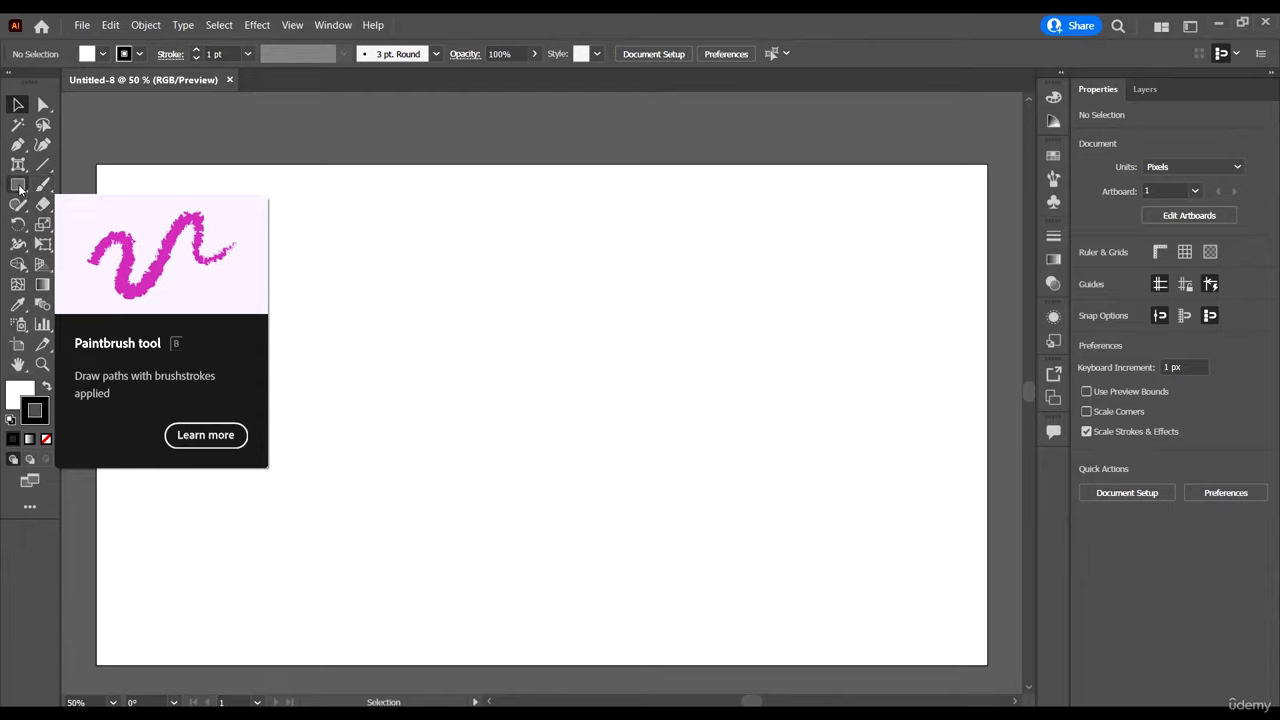
Step: Draw a series of freehand curved and zigzag strokes across the artboard using the Paintbrush tool with the 3 pt. Round brush
{"action": "left_click", "coordinate": [42, 185]}
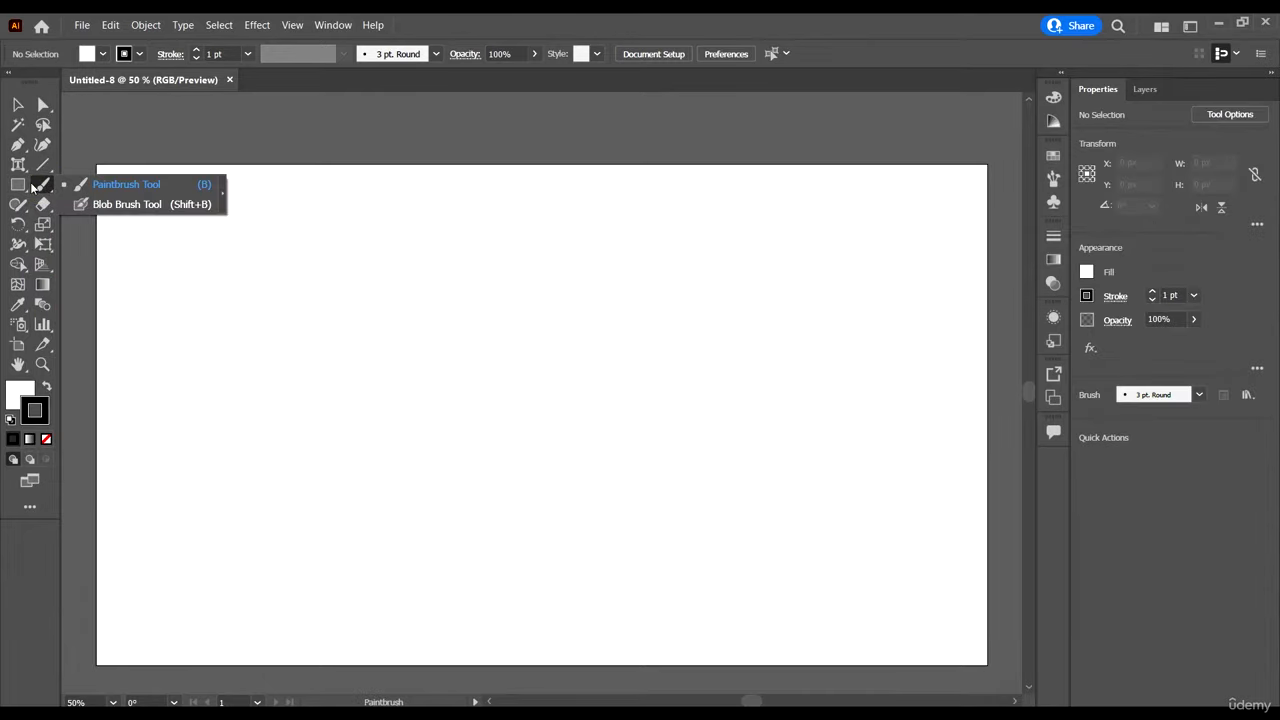
{"action": "left_click", "coordinate": [41, 187]}
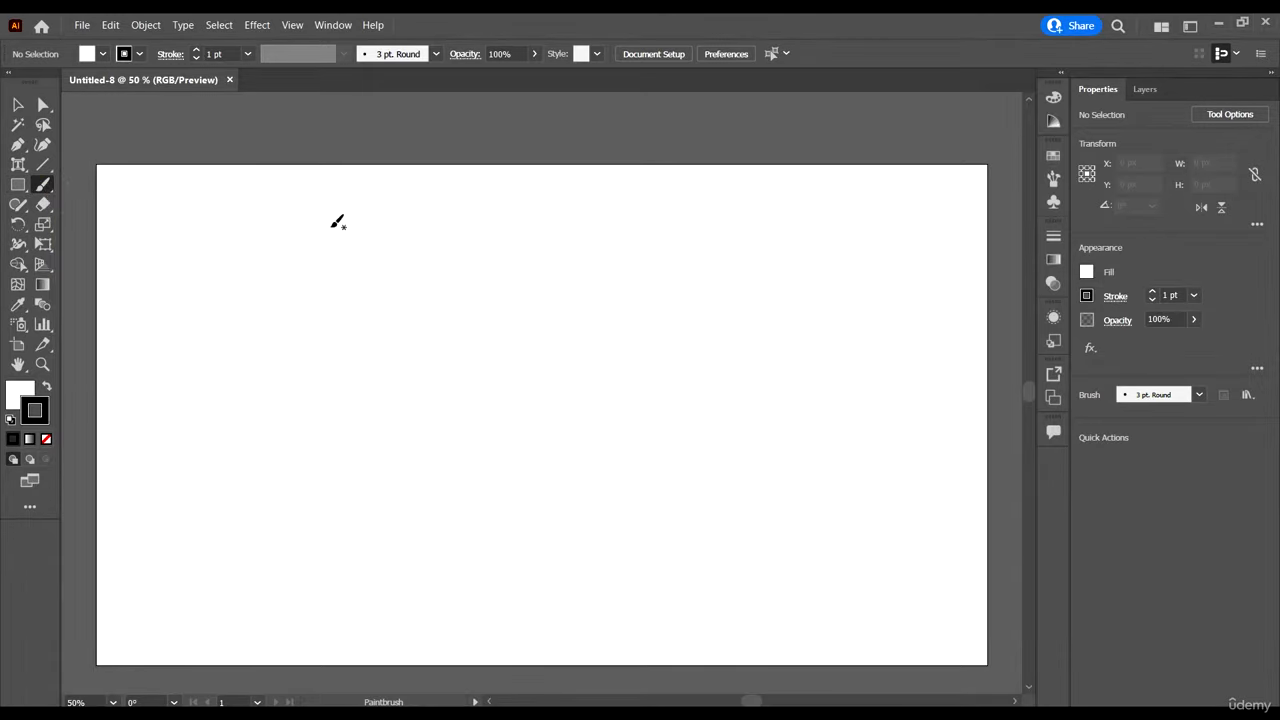
{"action": "mouse_move", "coordinate": [314, 232]}
{"action": "left_mouse_down"}
{"action": "mouse_move", "coordinate": [332, 328]}
{"action": "mouse_move", "coordinate": [423, 502]}
{"action": "mouse_move", "coordinate": [400, 505]}
{"action": "left_mouse_up"}
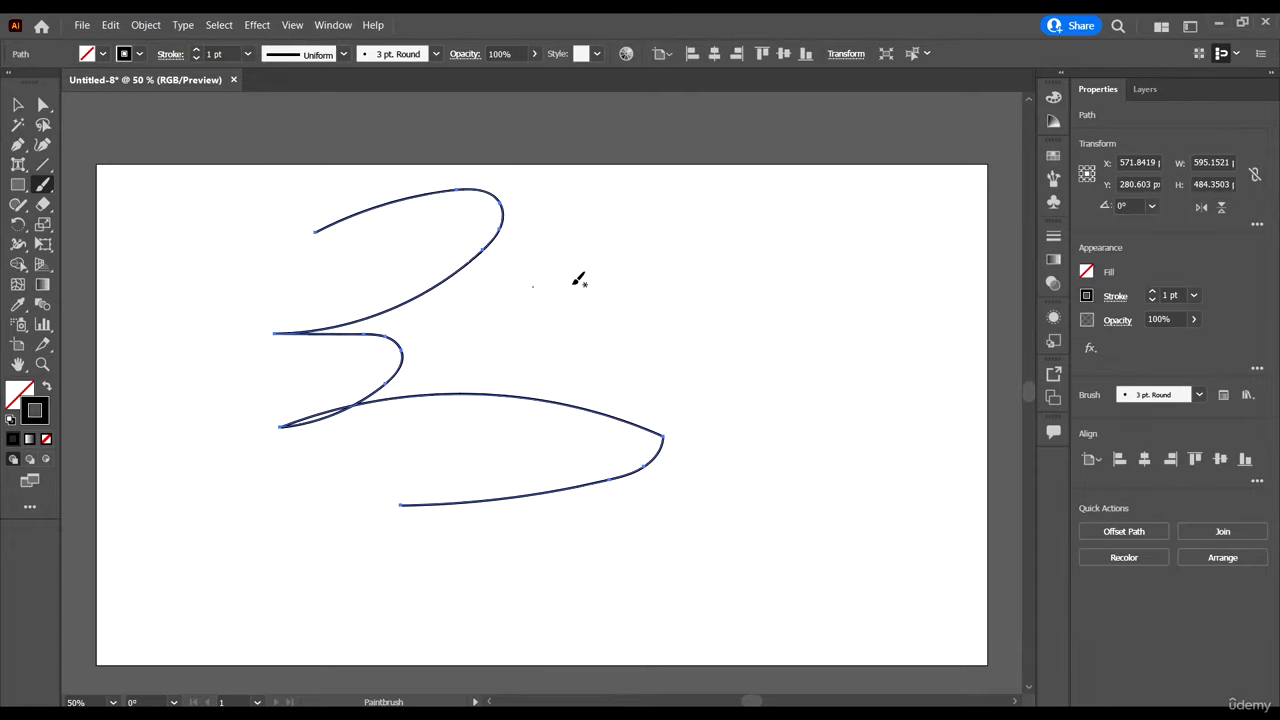
{"action": "mouse_move", "coordinate": [567, 297]}
{"action": "left_mouse_down"}
{"action": "mouse_move", "coordinate": [838, 295]}
{"action": "mouse_move", "coordinate": [800, 377]}
{"action": "left_mouse_up"}
{"action": "mouse_move", "coordinate": [808, 428]}
{"action": "left_mouse_down"}
{"action": "mouse_move", "coordinate": [805, 620]}
{"action": "mouse_move", "coordinate": [855, 657]}
{"action": "left_mouse_up"}
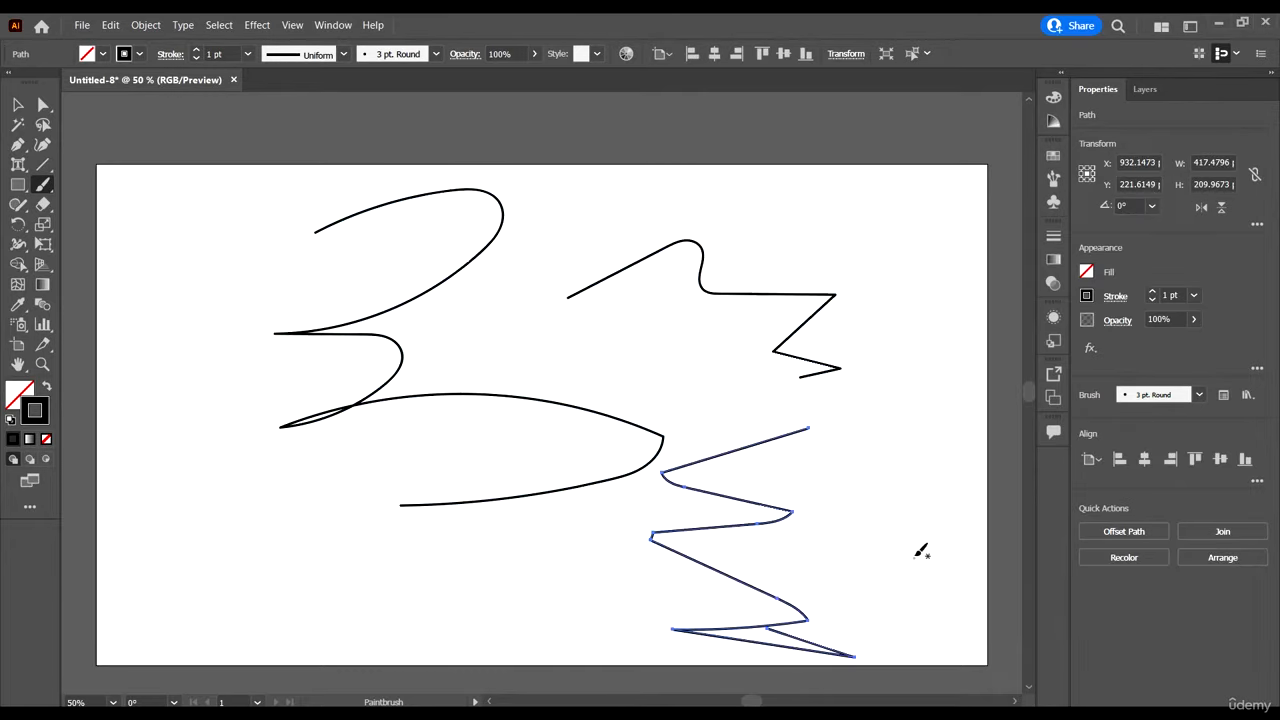
{"action": "scroll", "coordinate": [921, 551], "scroll_direction": "down", "scroll_amount": 2}
{"action": "scroll", "coordinate": [760, 423], "scroll_direction": "up", "scroll_amount": 1}
{"action": "left_click_drag", "start_coordinate": [262, 305], "coordinate": [334, 592]}
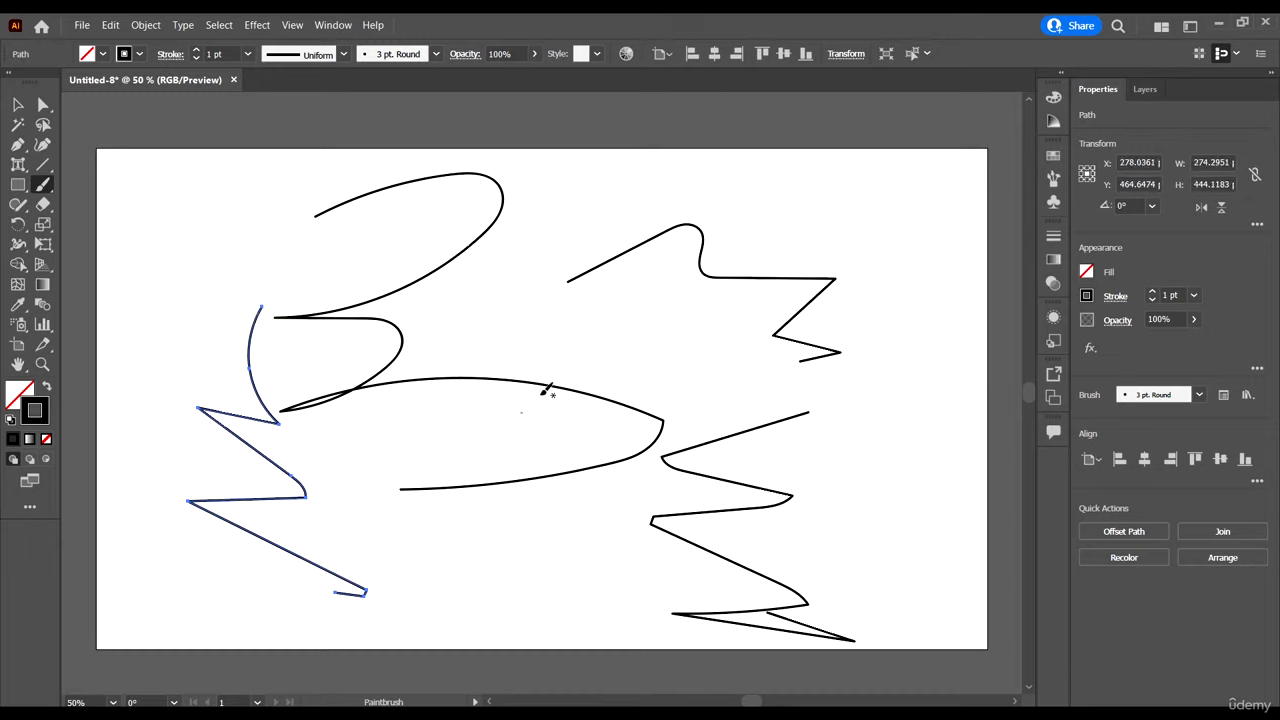
{"action": "left_click_drag", "start_coordinate": [520, 376], "coordinate": [582, 331]}
{"action": "left_click_drag", "start_coordinate": [668, 390], "coordinate": [795, 443]}
{"action": "left_click_drag", "start_coordinate": [717, 469], "coordinate": [840, 462]}
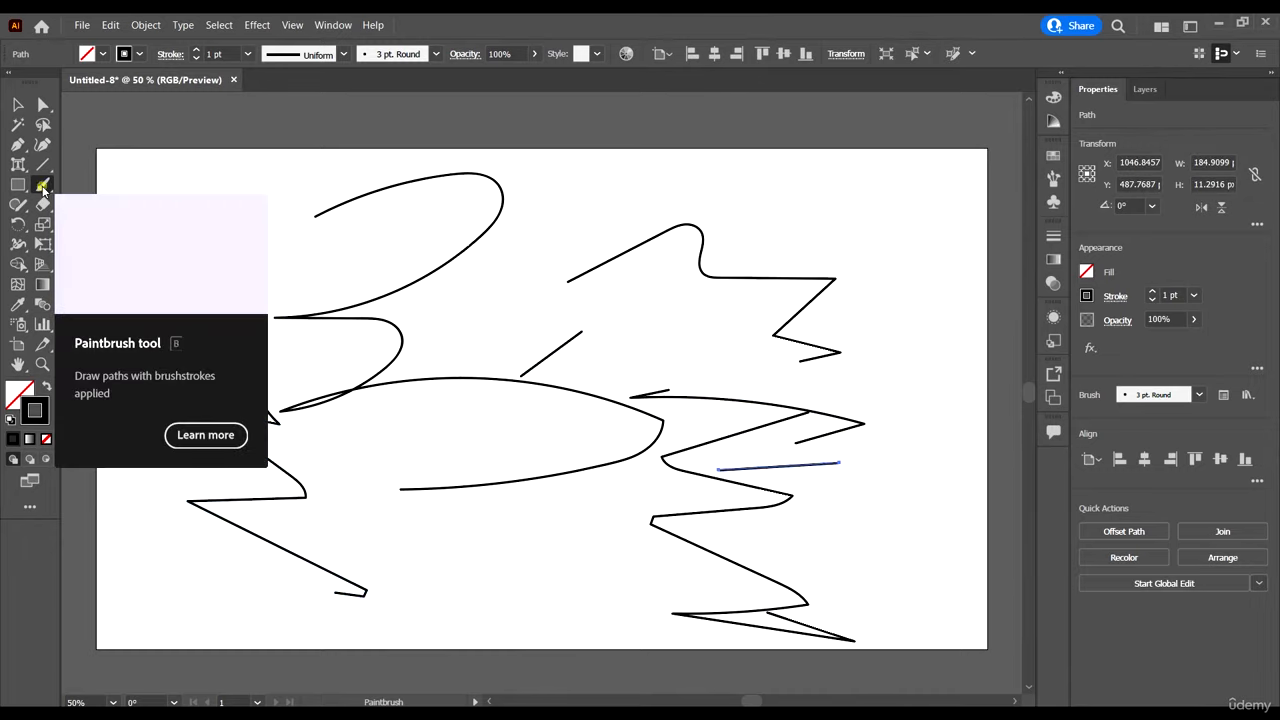
Step: Set the Paintbrush tool's fidelity to fully Accurate
{"action": "double_click", "coordinate": [43, 188]}
{"action": "left_click_drag", "start_coordinate": [617, 191], "coordinate": [892, 185]}
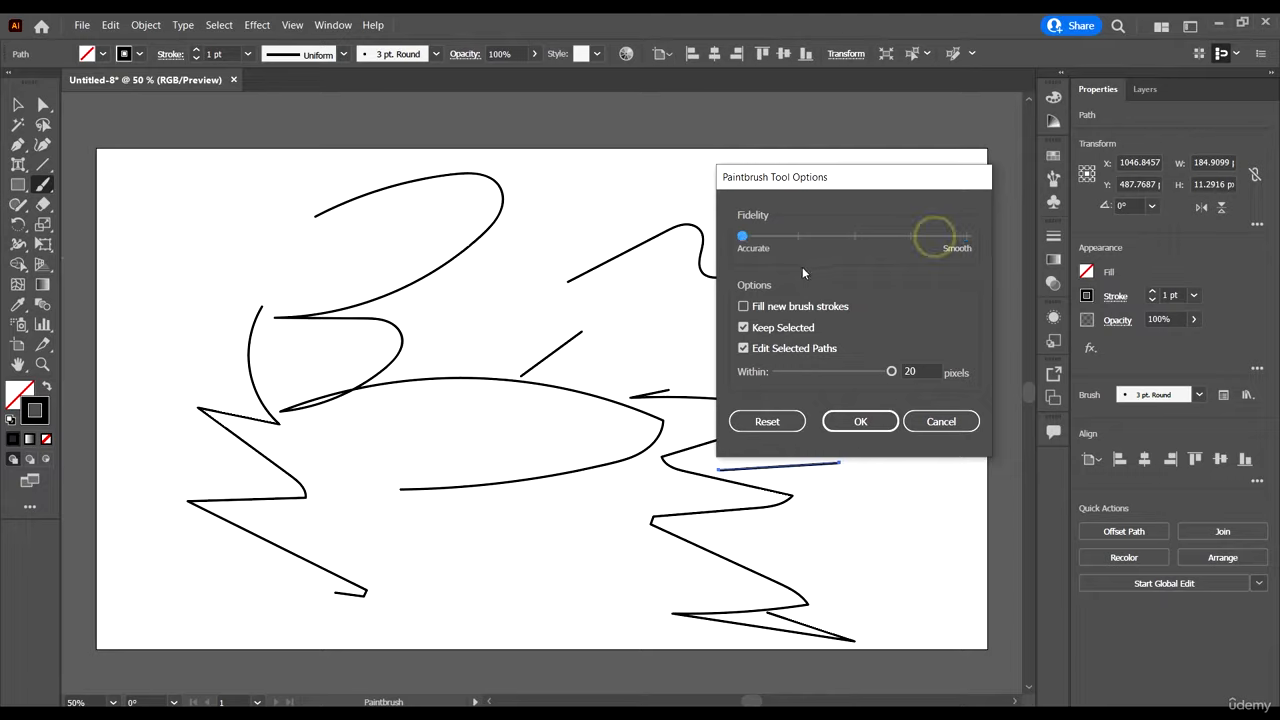
{"action": "left_click", "coordinate": [857, 421]}
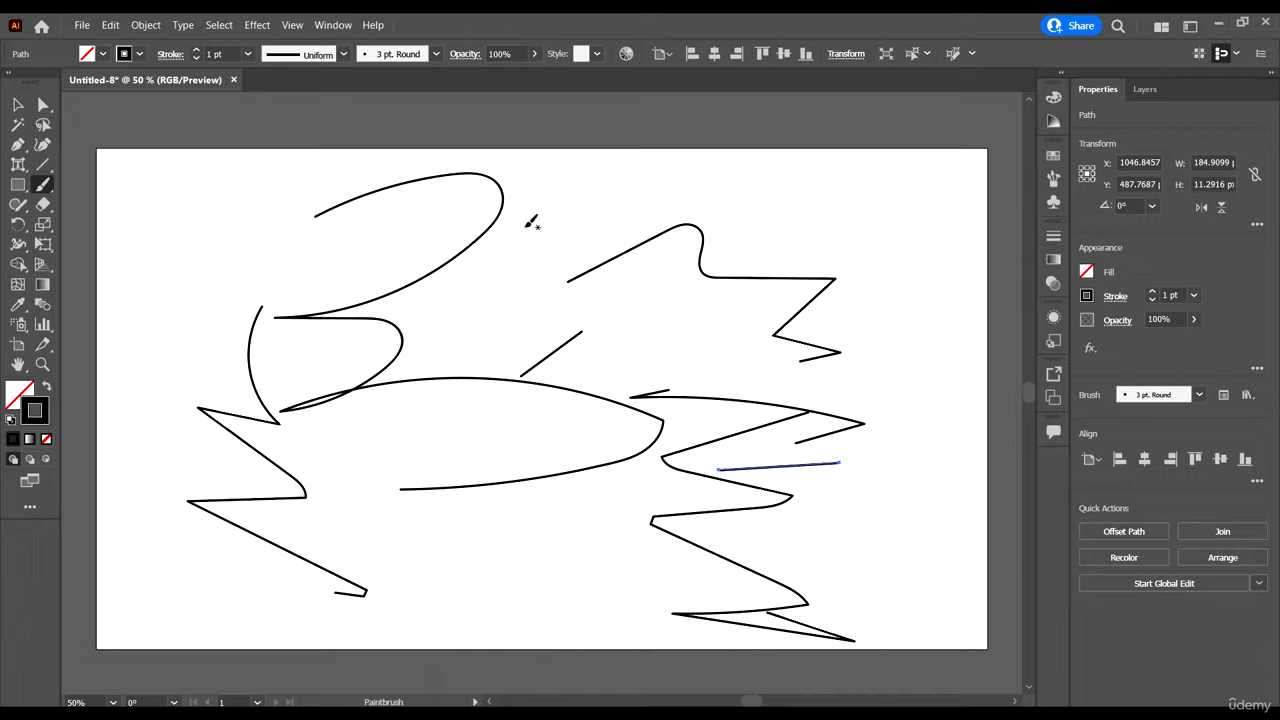
Step: Draw several jagged freehand paintbrush strokes along the artboard's upper and right edges at the Accurate fidelity
{"action": "mouse_move", "coordinate": [525, 226]}
{"action": "left_mouse_down"}
{"action": "mouse_move", "coordinate": [660, 187]}
{"action": "mouse_move", "coordinate": [811, 201]}
{"action": "mouse_move", "coordinate": [882, 211]}
{"action": "mouse_move", "coordinate": [929, 279]}
{"action": "mouse_move", "coordinate": [863, 340]}
{"action": "mouse_move", "coordinate": [912, 376]}
{"action": "mouse_move", "coordinate": [817, 445]}
{"action": "mouse_move", "coordinate": [847, 504]}
{"action": "mouse_move", "coordinate": [885, 530]}
{"action": "mouse_move", "coordinate": [680, 588]}
{"action": "left_mouse_up"}
{"action": "scroll", "coordinate": [917, 349], "scroll_direction": "up", "scroll_amount": 3}
{"action": "scroll", "coordinate": [846, 319], "scroll_direction": "down", "scroll_amount": 3}
{"action": "scroll", "coordinate": [880, 525], "scroll_direction": "up", "scroll_amount": 3}
{"action": "scroll", "coordinate": [600, 449], "scroll_direction": "down", "scroll_amount": 3}
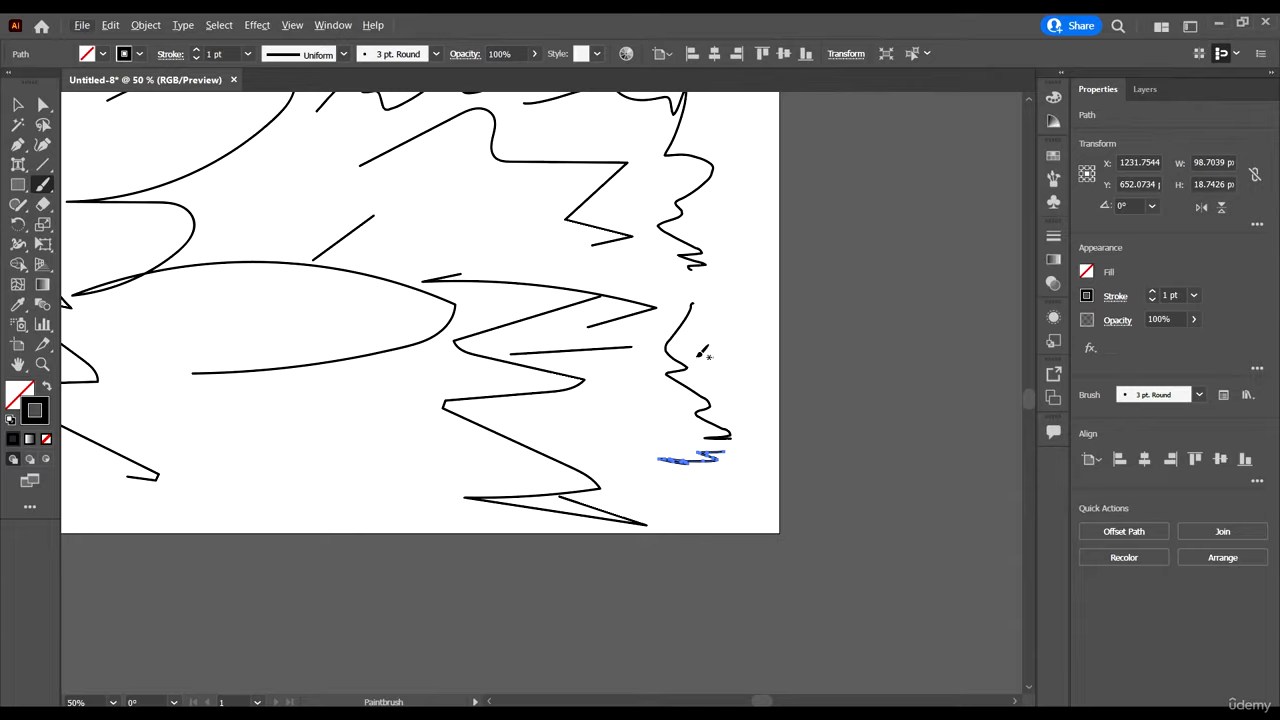
Step: Set the Paintbrush tool's fidelity to fully Smooth
{"action": "scroll", "coordinate": [234, 293], "scroll_direction": "left", "scroll_amount": 5}
{"action": "scroll", "coordinate": [234, 290], "scroll_direction": "up", "scroll_amount": 2}
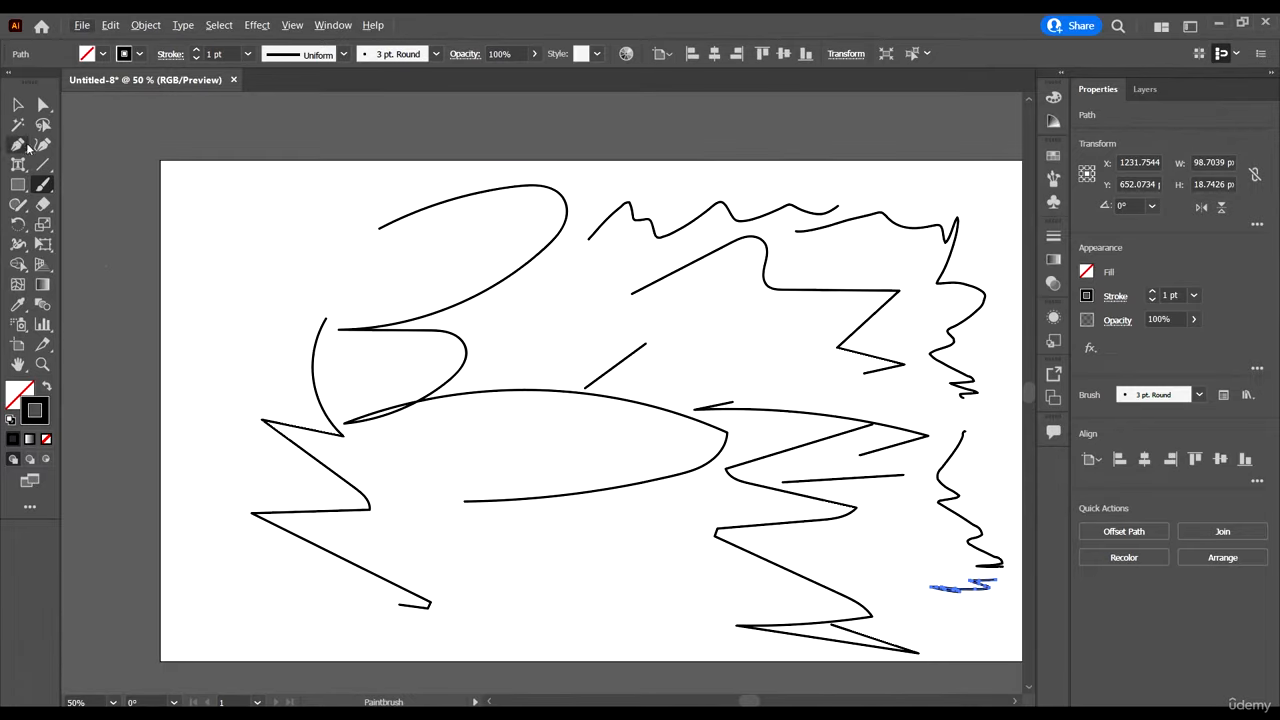
{"action": "double_click", "coordinate": [42, 185]}
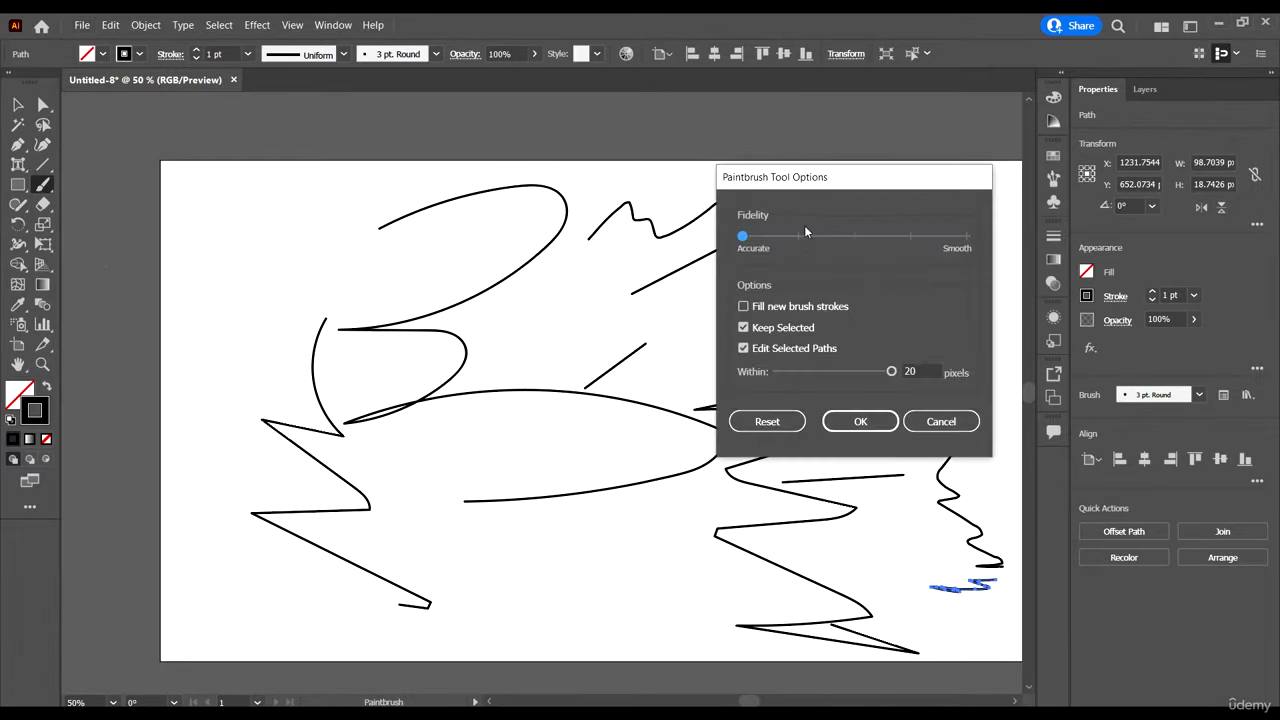
{"action": "left_click_drag", "start_coordinate": [798, 236], "coordinate": [966, 236]}
{"action": "left_click", "coordinate": [860, 421]}
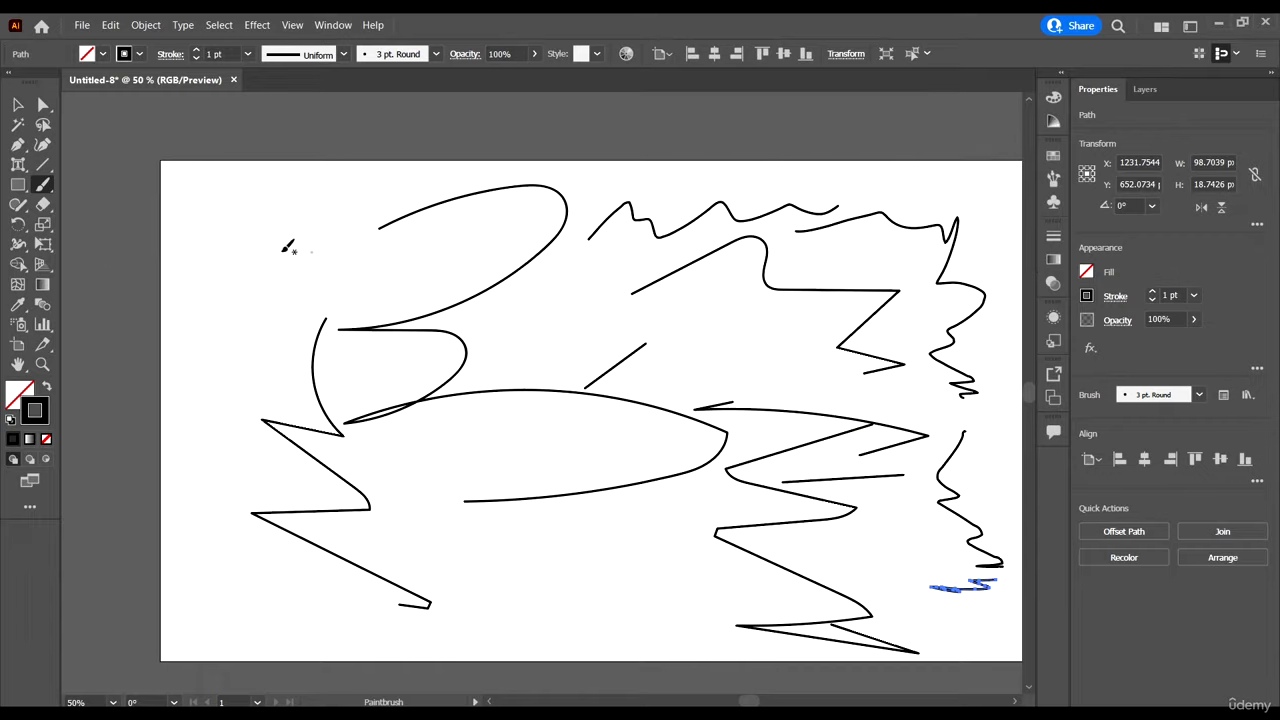
Step: Draw flowing freehand paintbrush strokes over the left half and down the right edge of the artboard at the Smooth fidelity
{"action": "mouse_move", "coordinate": [265, 251]}
{"action": "left_mouse_down"}
{"action": "mouse_move", "coordinate": [288, 304]}
{"action": "mouse_move", "coordinate": [226, 332]}
{"action": "left_mouse_up"}
{"action": "mouse_move", "coordinate": [206, 205]}
{"action": "left_mouse_down"}
{"action": "mouse_move", "coordinate": [171, 286]}
{"action": "mouse_move", "coordinate": [245, 543]}
{"action": "left_mouse_up"}
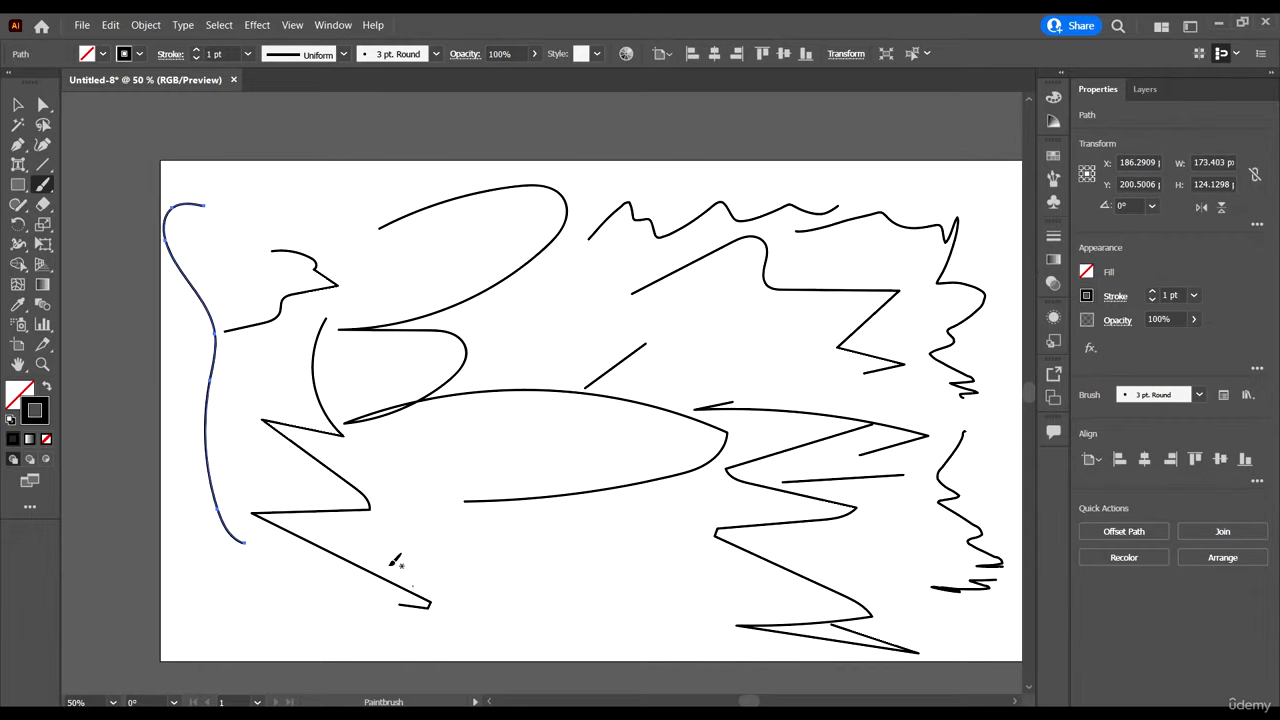
{"action": "left_click_drag", "start_coordinate": [300, 211], "coordinate": [466, 508]}
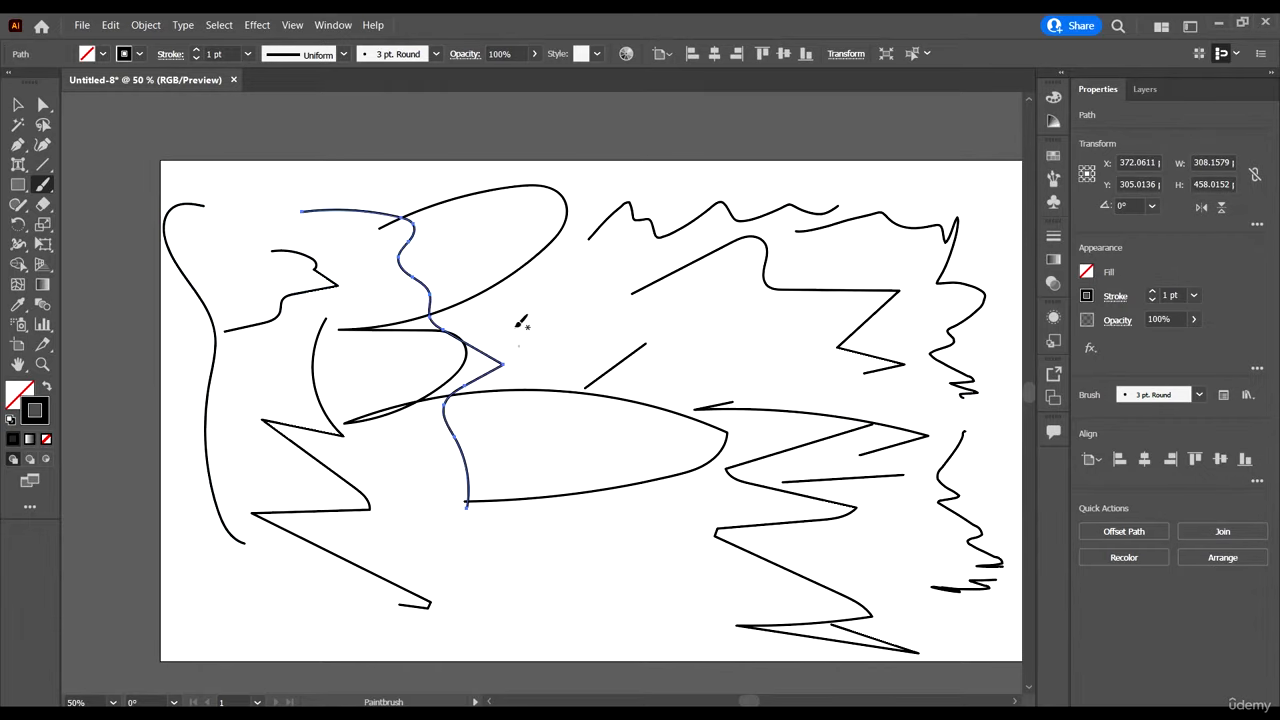
{"action": "mouse_move", "coordinate": [532, 320]}
{"action": "left_mouse_down"}
{"action": "mouse_move", "coordinate": [512, 405]}
{"action": "mouse_move", "coordinate": [573, 603]}
{"action": "mouse_move", "coordinate": [420, 483]}
{"action": "mouse_move", "coordinate": [222, 522]}
{"action": "left_mouse_up"}
{"action": "mouse_move", "coordinate": [651, 590]}
{"action": "left_mouse_down"}
{"action": "mouse_move", "coordinate": [265, 542]}
{"action": "mouse_move", "coordinate": [242, 575]}
{"action": "left_mouse_up"}
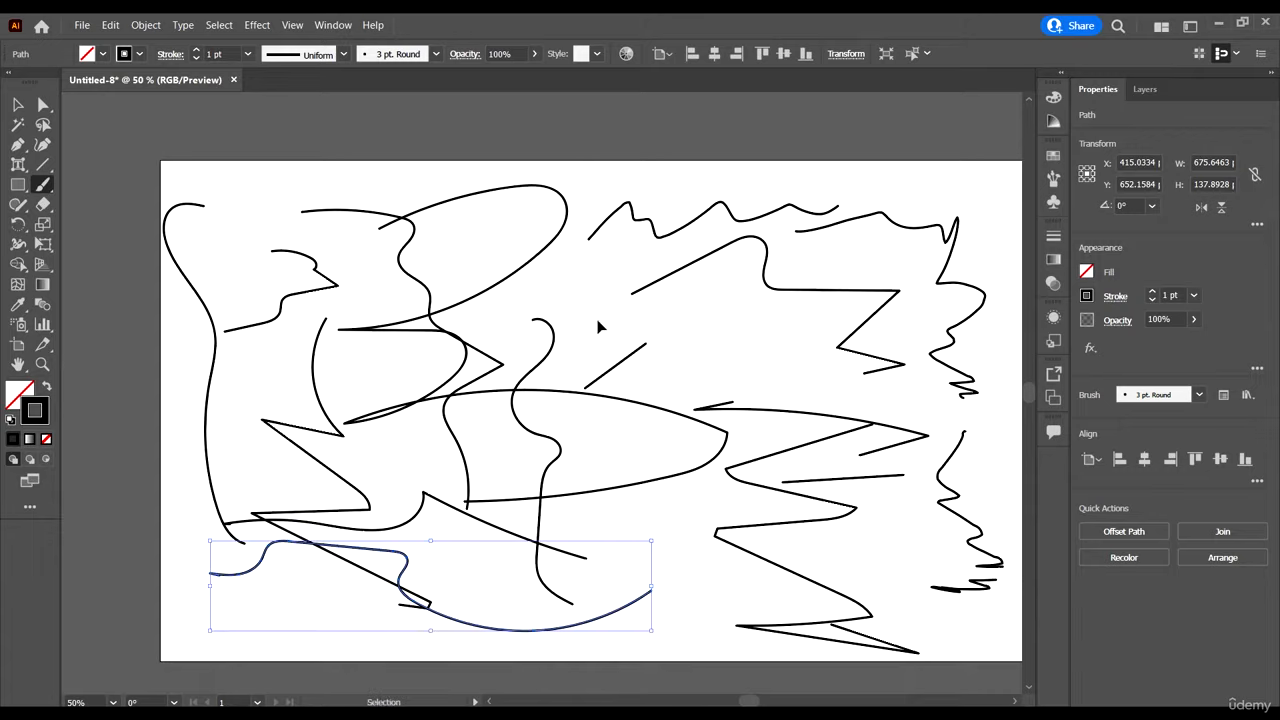
{"action": "scroll", "coordinate": [600, 329], "scroll_direction": "right", "scroll_amount": 2}
{"action": "mouse_move", "coordinate": [934, 203]}
{"action": "left_mouse_down"}
{"action": "mouse_move", "coordinate": [914, 370]}
{"action": "mouse_move", "coordinate": [950, 588]}
{"action": "left_mouse_up"}
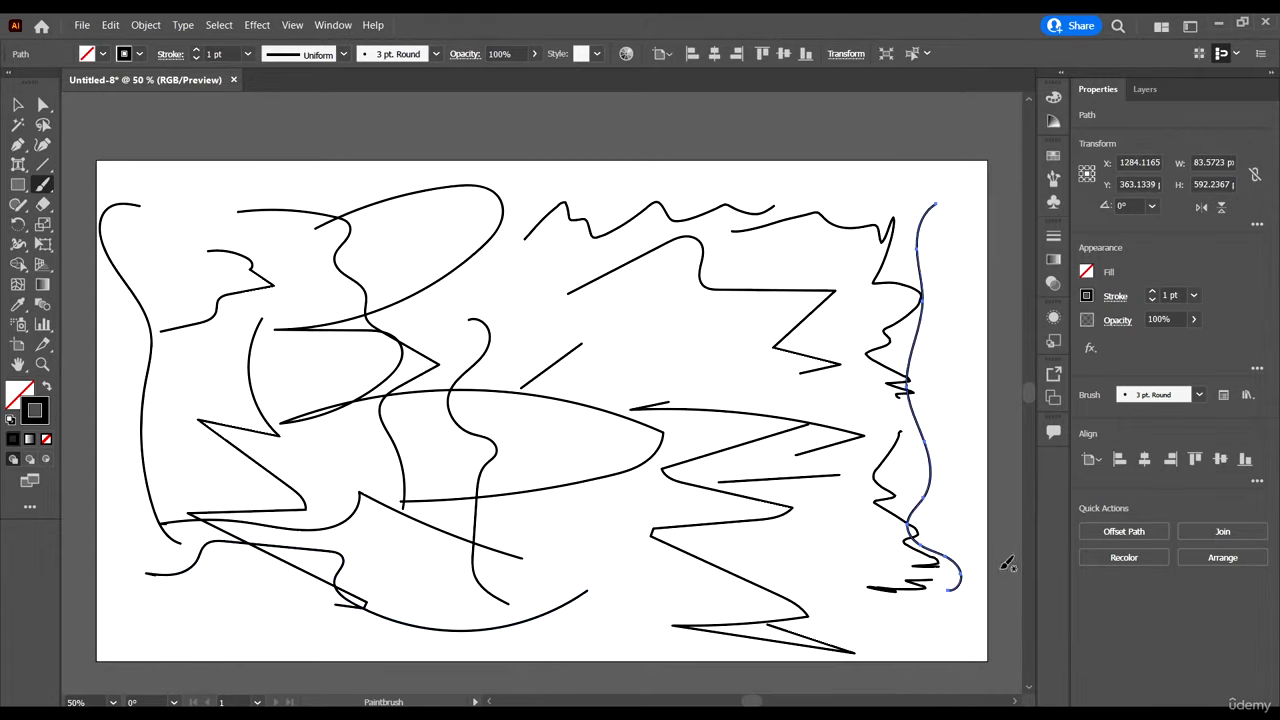
Step: Review the fidelity and selection settings in the Paintbrush Tool Options without changing them
{"action": "double_click", "coordinate": [44, 186]}
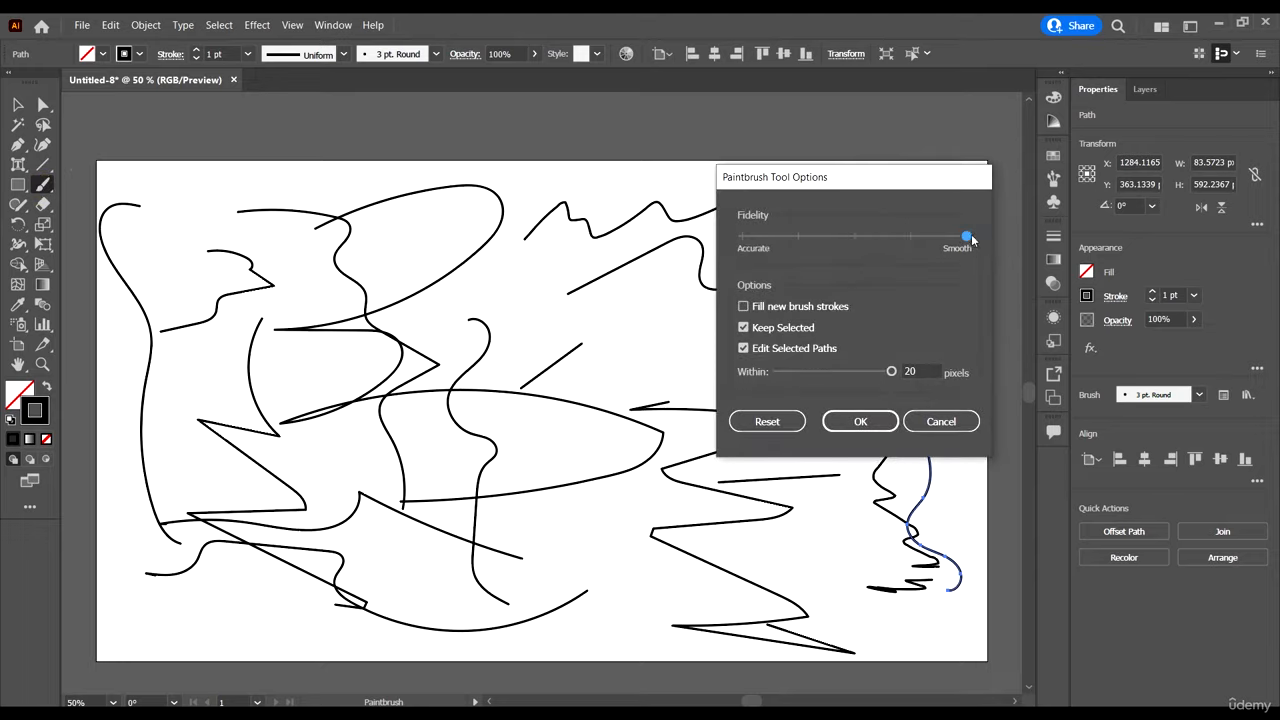
{"action": "mouse_move", "coordinate": [891, 191]}
{"action": "left_mouse_down"}
{"action": "mouse_move", "coordinate": [883, 131]}
{"action": "mouse_move", "coordinate": [797, 126]}
{"action": "mouse_move", "coordinate": [836, 121]}
{"action": "left_mouse_up"}
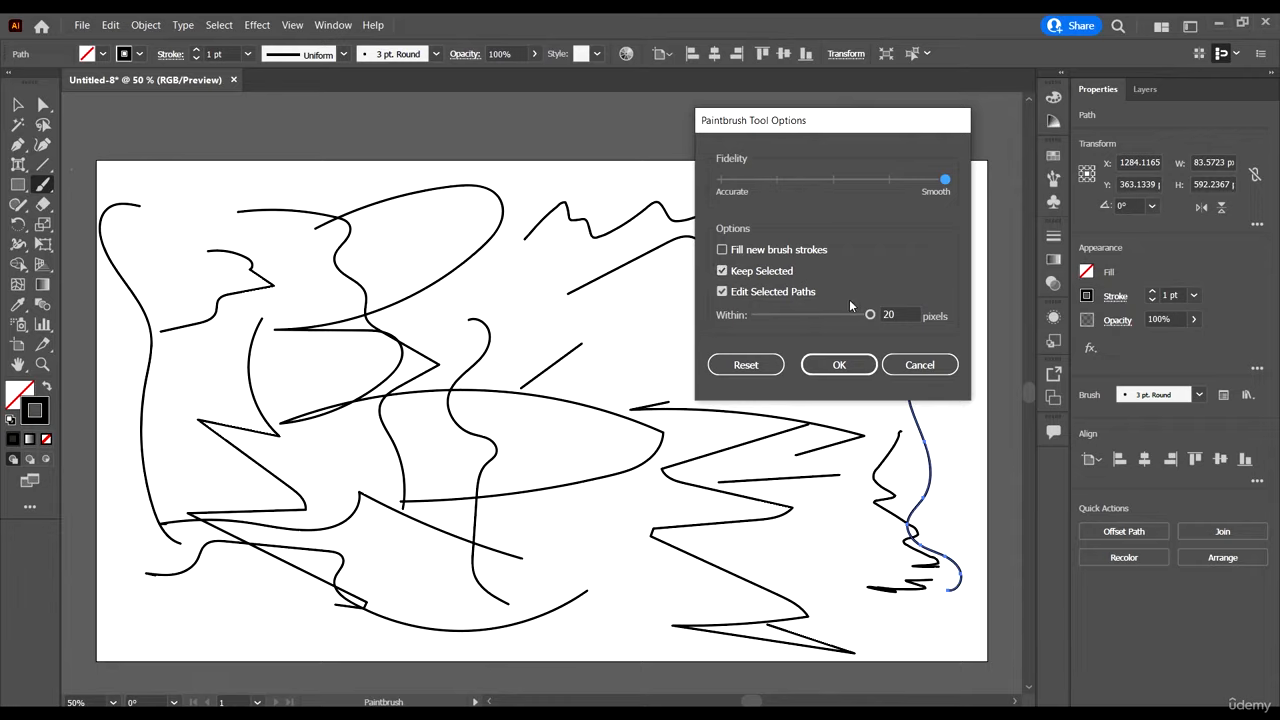
{"action": "left_click", "coordinate": [839, 365]}
Step: Draw a wavy paintbrush stroke across the artboard's right half and a short one near its upper edge
{"action": "mouse_move", "coordinate": [594, 345]}
{"action": "left_mouse_down"}
{"action": "mouse_move", "coordinate": [730, 349]}
{"action": "mouse_move", "coordinate": [753, 412]}
{"action": "mouse_move", "coordinate": [882, 368]}
{"action": "mouse_move", "coordinate": [884, 433]}
{"action": "mouse_move", "coordinate": [948, 404]}
{"action": "left_mouse_up"}
{"action": "scroll", "coordinate": [225, 235], "scroll_direction": "up", "scroll_amount": 2}
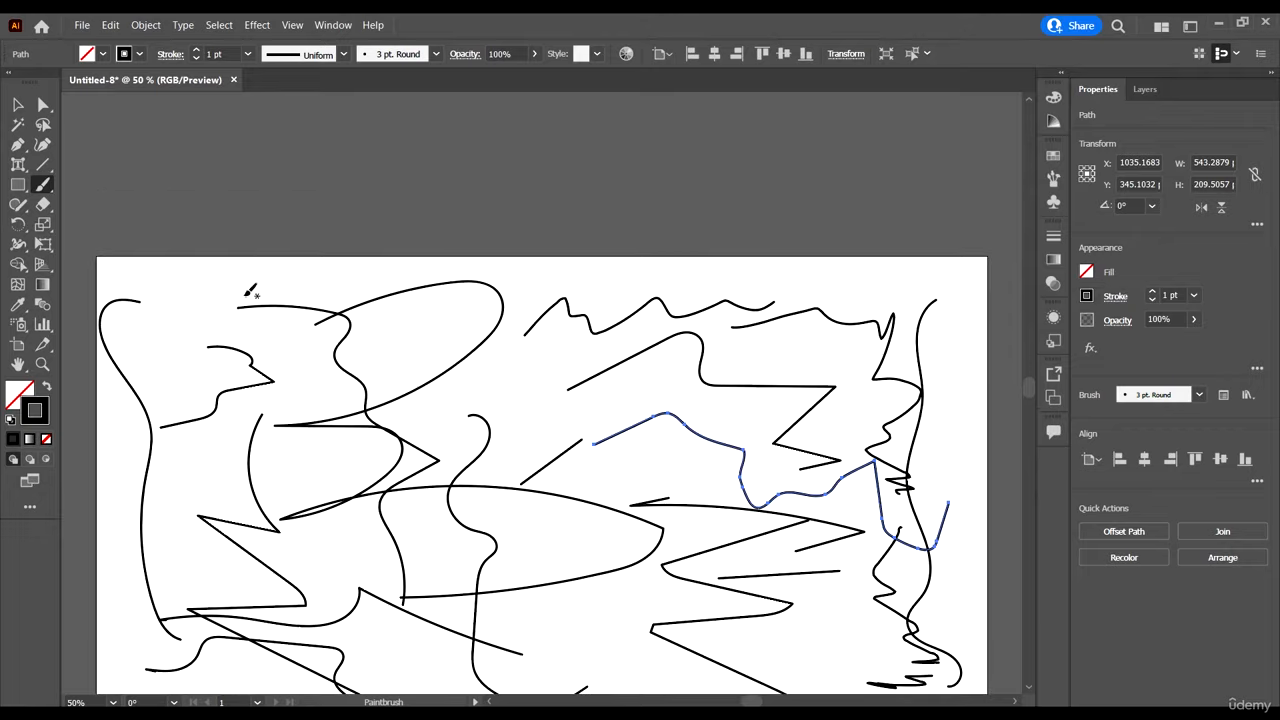
{"action": "left_click_drag", "start_coordinate": [244, 276], "coordinate": [404, 266]}
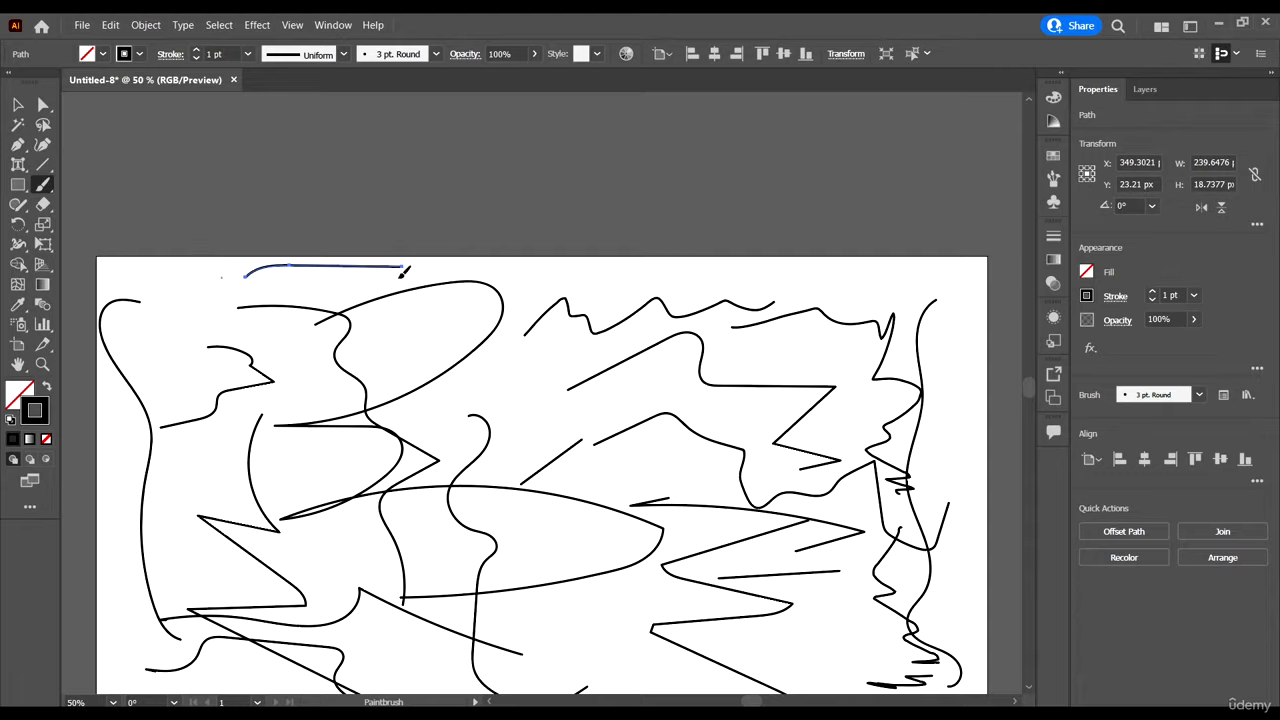
Step: Turn off Keep Selected for the Paintbrush tool and draw several strokes along the artboard's upper and right edges
{"action": "double_click", "coordinate": [42, 188]}
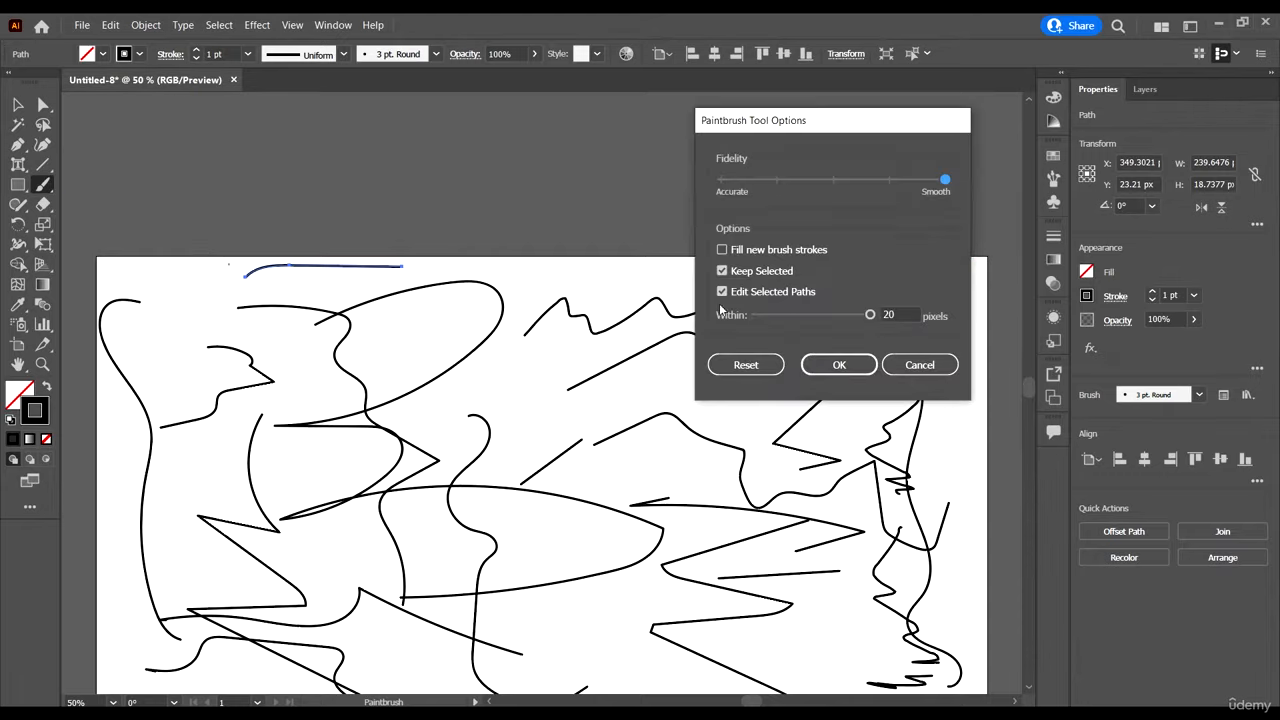
{"action": "left_click", "coordinate": [723, 271]}
{"action": "left_click", "coordinate": [839, 364]}
{"action": "mouse_move", "coordinate": [500, 282]}
{"action": "left_mouse_down"}
{"action": "mouse_move", "coordinate": [848, 265]}
{"action": "mouse_move", "coordinate": [891, 297]}
{"action": "mouse_move", "coordinate": [938, 430]}
{"action": "left_mouse_up"}
Step: Turn Keep Selected back on, leave Edit Selected Paths enabled and reduce its Within distance in the Paintbrush Tool Options
{"action": "left_click", "coordinate": [47, 189]}
{"action": "double_click", "coordinate": [47, 189]}
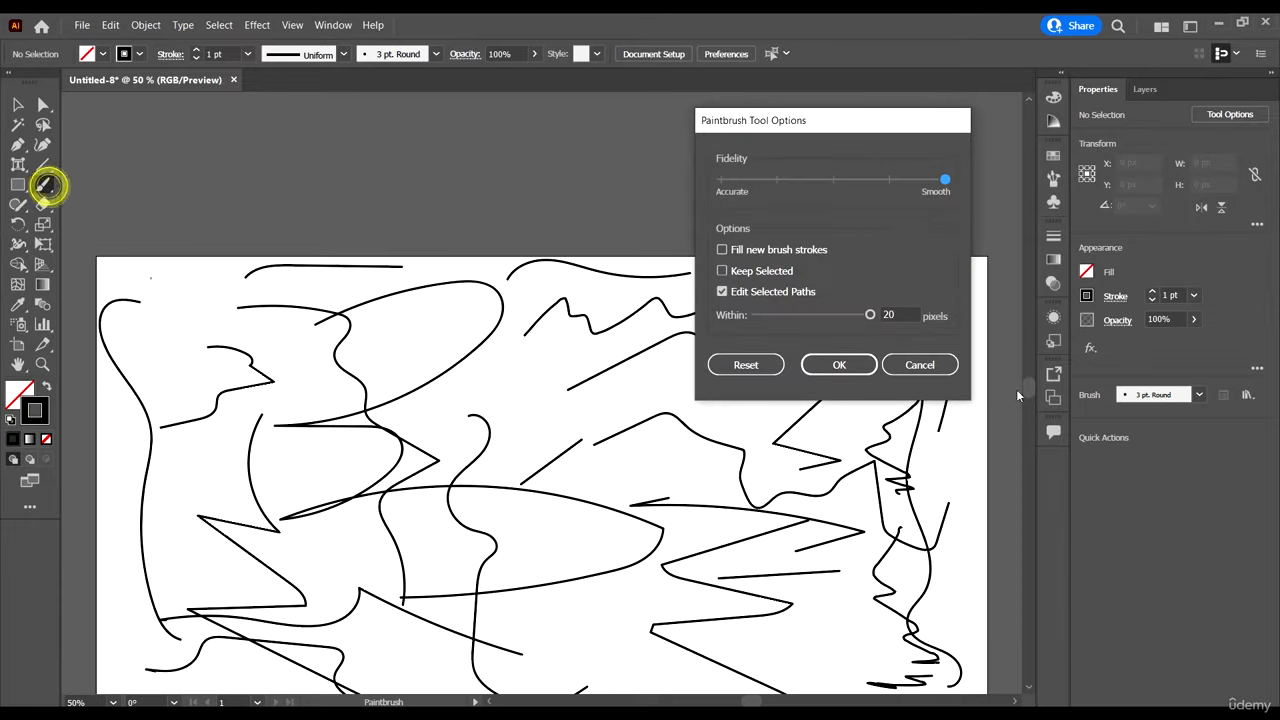
{"action": "left_click_drag", "start_coordinate": [860, 120], "coordinate": [982, 121]}
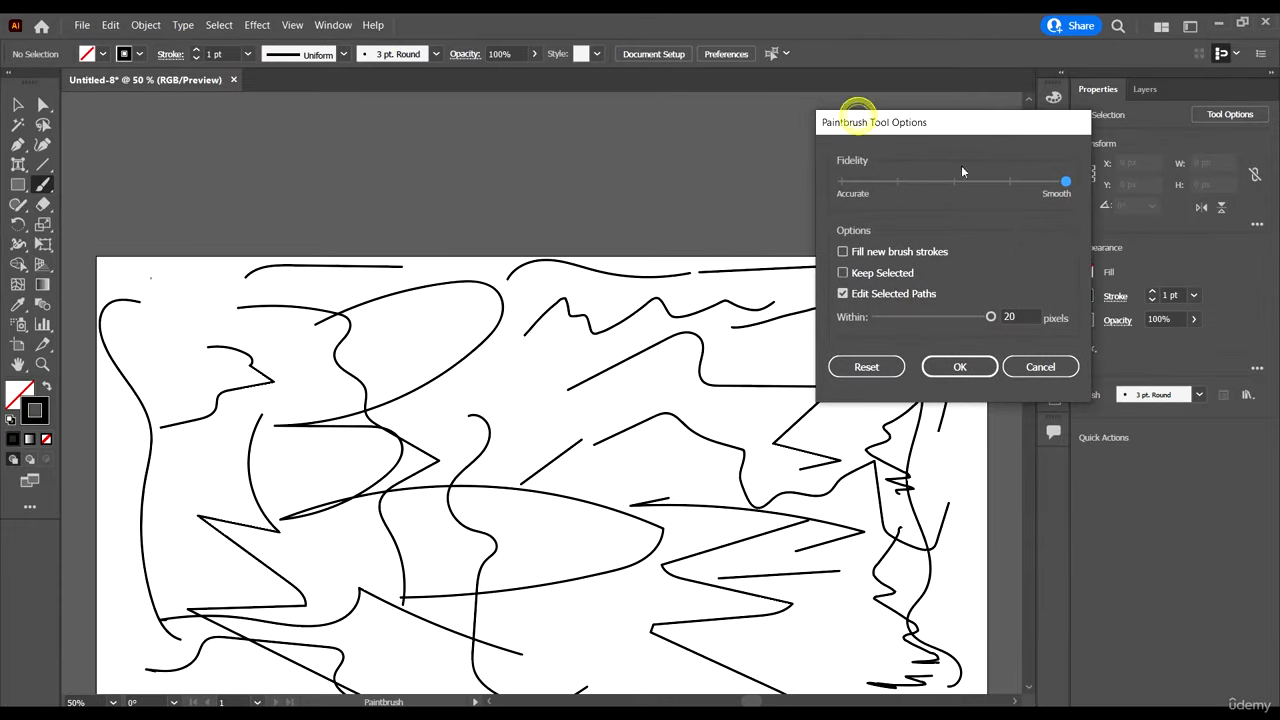
{"action": "left_click", "coordinate": [878, 293]}
{"action": "left_click", "coordinate": [858, 291]}
{"action": "left_click", "coordinate": [844, 272]}
{"action": "left_click", "coordinate": [1027, 318]}
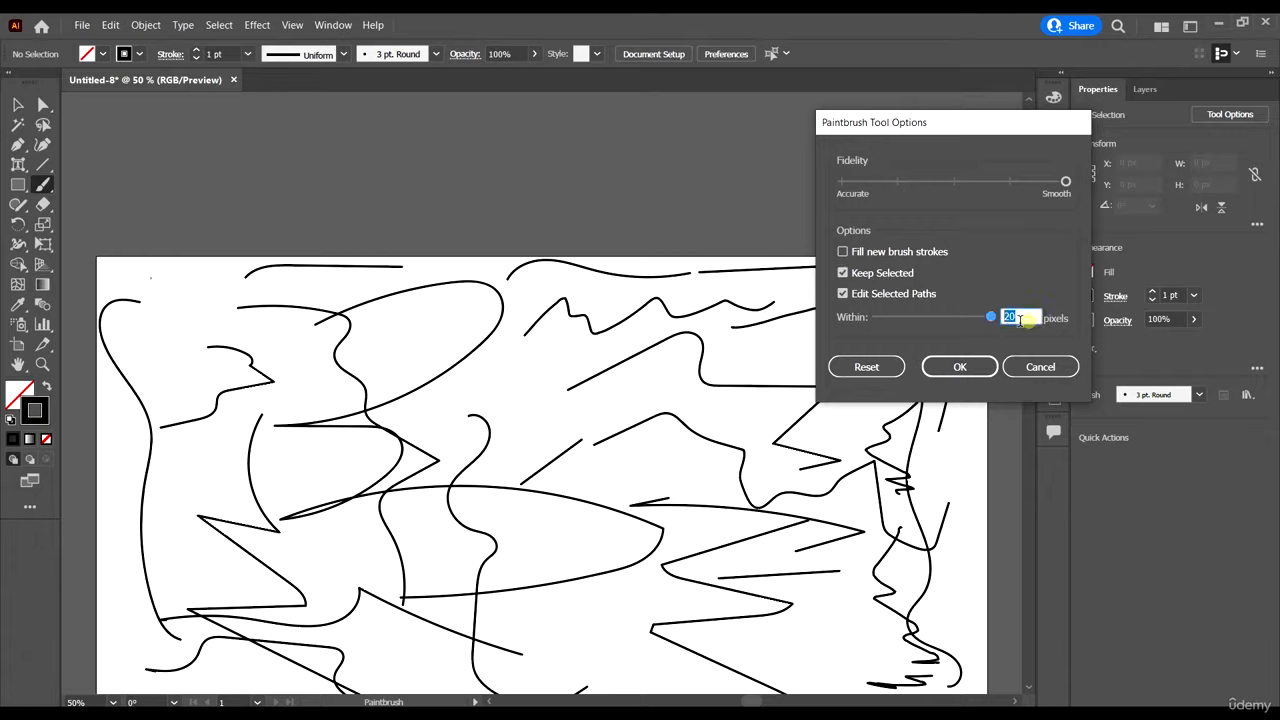
{"action": "left_click_drag", "start_coordinate": [991, 317], "coordinate": [921, 318]}
{"action": "left_click", "coordinate": [962, 366]}
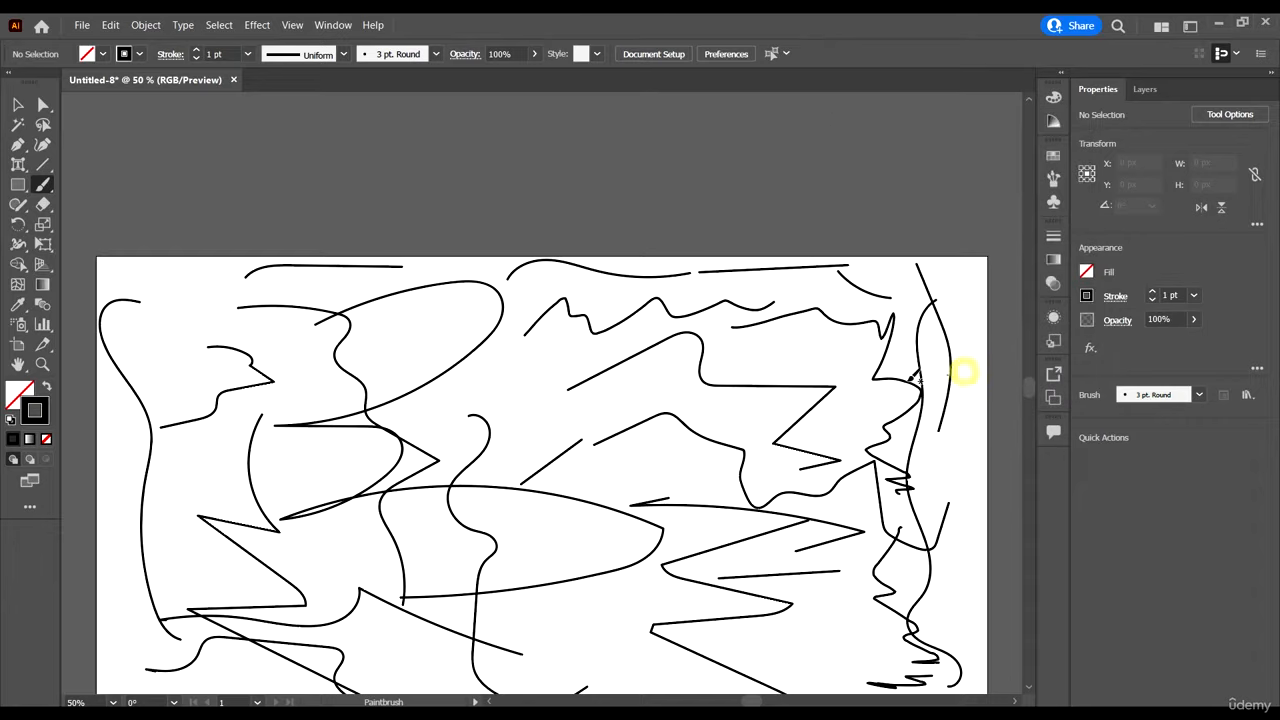
Step: Draw a curved paintbrush stroke about 222 px wide and 202 px high in the artboard's upper right area
{"action": "scroll", "coordinate": [762, 308], "scroll_direction": "down", "scroll_amount": 2}
{"action": "scroll", "coordinate": [792, 294], "scroll_direction": "down", "scroll_amount": 2}
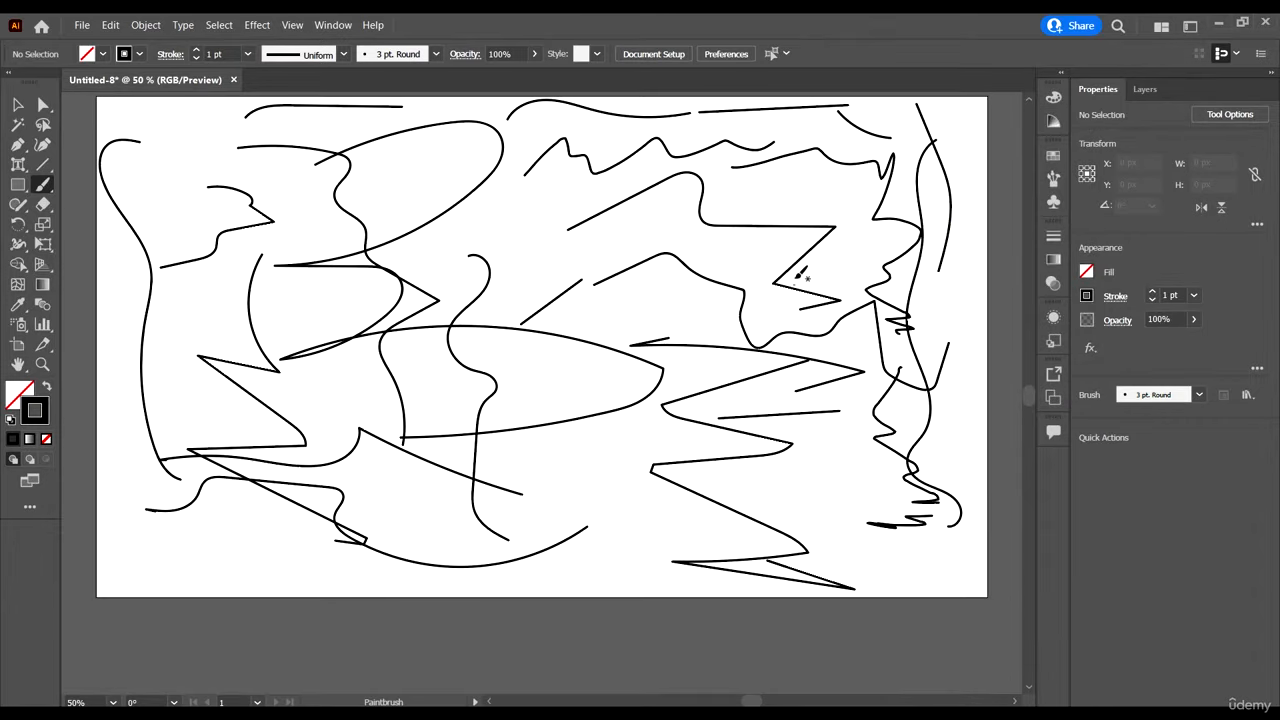
{"action": "mouse_move", "coordinate": [738, 190]}
{"action": "left_mouse_down"}
{"action": "mouse_move", "coordinate": [805, 185]}
{"action": "mouse_move", "coordinate": [886, 205]}
{"action": "mouse_move", "coordinate": [877, 267]}
{"action": "mouse_move", "coordinate": [849, 283]}
{"action": "mouse_move", "coordinate": [905, 322]}
{"action": "left_mouse_up"}
{"action": "scroll", "coordinate": [629, 337], "scroll_direction": "up", "scroll_amount": 1}
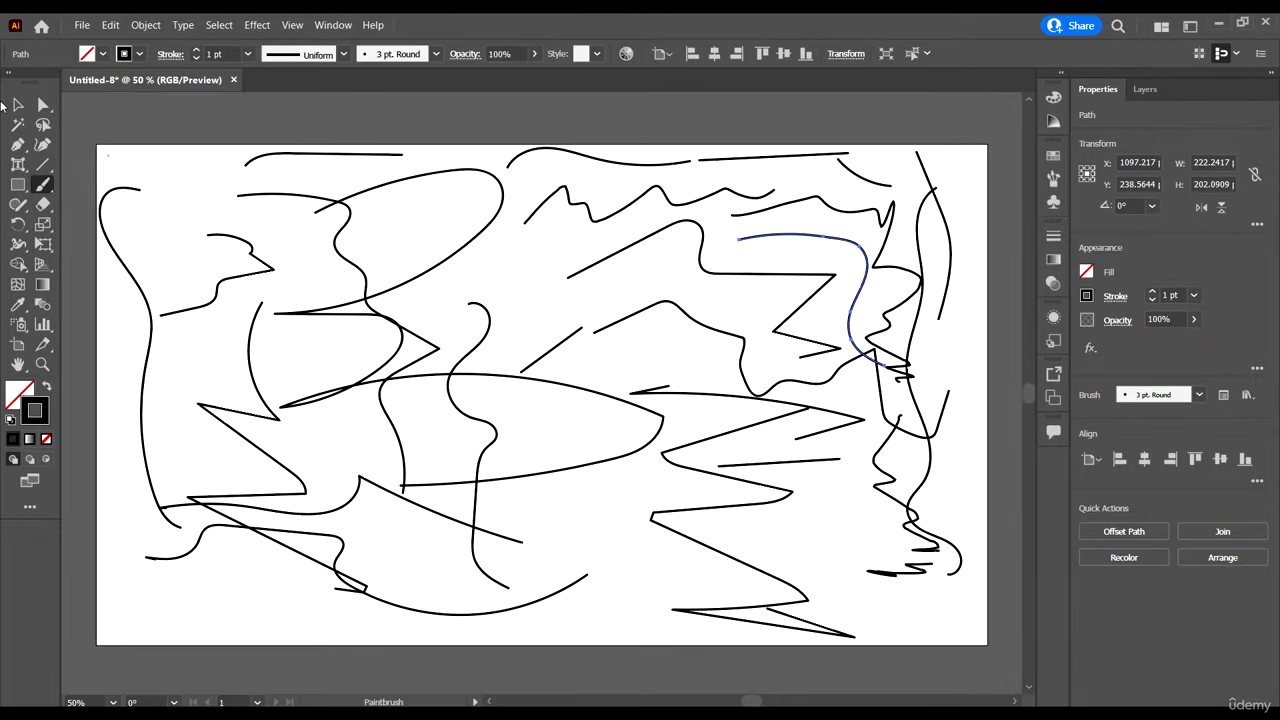
Step: Select all the practice strokes on the artboard and delete them
{"action": "left_click", "coordinate": [17, 104]}
{"action": "key", "text": "ctrl+minus"}
{"action": "left_click_drag", "start_coordinate": [124, 174], "coordinate": [692, 504]}
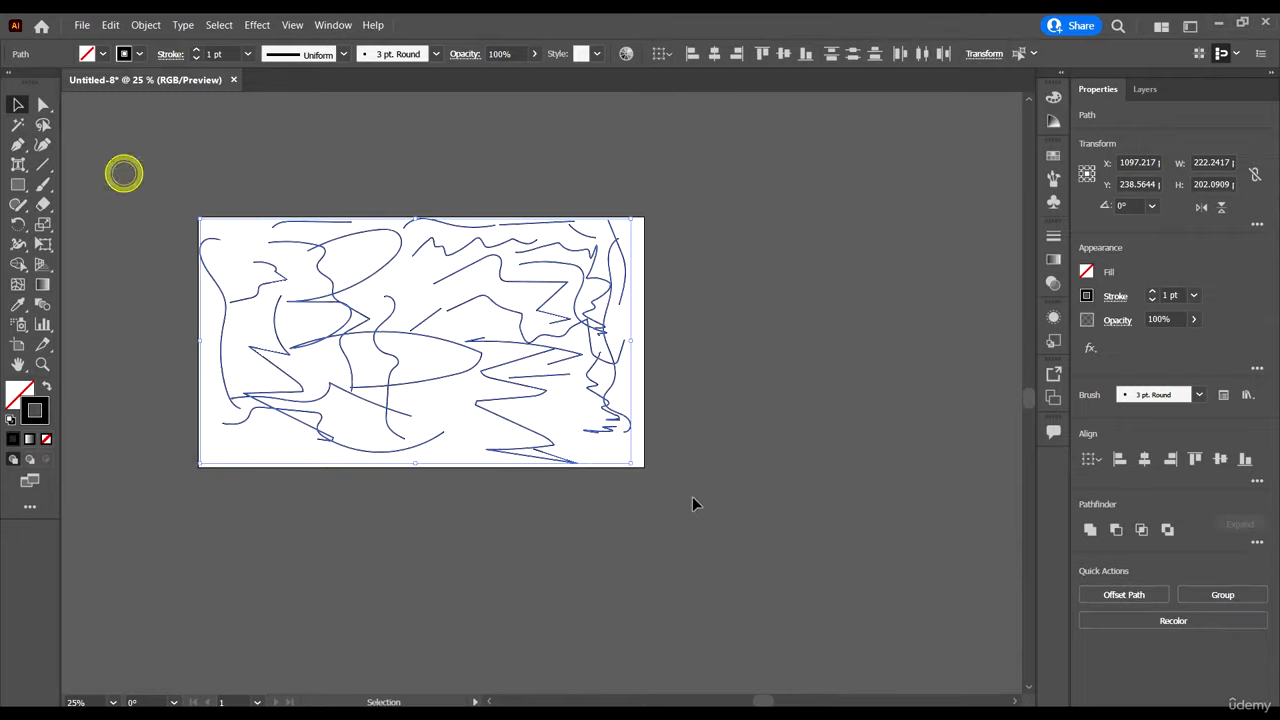
{"action": "key", "text": "Delete"}
{"action": "scroll", "coordinate": [130, 280], "scroll_direction": "up", "scroll_amount": 2}
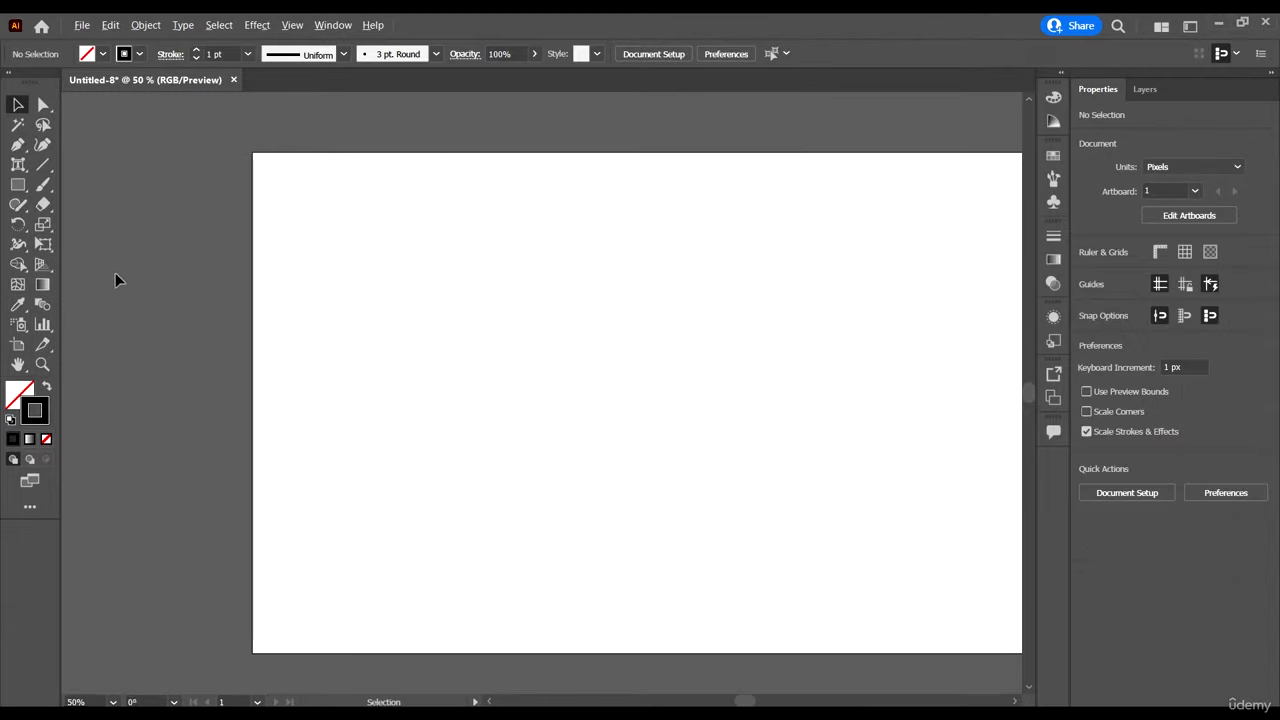
Step: Draw one smooth wavy paintbrush path about 977 px wide and 192 px high across the empty artboard and keep it selected
{"action": "left_click", "coordinate": [42, 184]}
{"action": "mouse_move", "coordinate": [288, 306]}
{"action": "left_mouse_down"}
{"action": "mouse_move", "coordinate": [384, 275]}
{"action": "mouse_move", "coordinate": [458, 349]}
{"action": "mouse_move", "coordinate": [627, 323]}
{"action": "mouse_move", "coordinate": [740, 387]}
{"action": "mouse_move", "coordinate": [922, 397]}
{"action": "left_mouse_up"}
{"action": "scroll", "coordinate": [486, 411], "scroll_direction": "right", "scroll_amount": 2}
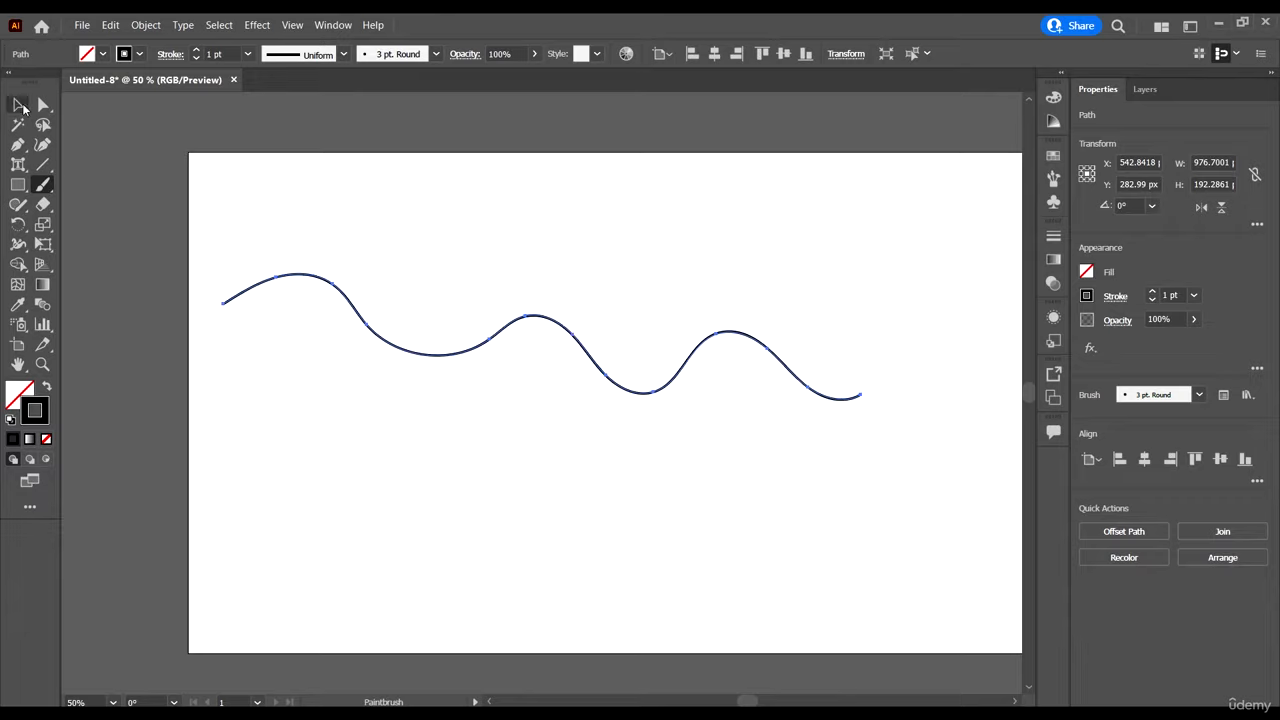
{"action": "left_click", "coordinate": [20, 105]}
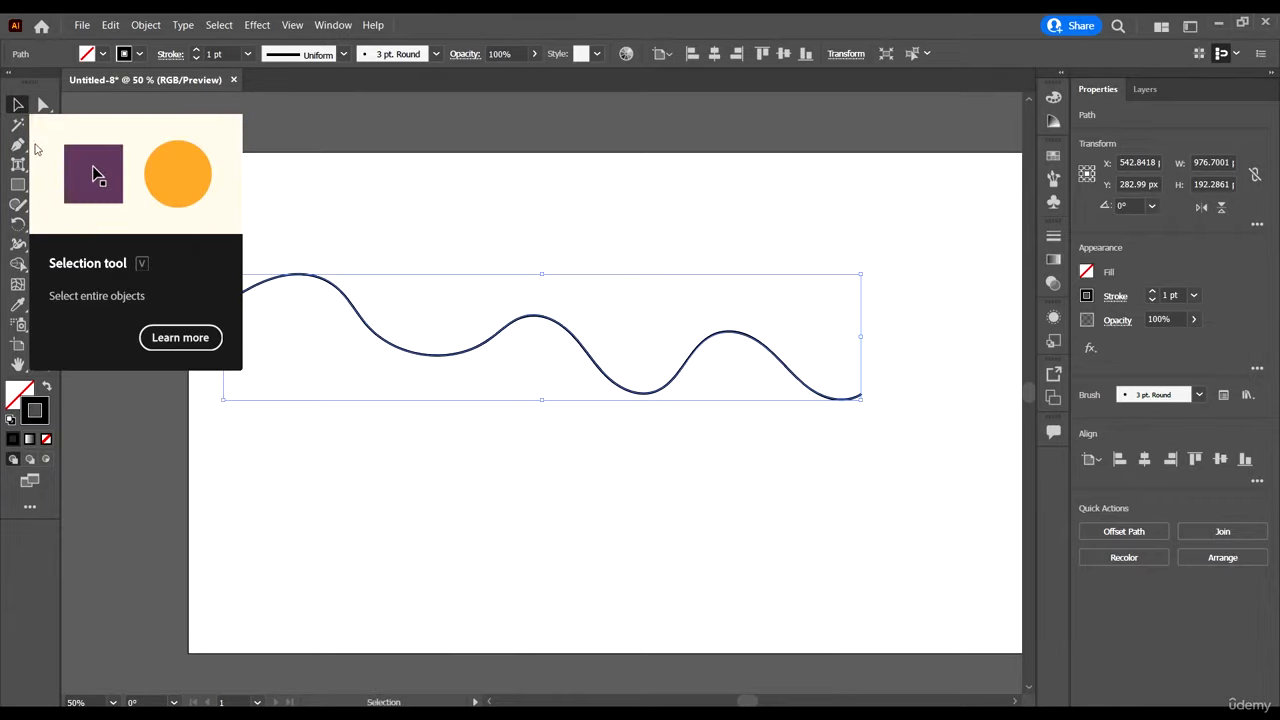
{"action": "left_click", "coordinate": [42, 184]}
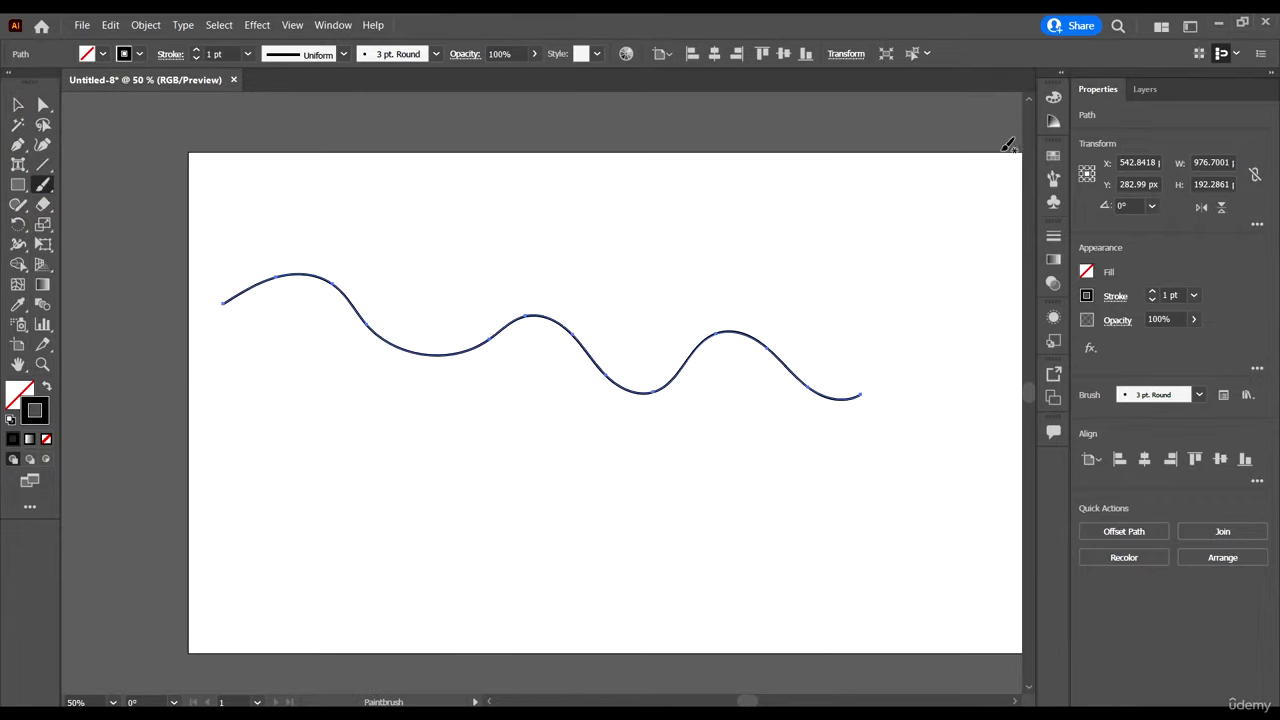
Step: Show the Brushes library in full height and detach it from the dock so it floats beside the wavy path
{"action": "left_click", "coordinate": [1053, 182]}
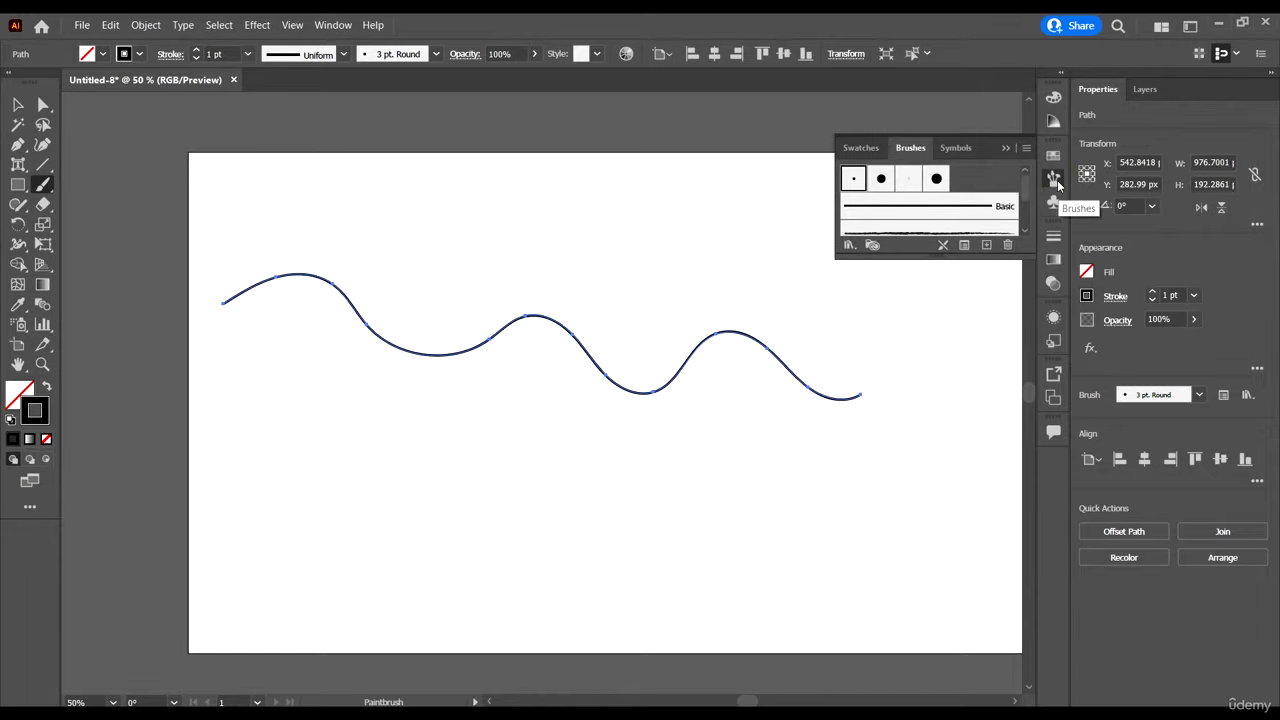
{"action": "mouse_move", "coordinate": [910, 180]}
{"action": "left_mouse_down"}
{"action": "mouse_move", "coordinate": [931, 263]}
{"action": "mouse_move", "coordinate": [921, 443]}
{"action": "mouse_move", "coordinate": [921, 402]}
{"action": "left_mouse_up"}
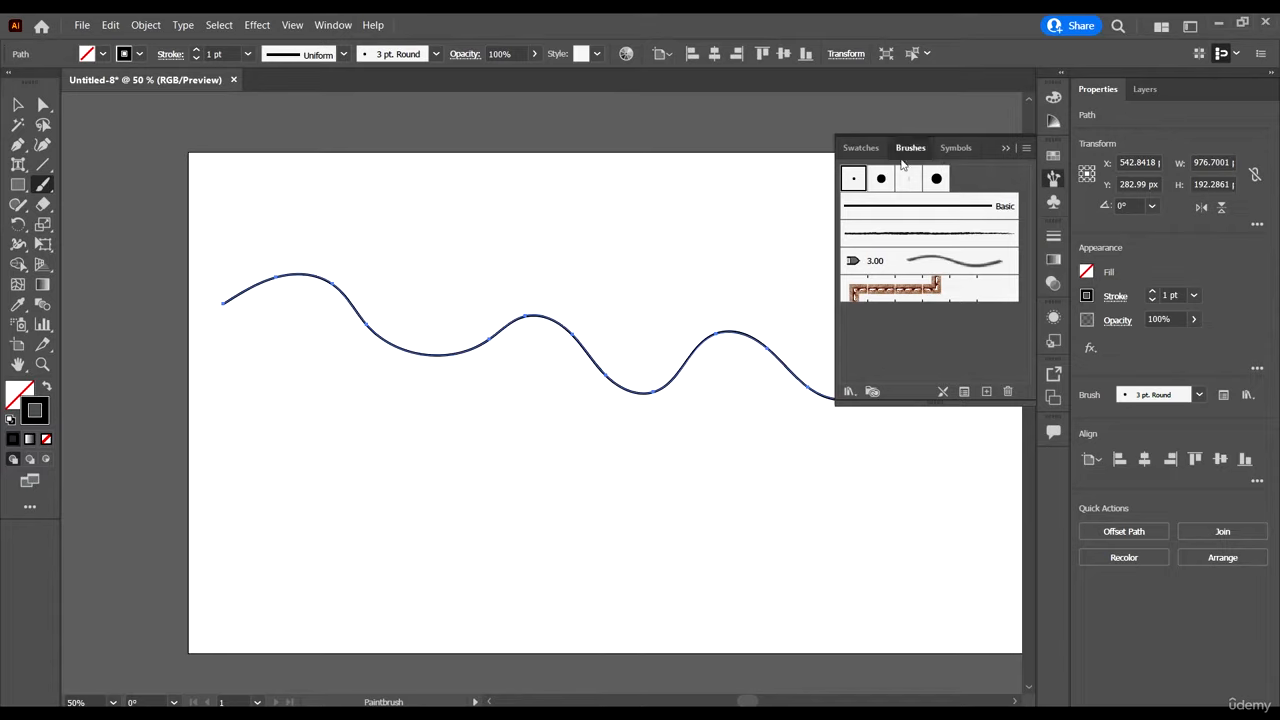
{"action": "mouse_move", "coordinate": [903, 165]}
{"action": "left_mouse_down"}
{"action": "mouse_move", "coordinate": [80, 172]}
{"action": "mouse_move", "coordinate": [249, 172]}
{"action": "mouse_move", "coordinate": [166, 232]}
{"action": "mouse_move", "coordinate": [700, 220]}
{"action": "mouse_move", "coordinate": [922, 200]}
{"action": "mouse_move", "coordinate": [844, 180]}
{"action": "left_mouse_up"}
{"action": "scroll", "coordinate": [346, 223], "scroll_direction": "down", "scroll_amount": 1}
{"action": "left_click", "coordinate": [1006, 147]}
{"action": "left_click", "coordinate": [749, 216]}
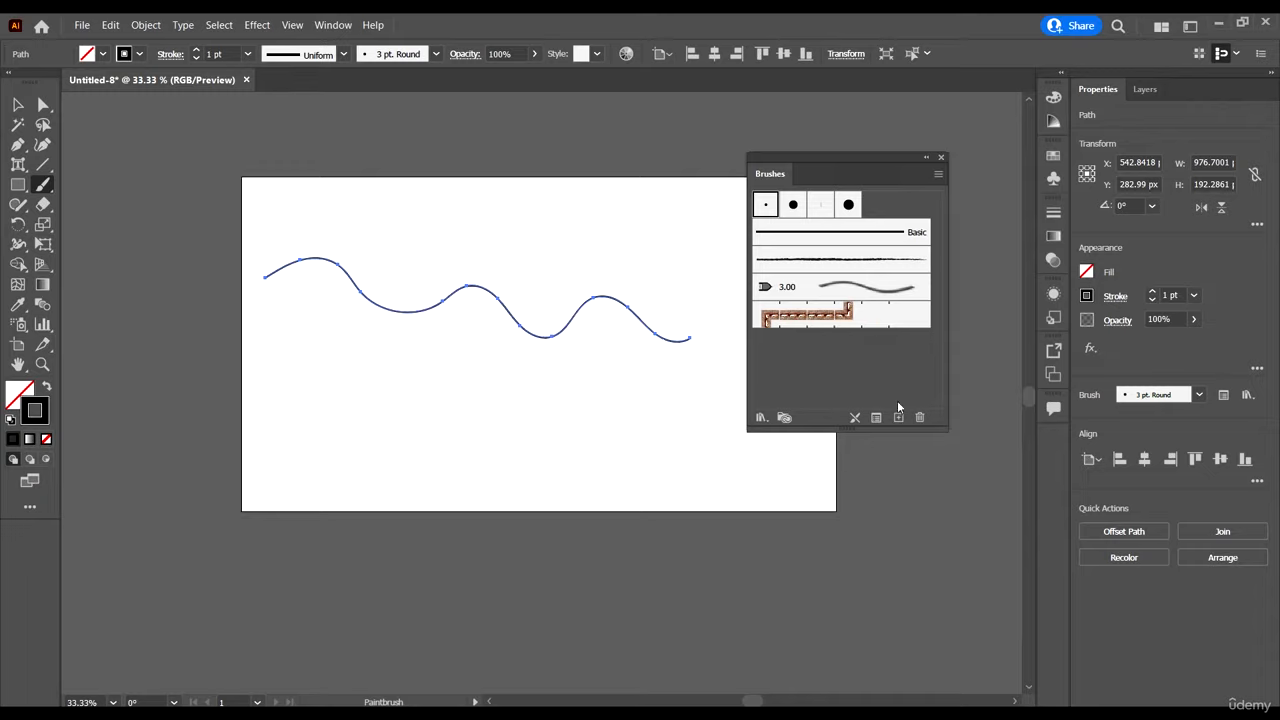
Step: Apply the braided rope pattern brush to the selected wavy path
{"action": "left_click", "coordinate": [762, 417]}
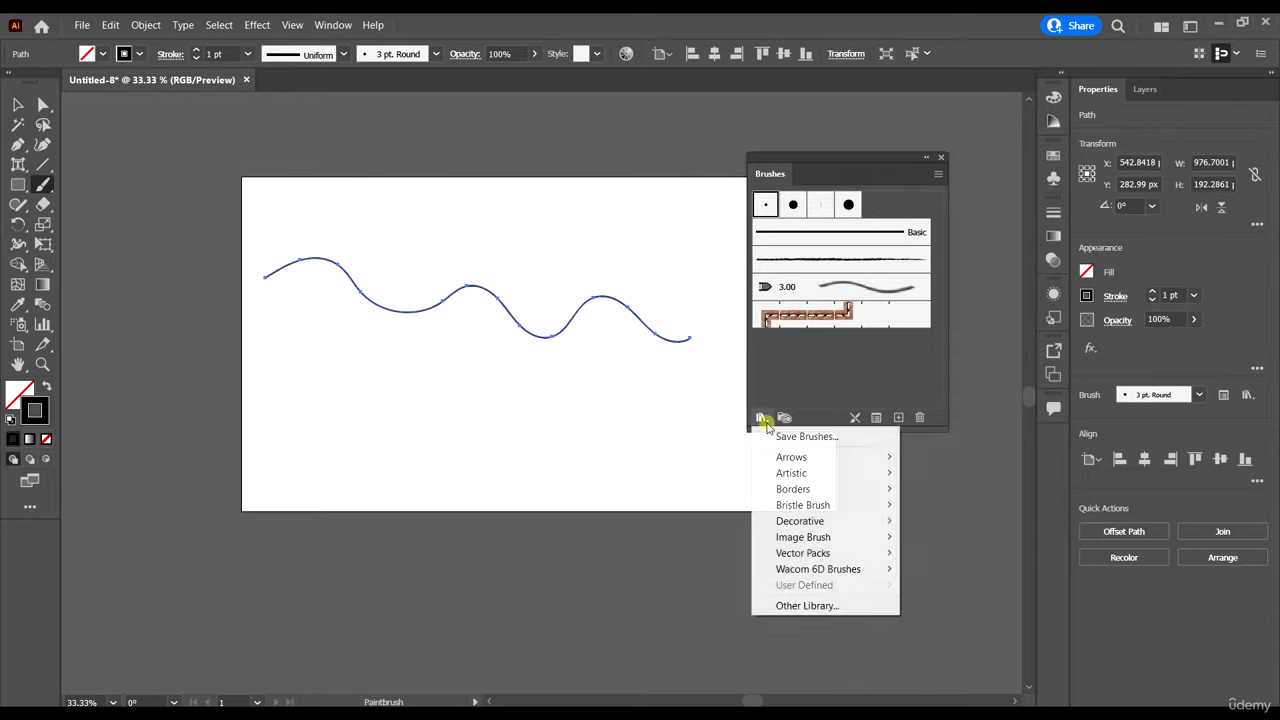
{"action": "left_click", "coordinate": [834, 390]}
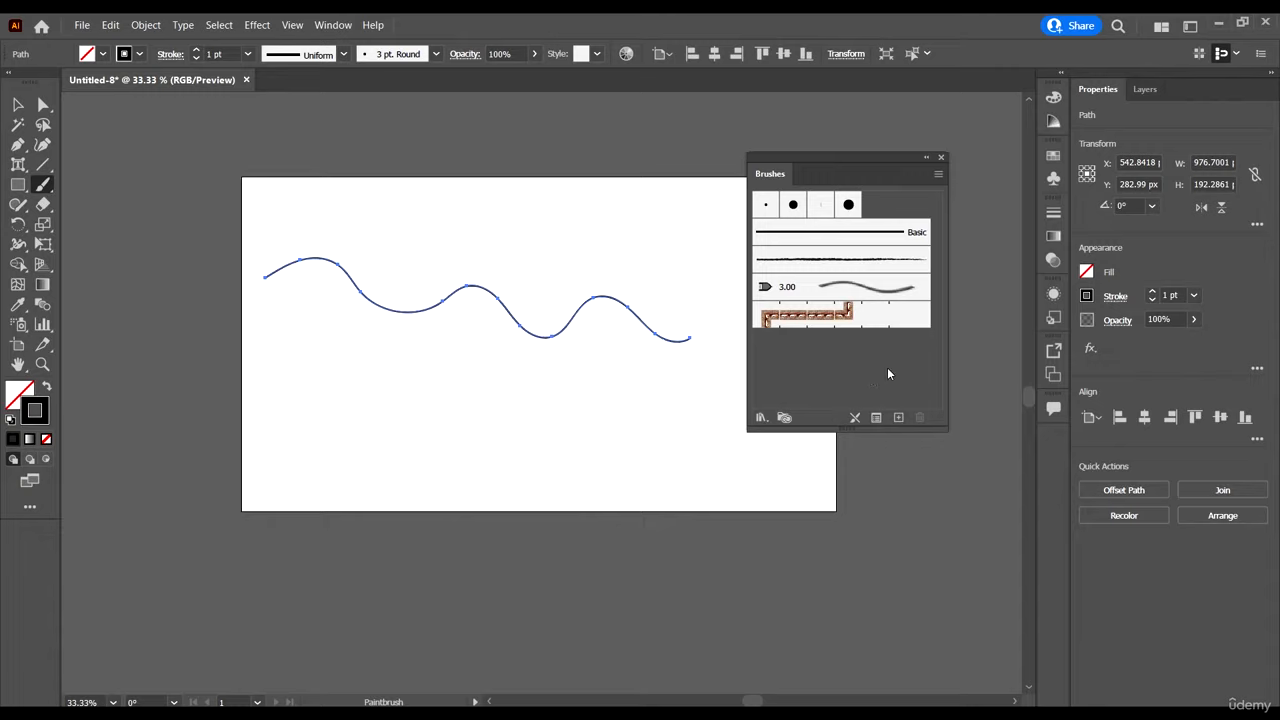
{"action": "left_click", "coordinate": [893, 318]}
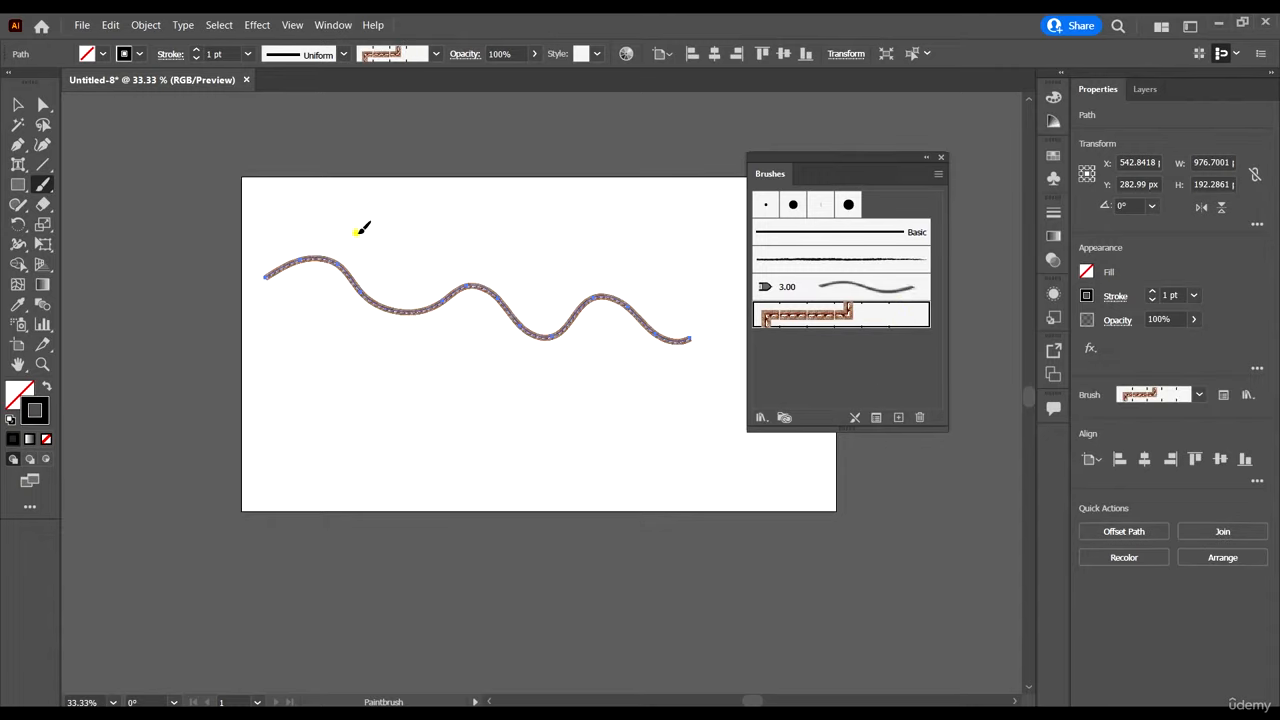
Step: Paint two braided strokes above the wavy path, about 490 by 36 px and about 569 by 152 px
{"action": "left_click_drag", "start_coordinate": [357, 232], "coordinate": [570, 219]}
{"action": "key", "text": "ctrl+1"}
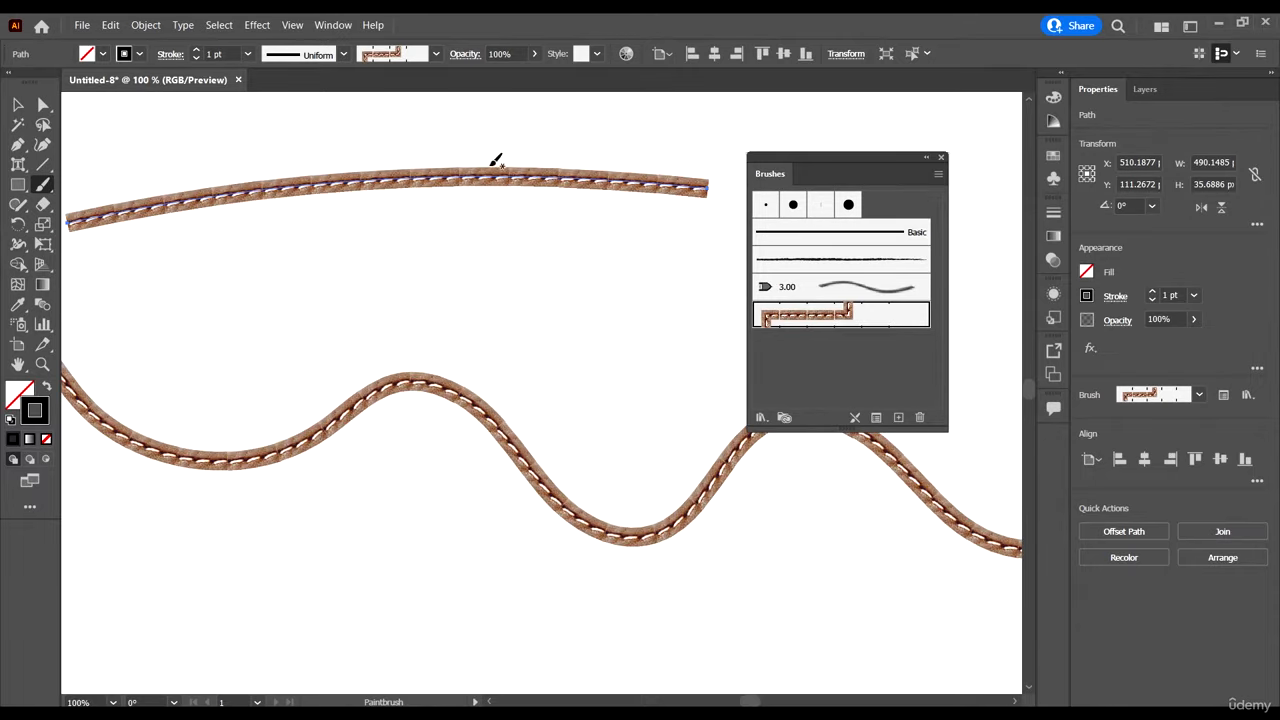
{"action": "scroll", "coordinate": [495, 160], "scroll_direction": "down", "scroll_amount": 3}
{"action": "mouse_move", "coordinate": [451, 209]}
{"action": "left_mouse_down"}
{"action": "mouse_move", "coordinate": [493, 203]}
{"action": "mouse_move", "coordinate": [709, 129]}
{"action": "left_mouse_up"}
{"action": "scroll", "coordinate": [565, 173], "scroll_direction": "up", "scroll_amount": 2}
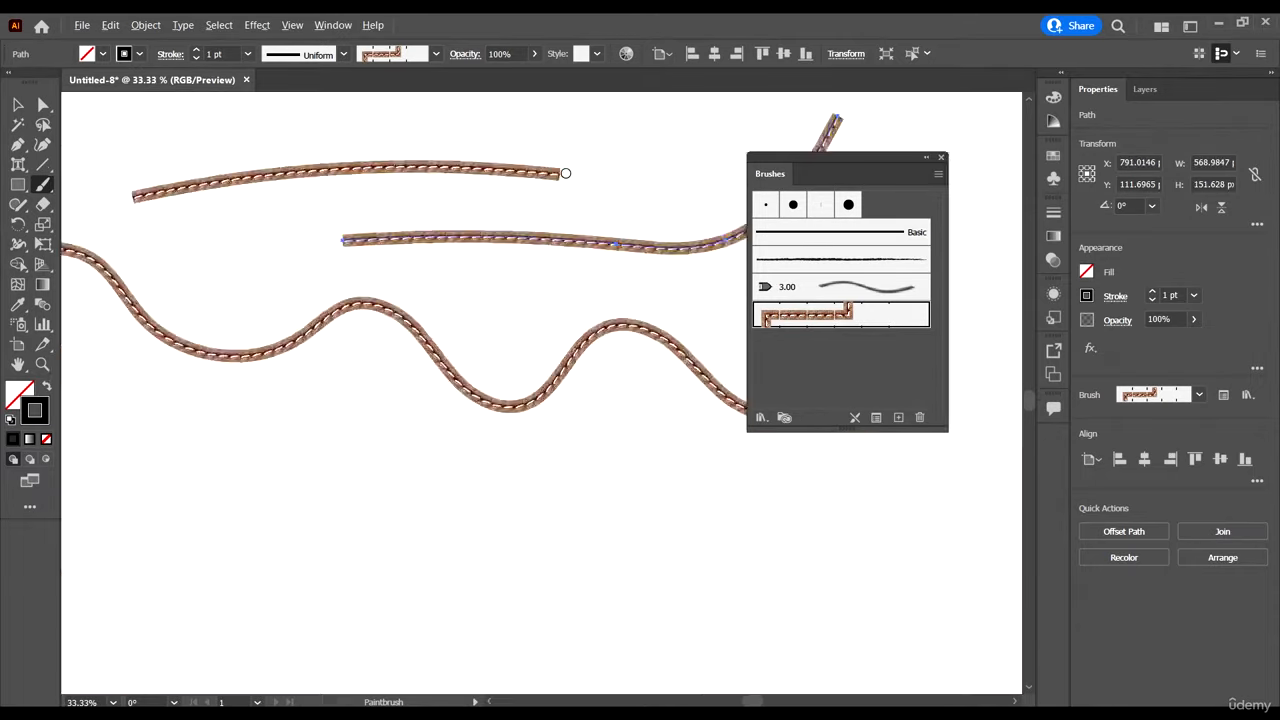
{"action": "scroll", "coordinate": [565, 173], "scroll_direction": "up", "scroll_amount": 3}
{"action": "scroll", "coordinate": [468, 374], "scroll_direction": "down", "scroll_amount": 6}
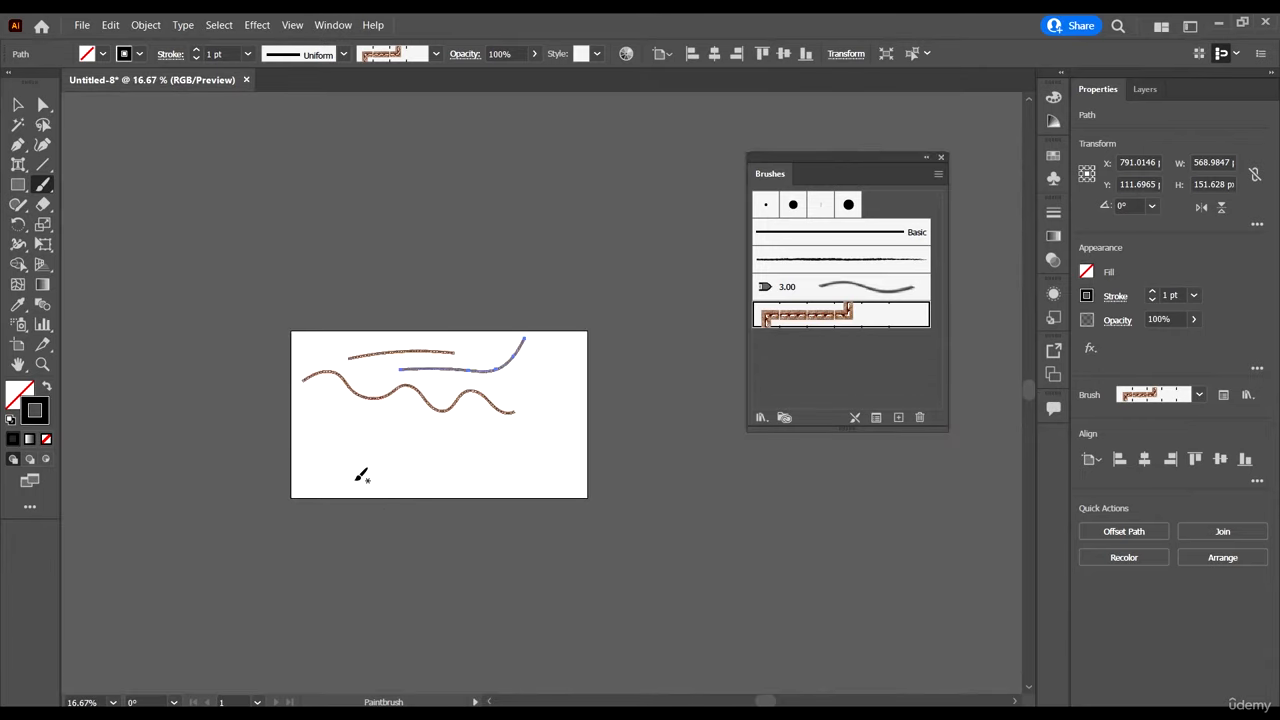
Step: Paint a long braided stroke about 989 px wide and 196 px high below the wavy path, running past the artboard's right edge
{"action": "left_click_drag", "start_coordinate": [555, 453], "coordinate": [644, 410]}
{"action": "scroll", "coordinate": [440, 455], "scroll_direction": "up", "scroll_amount": 3}
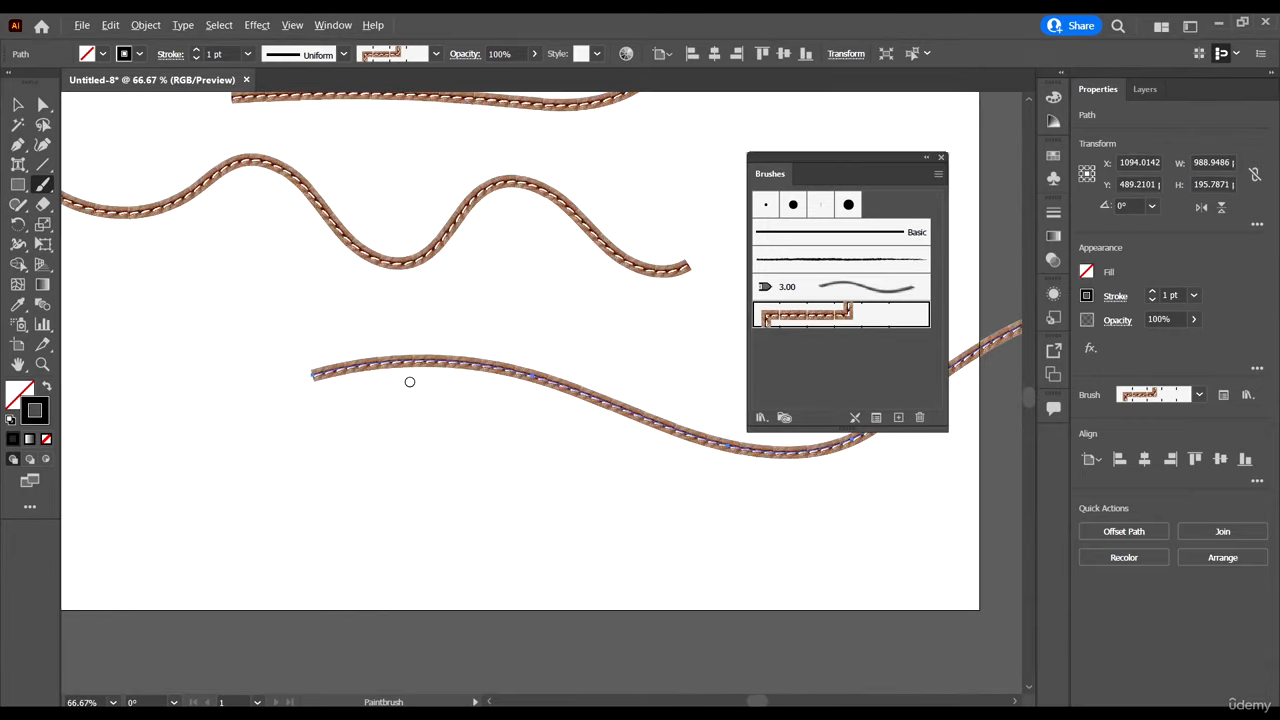
{"action": "scroll", "coordinate": [303, 233], "scroll_direction": "up", "scroll_amount": 2}
{"action": "scroll", "coordinate": [434, 263], "scroll_direction": "down", "scroll_amount": 5}
Step: Draw an open, curved four-point Pen path about 1704 px wide and 898 px high, starting inside the artboard's lower left area
{"action": "left_click", "coordinate": [17, 104]}
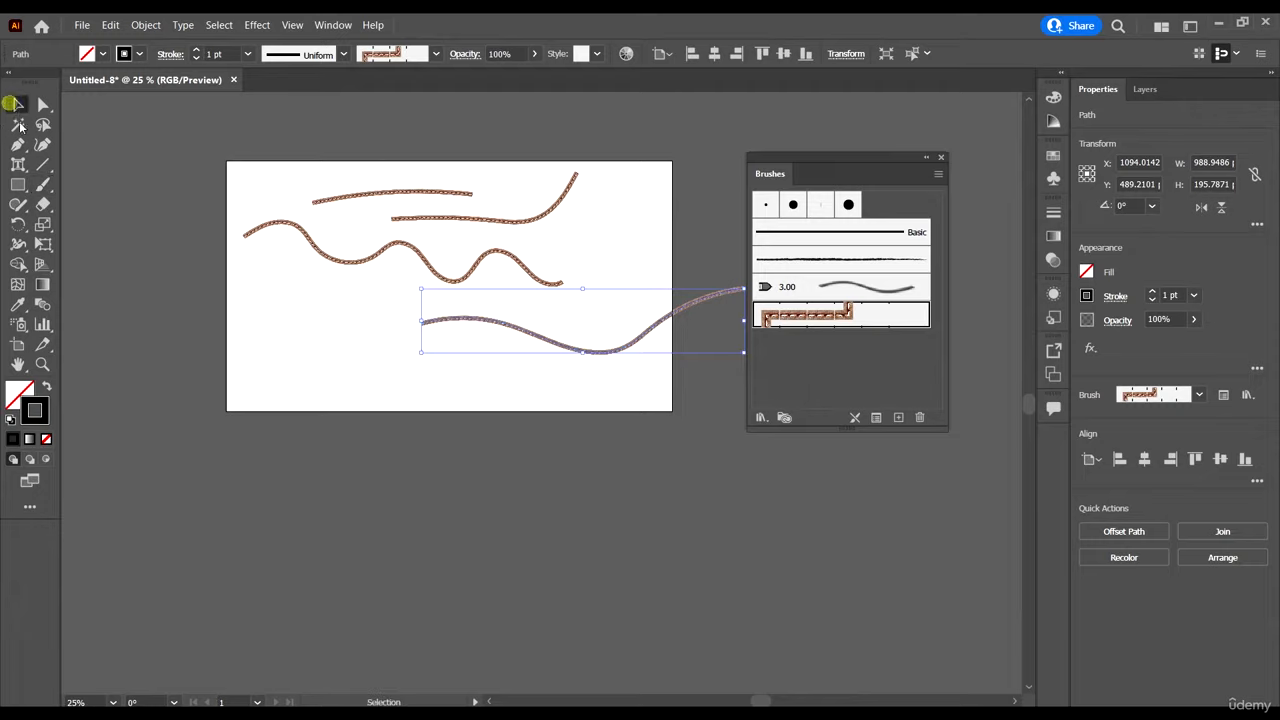
{"action": "left_click", "coordinate": [17, 144]}
{"action": "left_click", "coordinate": [289, 372]}
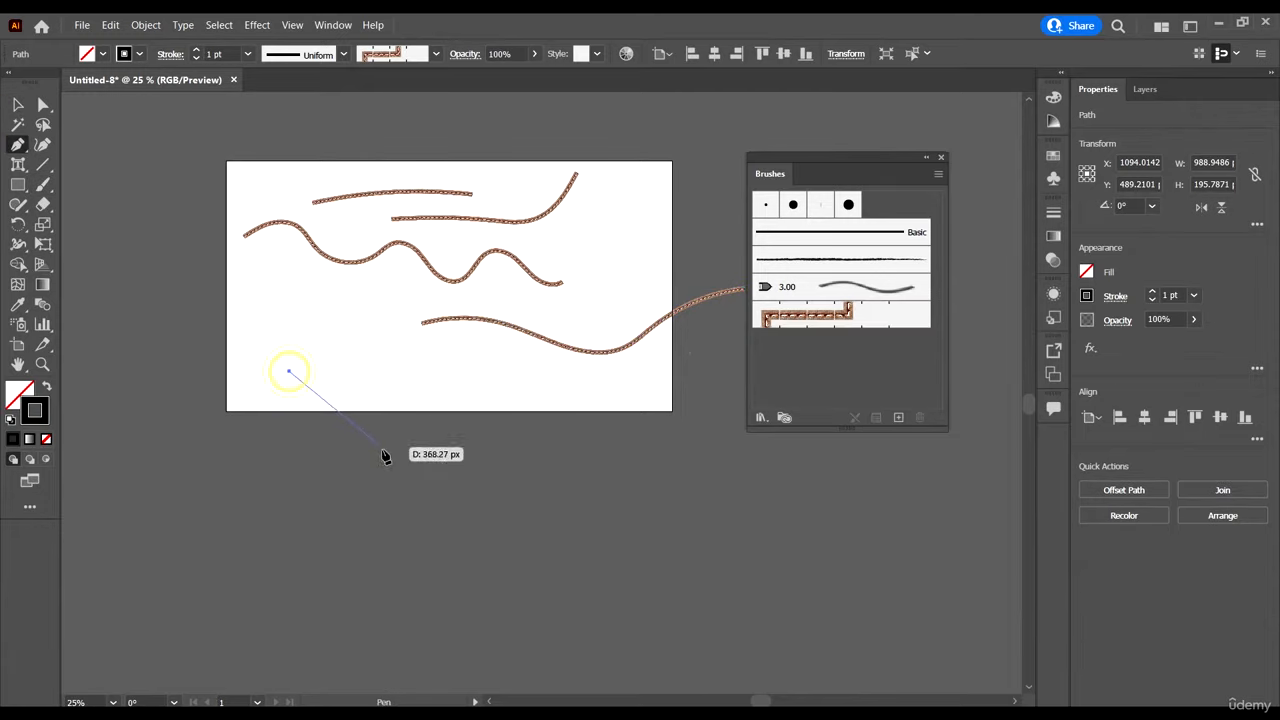
{"action": "left_click_drag", "start_coordinate": [412, 479], "coordinate": [569, 453]}
{"action": "left_click_drag", "start_coordinate": [597, 608], "coordinate": [551, 677]}
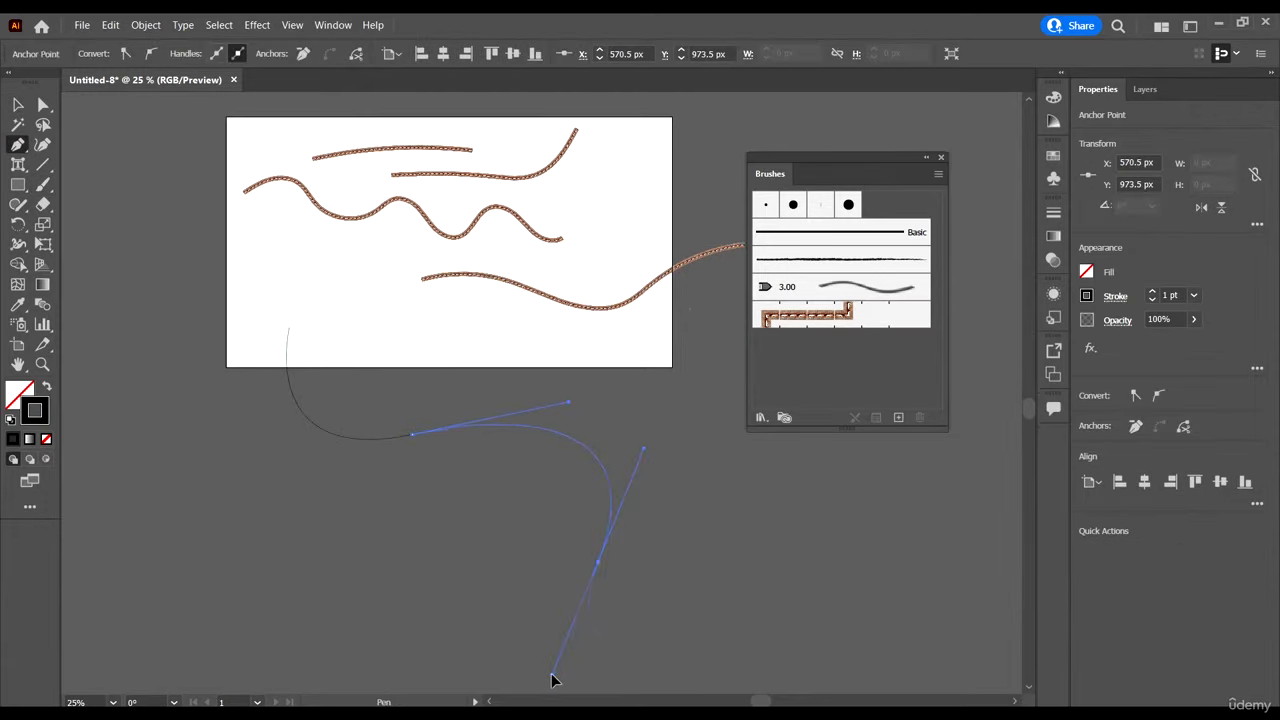
{"action": "left_click", "coordinate": [843, 597]}
{"action": "left_click", "coordinate": [17, 104]}
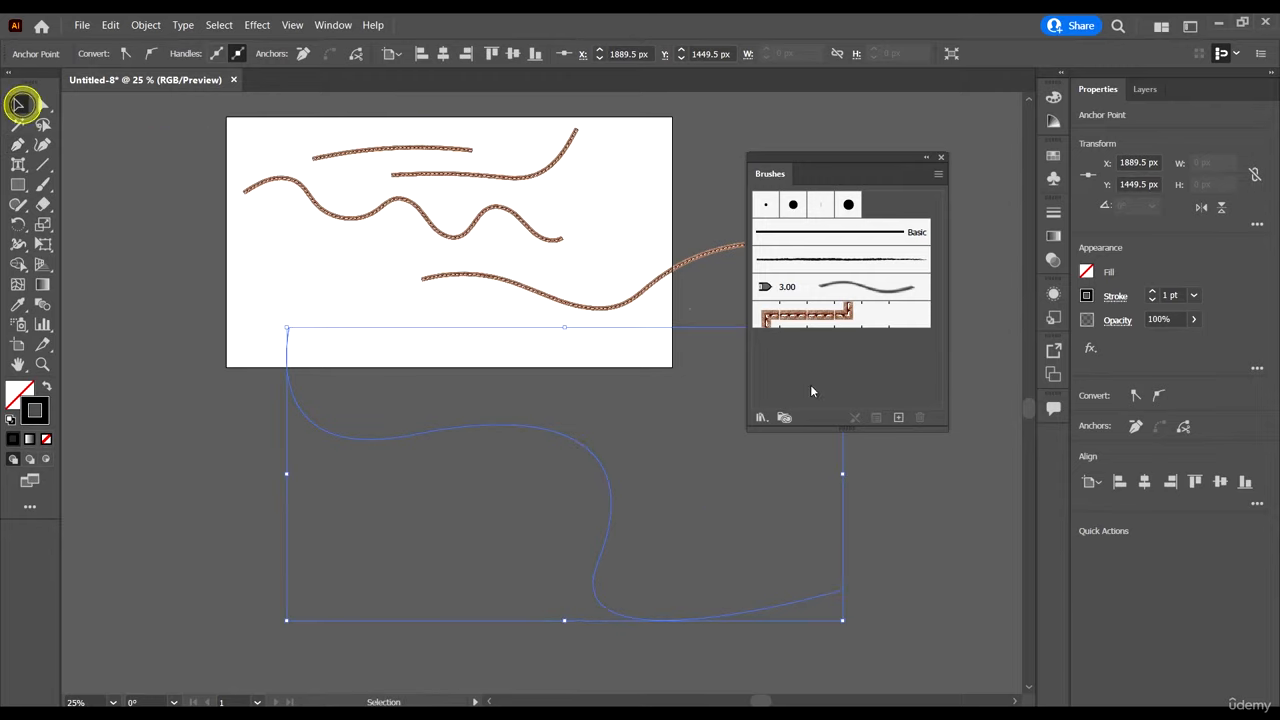
Step: Apply the braided rope pattern brush to the new Pen path and examine it up close
{"action": "left_click", "coordinate": [809, 315]}
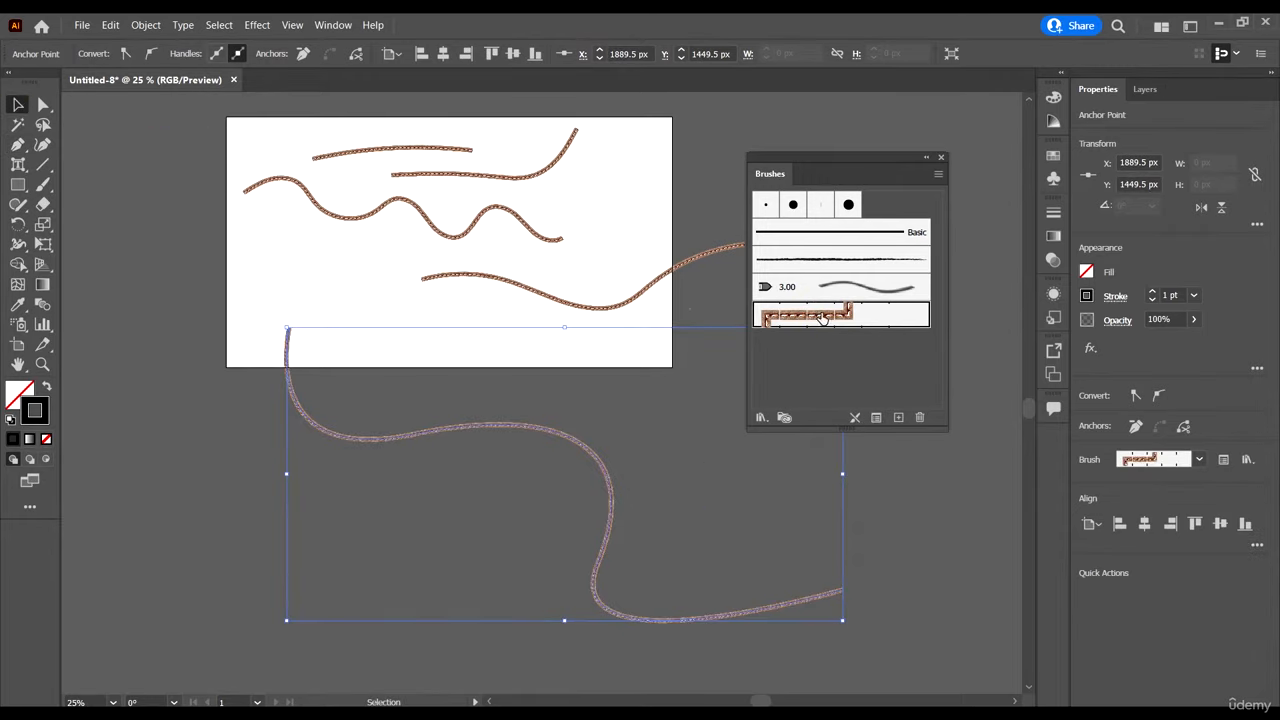
{"action": "scroll", "coordinate": [603, 552], "scroll_direction": "up", "scroll_amount": 6}
{"action": "scroll", "coordinate": [480, 434], "scroll_direction": "down", "scroll_amount": 6}
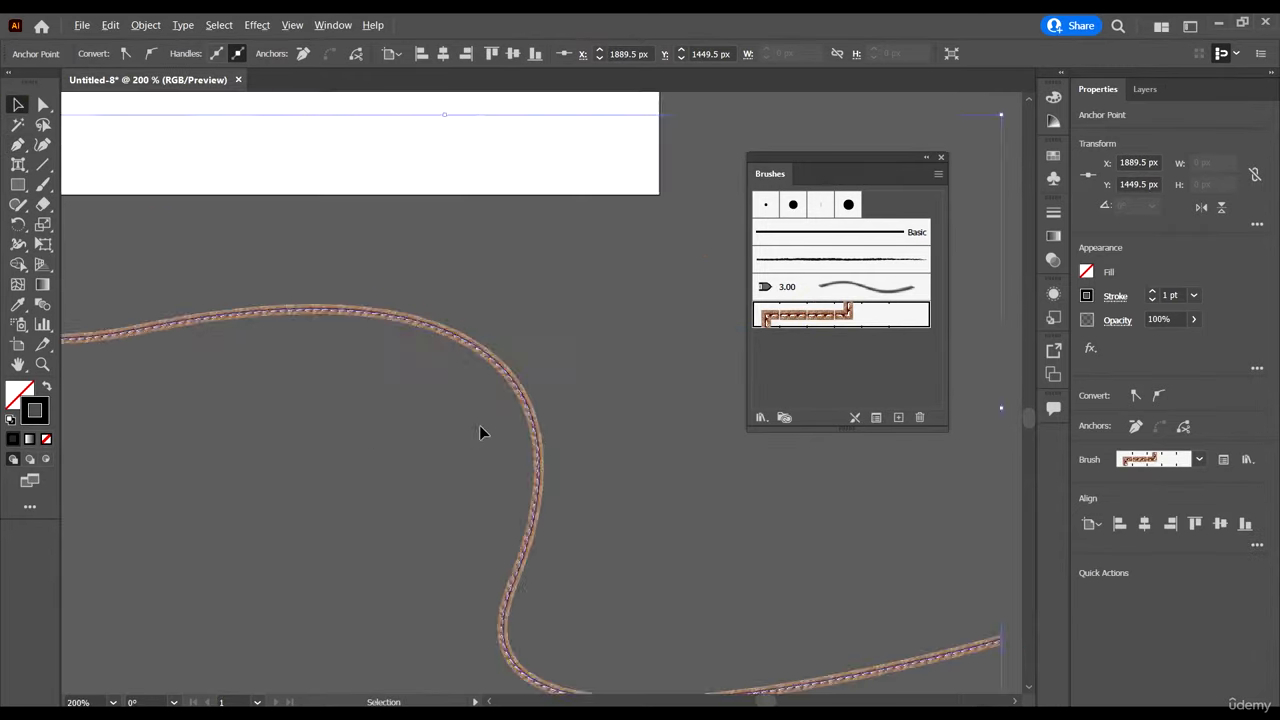
{"action": "scroll", "coordinate": [567, 398], "scroll_direction": "down", "scroll_amount": 1}
Step: Try the 3.00 bristle brush and the rough charcoal-like art brush on the Pen path
{"action": "left_click", "coordinate": [862, 290]}
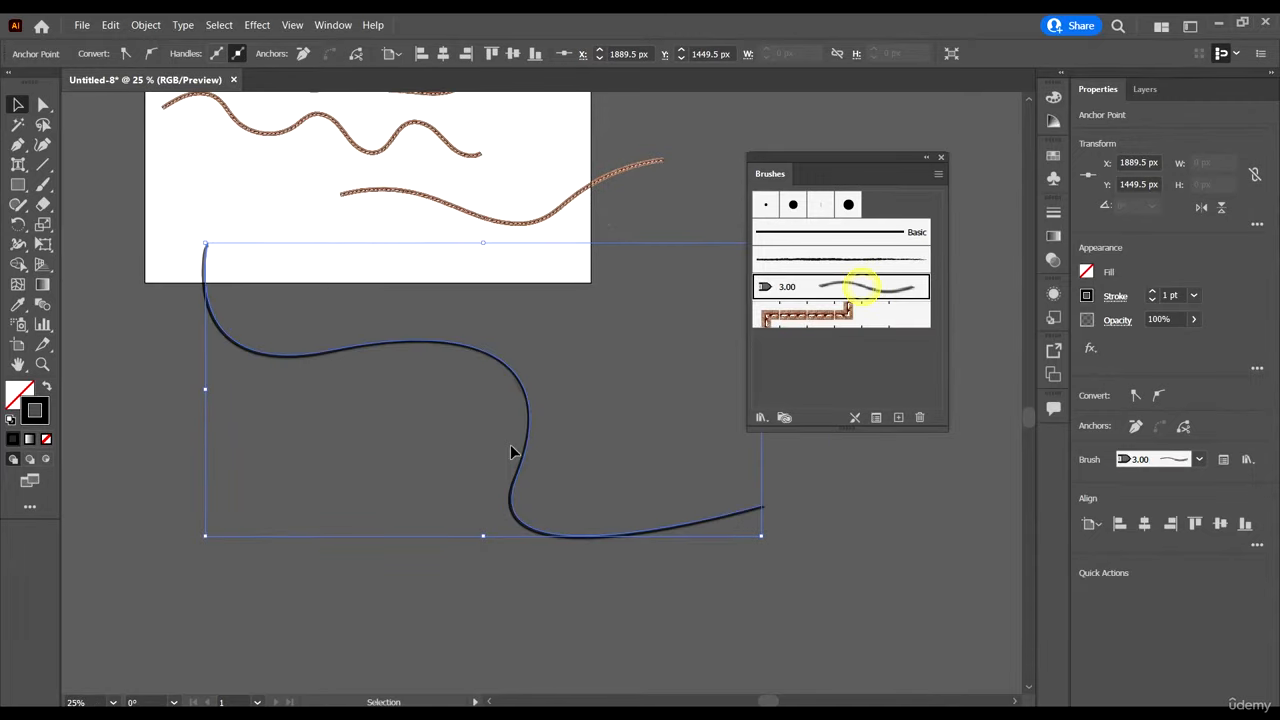
{"action": "scroll", "coordinate": [541, 386], "scroll_direction": "up", "scroll_amount": 6}
{"action": "left_click", "coordinate": [848, 261]}
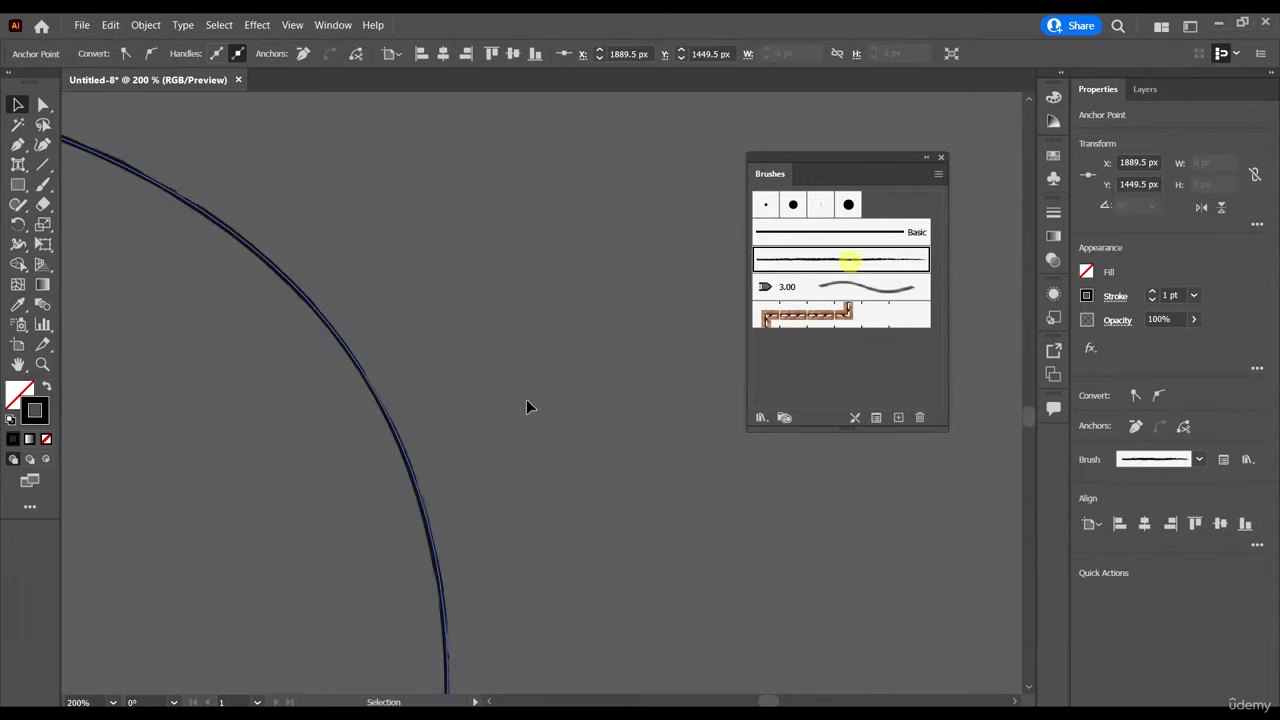
{"action": "scroll", "coordinate": [533, 420], "scroll_direction": "down", "scroll_amount": 5}
Step: Reselect the Pen path and apply the Basic brush to it
{"action": "left_click", "coordinate": [500, 583]}
{"action": "left_click_drag", "start_coordinate": [590, 655], "coordinate": [637, 460]}
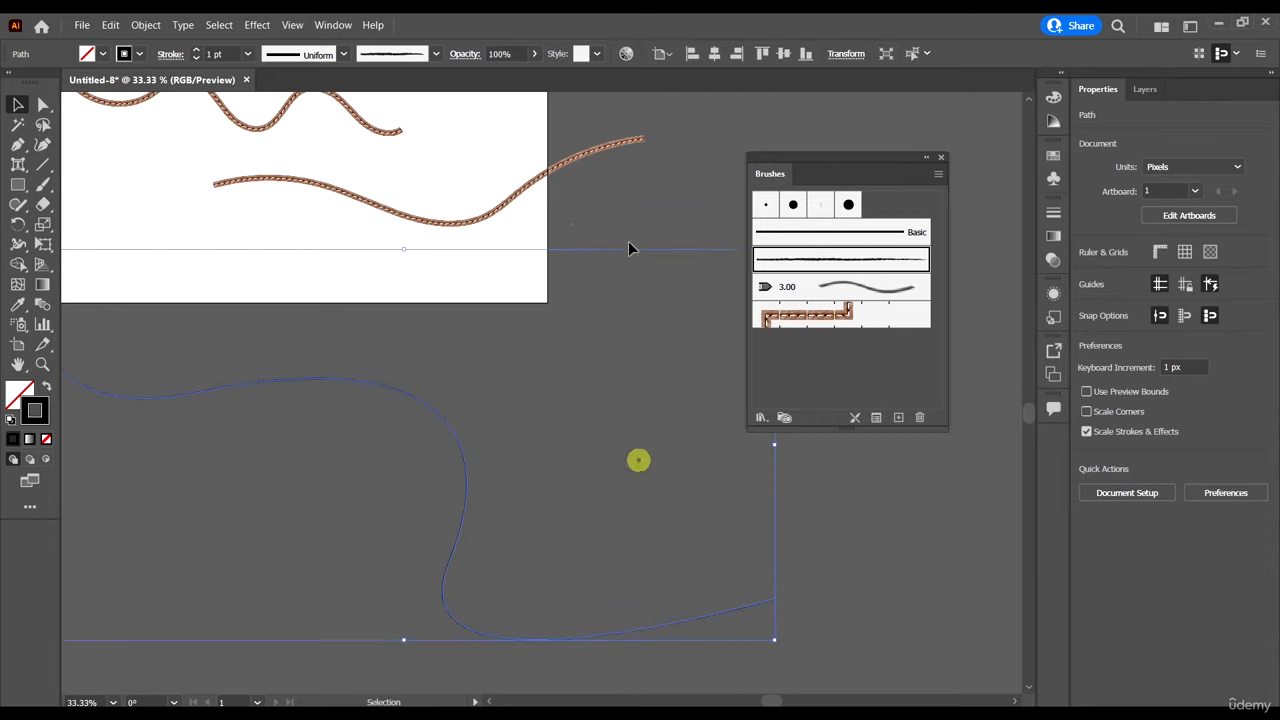
{"action": "left_click", "coordinate": [858, 231]}
{"action": "scroll", "coordinate": [535, 444], "scroll_direction": "up", "scroll_amount": 2}
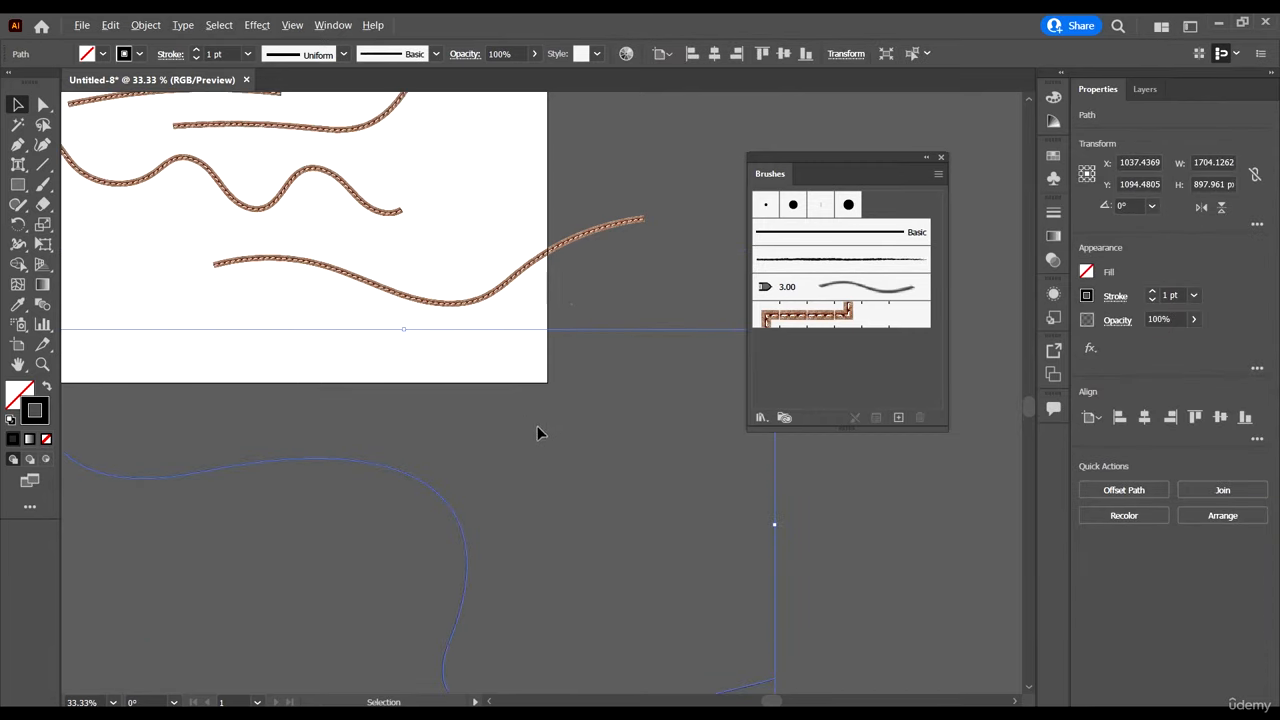
{"action": "scroll", "coordinate": [539, 427], "scroll_direction": "down", "scroll_amount": 2}
Step: Delete the large Pen path below the artboard
{"action": "left_click", "coordinate": [500, 455]}
{"action": "left_click_drag", "start_coordinate": [552, 473], "coordinate": [342, 367]}
{"action": "scroll", "coordinate": [335, 380], "scroll_direction": "up", "scroll_amount": 1}
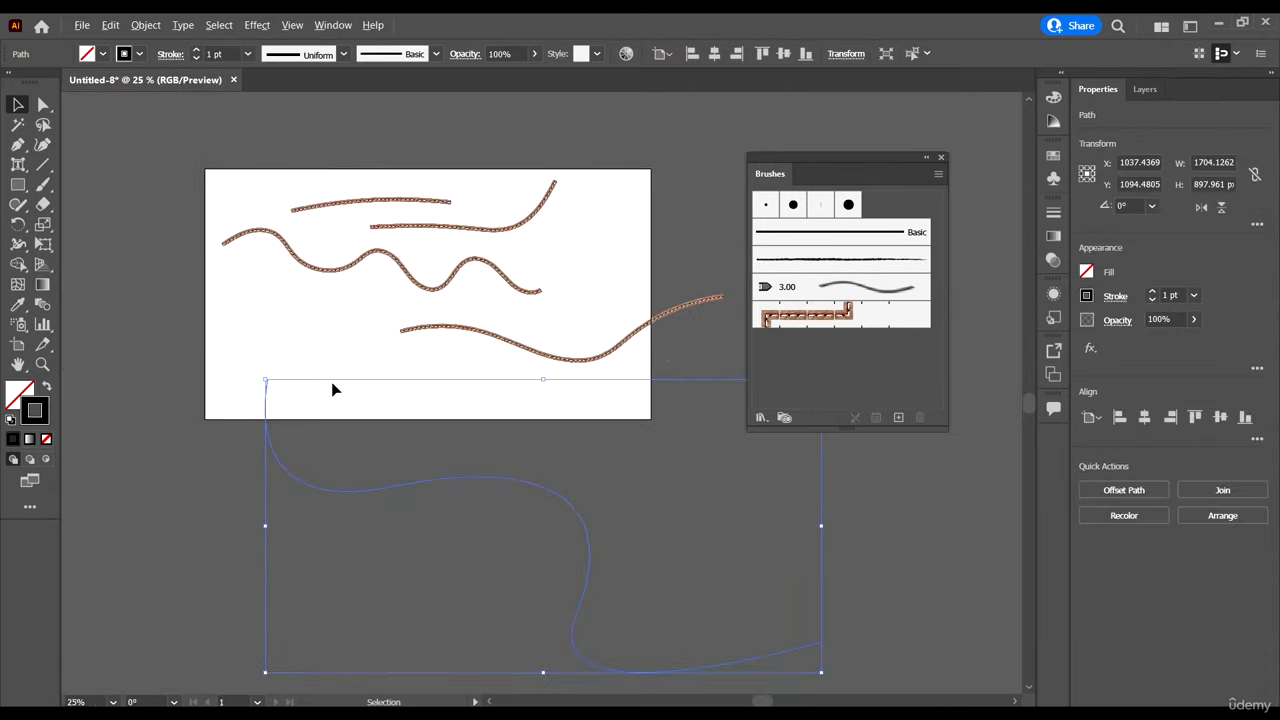
{"action": "key", "text": "Delete"}
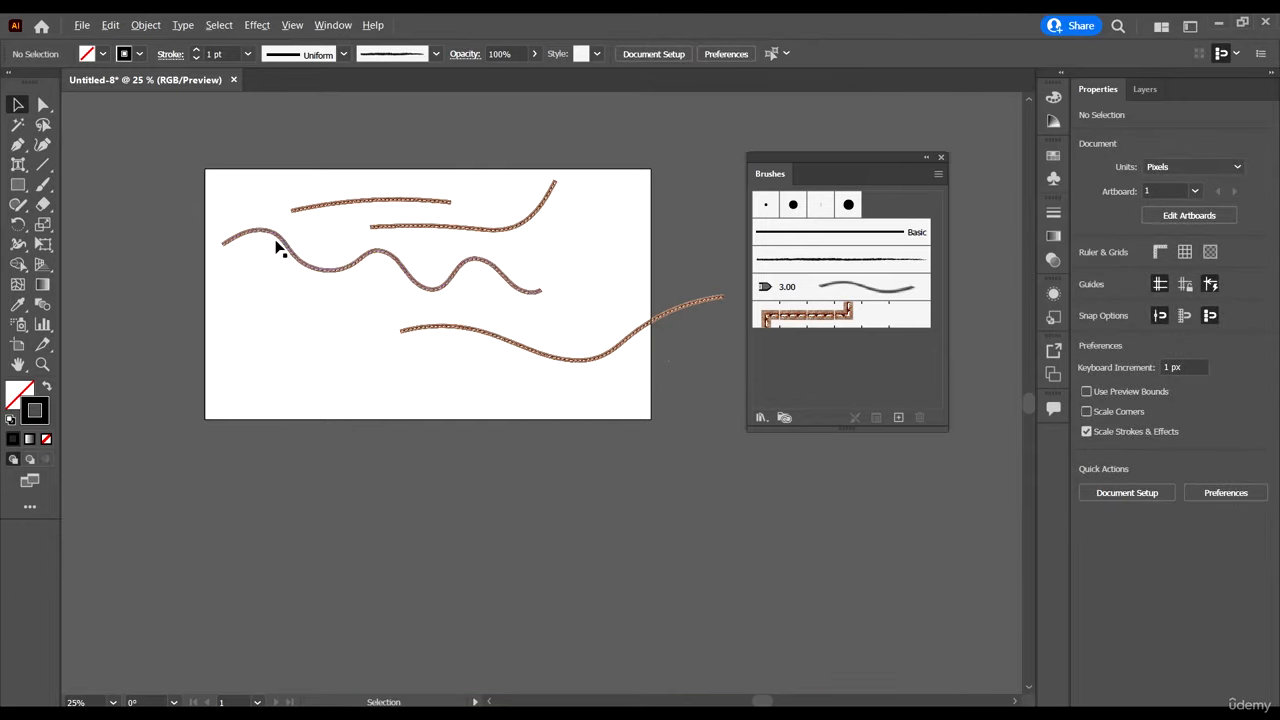
Step: Delete the lower braided stroke and the wavy braided path, keeping the two upper strokes
{"action": "scroll", "coordinate": [278, 248], "scroll_direction": "up", "scroll_amount": 1}
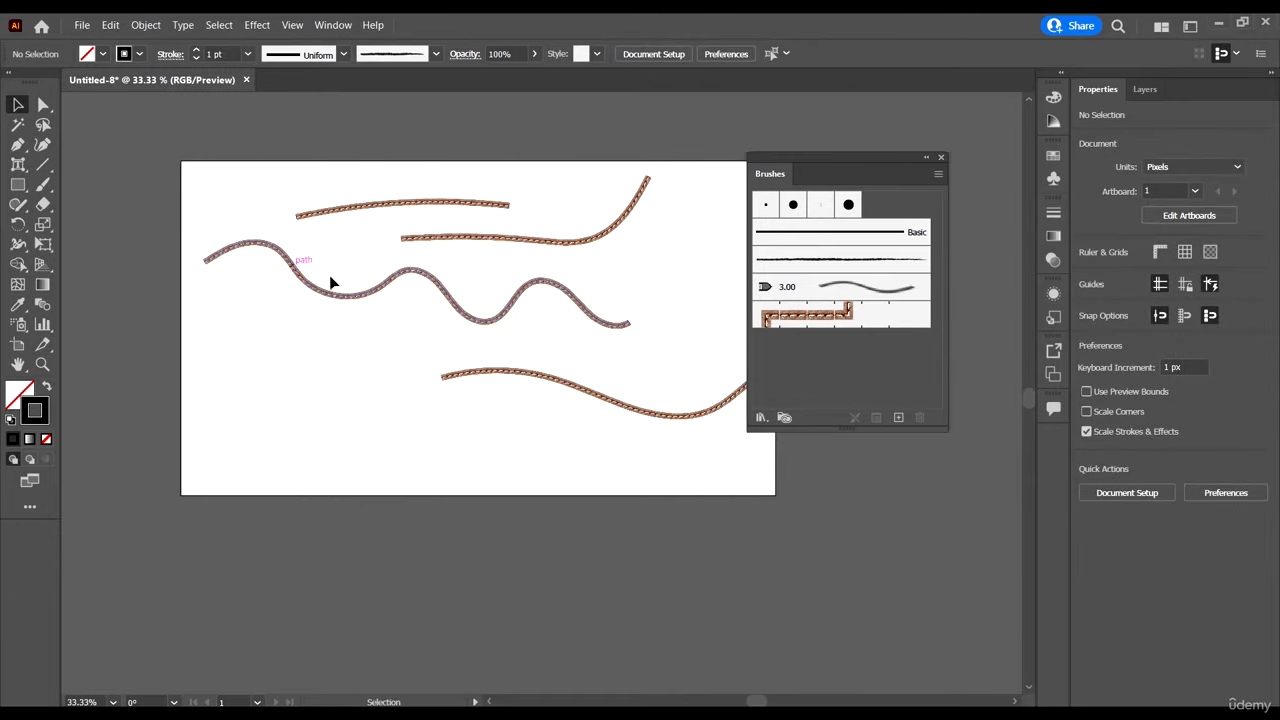
{"action": "left_click", "coordinate": [550, 370]}
{"action": "key", "text": "Delete"}
{"action": "left_click", "coordinate": [405, 270]}
{"action": "key", "text": "Delete"}
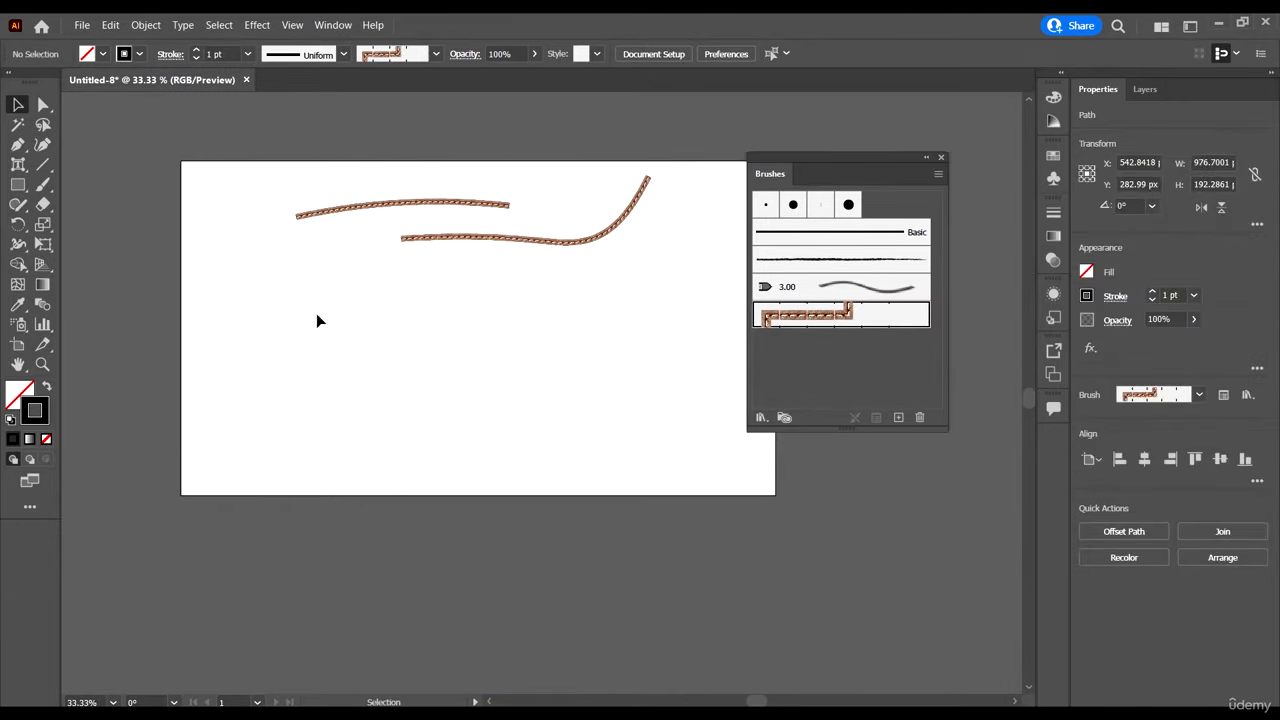
Step: Paint a curved stroke about 772 px wide and 127 px high across the artboard's middle with the 10 pt. Round brush
{"action": "left_click", "coordinate": [43, 184]}
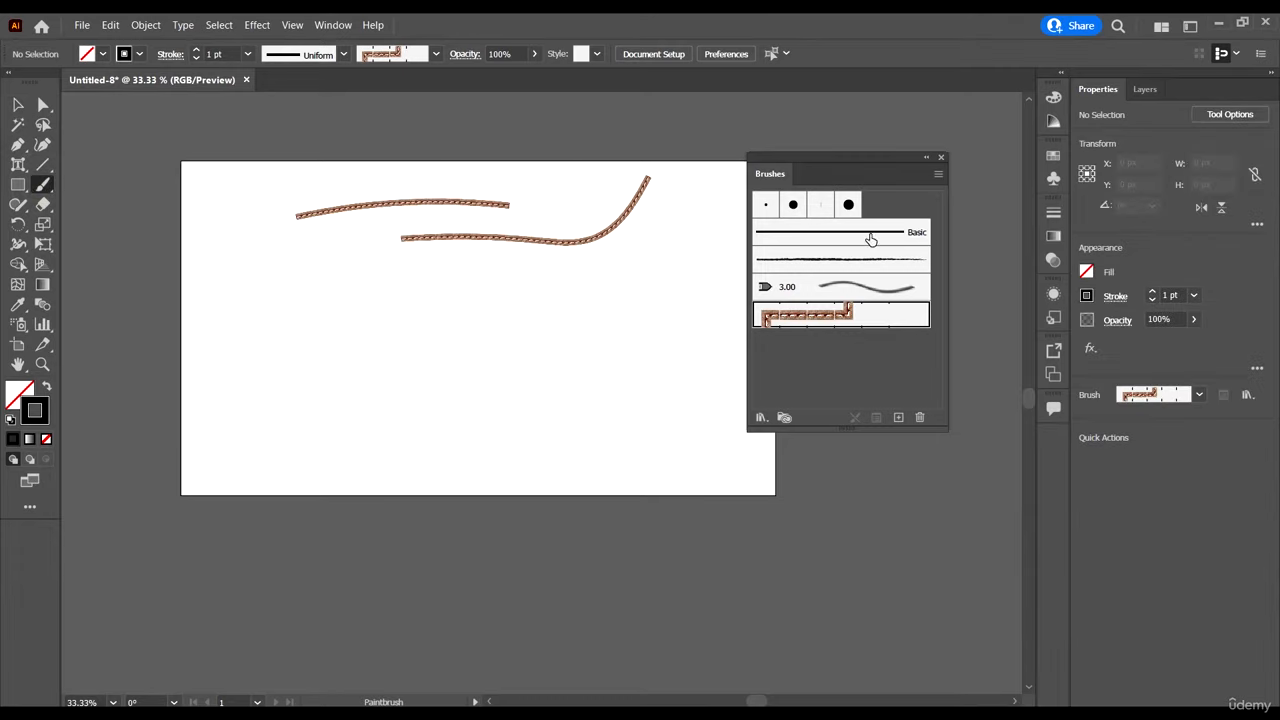
{"action": "left_click", "coordinate": [791, 204]}
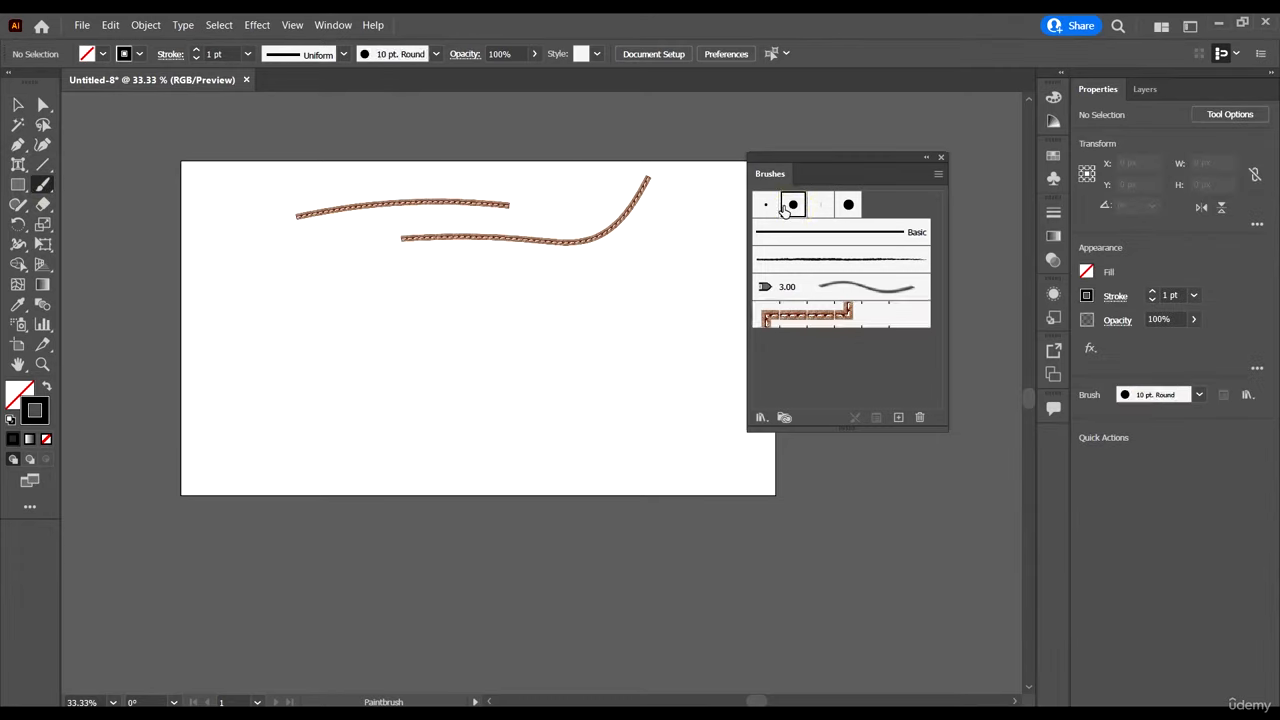
{"action": "mouse_move", "coordinate": [326, 368]}
{"action": "left_mouse_down"}
{"action": "mouse_move", "coordinate": [514, 298]}
{"action": "mouse_move", "coordinate": [648, 318]}
{"action": "left_mouse_up"}
{"action": "key", "text": "ctrl+plus"}
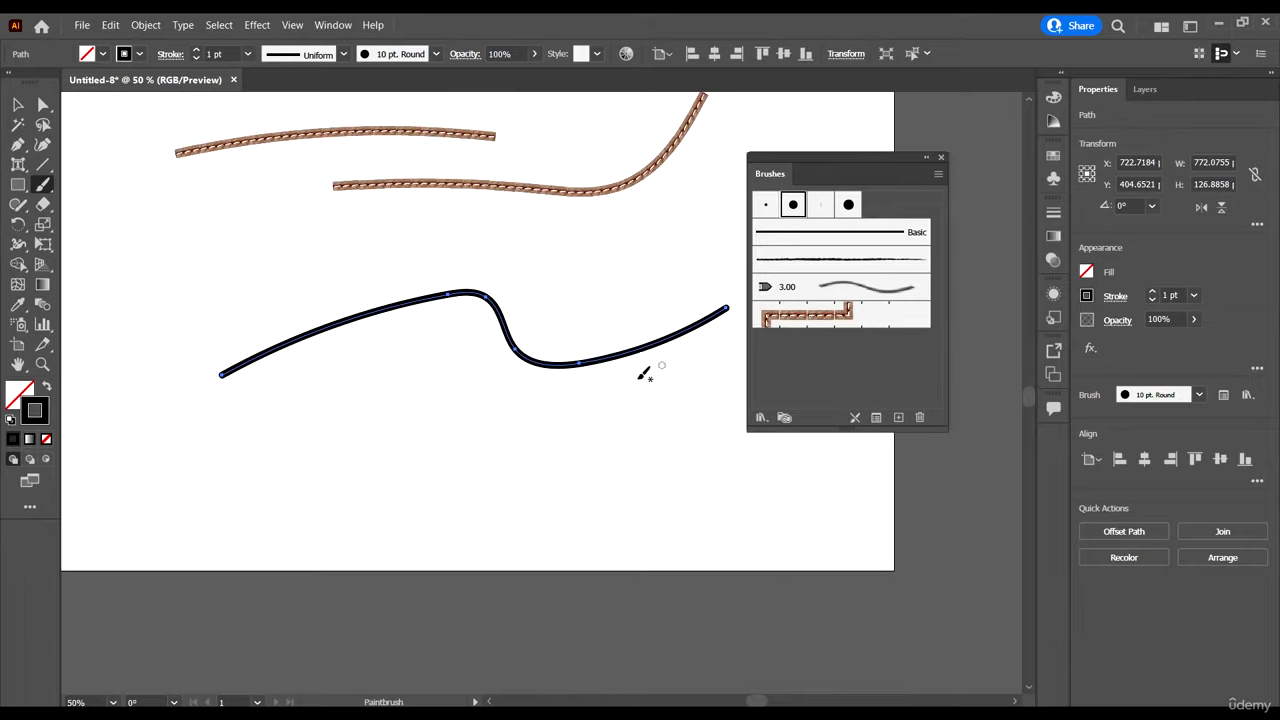
Step: Set the 10 pt. Round brush to a 10° angle, 25% roundness and 38 pt size, and apply the change to the existing stroke
{"action": "double_click", "coordinate": [791, 204]}
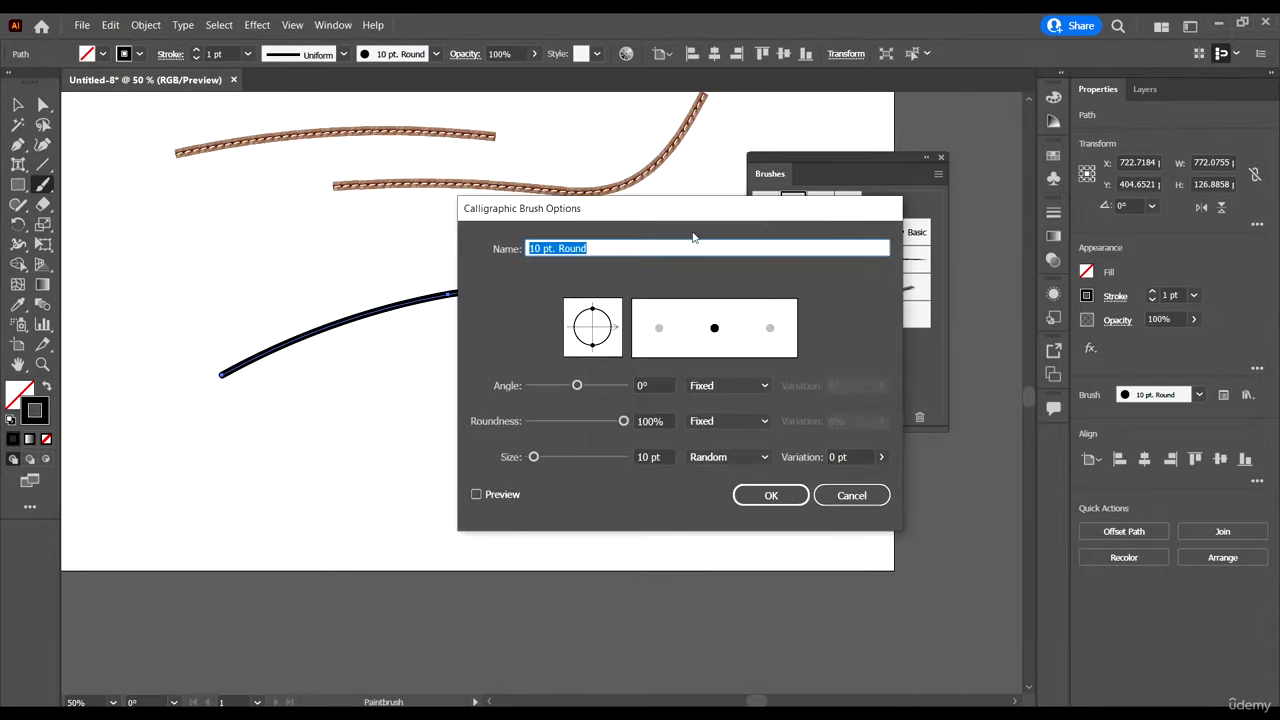
{"action": "mouse_move", "coordinate": [695, 218]}
{"action": "left_mouse_down"}
{"action": "mouse_move", "coordinate": [855, 189]}
{"action": "mouse_move", "coordinate": [886, 169]}
{"action": "left_mouse_up"}
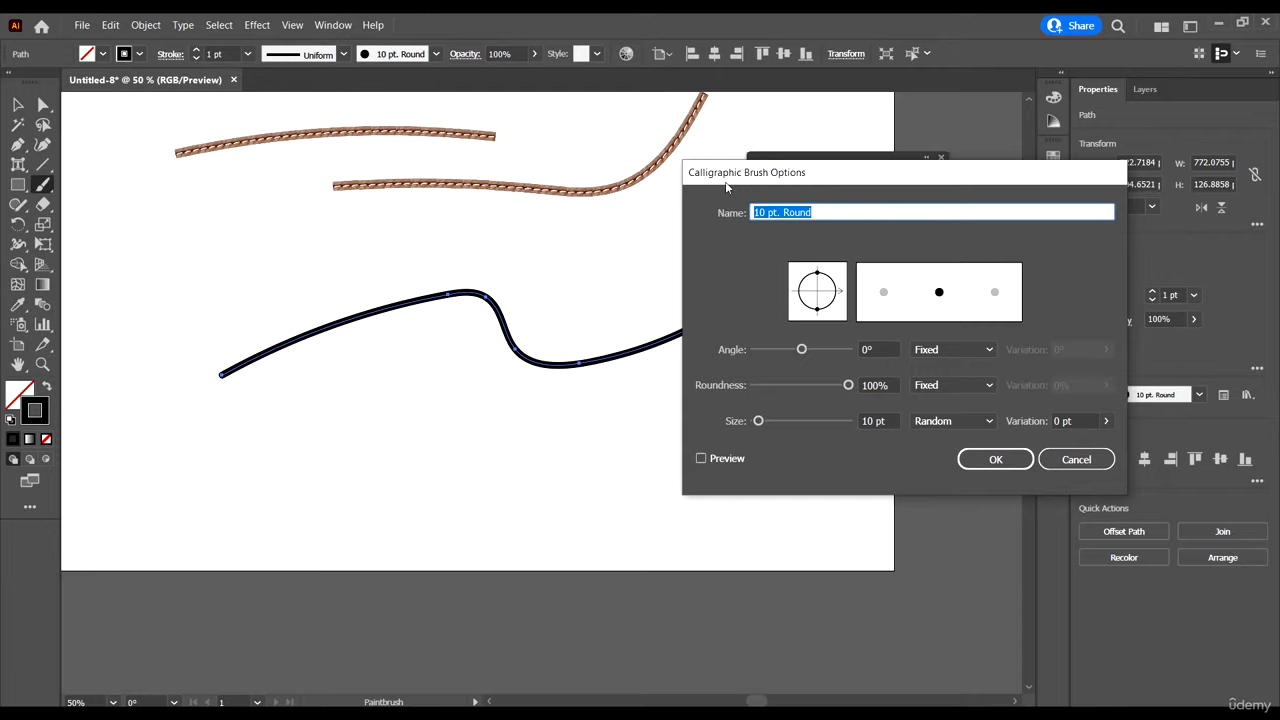
{"action": "left_click_drag", "start_coordinate": [773, 176], "coordinate": [822, 176]}
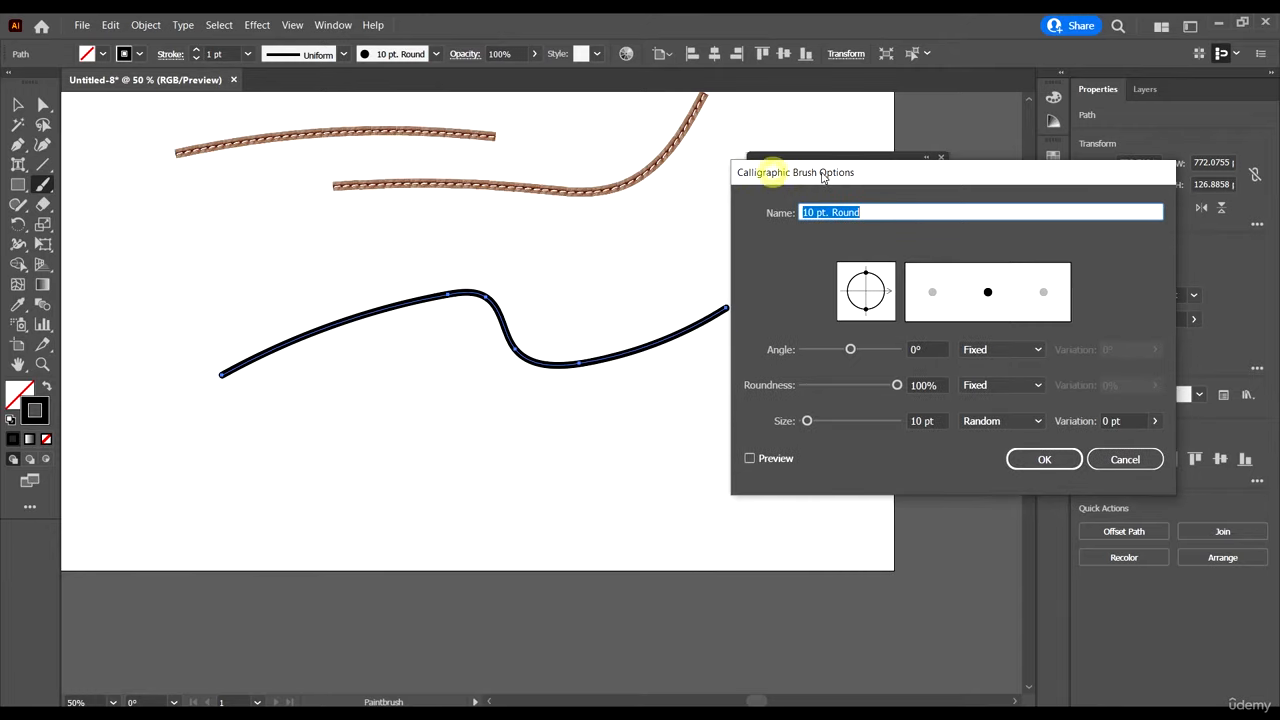
{"action": "mouse_move", "coordinate": [851, 349]}
{"action": "left_mouse_down"}
{"action": "mouse_move", "coordinate": [801, 349]}
{"action": "mouse_move", "coordinate": [853, 349]}
{"action": "mouse_move", "coordinate": [852, 386]}
{"action": "mouse_move", "coordinate": [826, 386]}
{"action": "mouse_move", "coordinate": [820, 421]}
{"action": "left_mouse_up"}
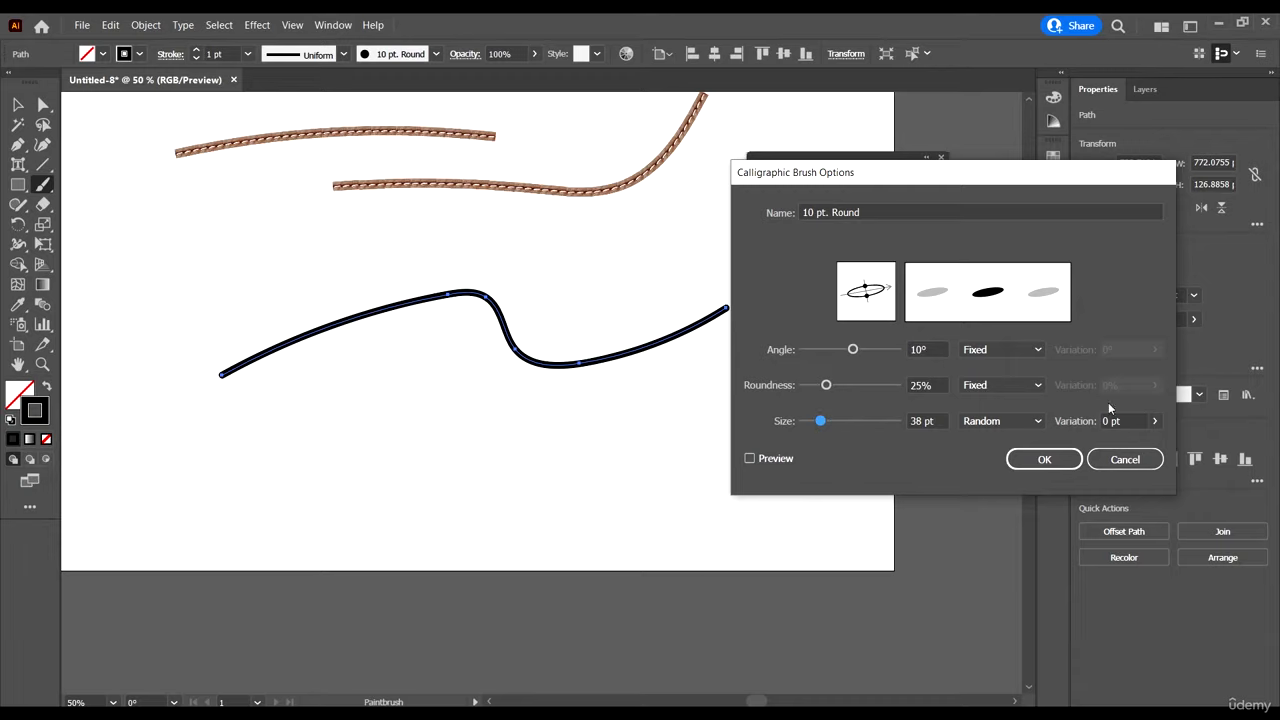
{"action": "left_click", "coordinate": [1044, 460]}
{"action": "left_click", "coordinate": [932, 363]}
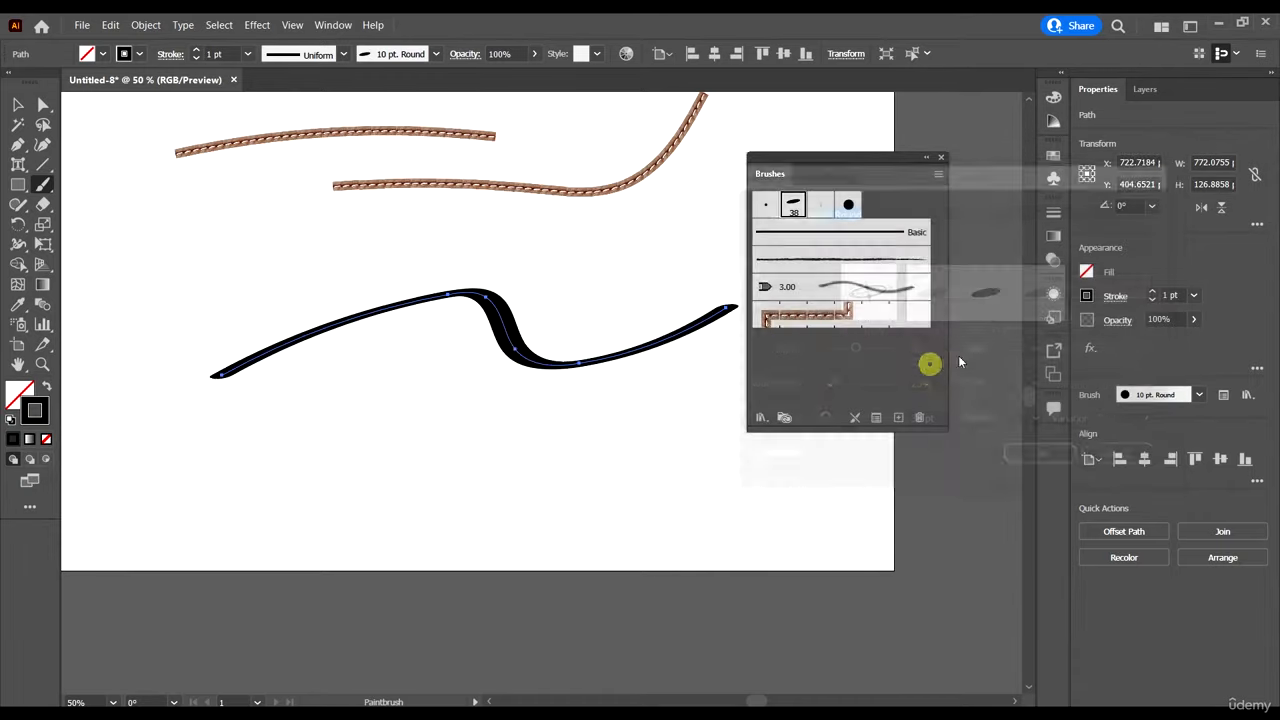
Step: Move the Brushes library off the artboard and paint calligraphic strokes below the curve, plus one about 993 by 177 px above it
{"action": "left_click_drag", "start_coordinate": [837, 161], "coordinate": [1041, 159]}
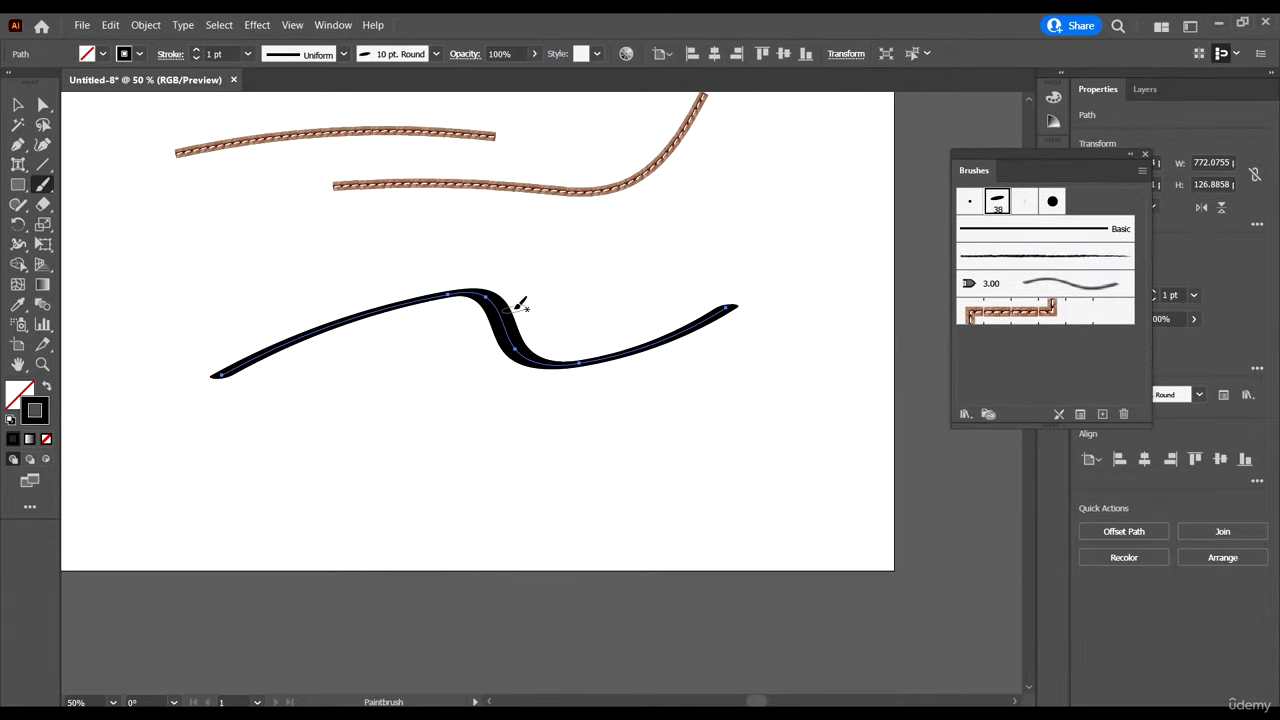
{"action": "scroll", "coordinate": [454, 412], "scroll_direction": "down", "scroll_amount": 2, "text": "alt"}
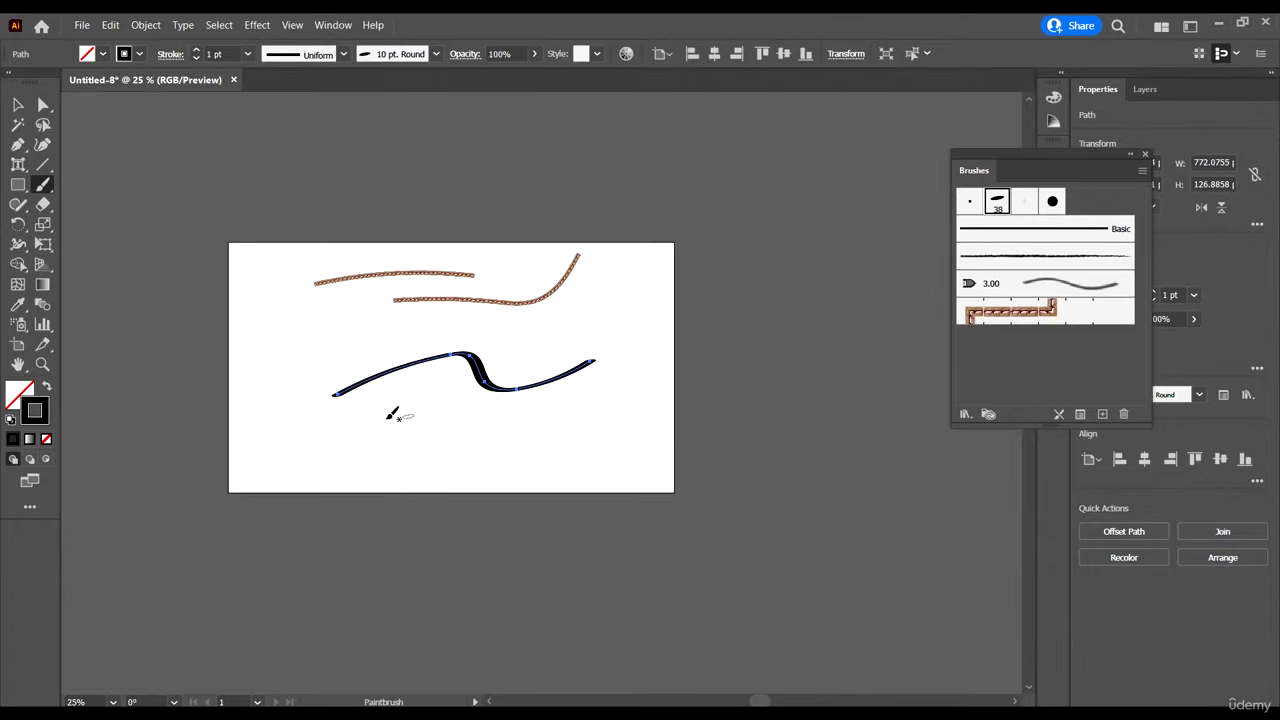
{"action": "scroll", "coordinate": [347, 415], "scroll_direction": "up", "scroll_amount": 1, "text": "alt"}
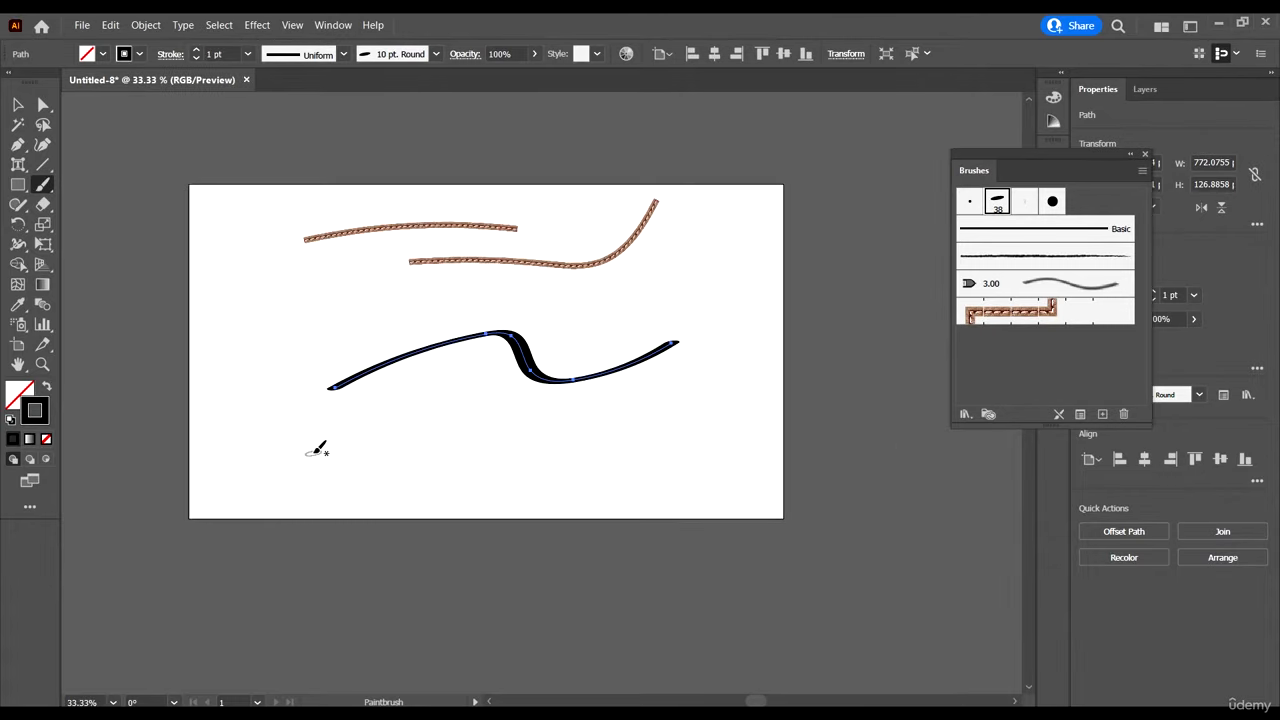
{"action": "mouse_move", "coordinate": [307, 452]}
{"action": "left_mouse_down"}
{"action": "mouse_move", "coordinate": [338, 423]}
{"action": "mouse_move", "coordinate": [363, 435]}
{"action": "mouse_move", "coordinate": [376, 467]}
{"action": "mouse_move", "coordinate": [414, 427]}
{"action": "mouse_move", "coordinate": [459, 418]}
{"action": "mouse_move", "coordinate": [471, 462]}
{"action": "mouse_move", "coordinate": [527, 374]}
{"action": "mouse_move", "coordinate": [533, 422]}
{"action": "mouse_move", "coordinate": [584, 500]}
{"action": "mouse_move", "coordinate": [655, 364]}
{"action": "left_mouse_up"}
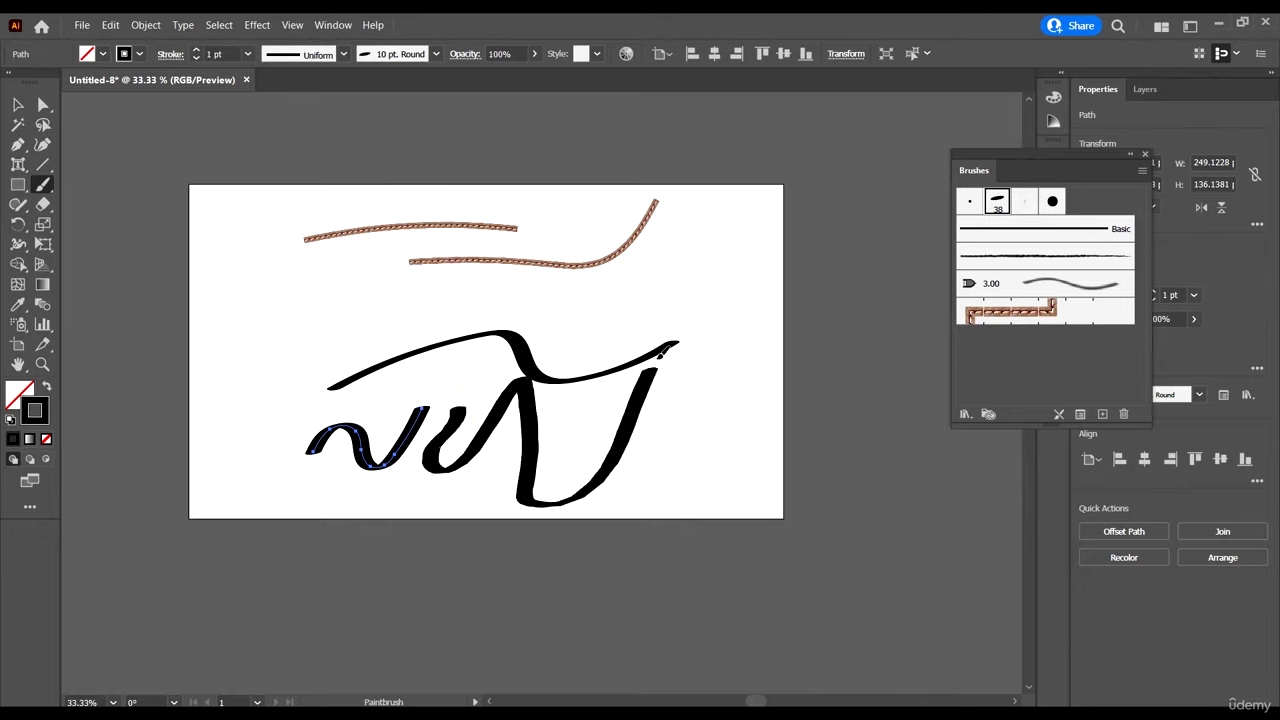
{"action": "mouse_move", "coordinate": [252, 232]}
{"action": "left_mouse_down"}
{"action": "mouse_move", "coordinate": [340, 303]}
{"action": "mouse_move", "coordinate": [660, 292]}
{"action": "left_mouse_up"}
Step: Select all the braided and calligraphic strokes on the artboard and delete them
{"action": "left_click", "coordinate": [20, 105]}
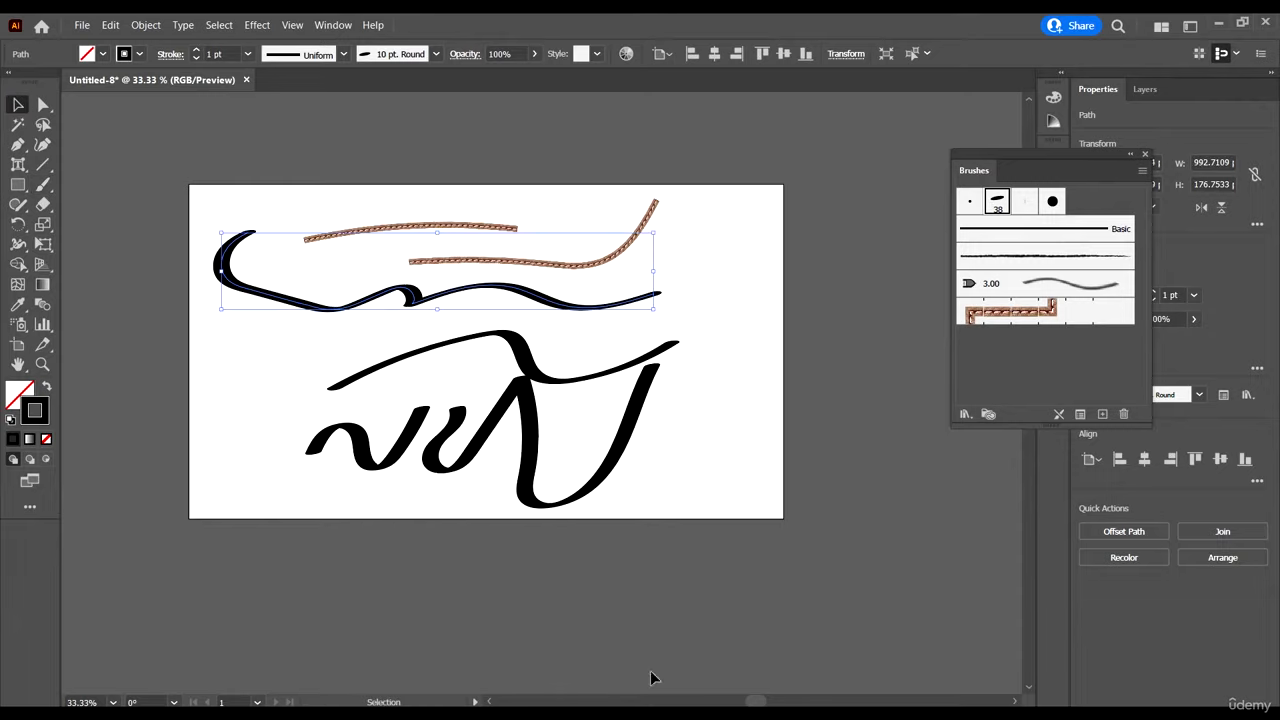
{"action": "left_click", "coordinate": [494, 523]}
{"action": "mouse_move", "coordinate": [706, 550]}
{"action": "left_mouse_down"}
{"action": "mouse_move", "coordinate": [243, 200]}
{"action": "mouse_move", "coordinate": [251, 209]}
{"action": "left_mouse_up"}
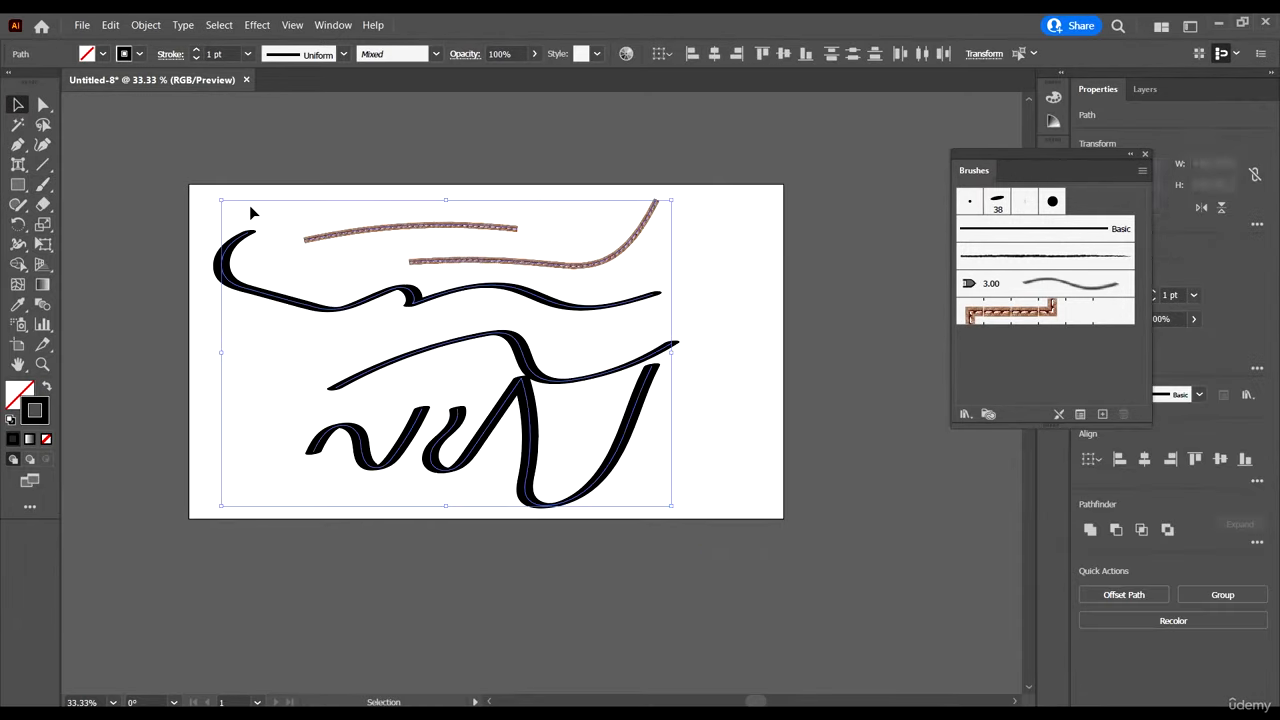
{"action": "key", "text": "Delete"}
Step: Draw a 45 px circle in the upper middle of the empty artboard with the Ellipse tool
{"action": "left_click_drag", "start_coordinate": [407, 298], "coordinate": [409, 314]}
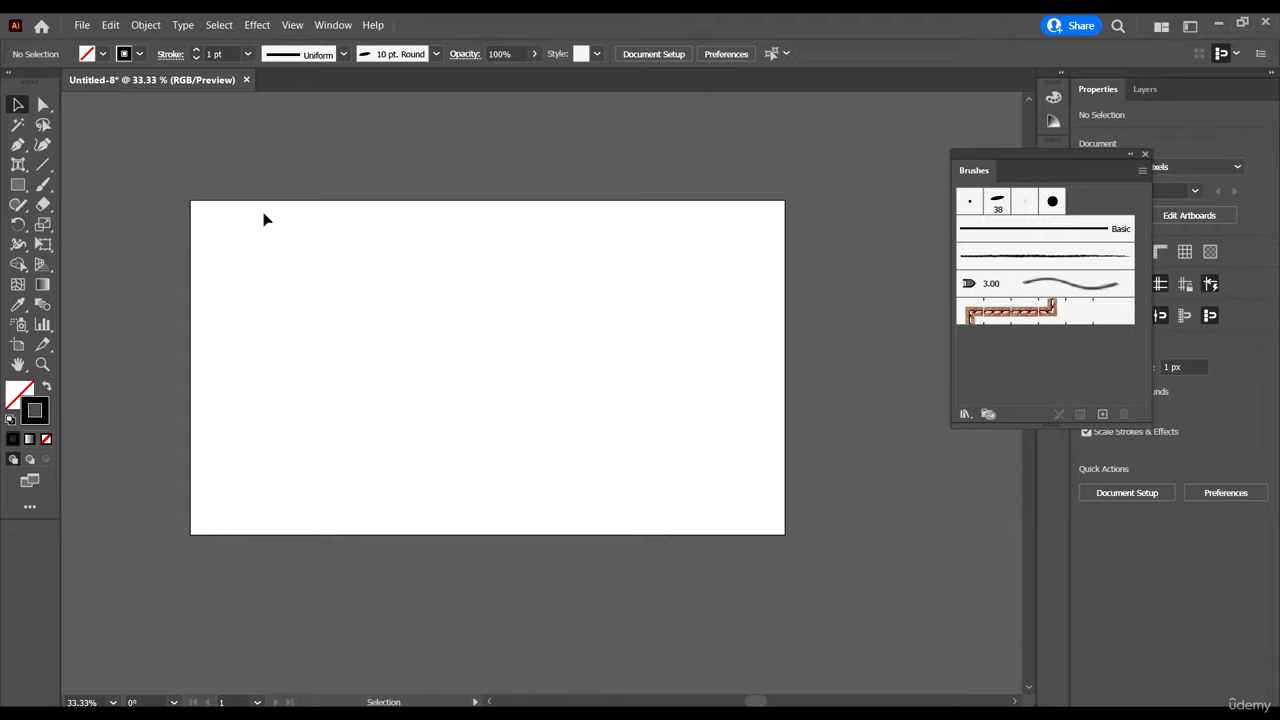
{"action": "left_click", "coordinate": [18, 184]}
{"action": "left_click", "coordinate": [97, 224]}
{"action": "left_click_drag", "start_coordinate": [406, 316], "coordinate": [428, 336]}
Step: Remove the small circle's stroke and fill it with black
{"action": "left_click", "coordinate": [17, 104]}
{"action": "left_click", "coordinate": [137, 53]}
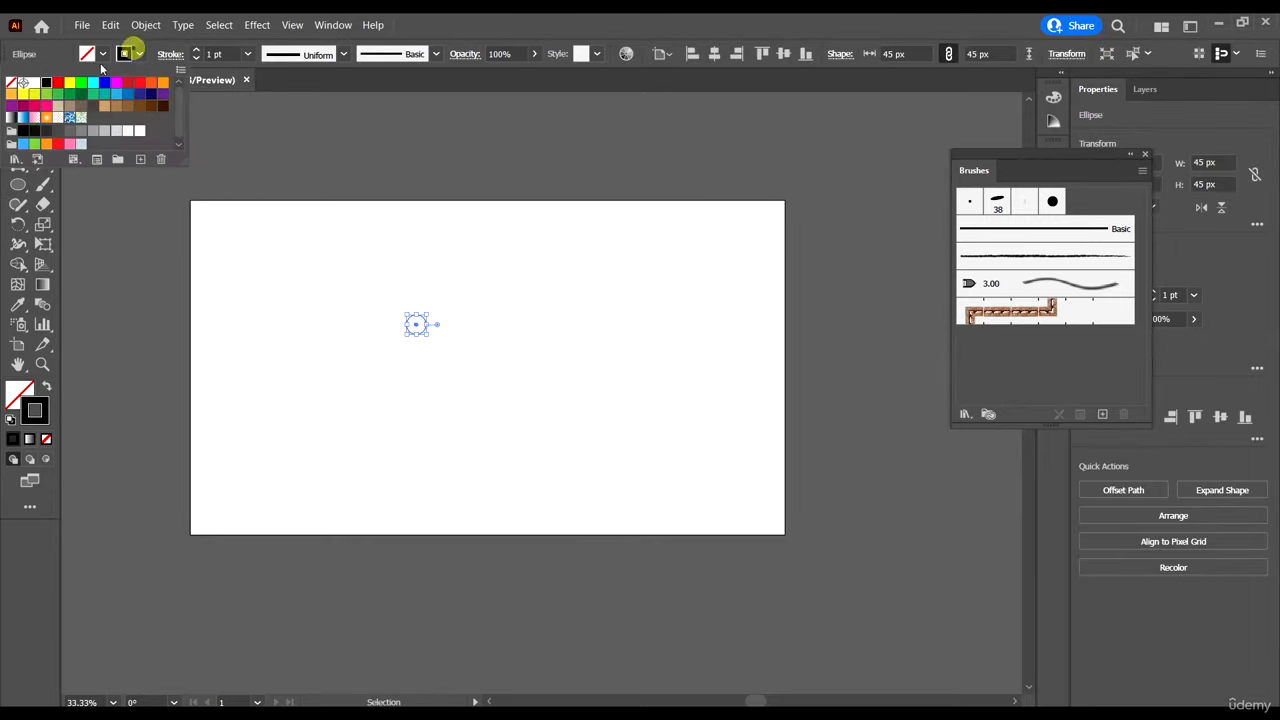
{"action": "left_click", "coordinate": [11, 86]}
{"action": "left_click", "coordinate": [101, 56]}
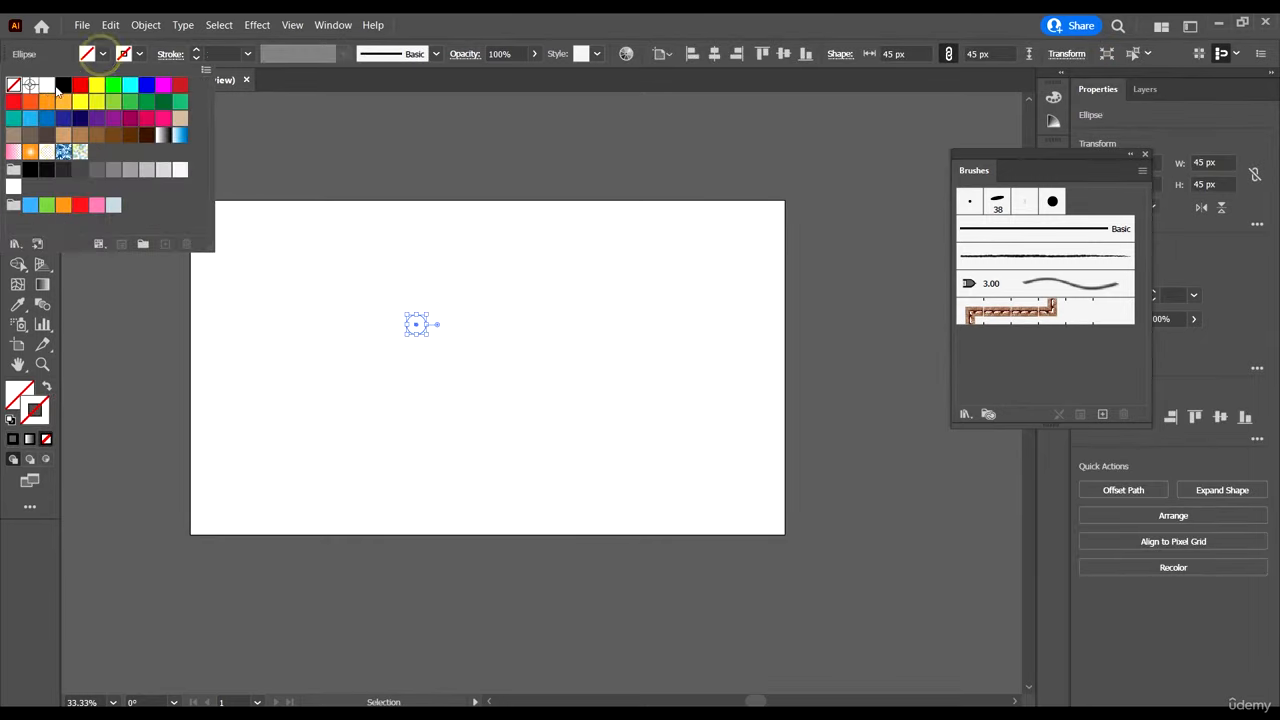
{"action": "left_click", "coordinate": [62, 86]}
{"action": "left_click", "coordinate": [500, 335]}
Step: Move the black circle to the right, closer to the artboard's centre
{"action": "left_click_drag", "start_coordinate": [415, 326], "coordinate": [473, 360]}
{"action": "scroll", "coordinate": [516, 374], "scroll_direction": "up", "scroll_amount": 1}
{"action": "scroll", "coordinate": [494, 392], "scroll_direction": "down", "scroll_amount": 1}
{"action": "scroll", "coordinate": [474, 392], "scroll_direction": "up", "scroll_amount": 1}
{"action": "left_click", "coordinate": [514, 433]}
{"action": "left_click", "coordinate": [428, 344]}
Step: Add the black circle to the Brushes collection to start a new brush, keeping the brush-type dialog over the artboard
{"action": "scroll", "coordinate": [465, 390], "scroll_direction": "up", "scroll_amount": 1}
{"action": "scroll", "coordinate": [464, 389], "scroll_direction": "down", "scroll_amount": 1}
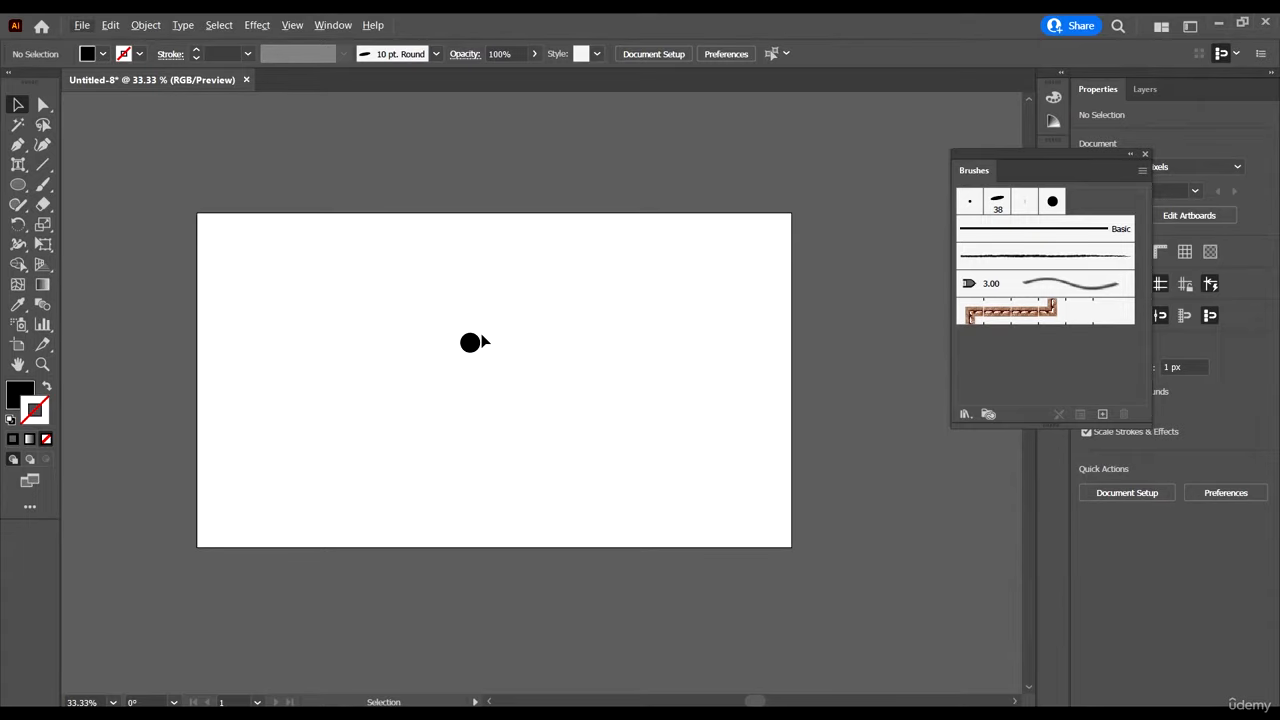
{"action": "scroll", "coordinate": [465, 335], "scroll_direction": "down", "scroll_amount": 1}
{"action": "scroll", "coordinate": [434, 286], "scroll_direction": "up", "scroll_amount": 1}
{"action": "scroll", "coordinate": [470, 355], "scroll_direction": "up", "scroll_amount": 1}
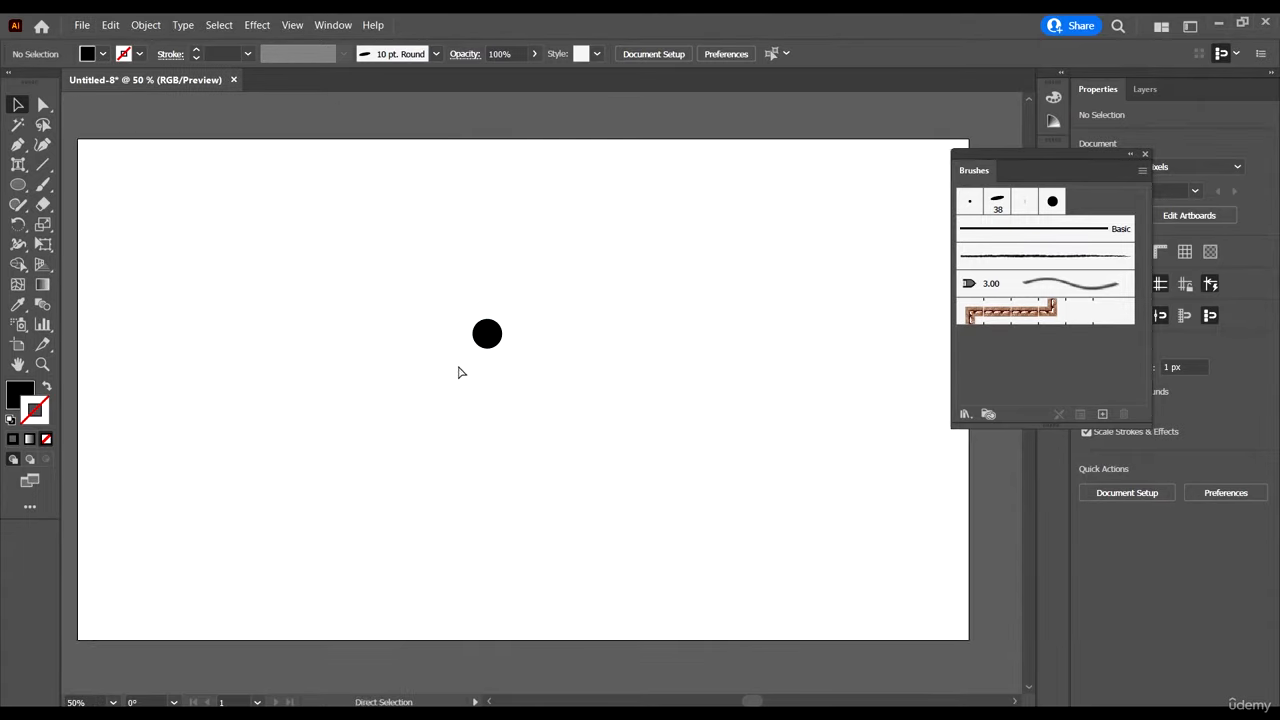
{"action": "scroll", "coordinate": [500, 378], "scroll_direction": "left", "scroll_amount": 1}
{"action": "scroll", "coordinate": [585, 408], "scroll_direction": "up", "scroll_amount": 1}
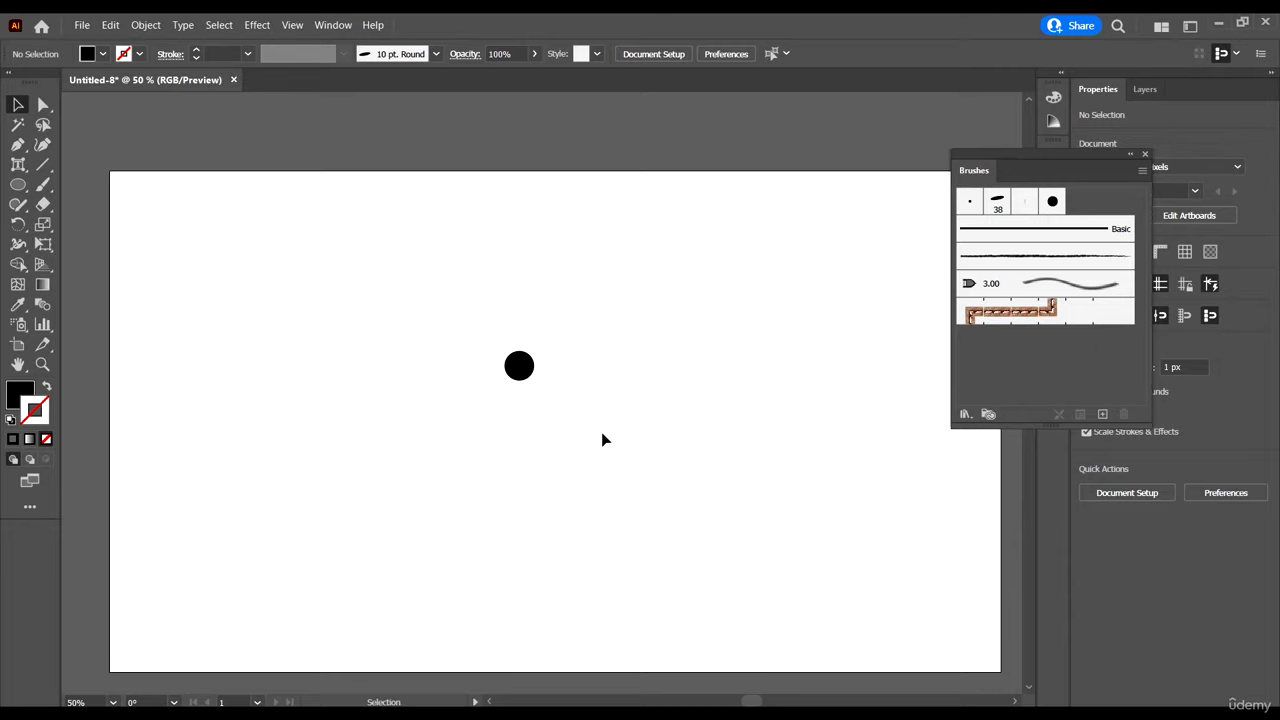
{"action": "left_click", "coordinate": [519, 372]}
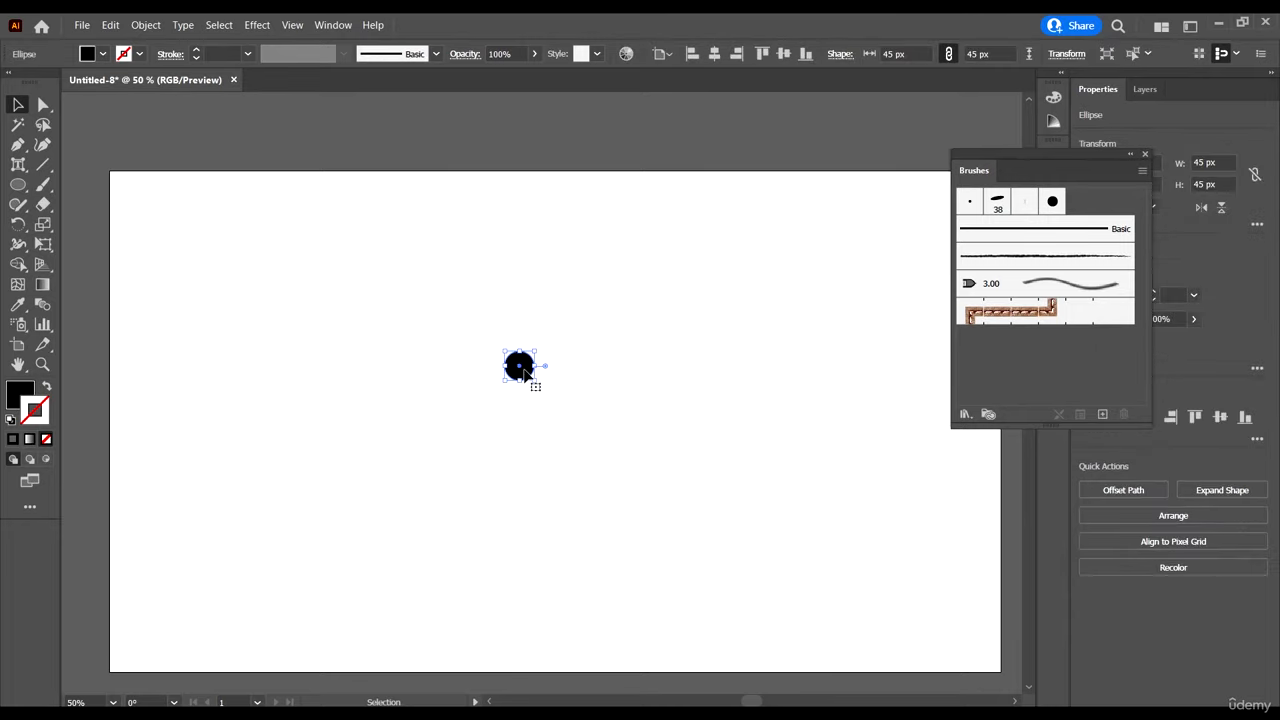
{"action": "left_click_drag", "start_coordinate": [524, 373], "coordinate": [1008, 370]}
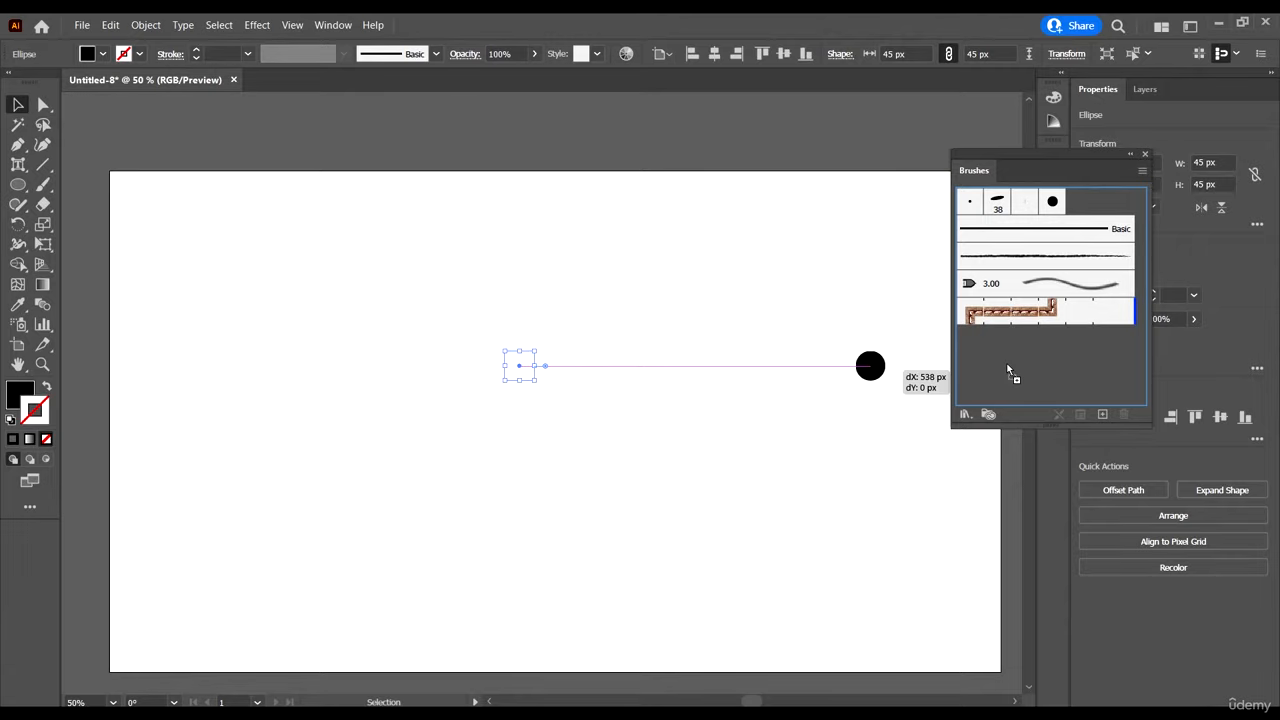
{"action": "left_click_drag", "start_coordinate": [1008, 370], "coordinate": [1008, 369]}
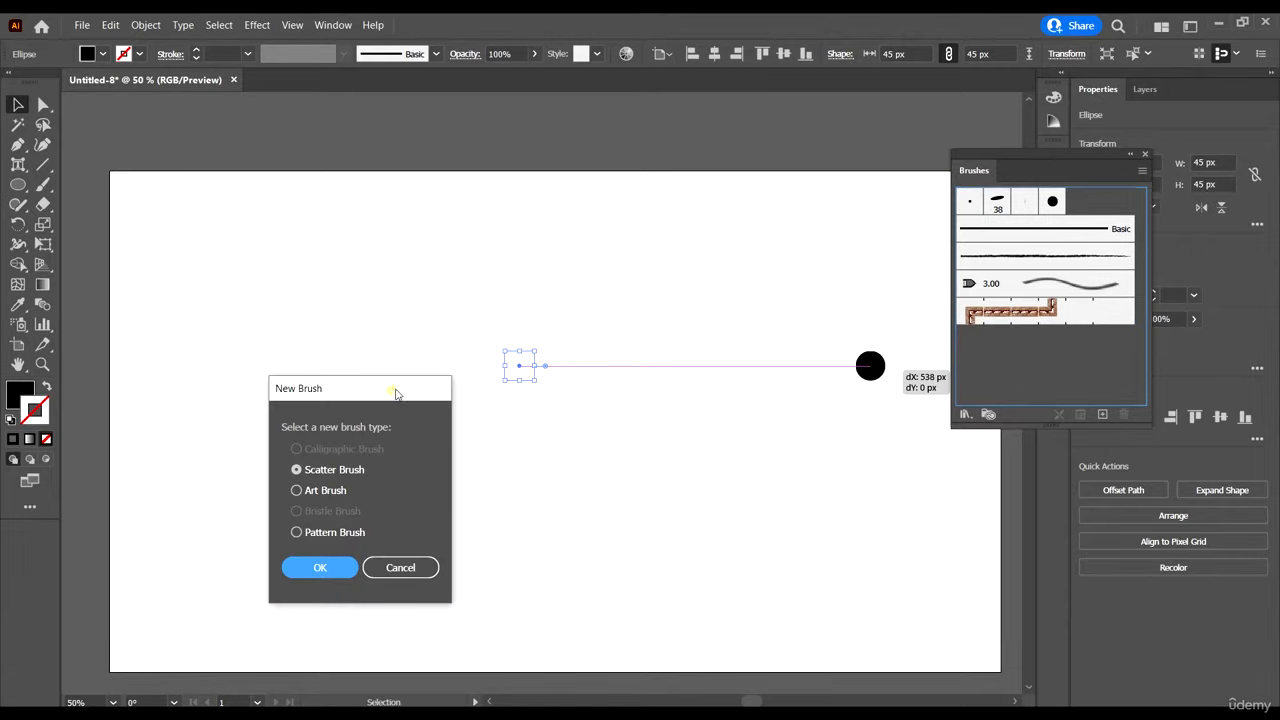
{"action": "mouse_move", "coordinate": [396, 394]}
{"action": "left_mouse_down"}
{"action": "mouse_move", "coordinate": [541, 267]}
{"action": "mouse_move", "coordinate": [608, 243]}
{"action": "mouse_move", "coordinate": [556, 226]}
{"action": "left_mouse_up"}
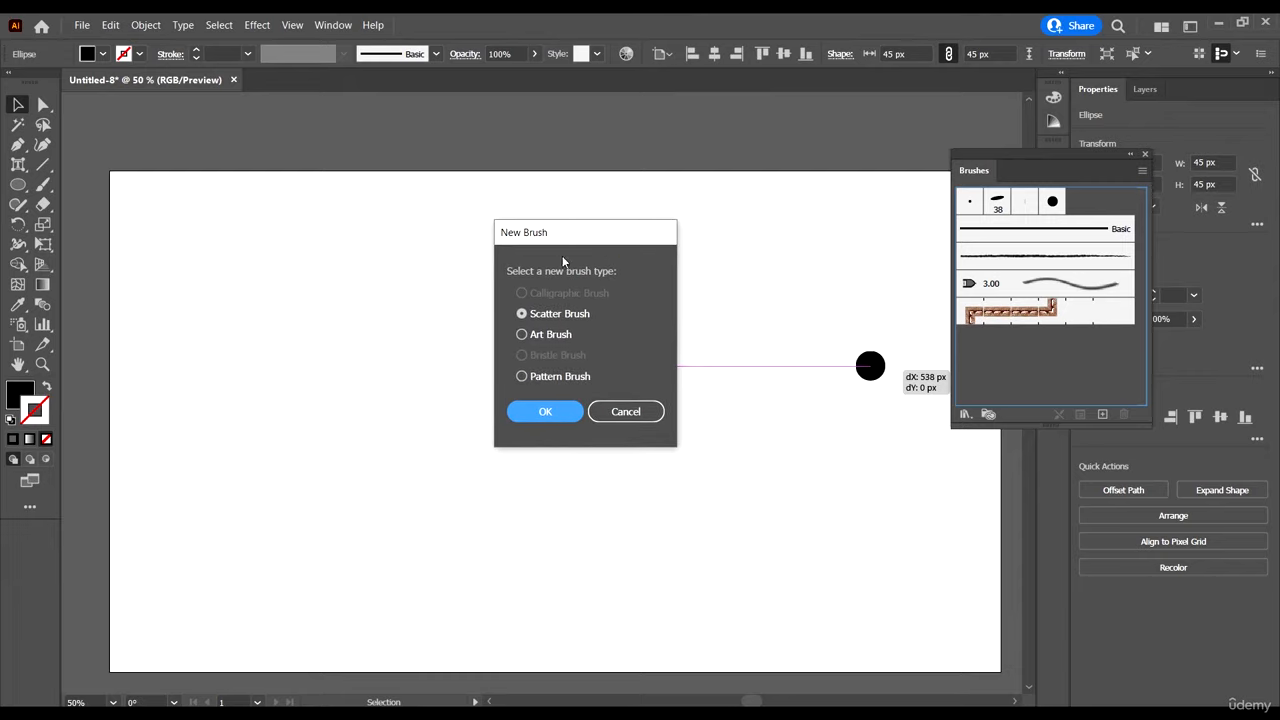
Step: Compare the Scatter, Art and Pattern brush types, and choose Art Brush for the new brush
{"action": "left_click", "coordinate": [546, 316]}
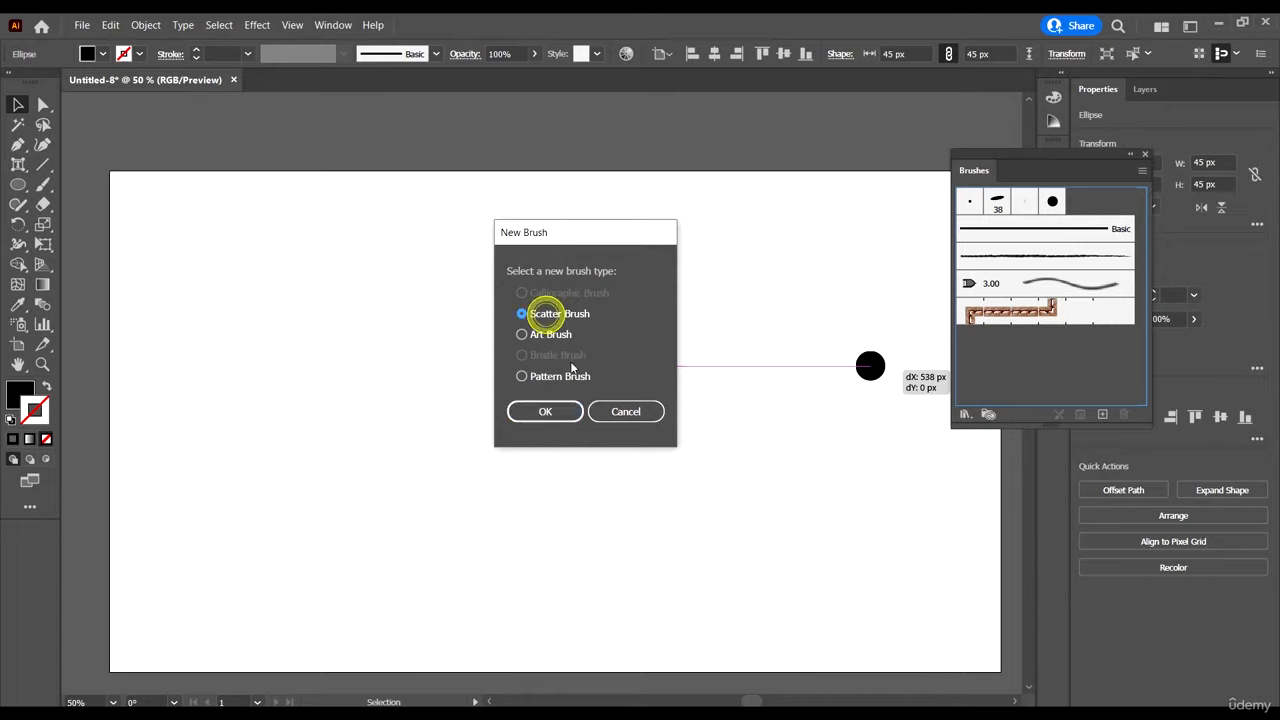
{"action": "left_click", "coordinate": [556, 334]}
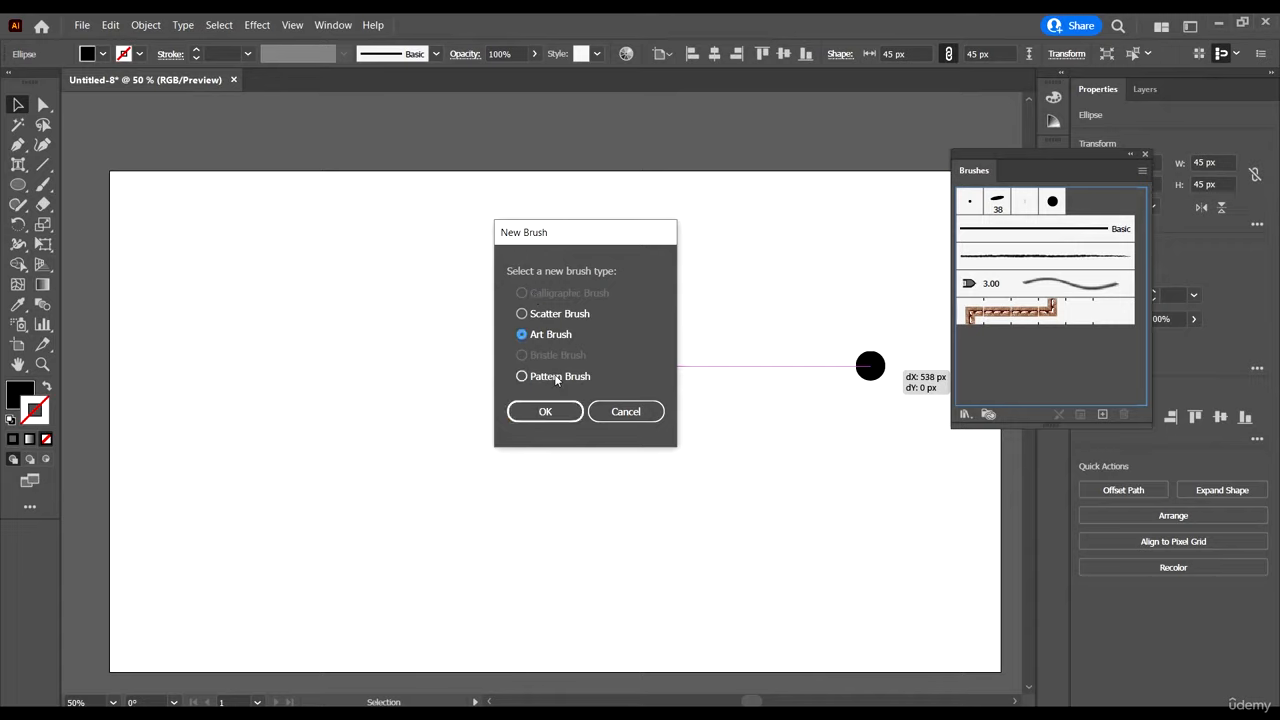
{"action": "left_click", "coordinate": [557, 378]}
{"action": "mouse_move", "coordinate": [571, 237]}
{"action": "left_mouse_down"}
{"action": "mouse_move", "coordinate": [757, 272]}
{"action": "mouse_move", "coordinate": [675, 225]}
{"action": "left_mouse_up"}
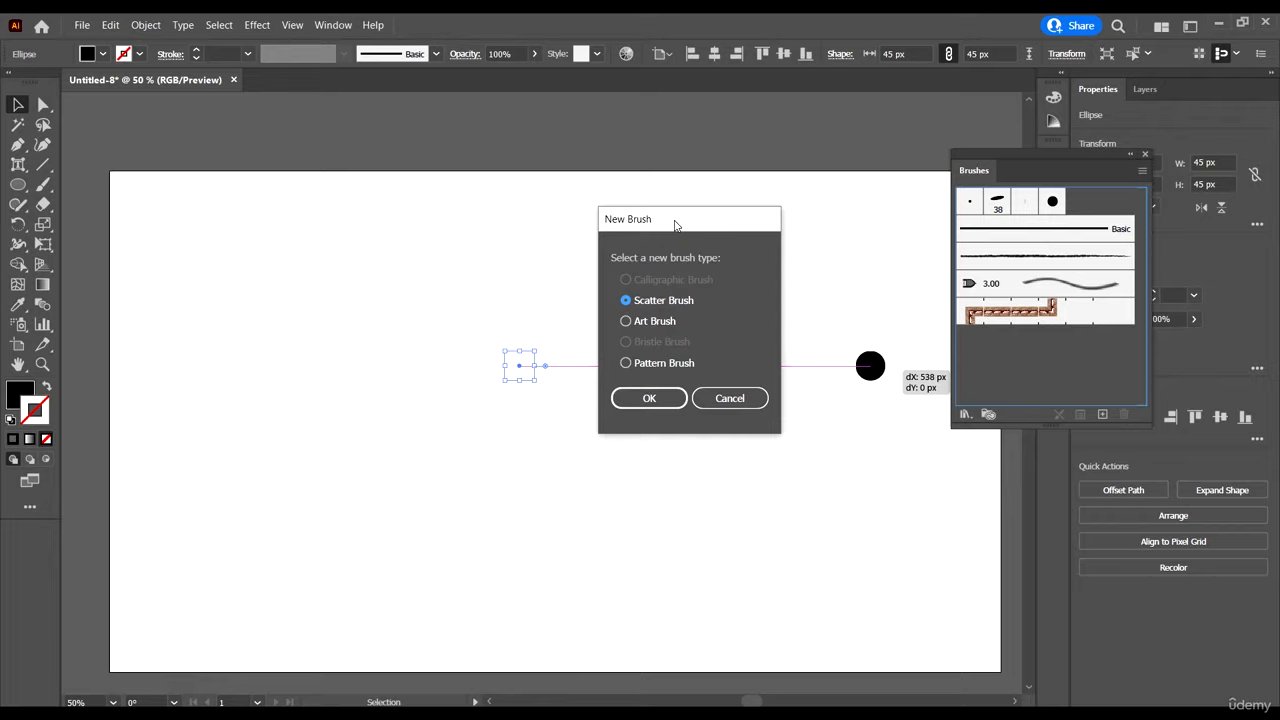
{"action": "left_click", "coordinate": [651, 320]}
{"action": "left_click", "coordinate": [649, 398]}
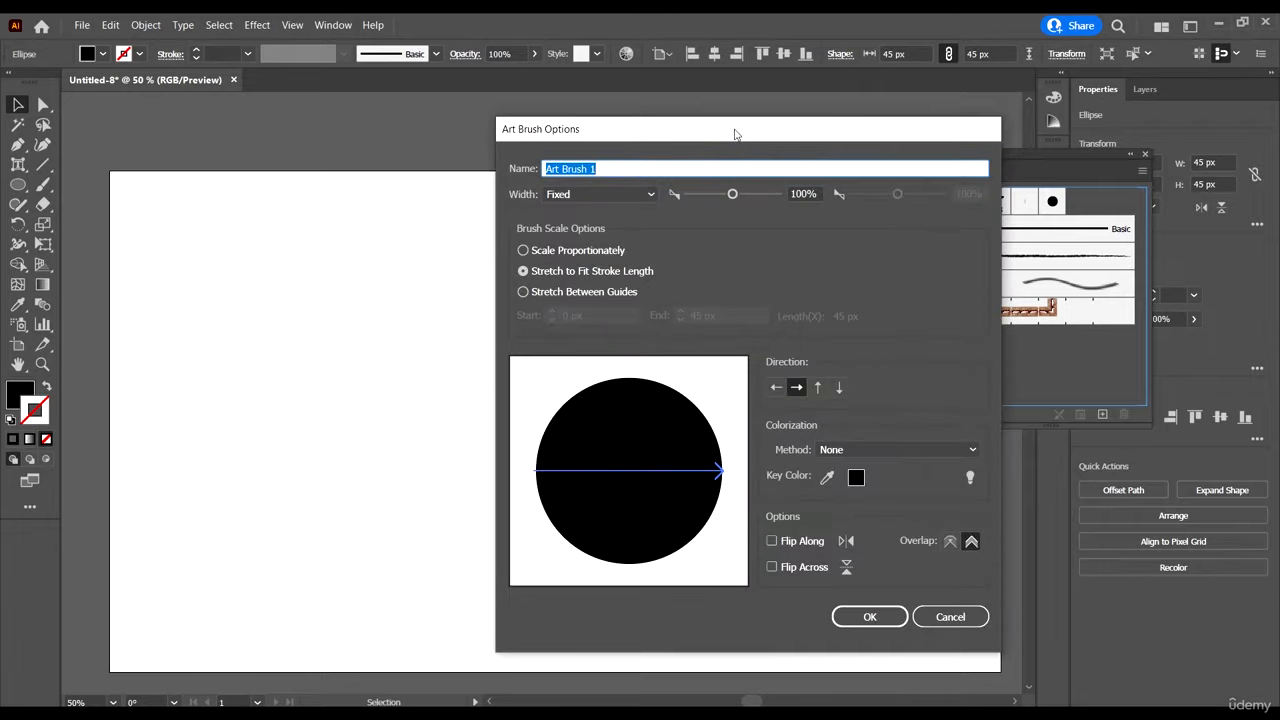
Step: Try Pressure as the width option of the new art brush
{"action": "left_click_drag", "start_coordinate": [734, 133], "coordinate": [834, 108]}
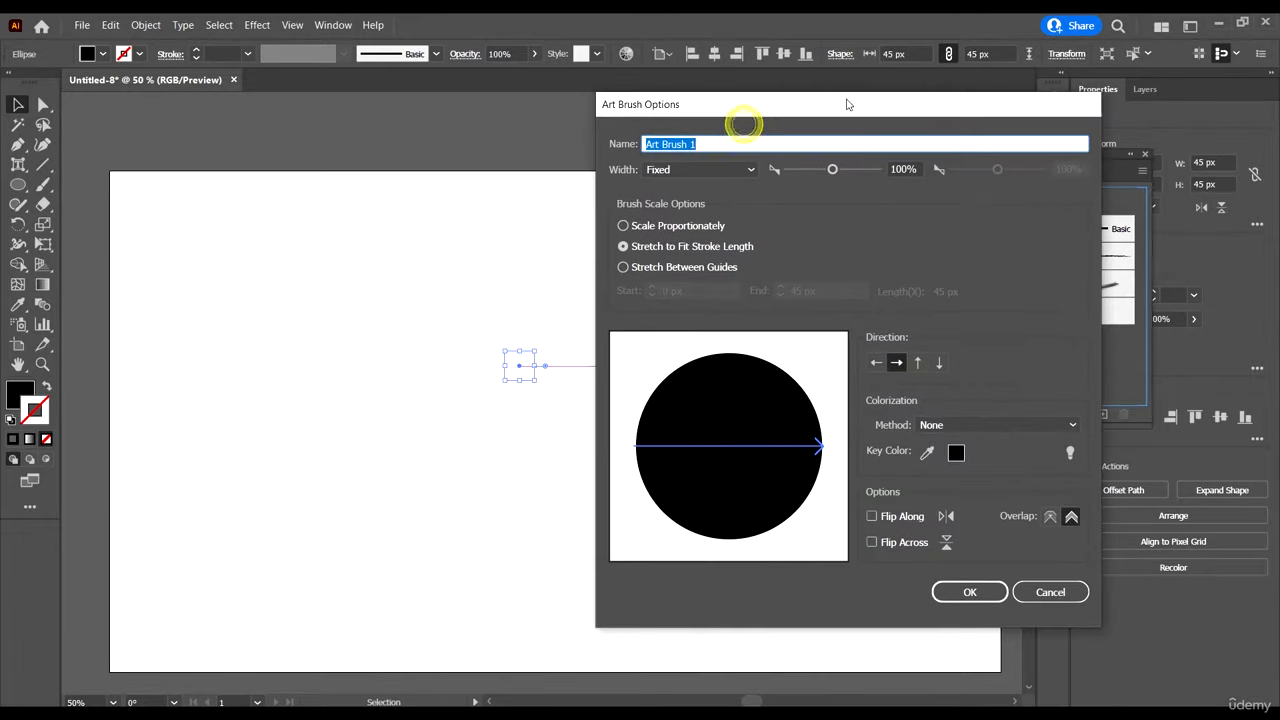
{"action": "left_click", "coordinate": [690, 172]}
{"action": "left_click", "coordinate": [706, 170]}
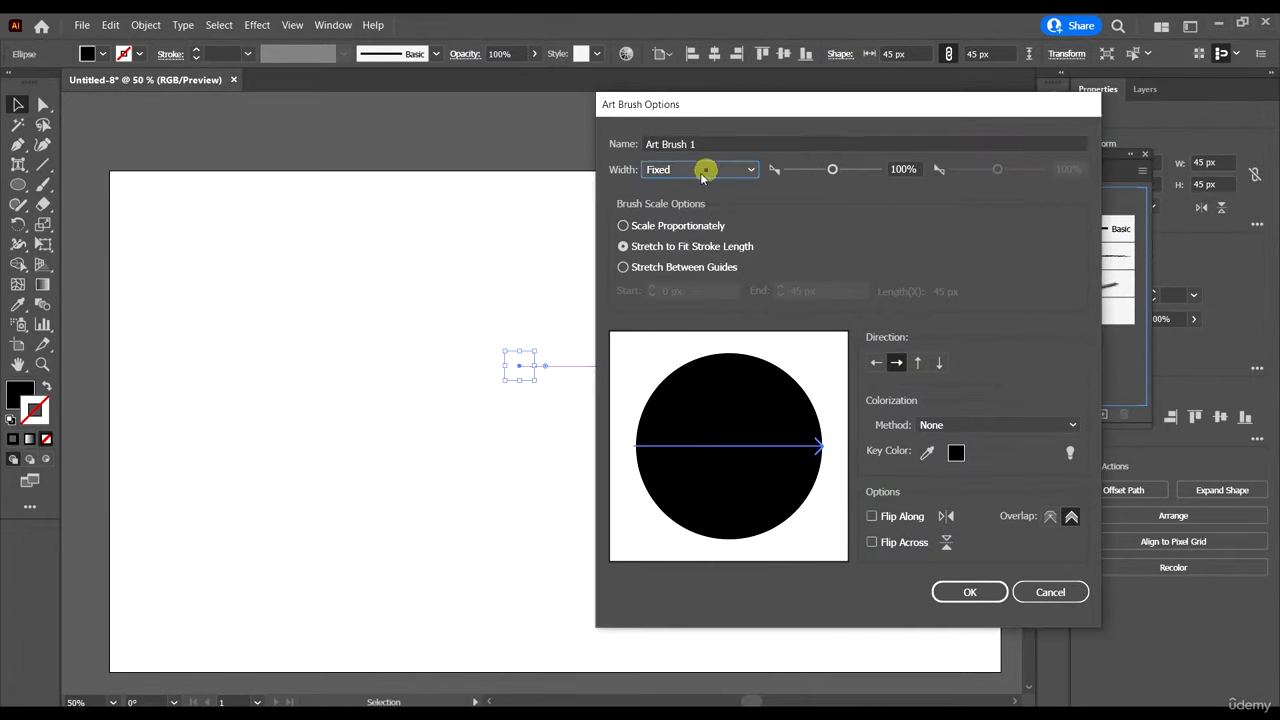
{"action": "left_click", "coordinate": [706, 170]}
{"action": "left_click", "coordinate": [669, 172]}
{"action": "left_click", "coordinate": [684, 172]}
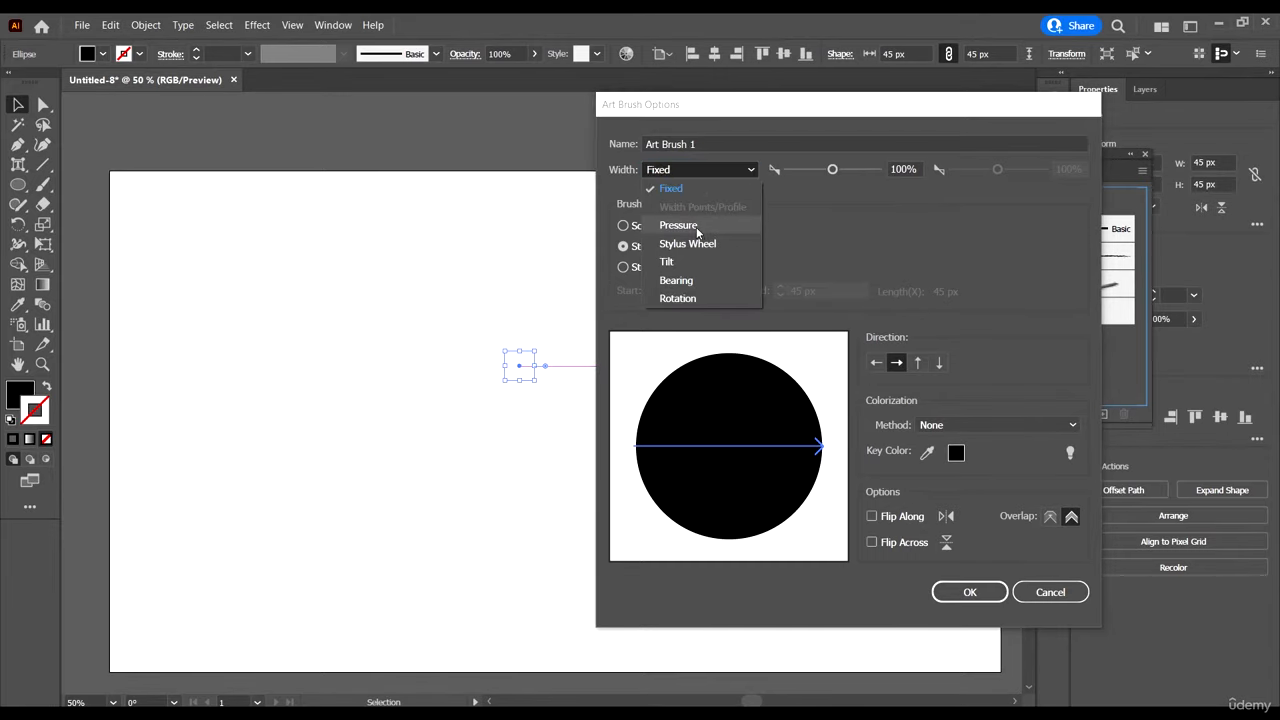
{"action": "left_click", "coordinate": [699, 226]}
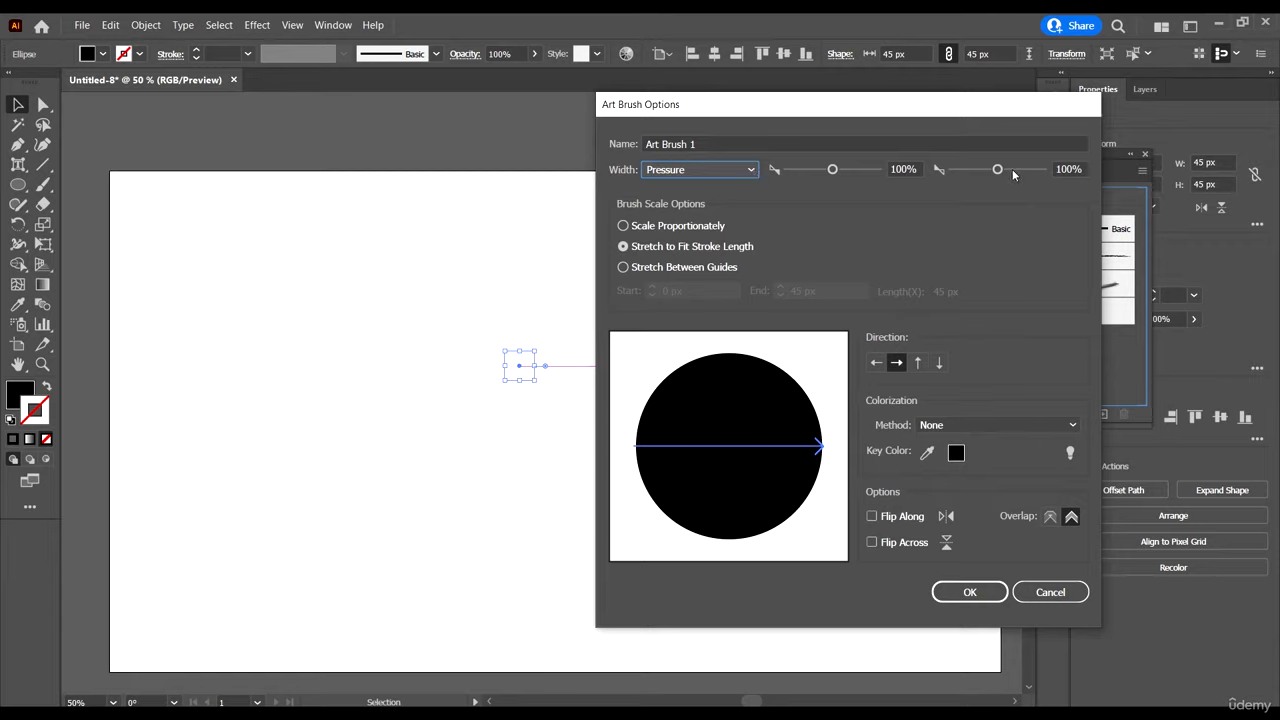
Step: Try Rotation as the art brush's width option, and return the width to Fixed
{"action": "left_click", "coordinate": [704, 168]}
{"action": "left_click", "coordinate": [672, 170]}
{"action": "left_click", "coordinate": [710, 175]}
{"action": "left_click", "coordinate": [716, 171]}
{"action": "left_click", "coordinate": [714, 170]}
{"action": "left_click", "coordinate": [706, 170]}
{"action": "left_click", "coordinate": [672, 170]}
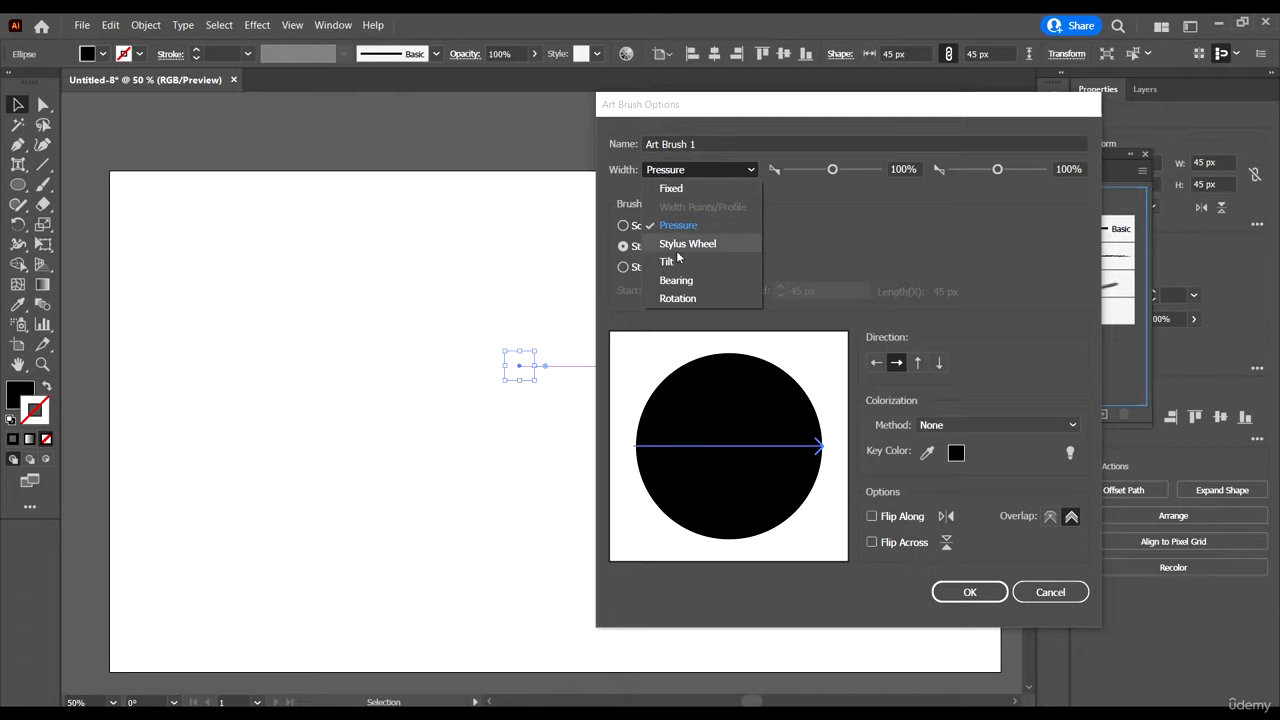
{"action": "left_click", "coordinate": [713, 298]}
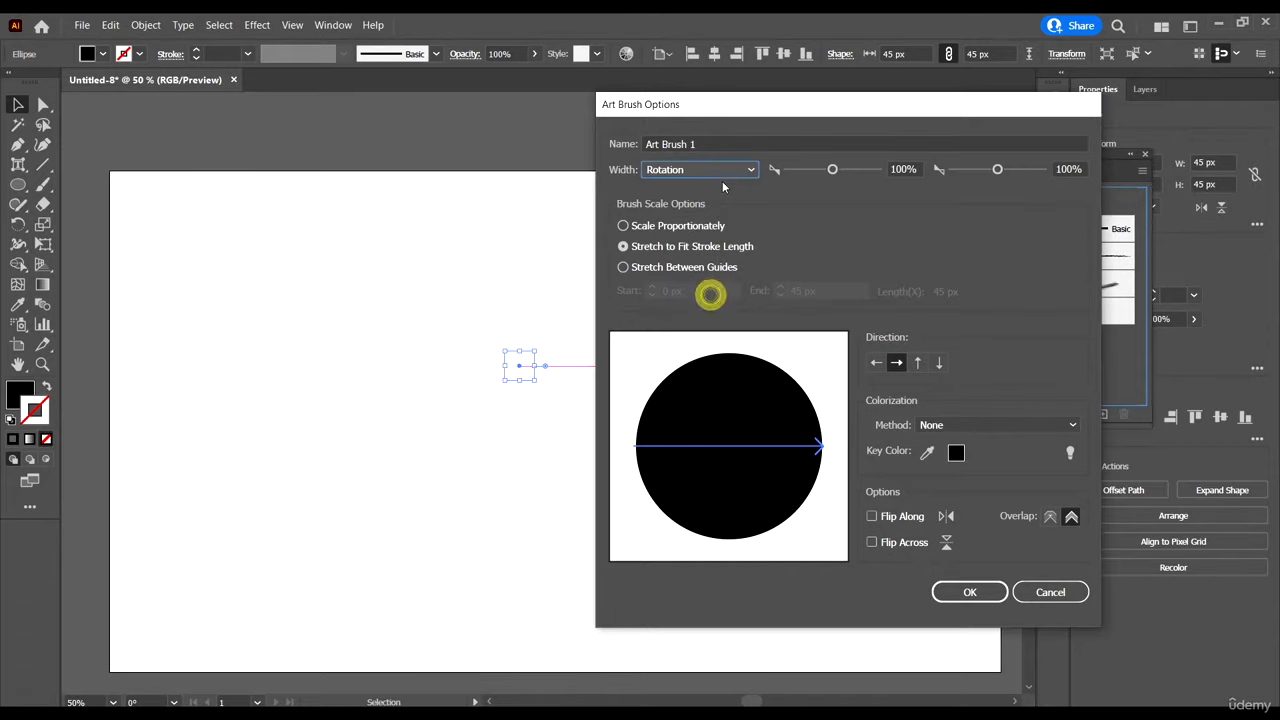
{"action": "left_click", "coordinate": [722, 172]}
{"action": "left_click", "coordinate": [723, 168]}
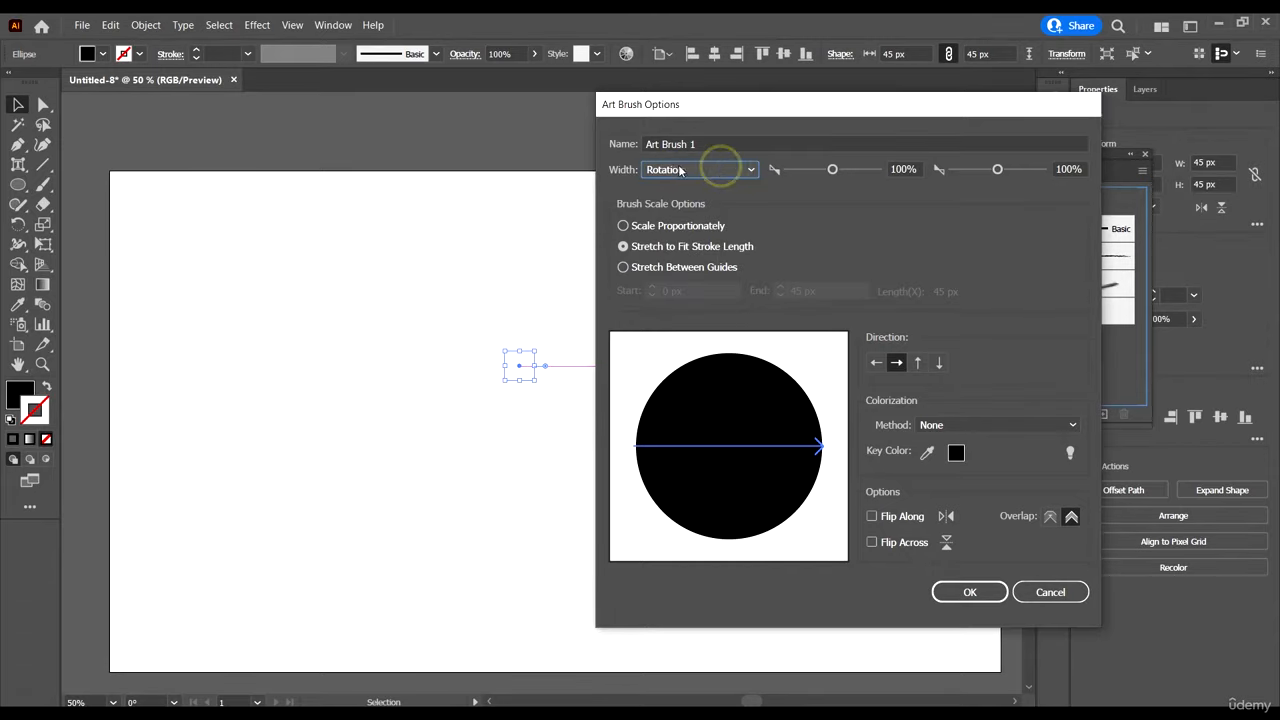
{"action": "left_click", "coordinate": [704, 170]}
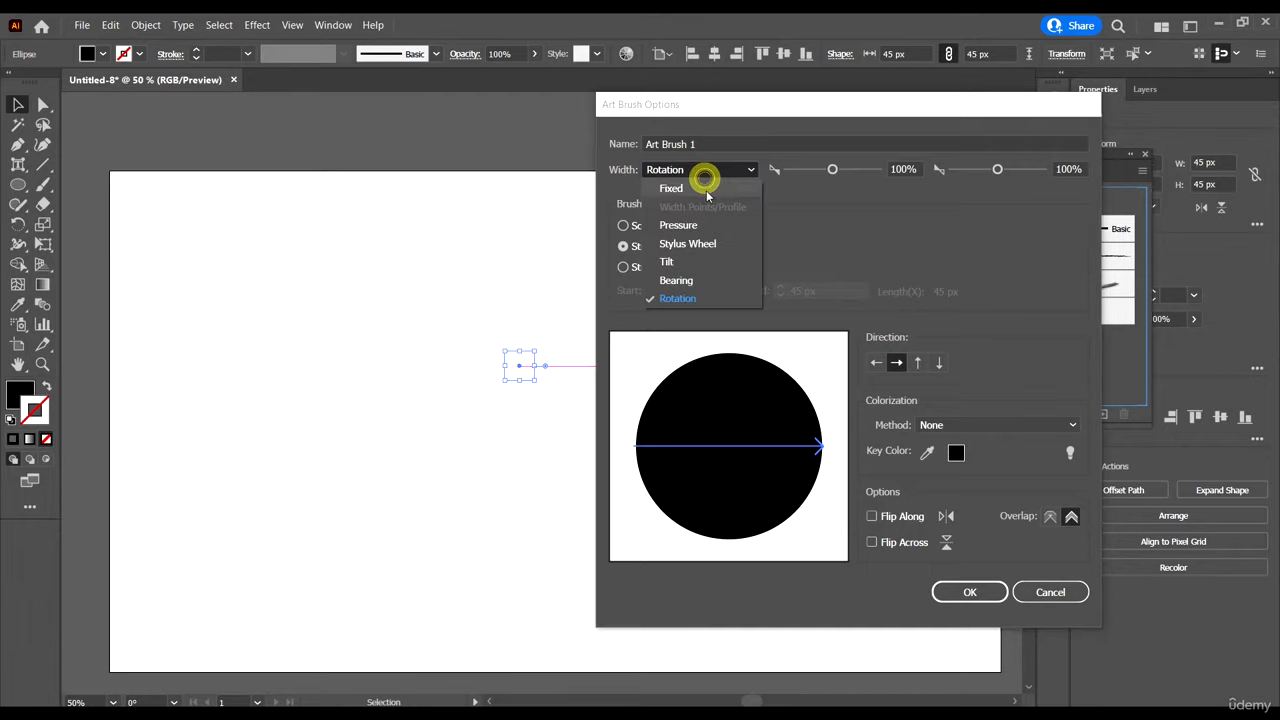
{"action": "left_click", "coordinate": [700, 186]}
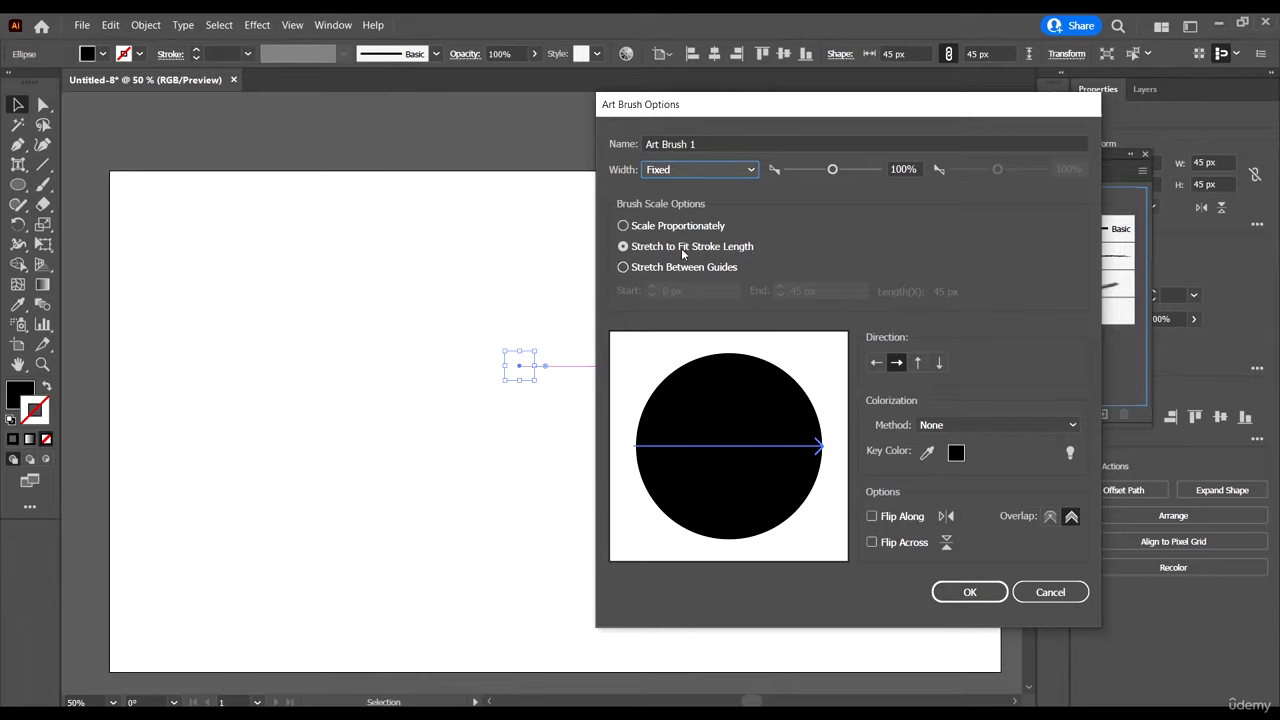
Step: Try the upward and right-to-left stroke directions for the art brush, and return to the left-to-right direction
{"action": "left_click", "coordinate": [977, 422]}
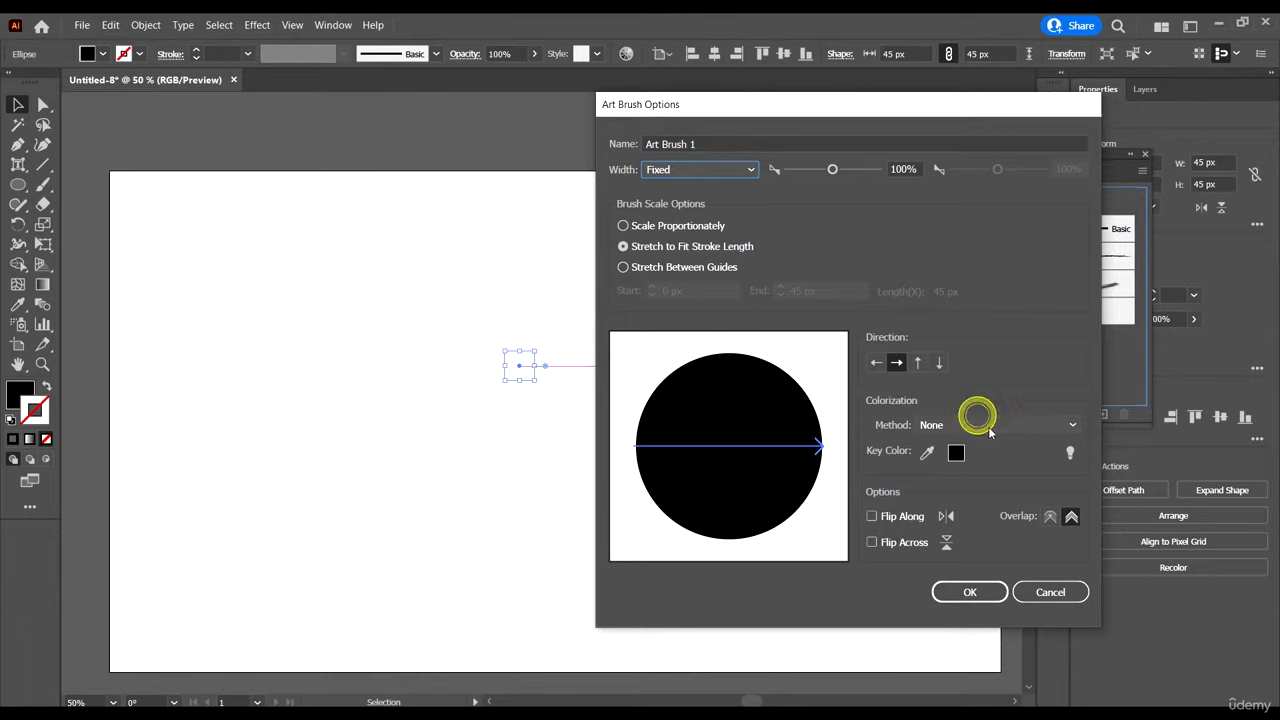
{"action": "left_click", "coordinate": [993, 369]}
{"action": "left_click", "coordinate": [917, 363]}
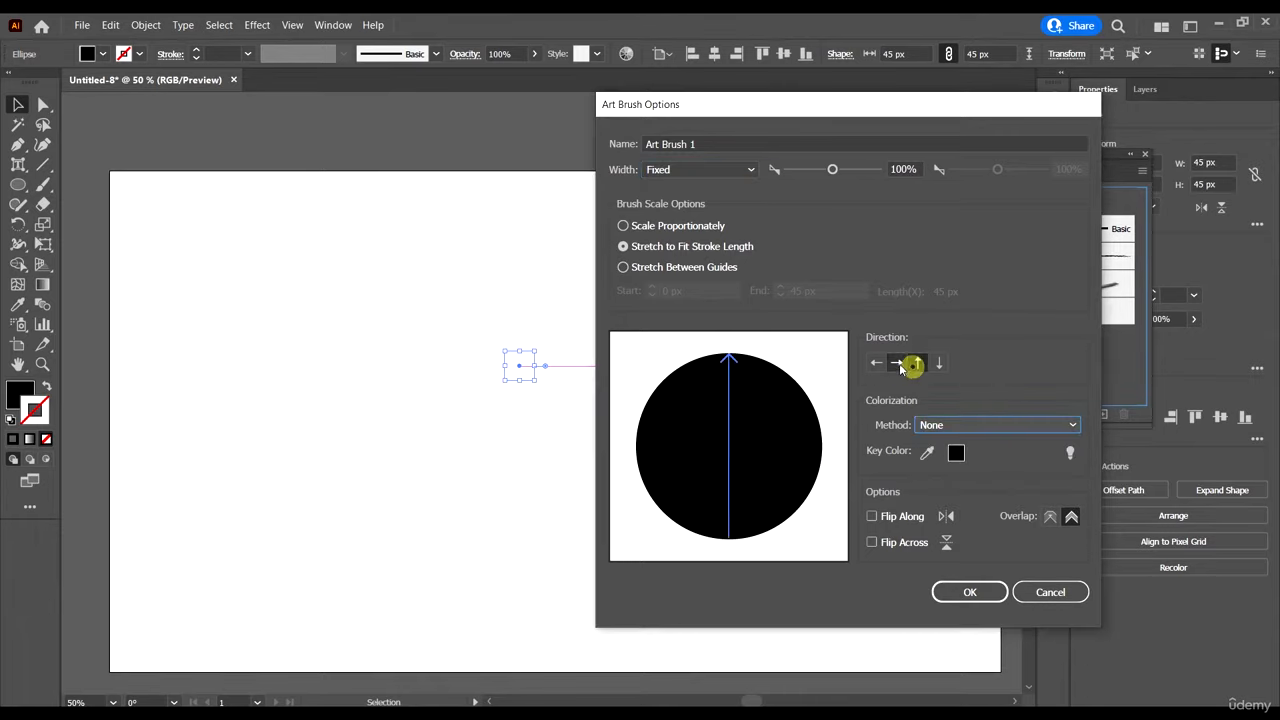
{"action": "left_click", "coordinate": [896, 363]}
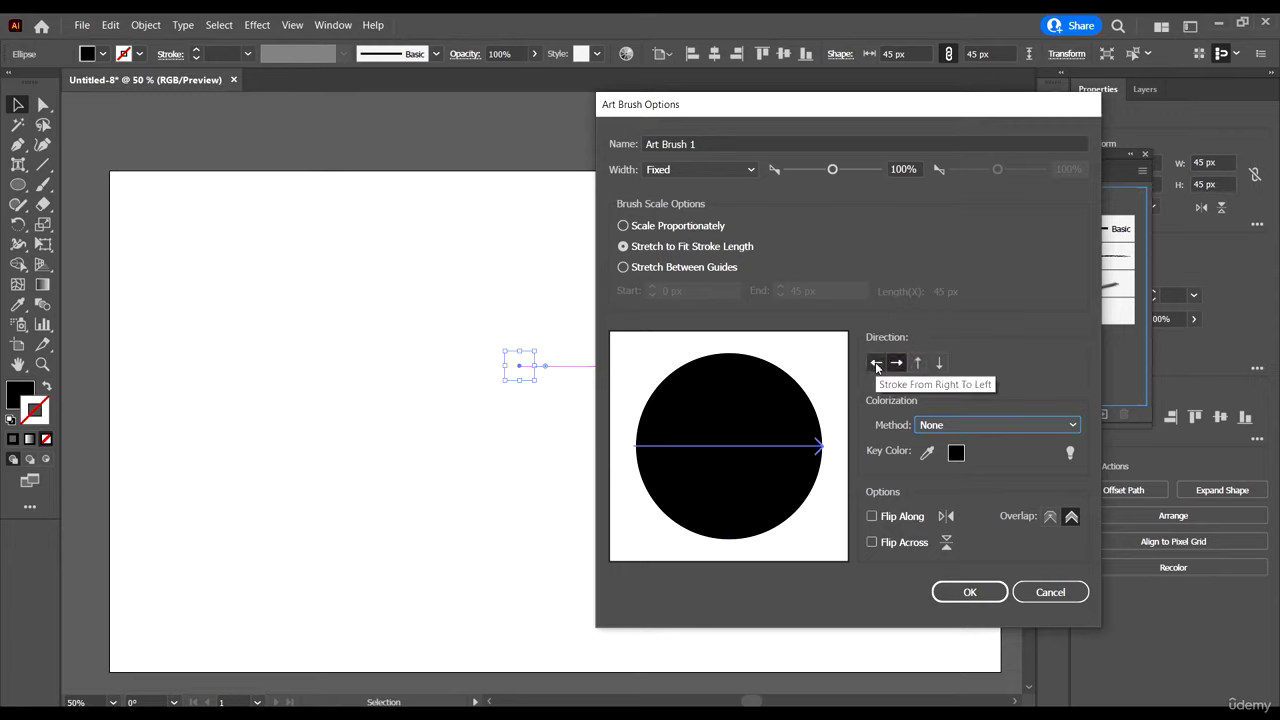
{"action": "left_click", "coordinate": [876, 363]}
{"action": "left_click", "coordinate": [897, 363]}
{"action": "left_click", "coordinate": [917, 363]}
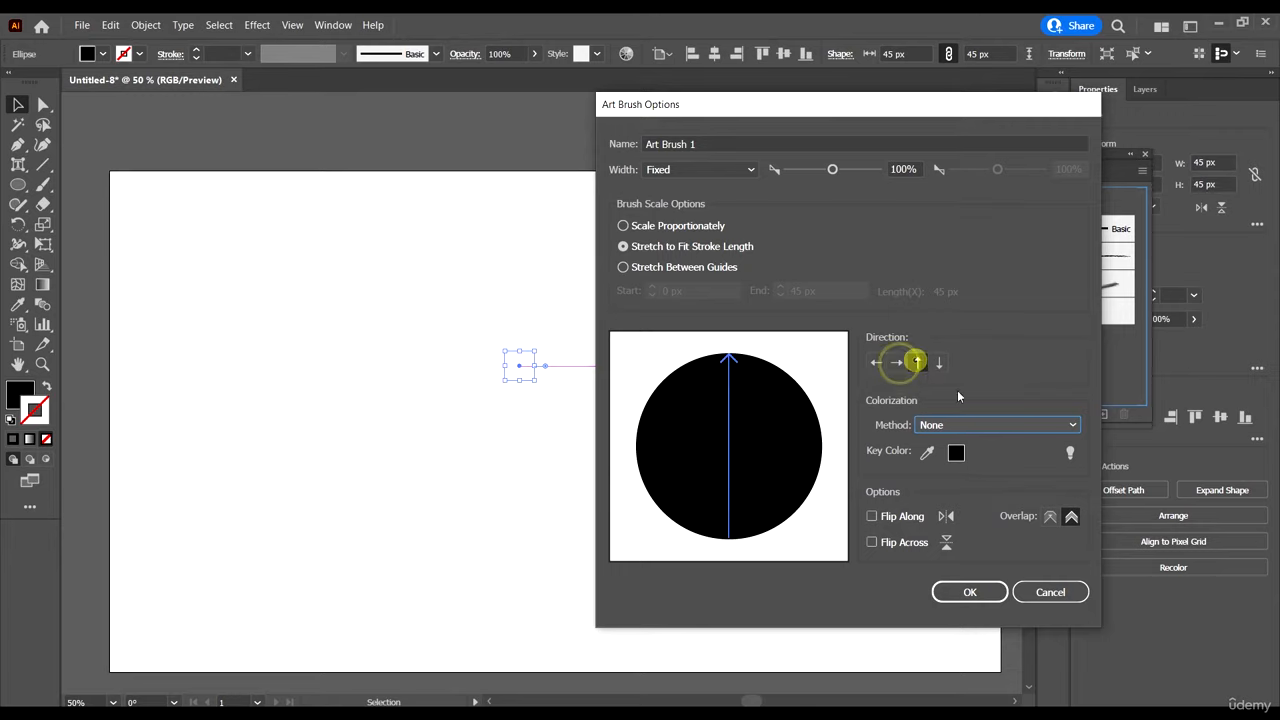
{"action": "left_click", "coordinate": [897, 363]}
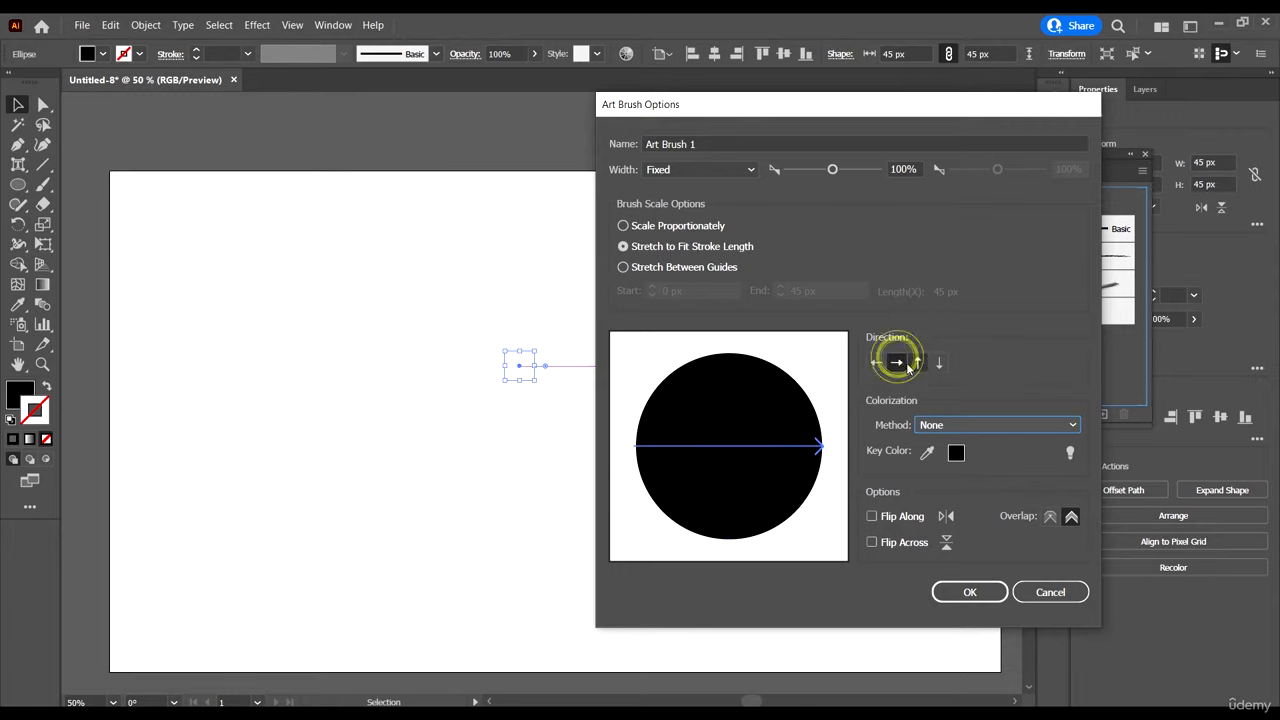
Step: Create the art brush with the chosen options and apply it to the selected circle
{"action": "left_click", "coordinate": [968, 592]}
{"action": "left_click", "coordinate": [1075, 283]}
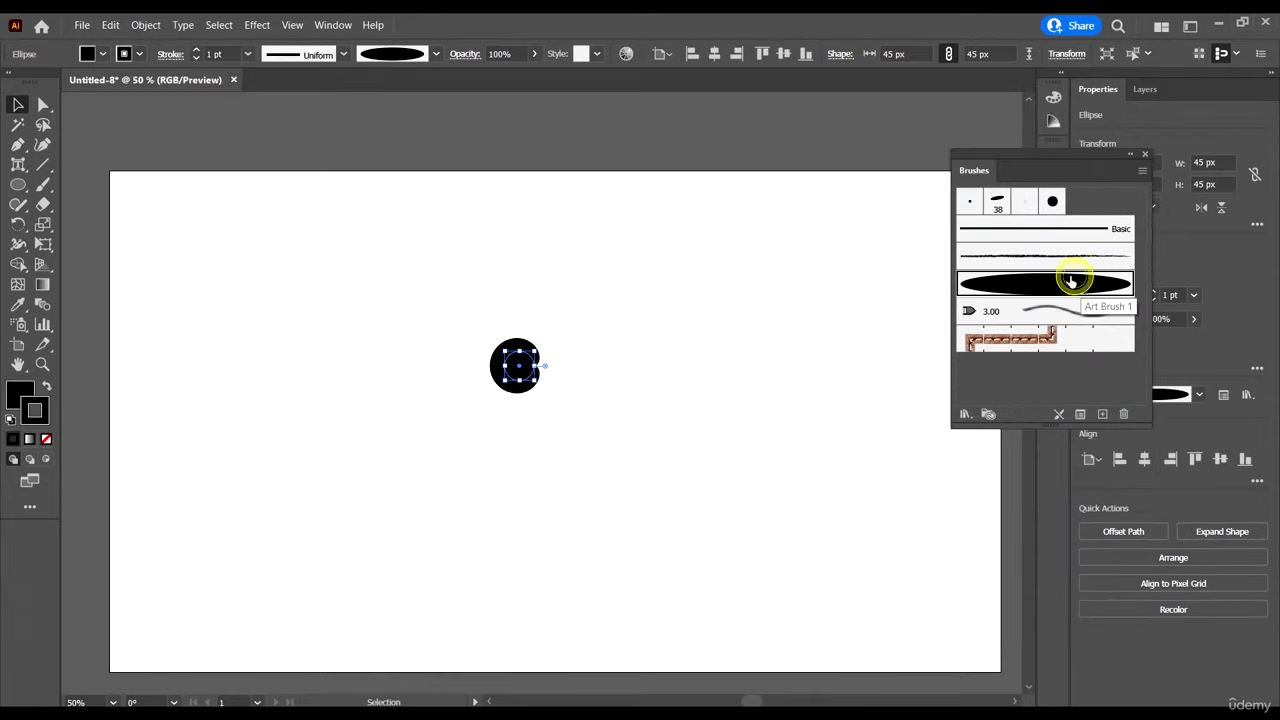
Step: Paint five tapered strokes around the circle with the new art brush, the uppermost about 641 px wide and 30 px high
{"action": "left_click", "coordinate": [43, 184]}
{"action": "mouse_move", "coordinate": [266, 258]}
{"action": "left_mouse_down"}
{"action": "mouse_move", "coordinate": [559, 255]}
{"action": "mouse_move", "coordinate": [686, 270]}
{"action": "left_mouse_up"}
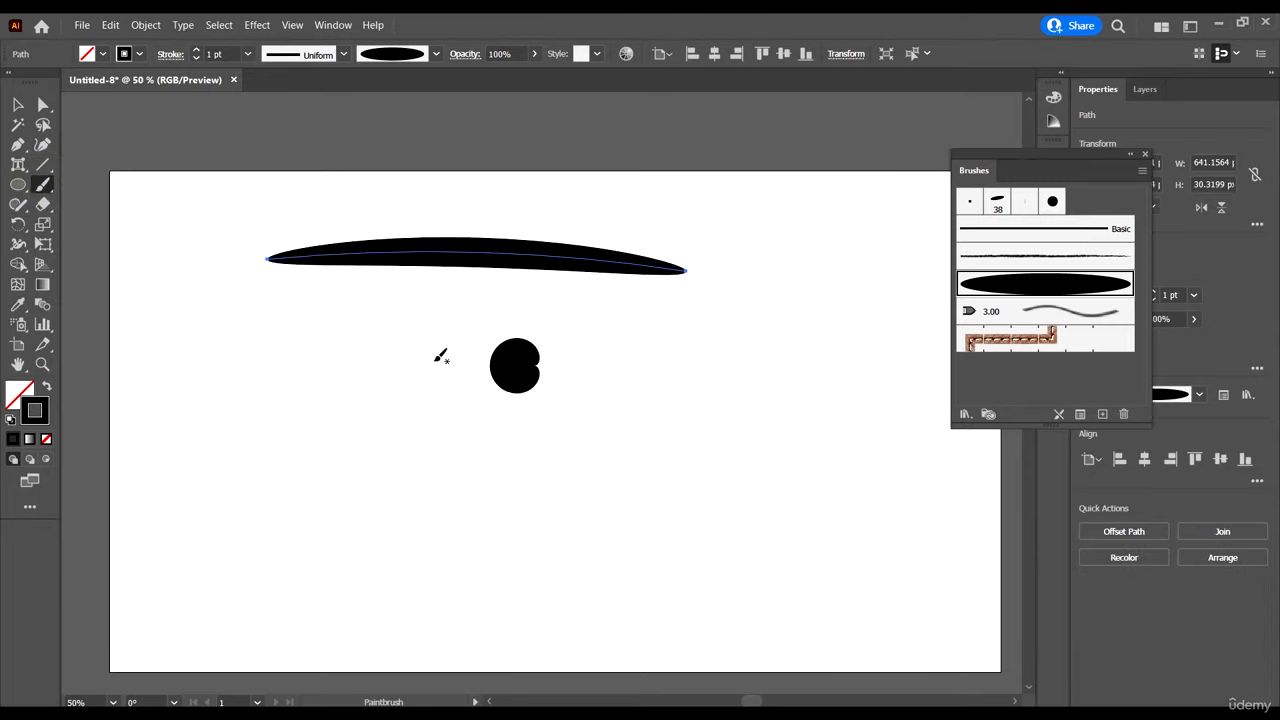
{"action": "left_click_drag", "start_coordinate": [665, 472], "coordinate": [826, 375]}
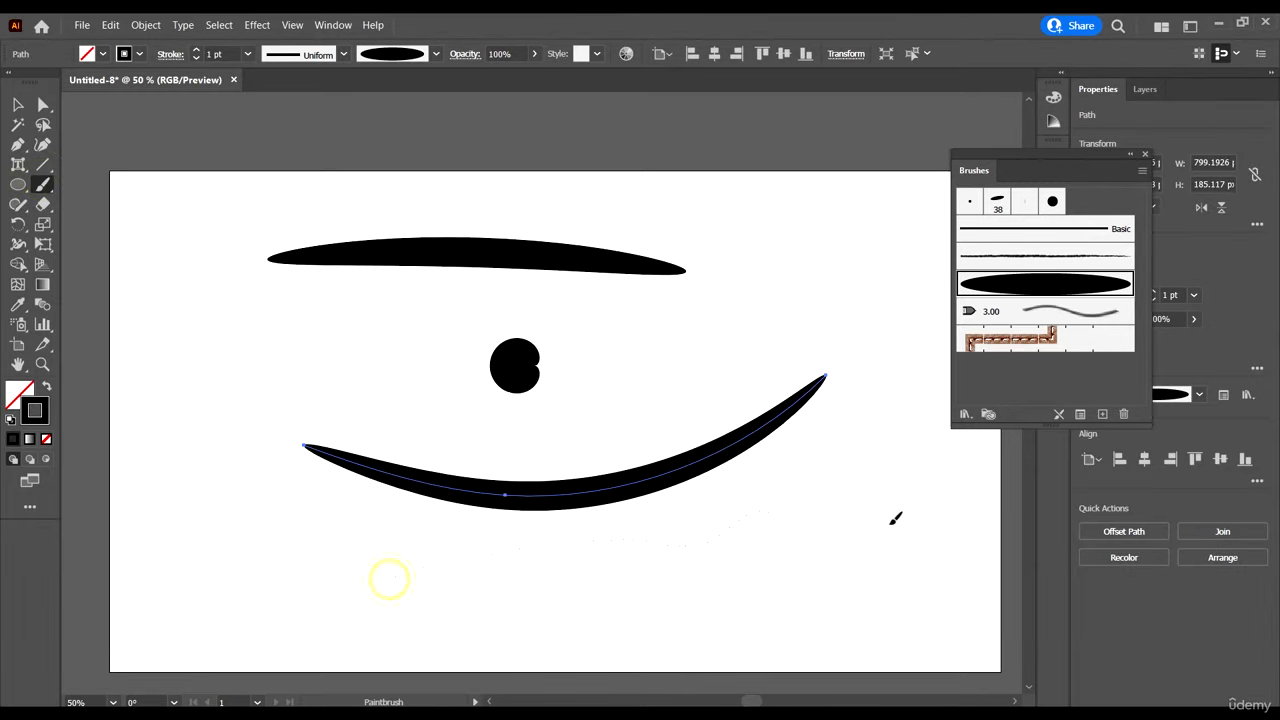
{"action": "left_click_drag", "start_coordinate": [891, 522], "coordinate": [855, 532]}
{"action": "left_click_drag", "start_coordinate": [618, 303], "coordinate": [806, 290]}
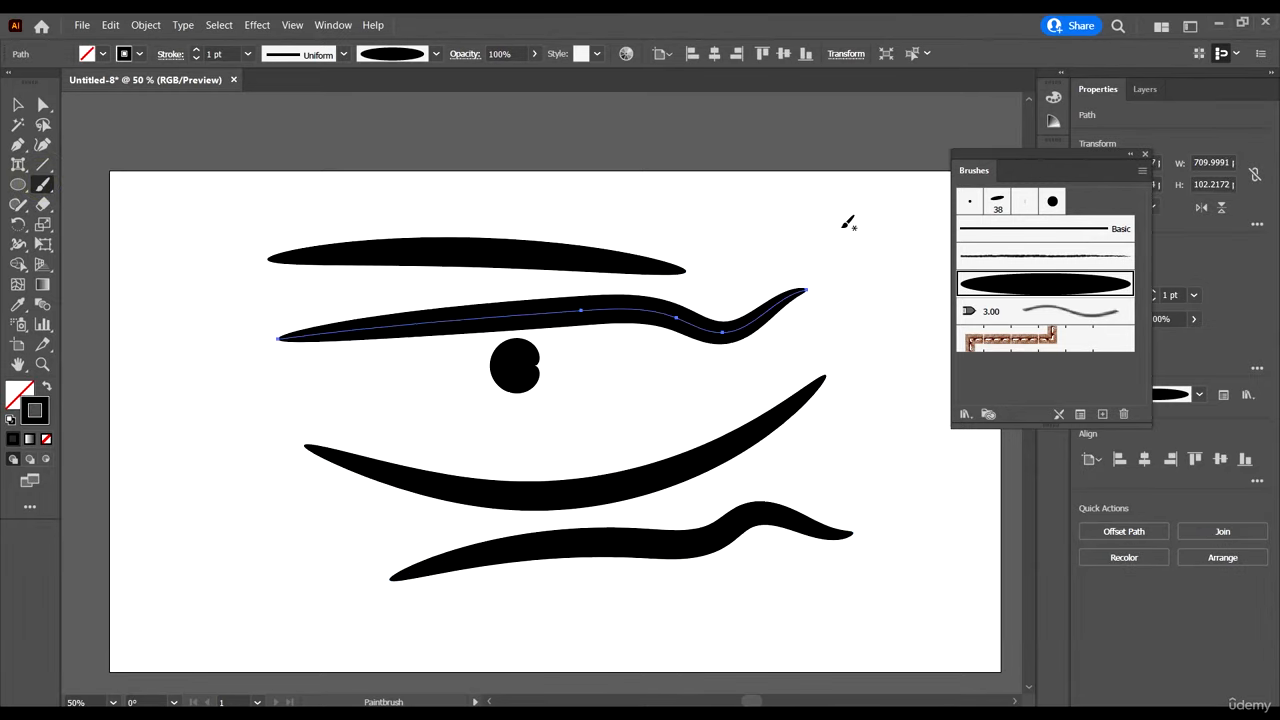
{"action": "left_click_drag", "start_coordinate": [424, 399], "coordinate": [668, 434]}
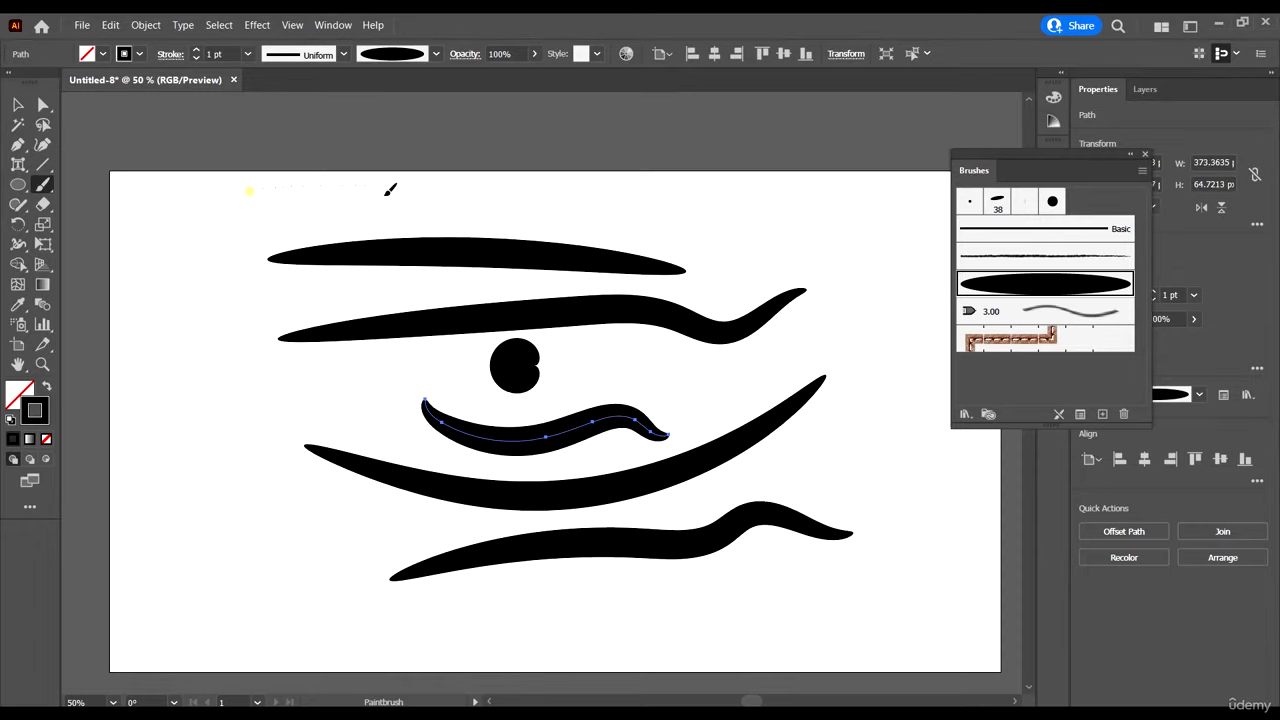
Step: Paint two more art-brush strokes: one above the others, about 655 by 39 px, and a zigzag beside them, about 144 by 584 px
{"action": "left_click_drag", "start_coordinate": [390, 190], "coordinate": [694, 201]}
{"action": "key", "text": "ctrl+minus"}
{"action": "key", "text": "ctrl+minus"}
{"action": "key", "text": "ctrl+plus"}
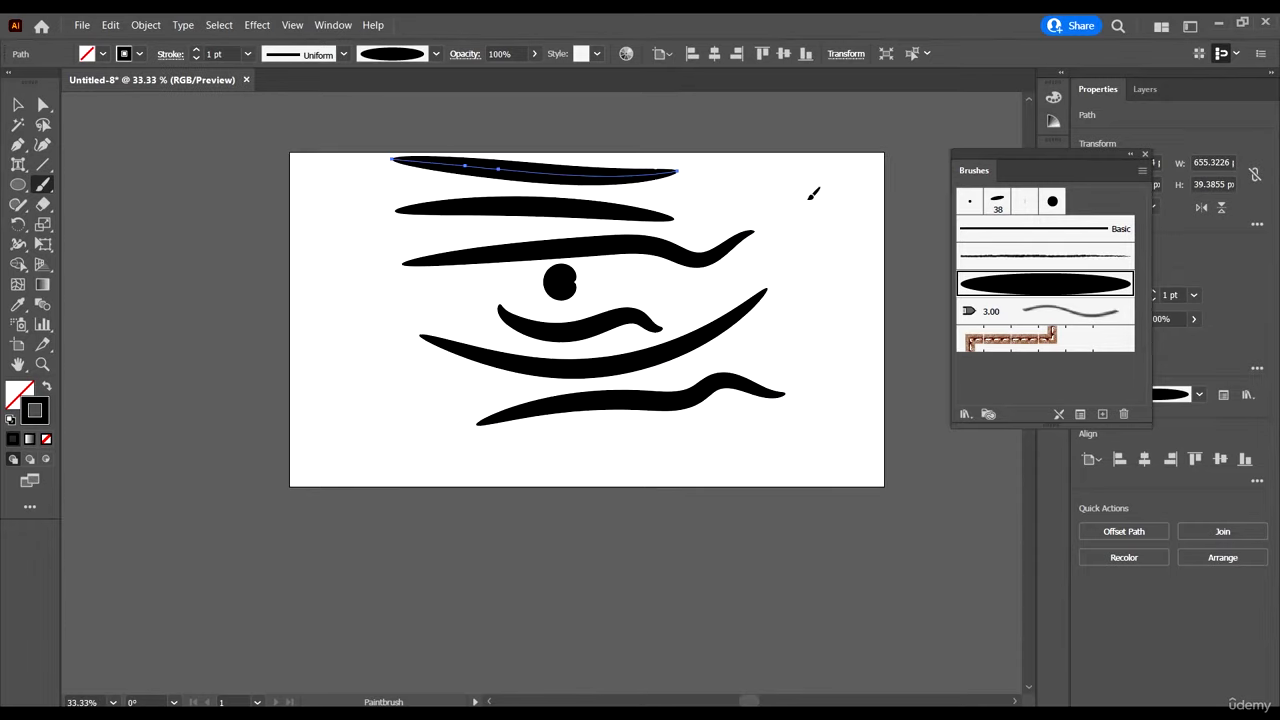
{"action": "left_click_drag", "start_coordinate": [825, 462], "coordinate": [825, 455]}
{"action": "scroll", "coordinate": [551, 286], "scroll_direction": "up", "scroll_amount": 1}
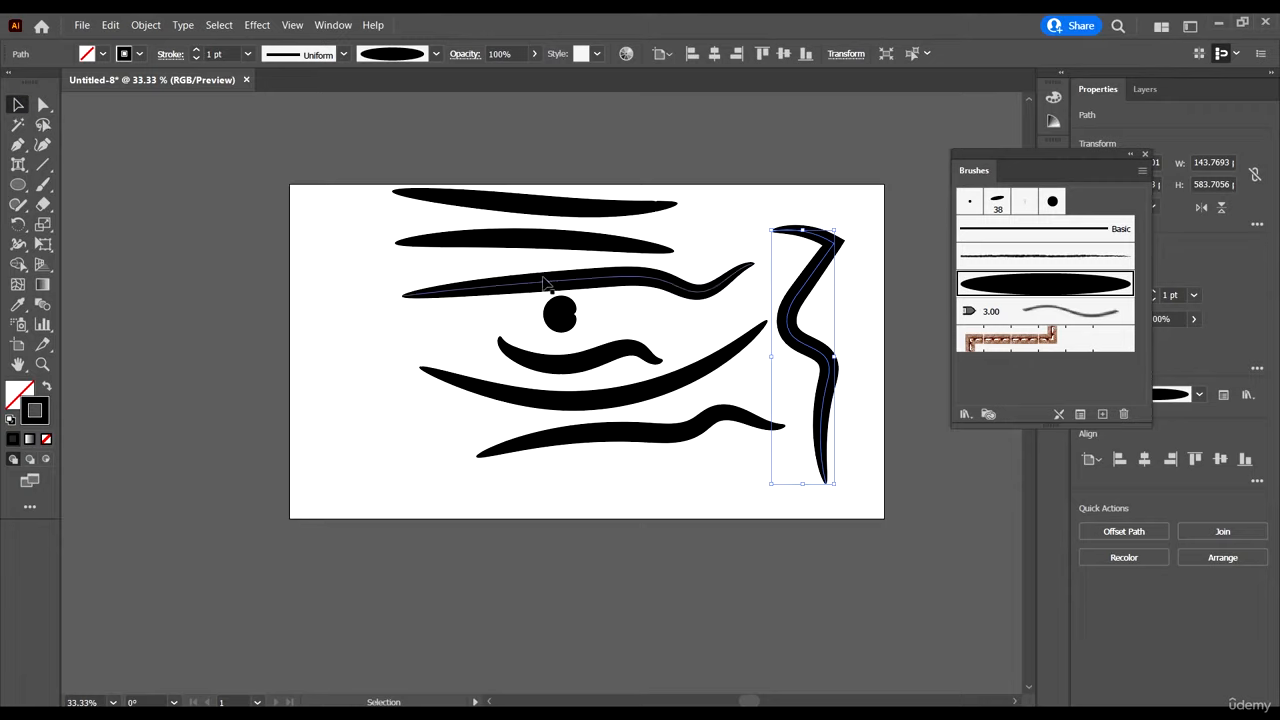
Step: Delete all the painted strokes and the circle from the artboard
{"action": "mouse_move", "coordinate": [886, 322]}
{"action": "left_mouse_down"}
{"action": "mouse_move", "coordinate": [668, 99]}
{"action": "mouse_move", "coordinate": [650, 175]}
{"action": "left_mouse_up"}
{"action": "scroll", "coordinate": [650, 175], "scroll_direction": "up", "scroll_amount": 3}
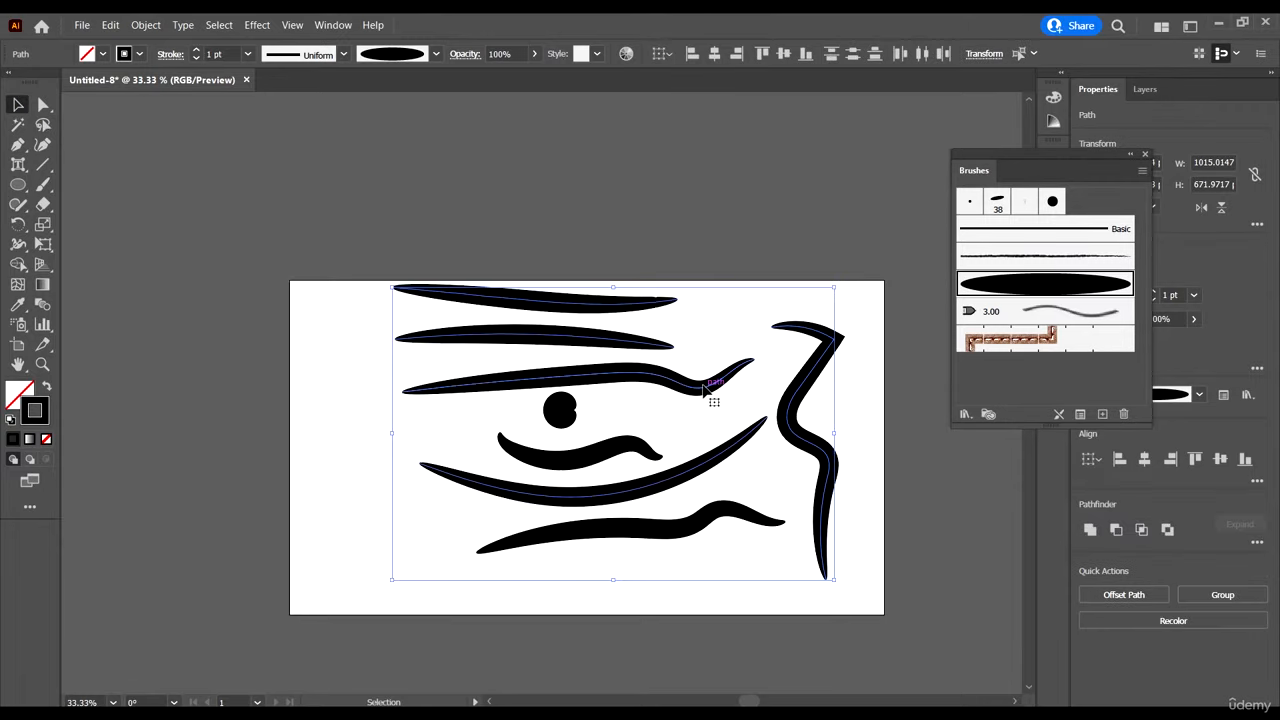
{"action": "key", "text": "Delete"}
{"action": "left_click_drag", "start_coordinate": [683, 581], "coordinate": [636, 406]}
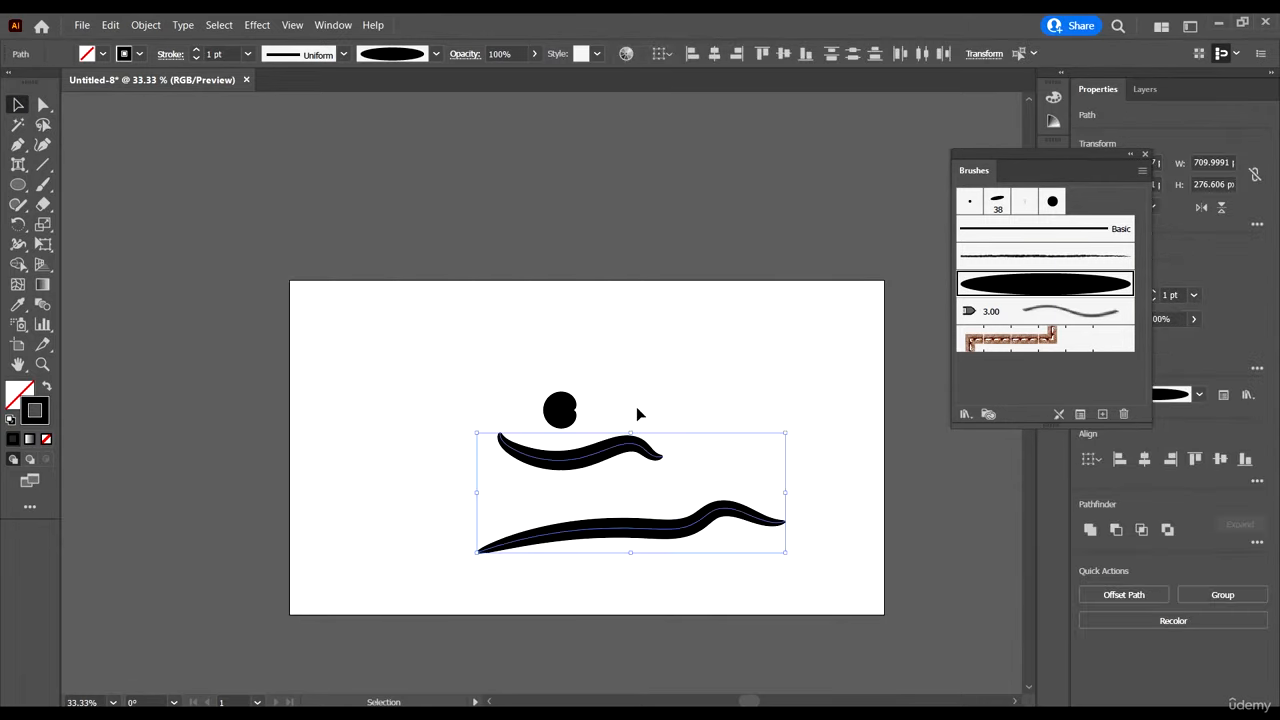
{"action": "key", "text": "Delete"}
{"action": "scroll", "coordinate": [640, 428], "scroll_direction": "down", "scroll_amount": 1}
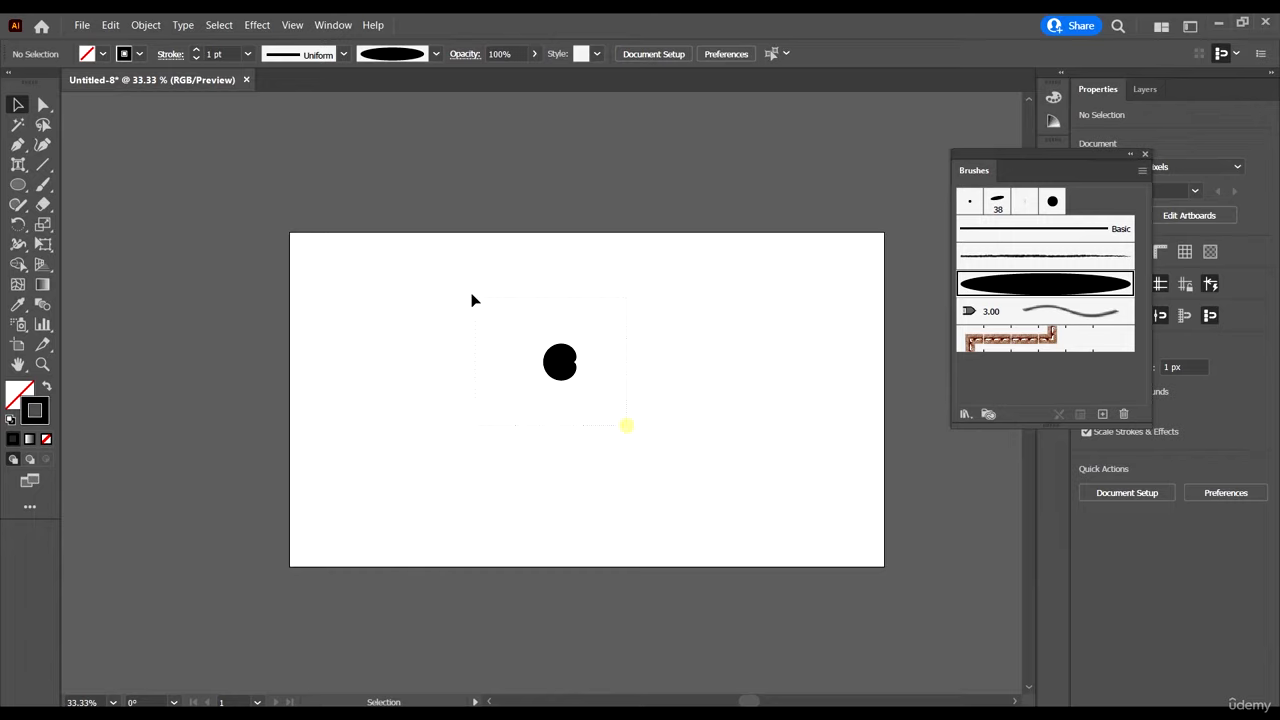
{"action": "left_click_drag", "start_coordinate": [471, 297], "coordinate": [563, 403]}
{"action": "scroll", "coordinate": [578, 388], "scroll_direction": "up", "scroll_amount": 1, "text": "alt"}
{"action": "key", "text": "Delete"}
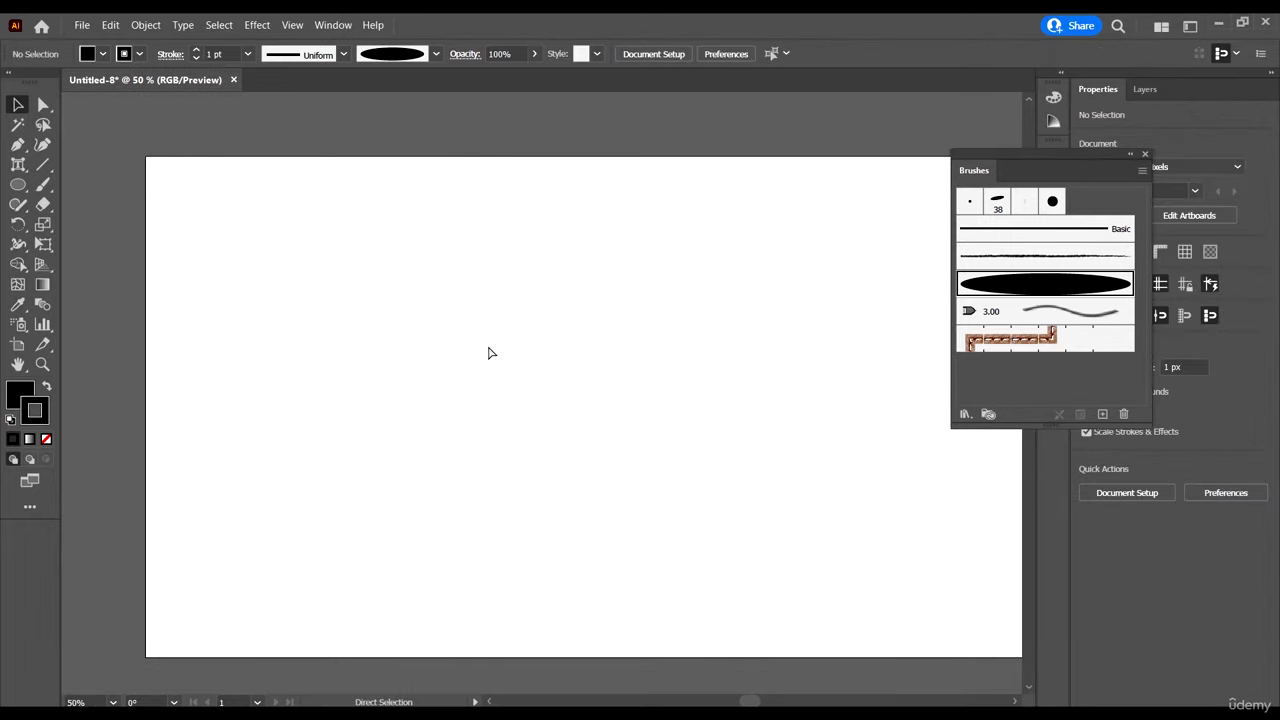
Step: Move the Brushes panel closer to the artboard and enlarge it slightly
{"action": "scroll", "coordinate": [489, 347], "scroll_direction": "down", "scroll_amount": 3, "text": "ctrl"}
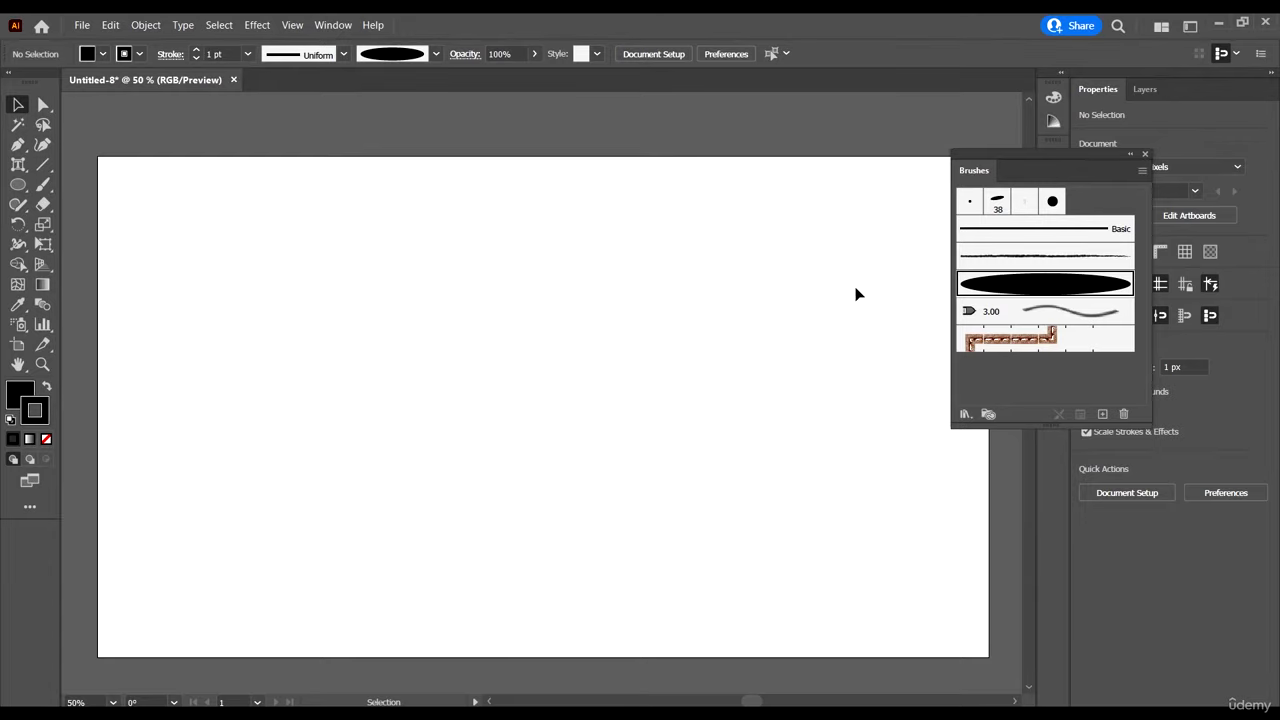
{"action": "scroll", "coordinate": [392, 256], "scroll_direction": "down", "scroll_amount": 1}
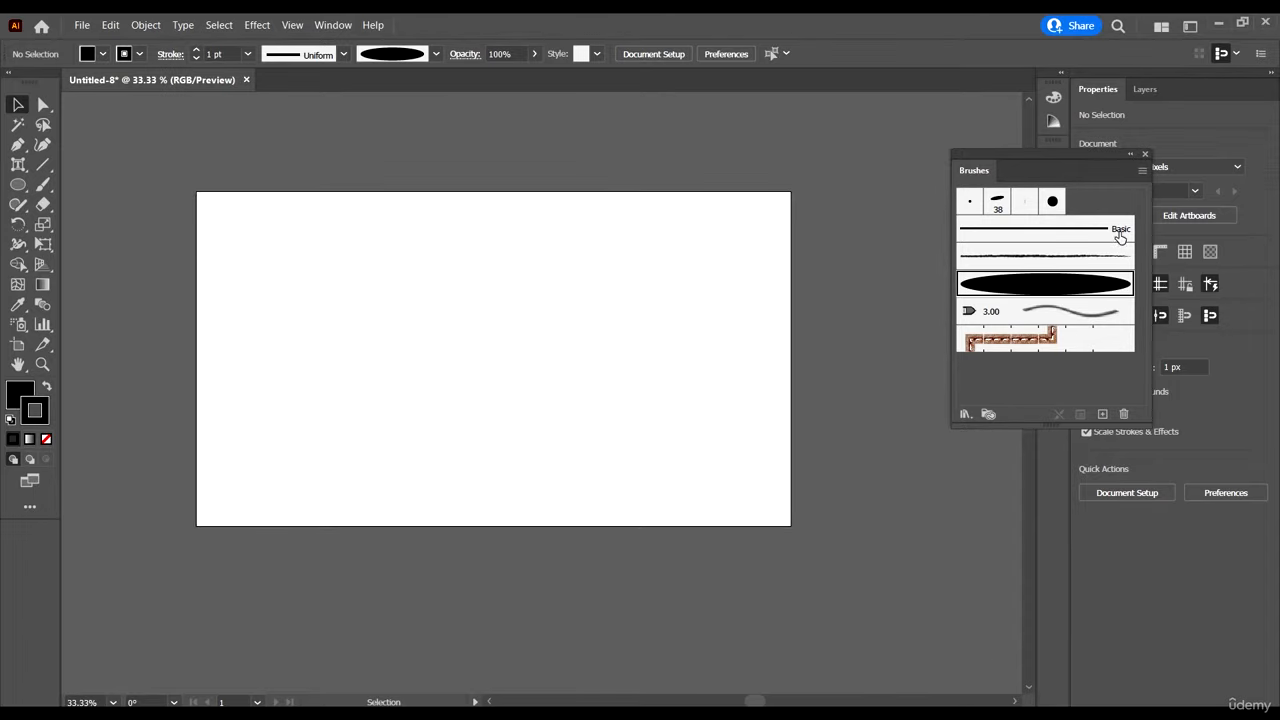
{"action": "left_click_drag", "start_coordinate": [1060, 158], "coordinate": [980, 150]}
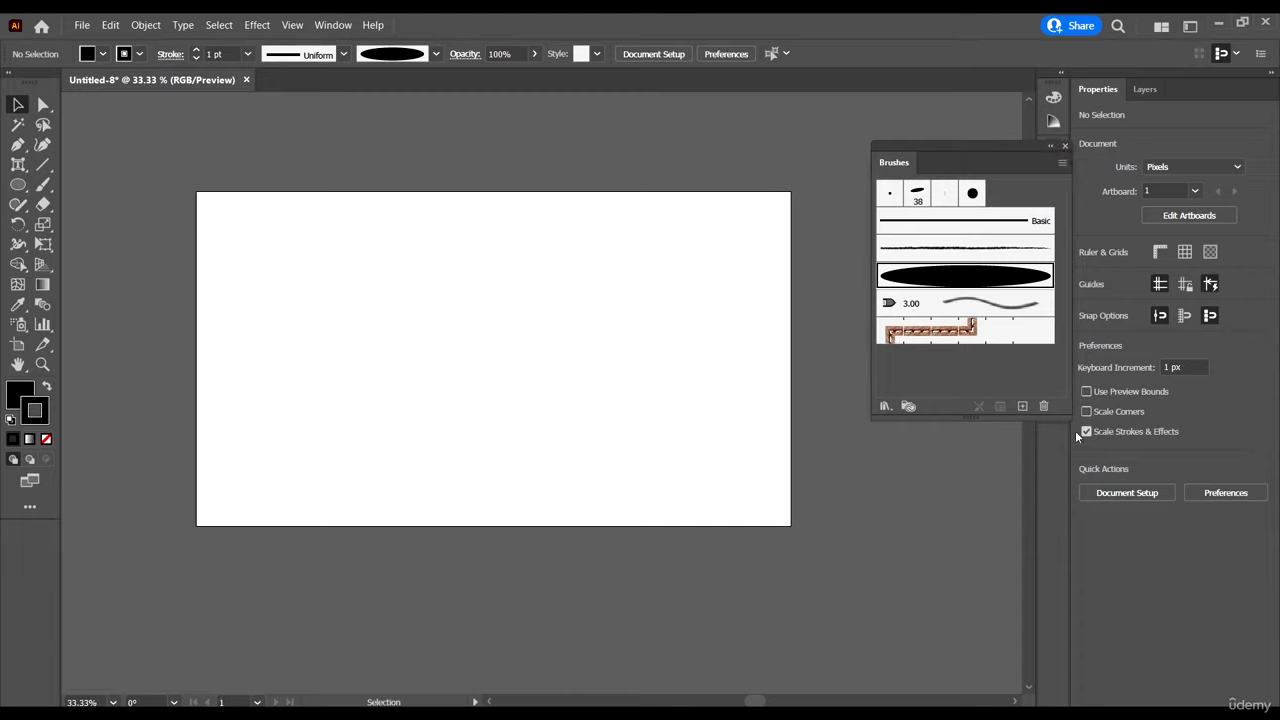
{"action": "left_click_drag", "start_coordinate": [1068, 414], "coordinate": [1088, 444]}
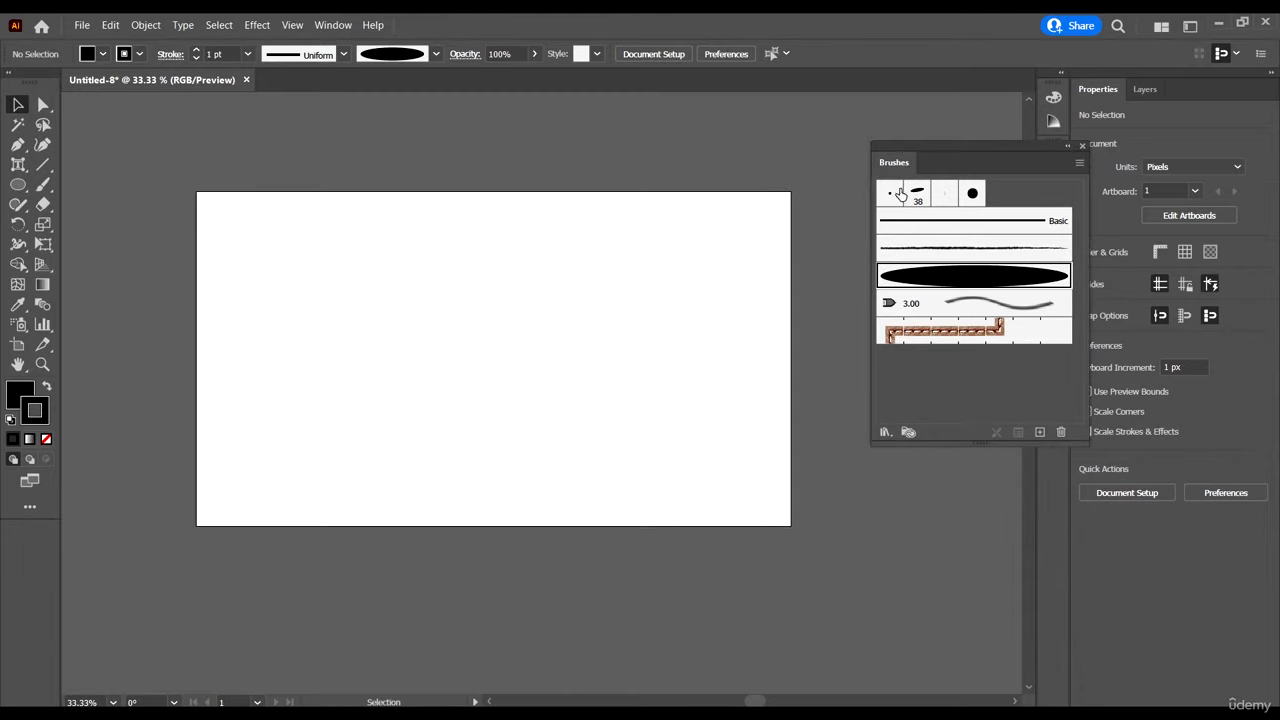
{"action": "left_click_drag", "start_coordinate": [992, 147], "coordinate": [986, 156]}
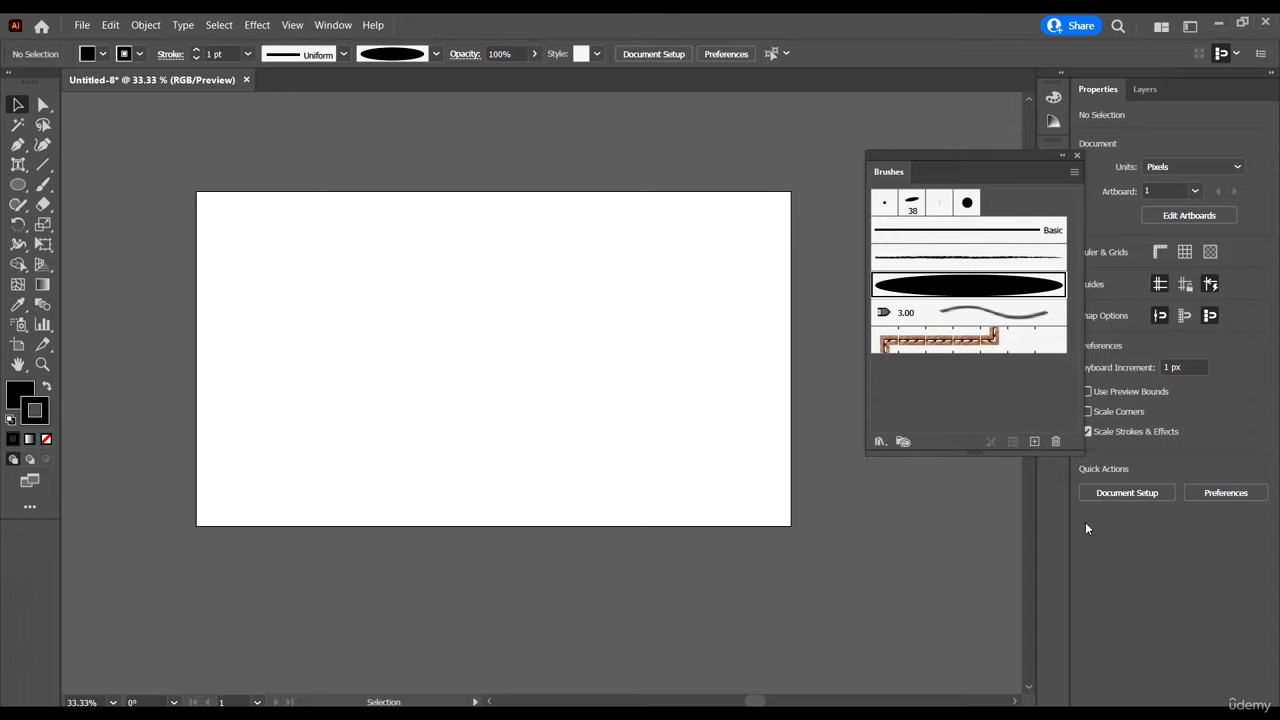
Step: Delete the custom ellipse art brush, and view the new brush types without creating a brush
{"action": "left_click", "coordinate": [1055, 441]}
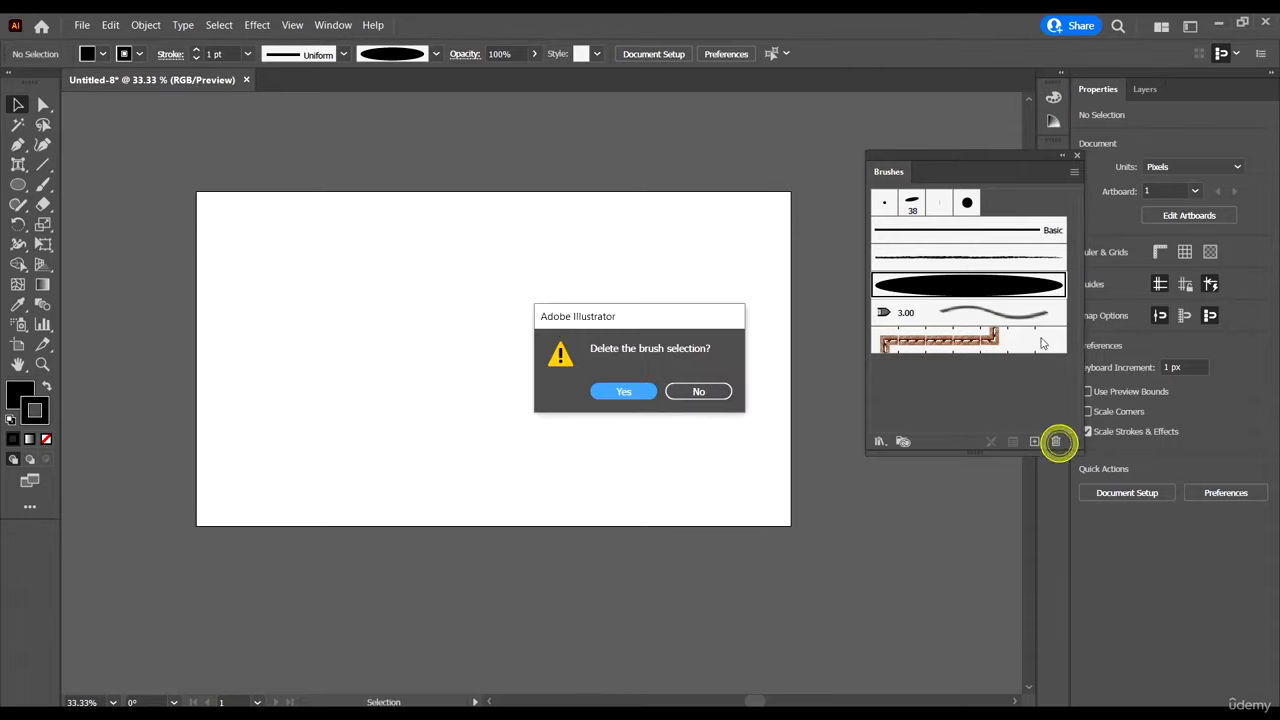
{"action": "left_click", "coordinate": [624, 392]}
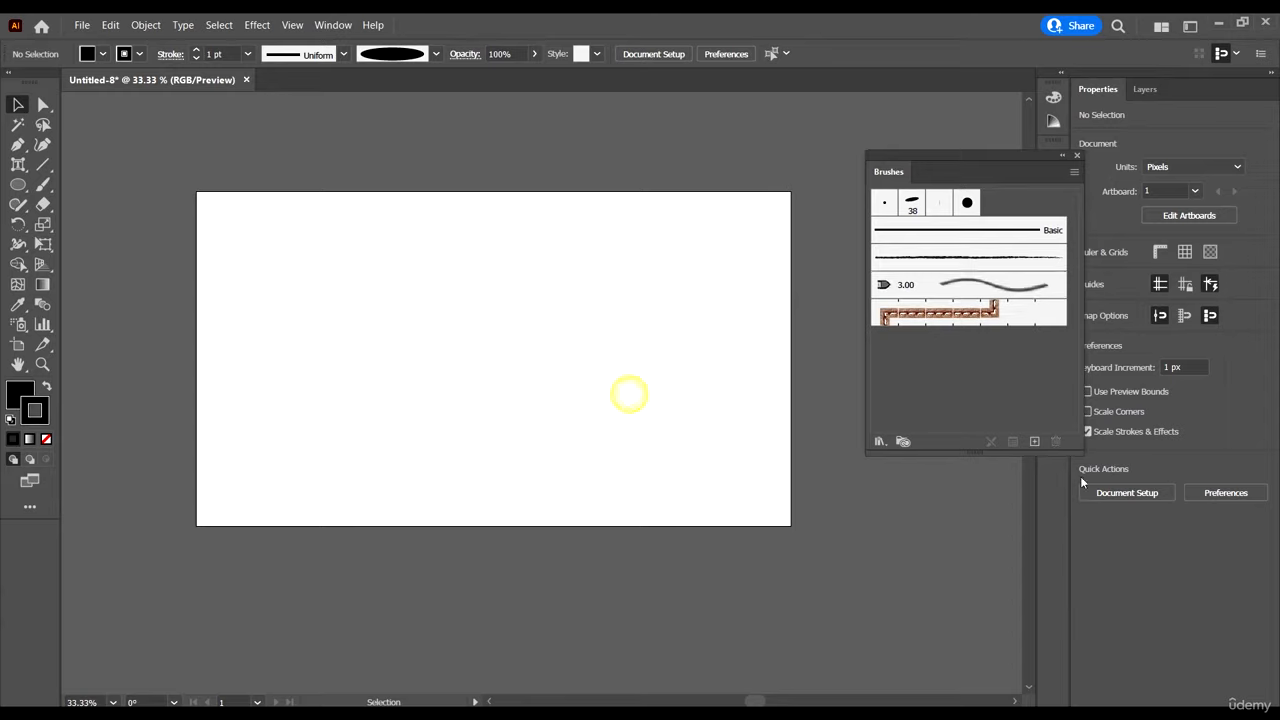
{"action": "left_click", "coordinate": [1034, 442]}
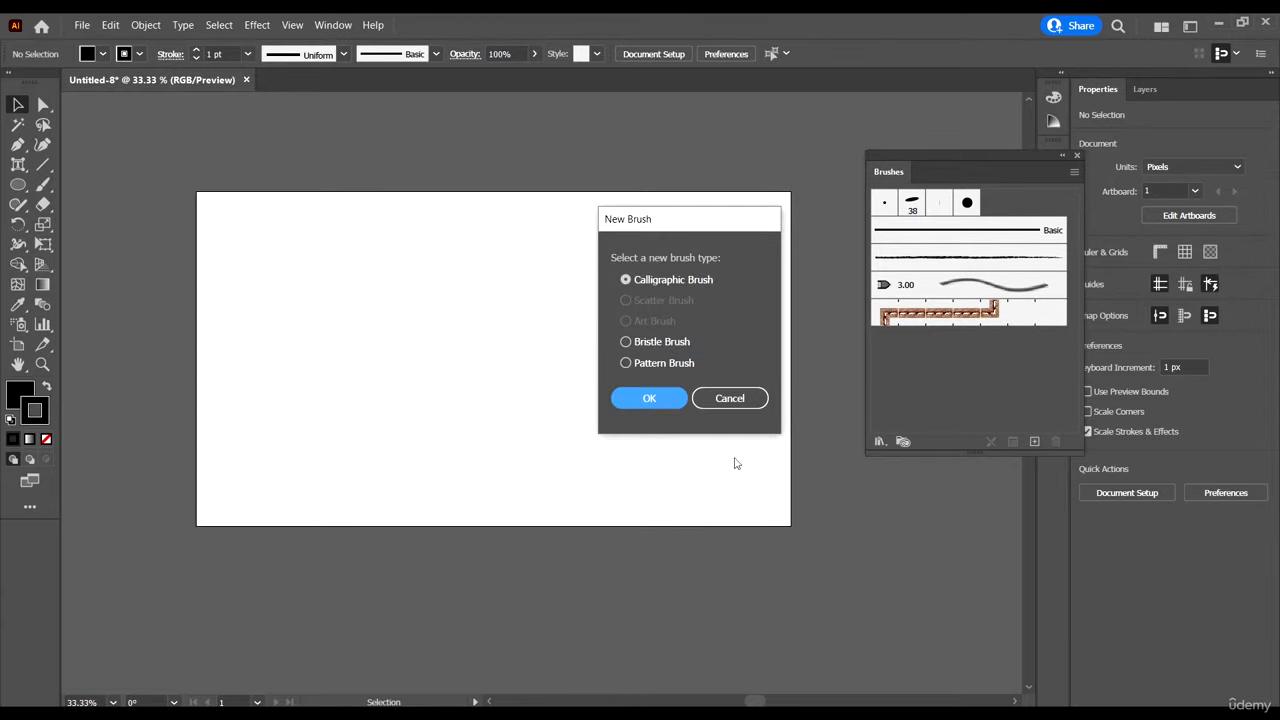
{"action": "left_click", "coordinate": [752, 398]}
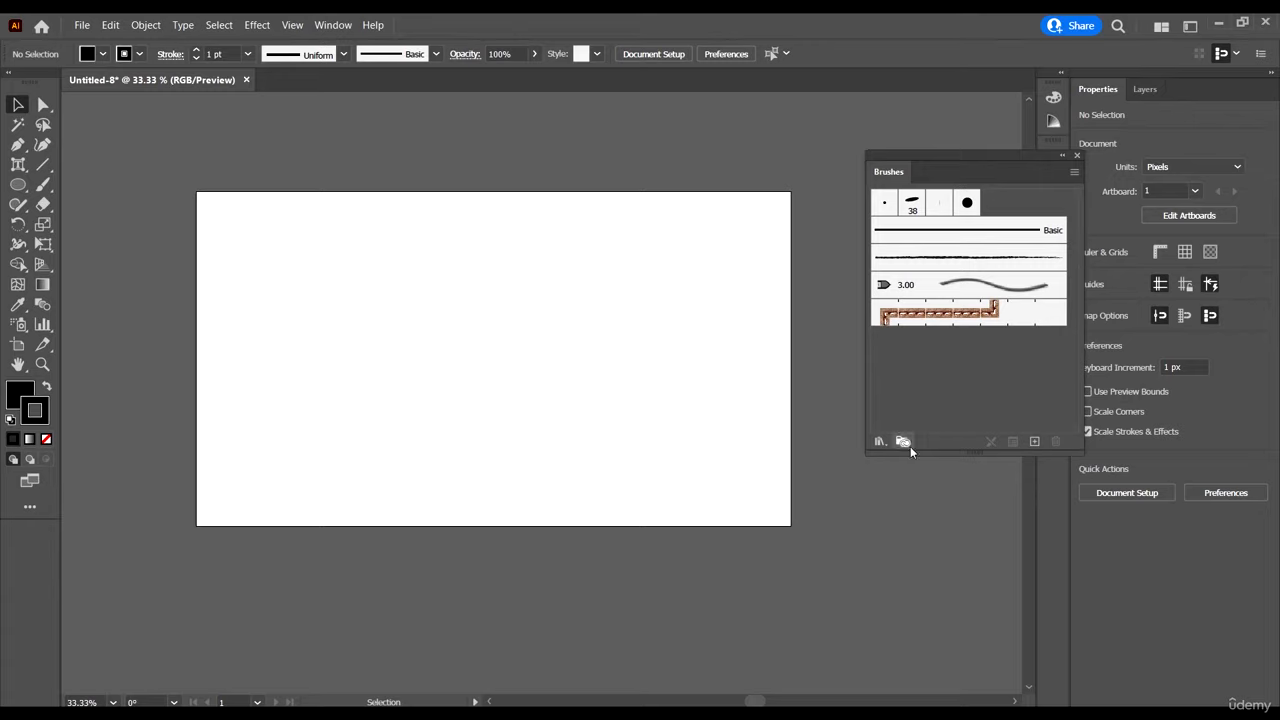
Step: Open the Artistic_Calligraphic brush library, enlarge it to show all brushes, and place it beside the tools
{"action": "left_click", "coordinate": [880, 442]}
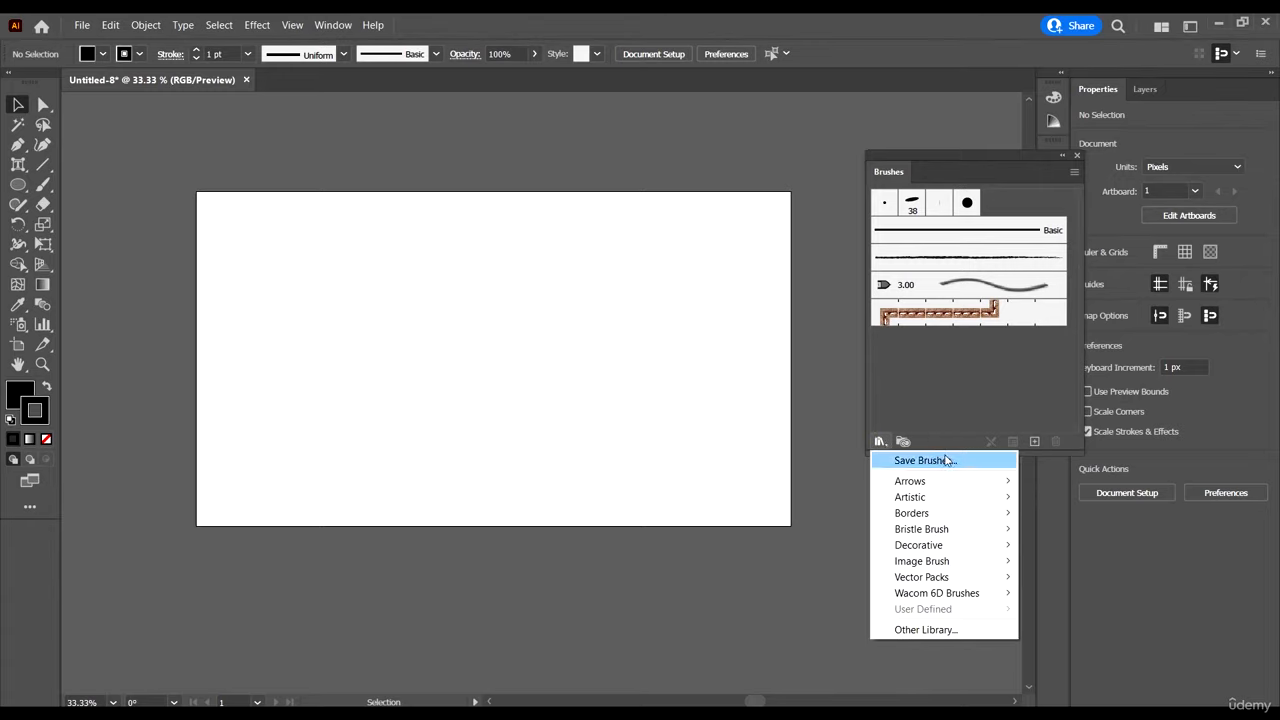
{"action": "mouse_move", "coordinate": [931, 489]}
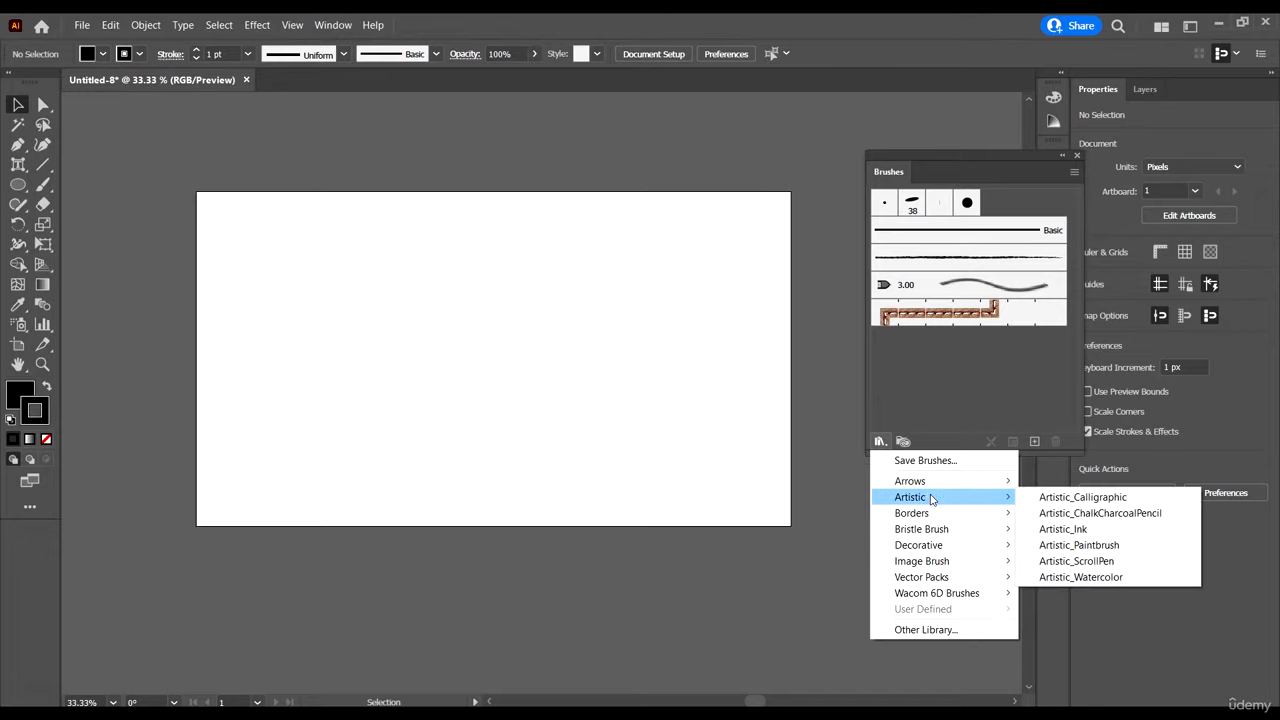
{"action": "left_click", "coordinate": [1110, 500]}
{"action": "left_click_drag", "start_coordinate": [736, 301], "coordinate": [738, 179]}
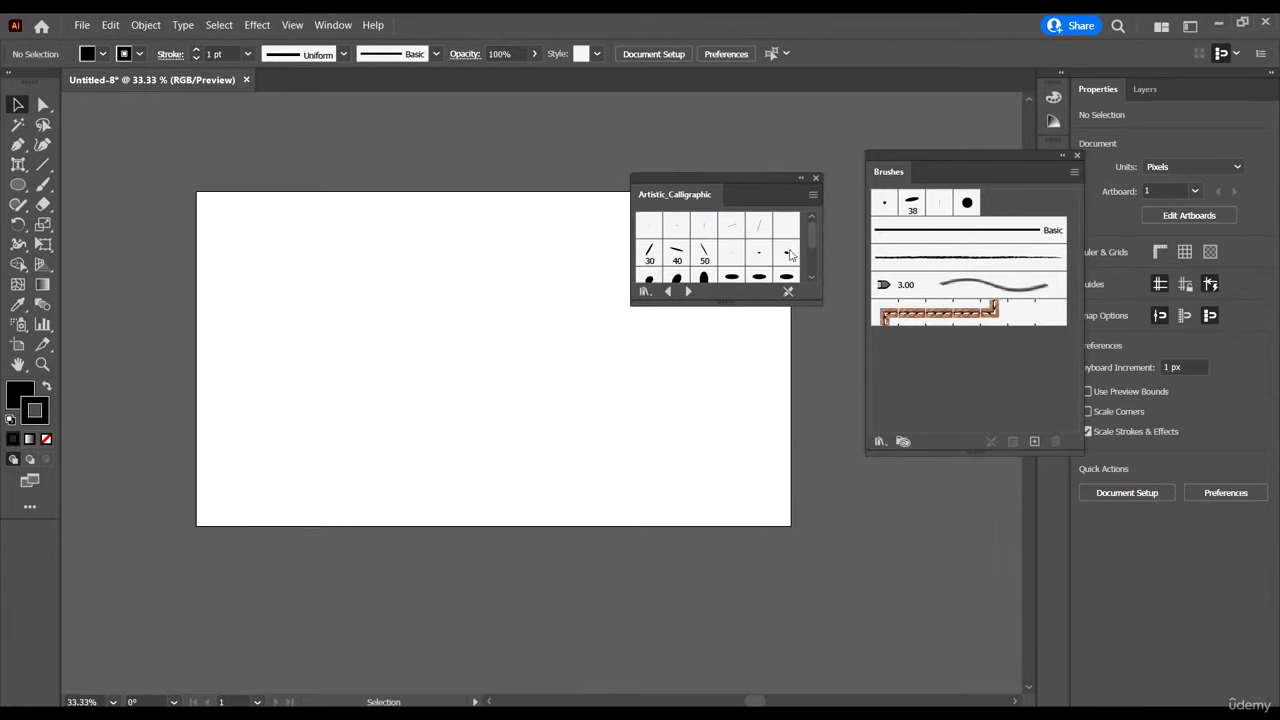
{"action": "left_click", "coordinate": [817, 300]}
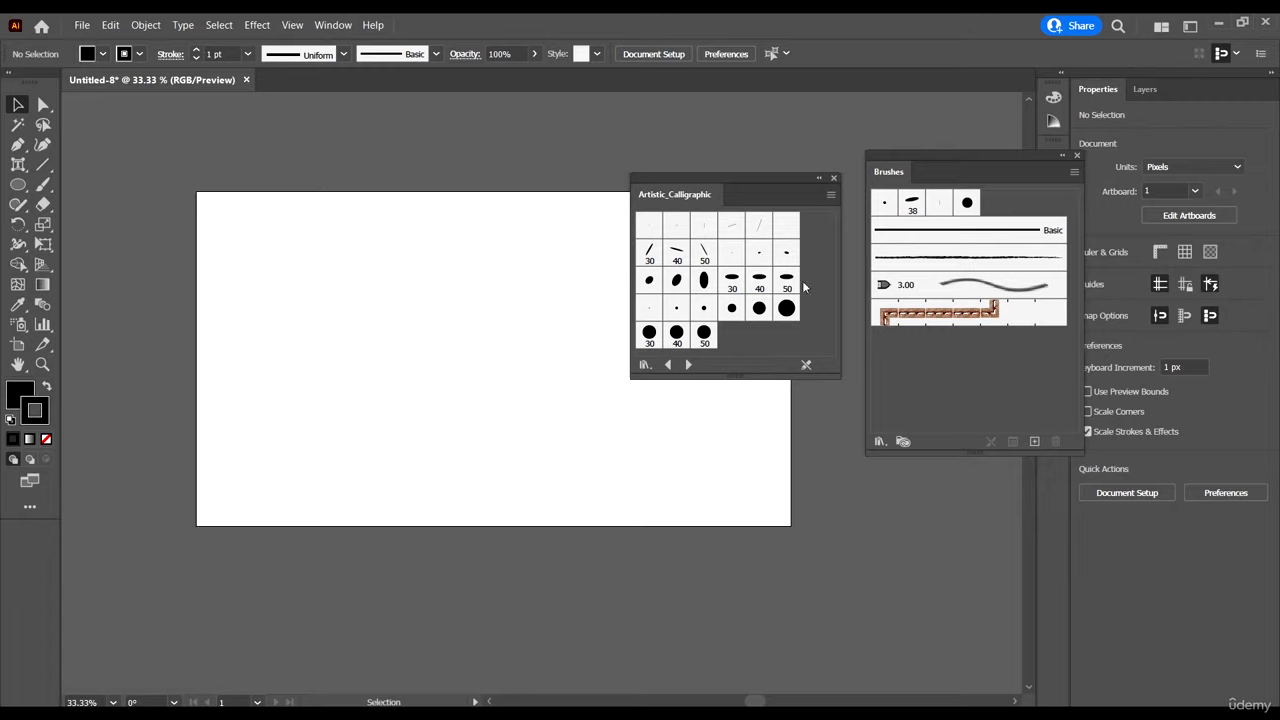
{"action": "left_click_drag", "start_coordinate": [762, 196], "coordinate": [314, 146]}
{"action": "scroll", "coordinate": [389, 366], "scroll_direction": "left", "scroll_amount": 5}
{"action": "scroll", "coordinate": [600, 235], "scroll_direction": "up", "scroll_amount": 1}
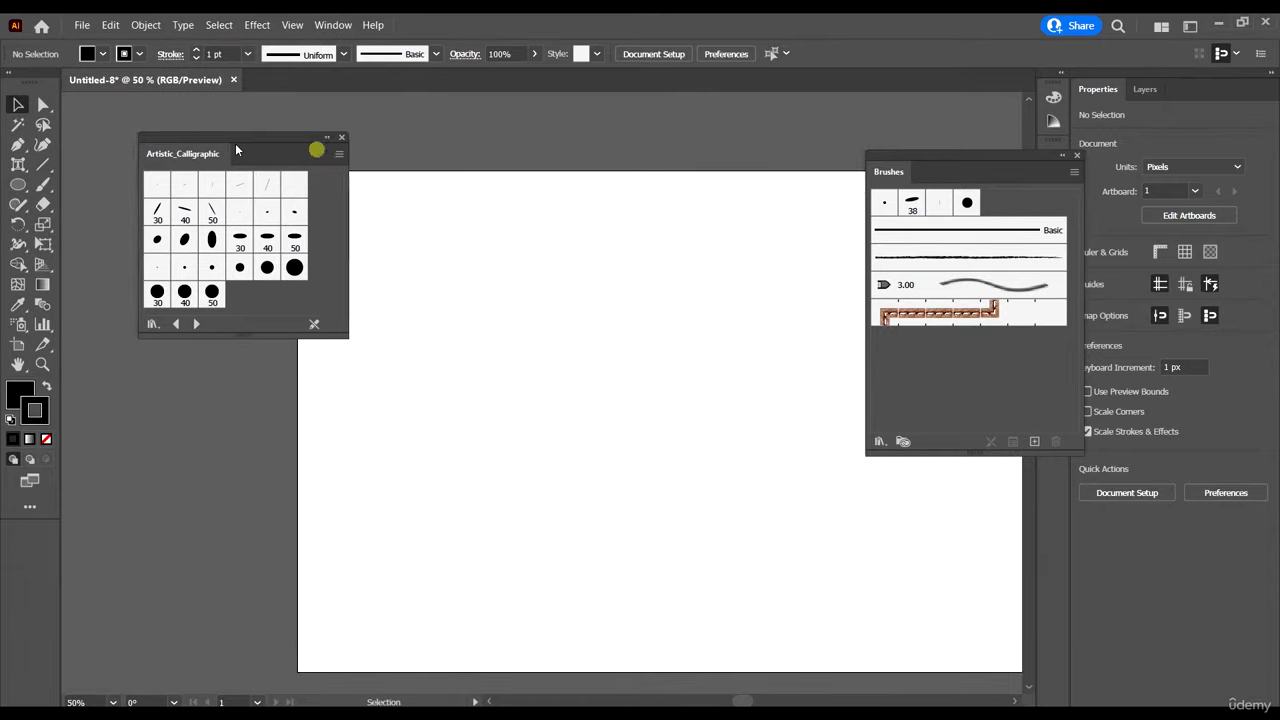
Step: Paint the letters "Go" with the 30 pt. Oval brush, the G about 301 by 498 px and the o about 113 by 194 px
{"action": "left_click", "coordinate": [234, 241]}
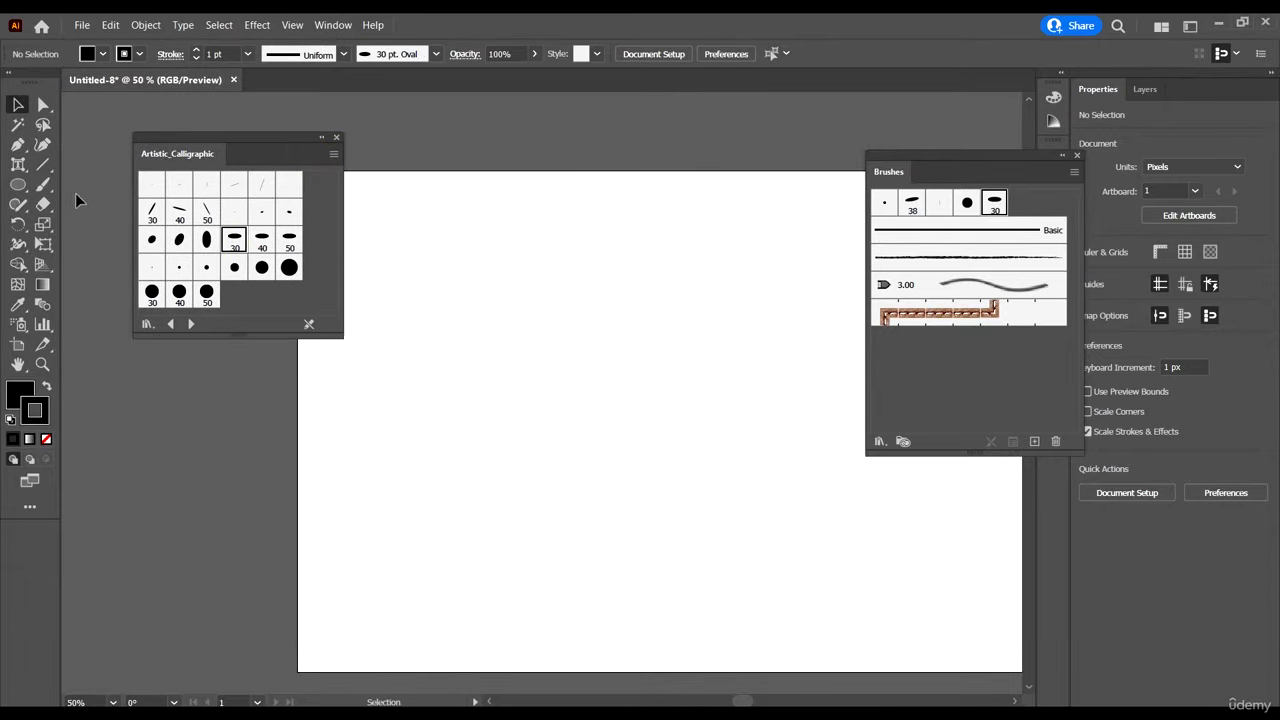
{"action": "left_click", "coordinate": [43, 184]}
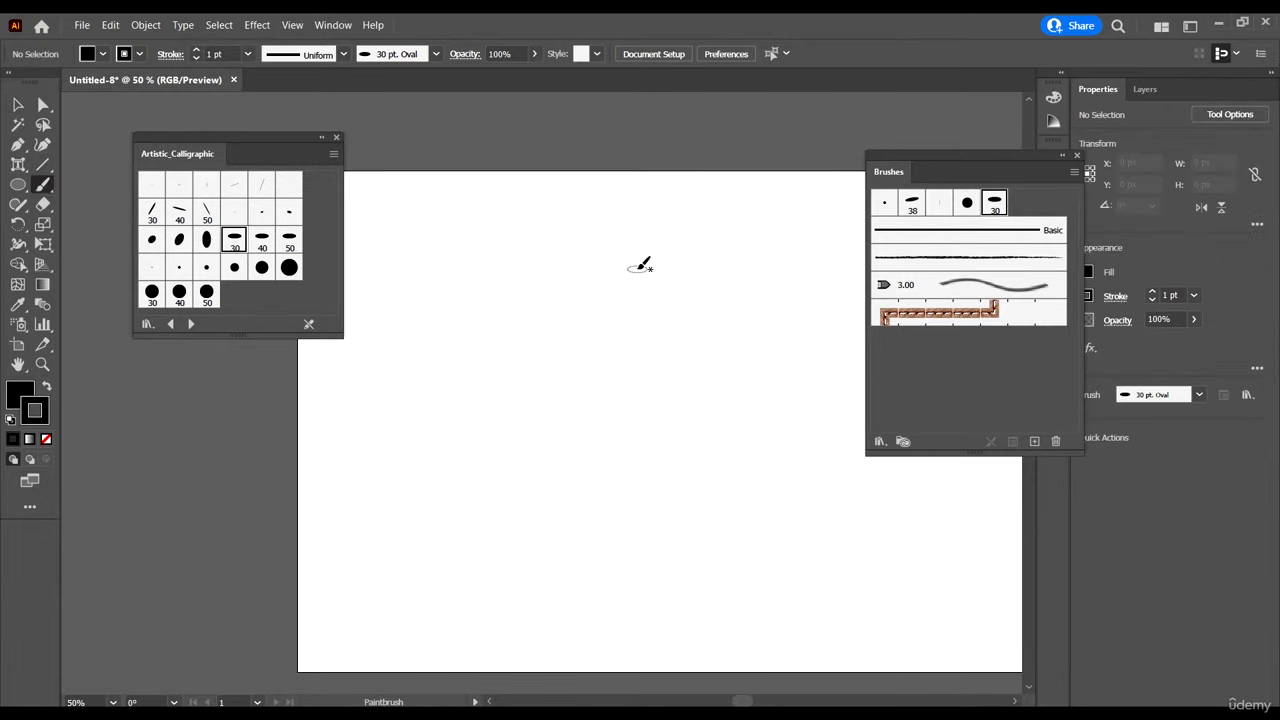
{"action": "mouse_move", "coordinate": [641, 266]}
{"action": "left_mouse_down"}
{"action": "mouse_move", "coordinate": [614, 238]}
{"action": "mouse_move", "coordinate": [523, 211]}
{"action": "mouse_move", "coordinate": [456, 415]}
{"action": "mouse_move", "coordinate": [655, 362]}
{"action": "mouse_move", "coordinate": [626, 341]}
{"action": "mouse_move", "coordinate": [634, 461]}
{"action": "mouse_move", "coordinate": [531, 525]}
{"action": "left_mouse_up"}
{"action": "scroll", "coordinate": [523, 417], "scroll_direction": "down", "scroll_amount": 3}
{"action": "scroll", "coordinate": [514, 429], "scroll_direction": "up", "scroll_amount": 2}
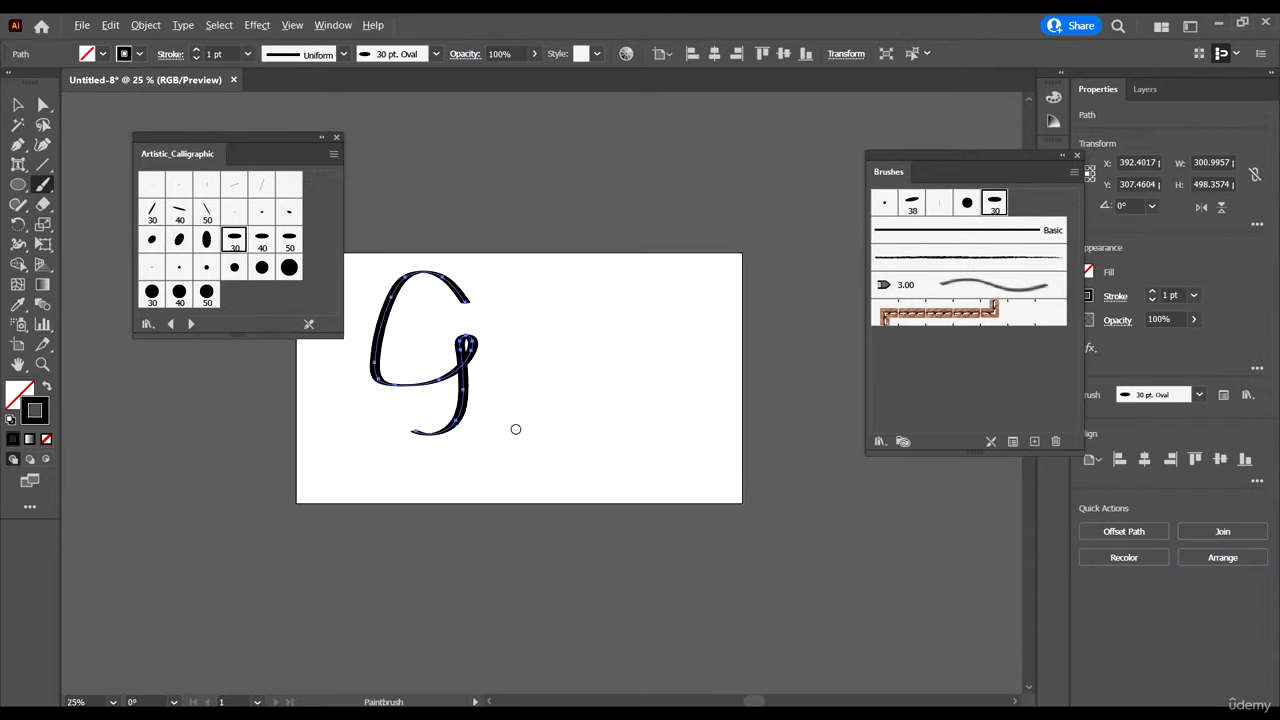
{"action": "mouse_move", "coordinate": [521, 285]}
{"action": "left_mouse_down"}
{"action": "mouse_move", "coordinate": [494, 370]}
{"action": "mouse_move", "coordinate": [528, 282]}
{"action": "left_mouse_up"}
{"action": "scroll", "coordinate": [449, 406], "scroll_direction": "down", "scroll_amount": 2}
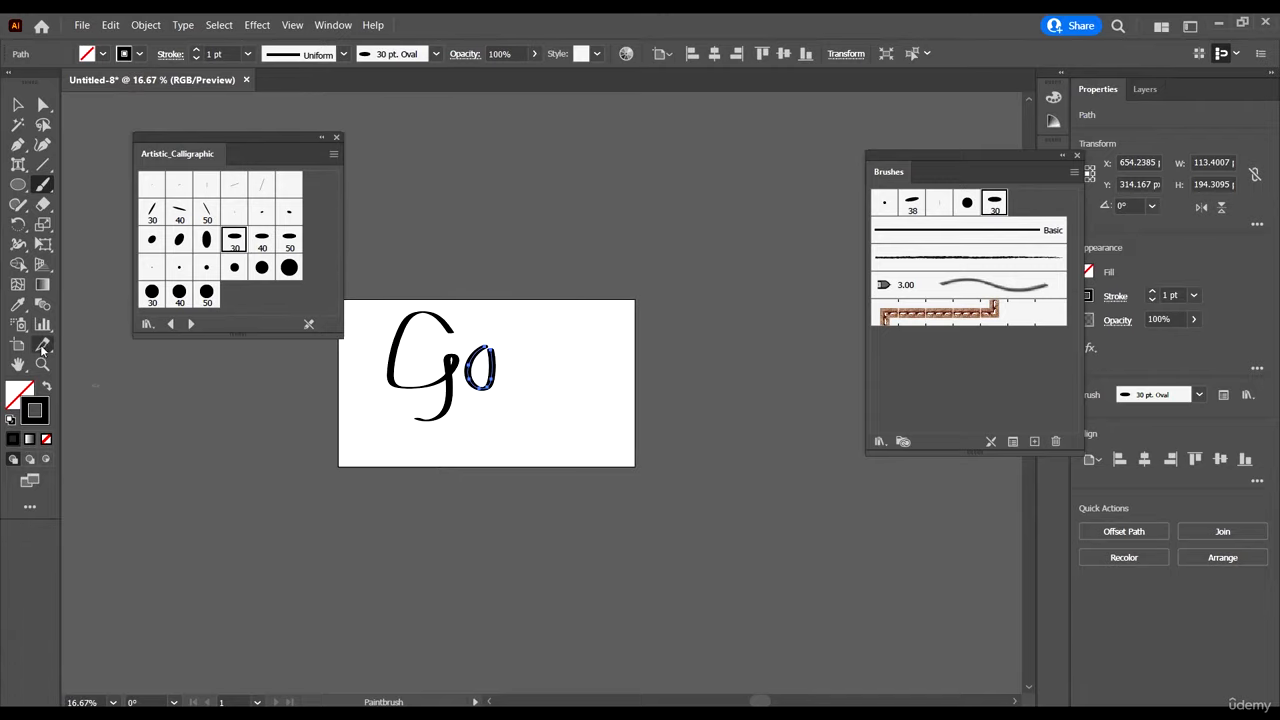
Step: Enlarge the artboard proportionally around its centre to about 7776 by 4372 px
{"action": "left_click", "coordinate": [18, 344]}
{"action": "scroll", "coordinate": [690, 410], "scroll_direction": "down", "scroll_amount": 3}
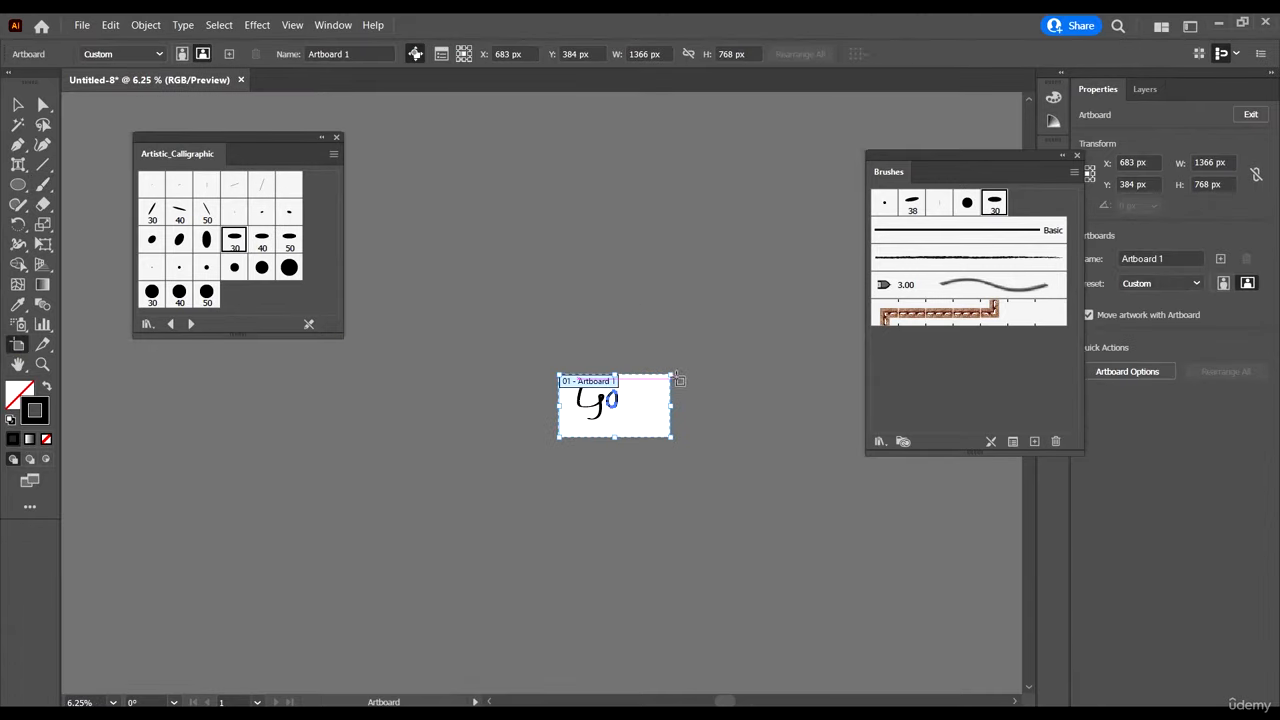
{"action": "left_click_drag", "start_coordinate": [669, 372], "coordinate": [931, 227]}
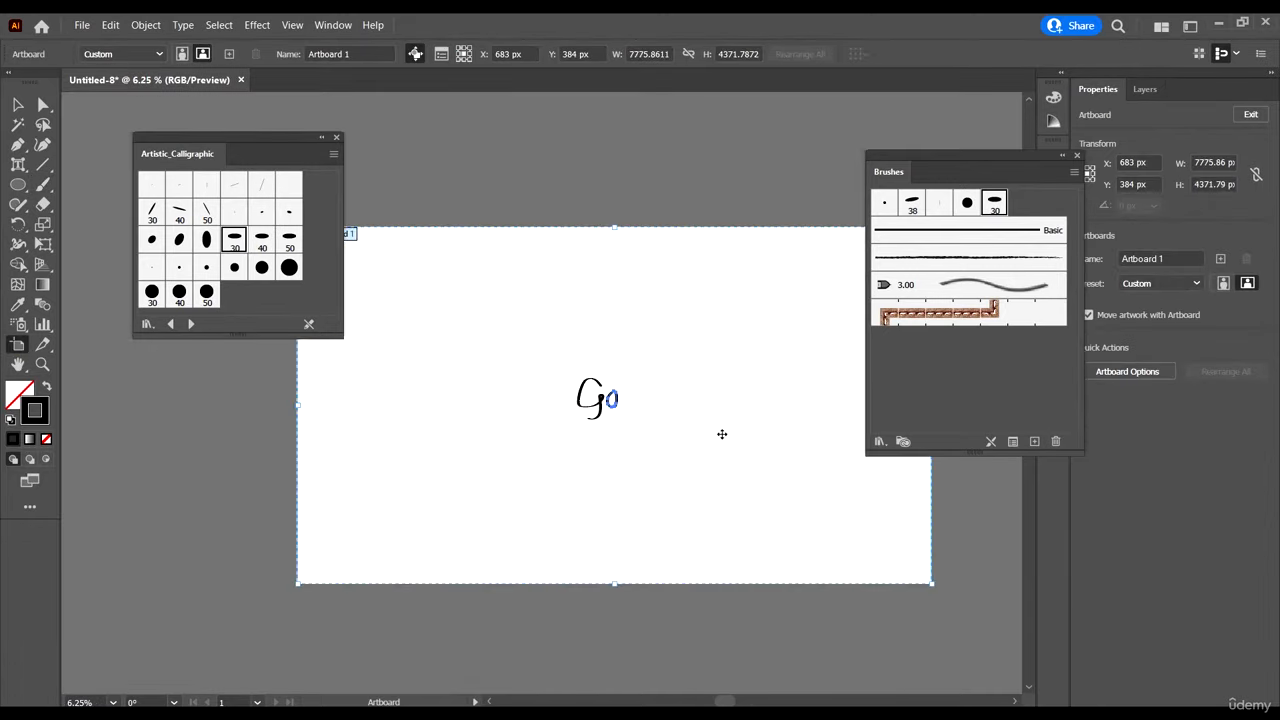
{"action": "scroll", "coordinate": [598, 431], "scroll_direction": "up", "scroll_amount": 3}
{"action": "scroll", "coordinate": [659, 351], "scroll_direction": "up", "scroll_amount": 1}
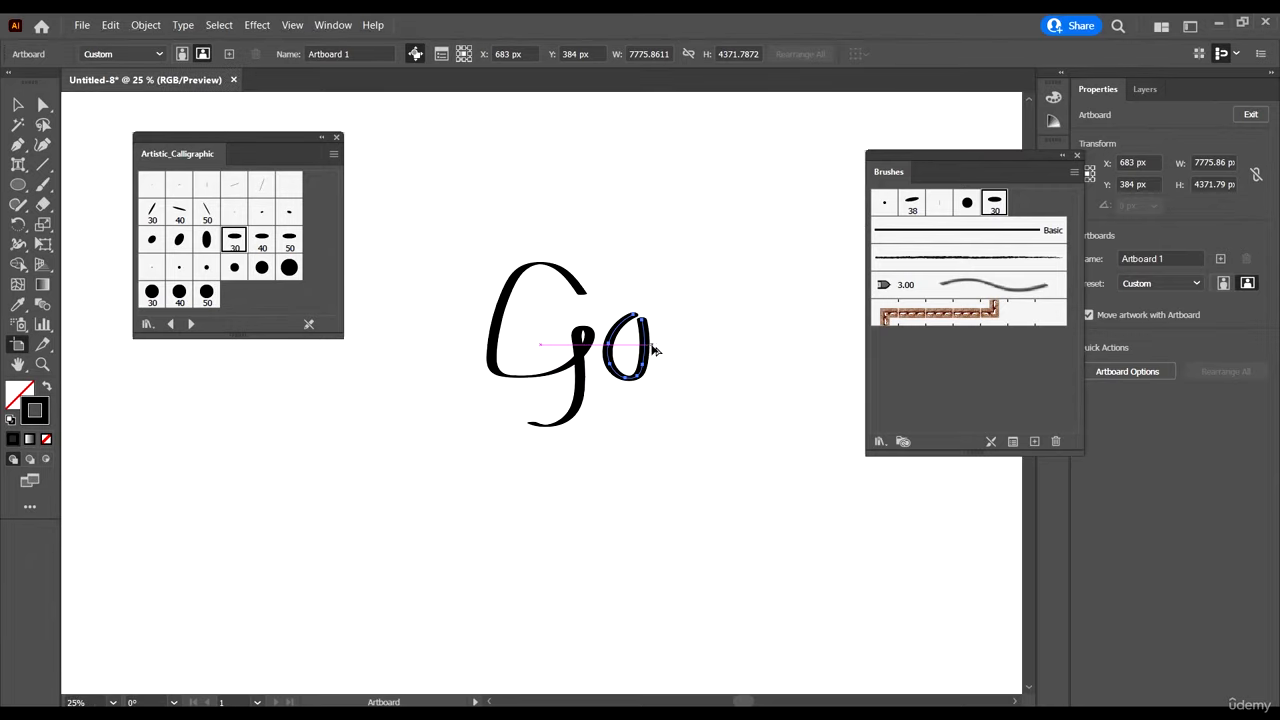
{"action": "scroll", "coordinate": [653, 349], "scroll_direction": "down", "scroll_amount": 3}
{"action": "scroll", "coordinate": [650, 352], "scroll_direction": "down", "scroll_amount": 2}
{"action": "scroll", "coordinate": [651, 354], "scroll_direction": "up", "scroll_amount": 5}
{"action": "scroll", "coordinate": [585, 413], "scroll_direction": "down", "scroll_amount": 4}
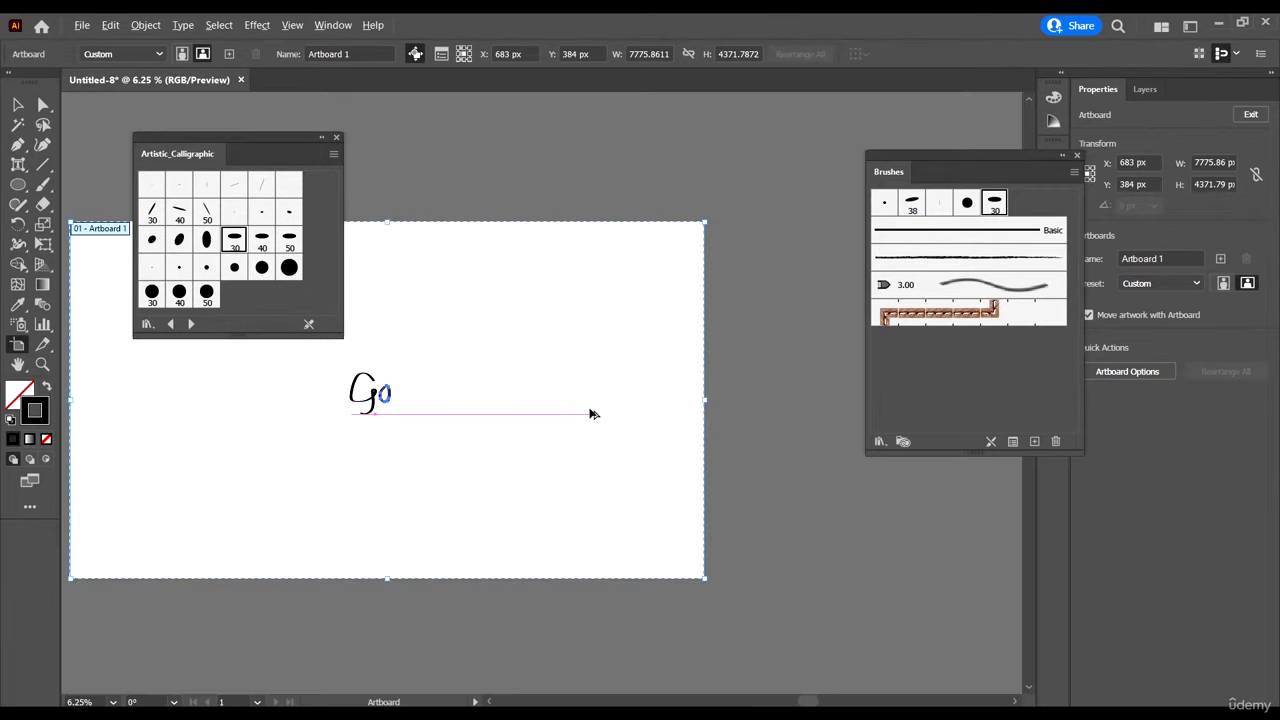
Step: Delete the painted "Go" letters from the enlarged artboard
{"action": "scroll", "coordinate": [350, 403], "scroll_direction": "left", "scroll_amount": 1}
{"action": "scroll", "coordinate": [423, 398], "scroll_direction": "up", "scroll_amount": 3}
{"action": "left_click", "coordinate": [42, 104]}
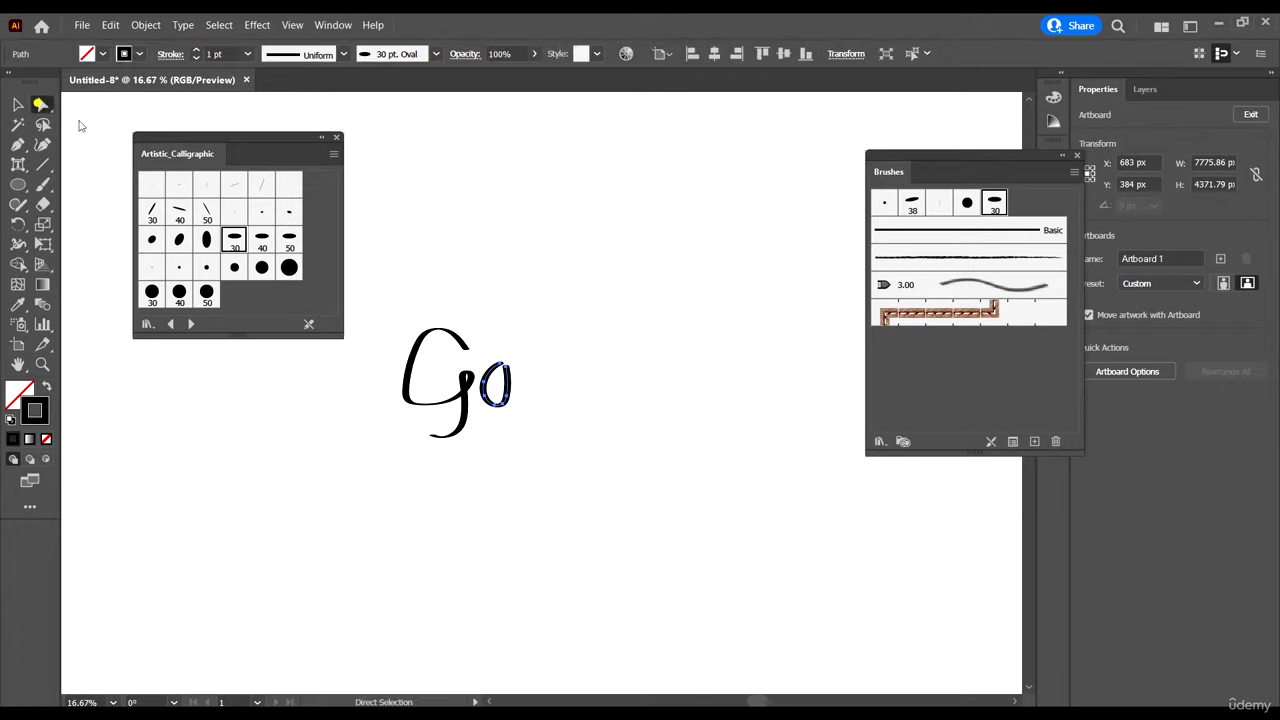
{"action": "left_click_drag", "start_coordinate": [512, 469], "coordinate": [398, 315]}
{"action": "key", "text": "Delete"}
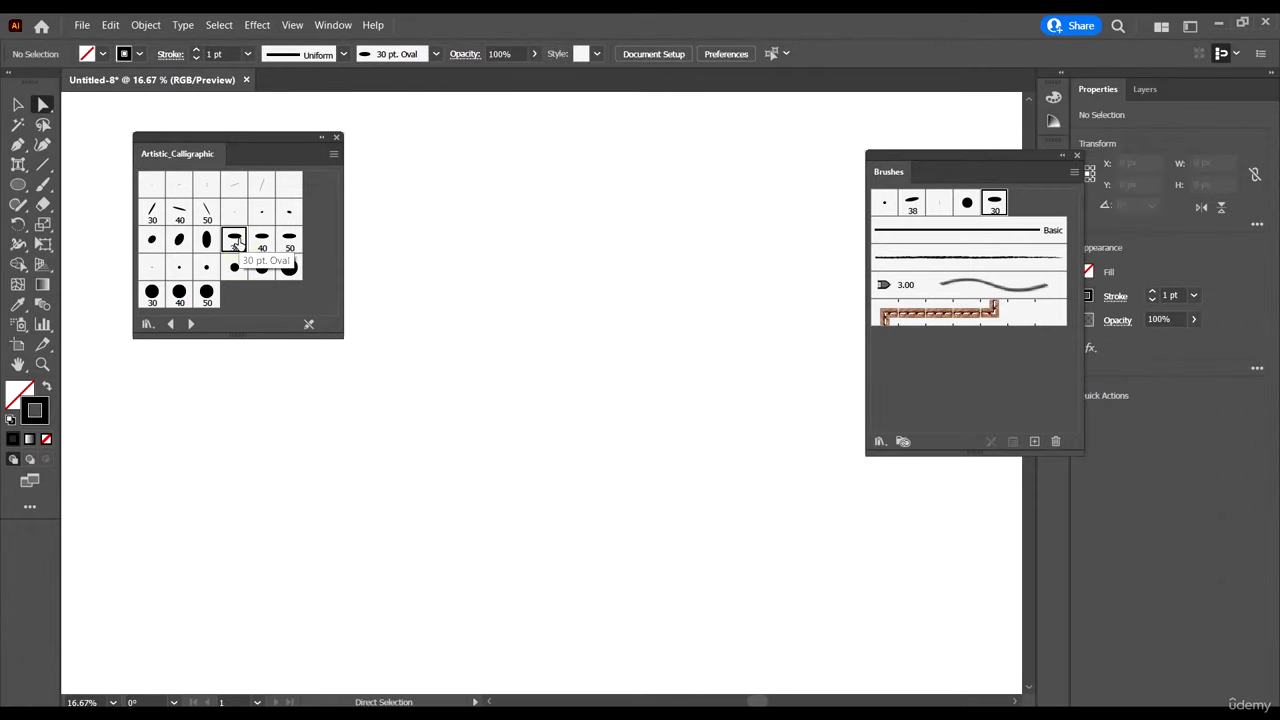
Step: Choose the 40 pt. Flat brush from the Artistic_Calligraphic library, and collapse the library out of the way
{"action": "left_click_drag", "start_coordinate": [241, 141], "coordinate": [174, 125]}
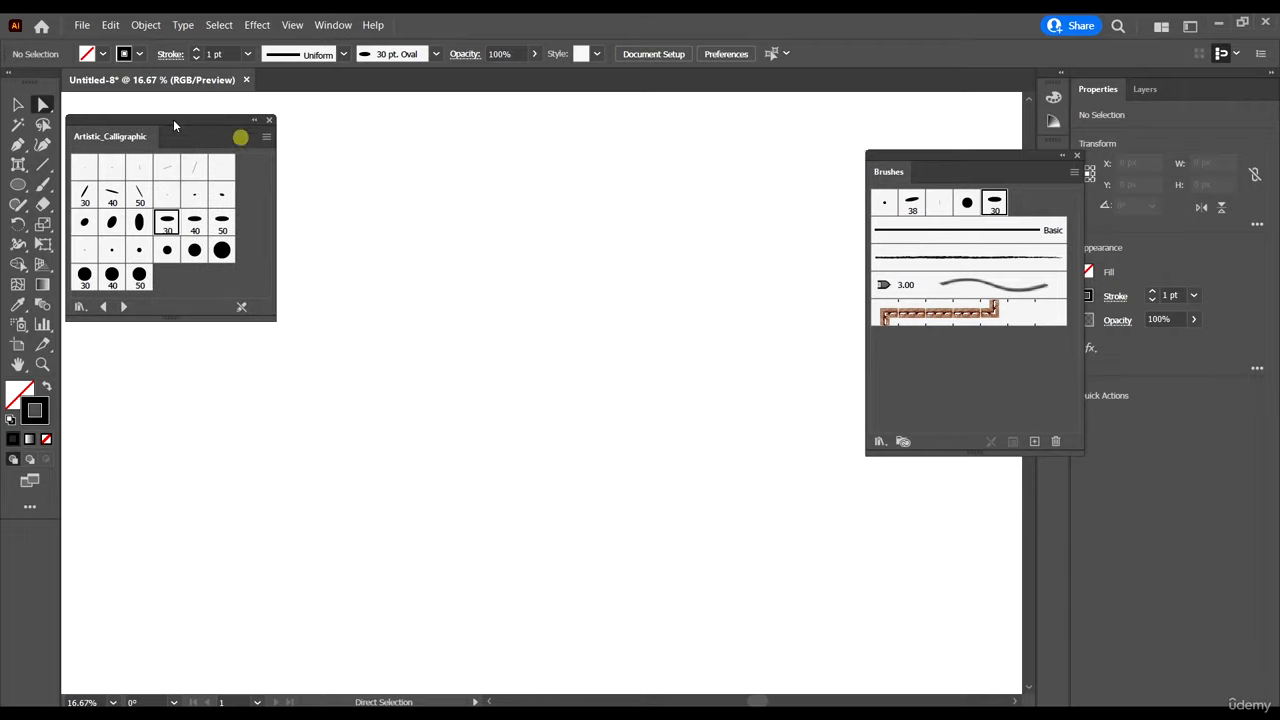
{"action": "left_click", "coordinate": [112, 197]}
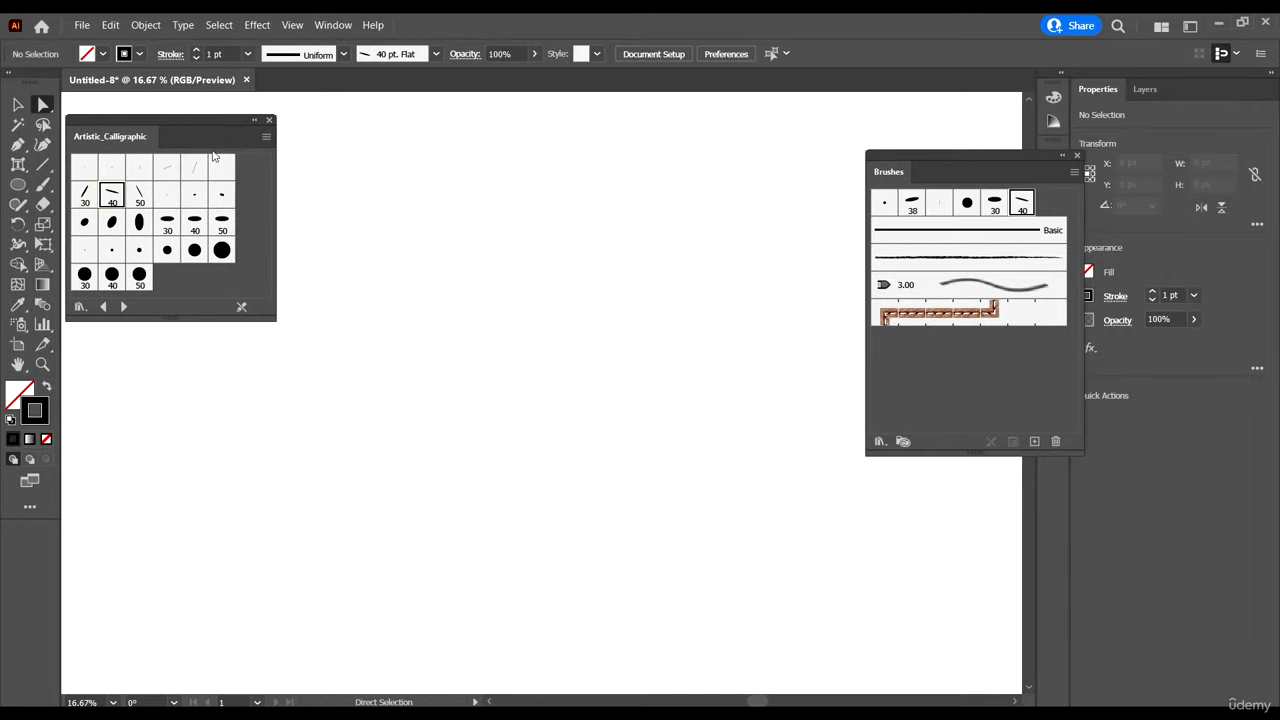
{"action": "left_click", "coordinate": [253, 120]}
{"action": "key", "text": "ctrl+minus"}
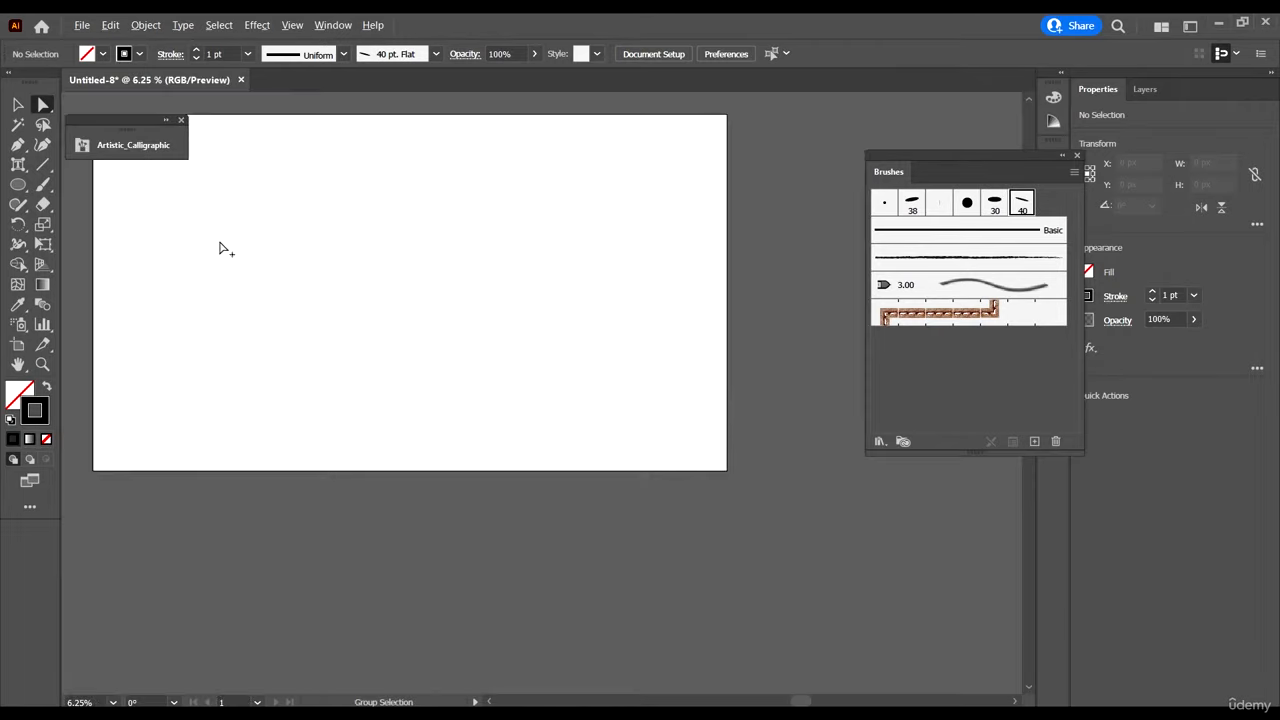
Step: Paint a large G about 1012 by 1441 px and a curled o about 629 by 538 px with the Flat brush
{"action": "left_click", "coordinate": [43, 184]}
{"action": "mouse_move", "coordinate": [437, 231]}
{"action": "left_mouse_down"}
{"action": "mouse_move", "coordinate": [363, 346]}
{"action": "mouse_move", "coordinate": [490, 281]}
{"action": "mouse_move", "coordinate": [316, 454]}
{"action": "left_mouse_up"}
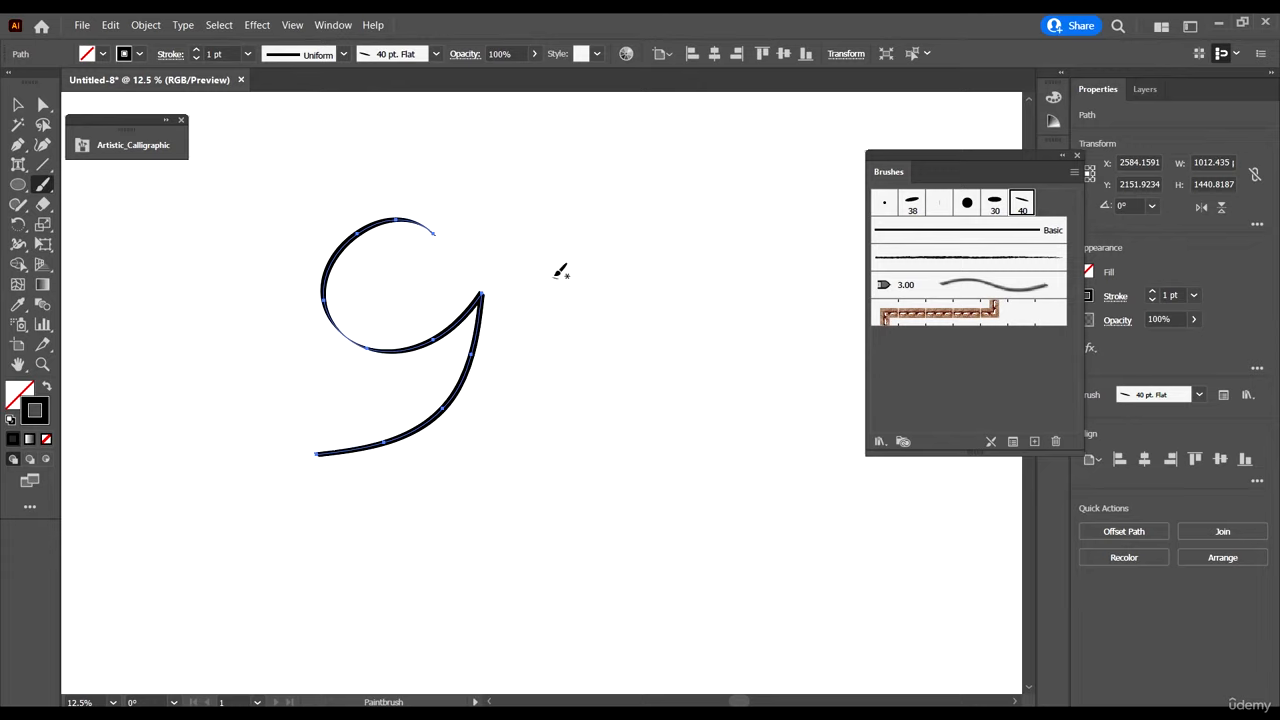
{"action": "mouse_move", "coordinate": [527, 278]}
{"action": "left_mouse_down"}
{"action": "mouse_move", "coordinate": [529, 320]}
{"action": "mouse_move", "coordinate": [548, 285]}
{"action": "mouse_move", "coordinate": [572, 322]}
{"action": "left_mouse_up"}
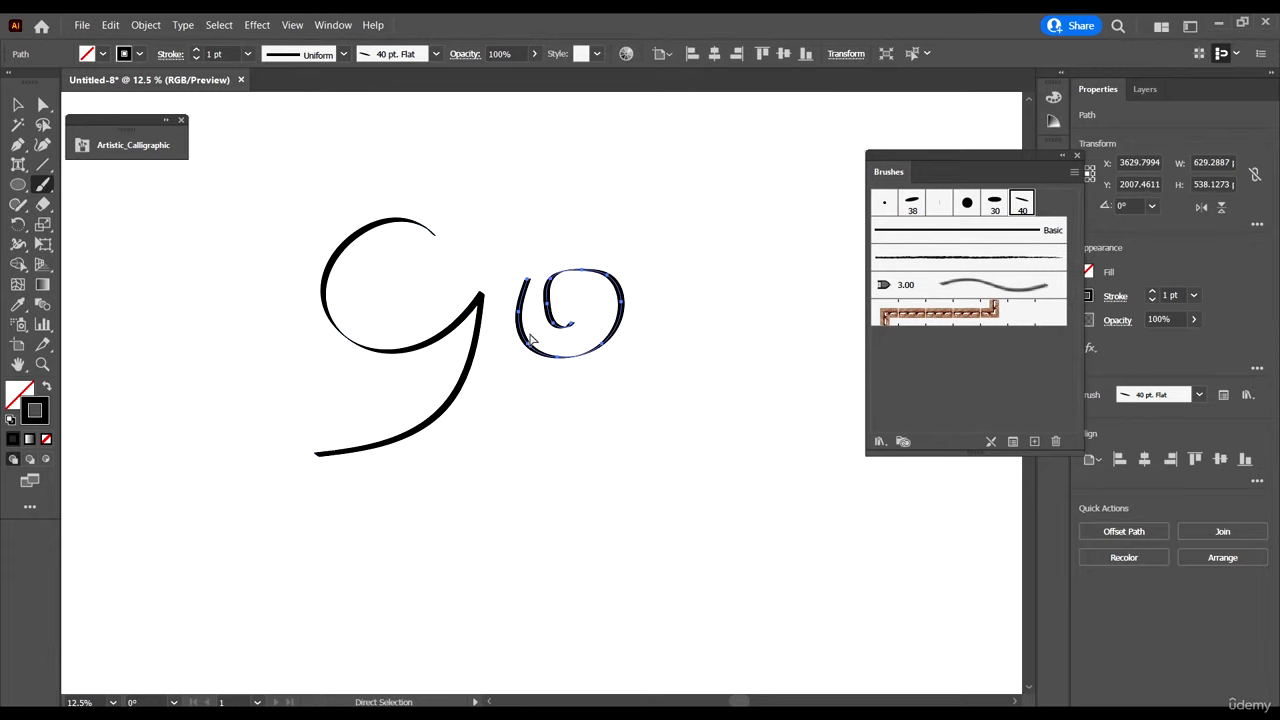
Step: Paint a second o about 615 by 550 px and a sweeping D about 2331 px wide to finish the word "Good"
{"action": "scroll", "coordinate": [531, 340], "scroll_direction": "right", "scroll_amount": 2}
{"action": "mouse_move", "coordinate": [648, 262]}
{"action": "left_mouse_down"}
{"action": "mouse_move", "coordinate": [593, 289]}
{"action": "mouse_move", "coordinate": [695, 320]}
{"action": "mouse_move", "coordinate": [652, 302]}
{"action": "left_mouse_up"}
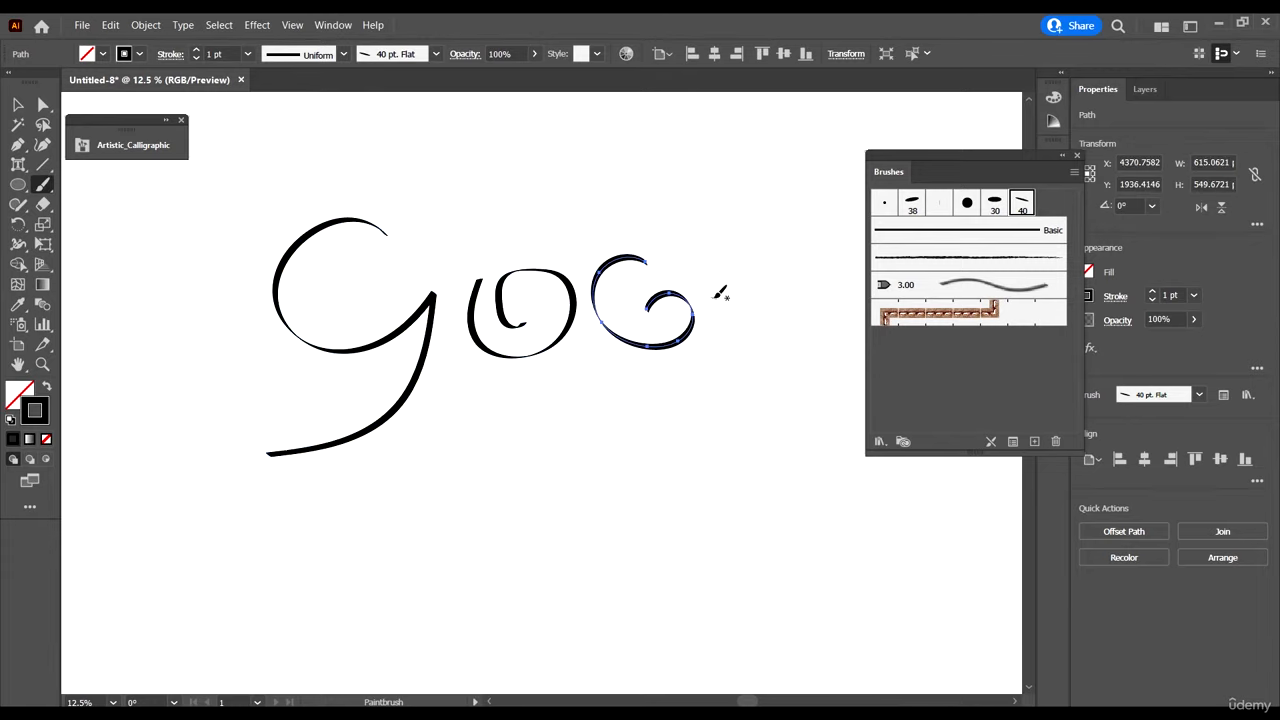
{"action": "scroll", "coordinate": [718, 293], "scroll_direction": "right", "scroll_amount": 2}
{"action": "left_click_drag", "start_coordinate": [701, 242], "coordinate": [641, 395]}
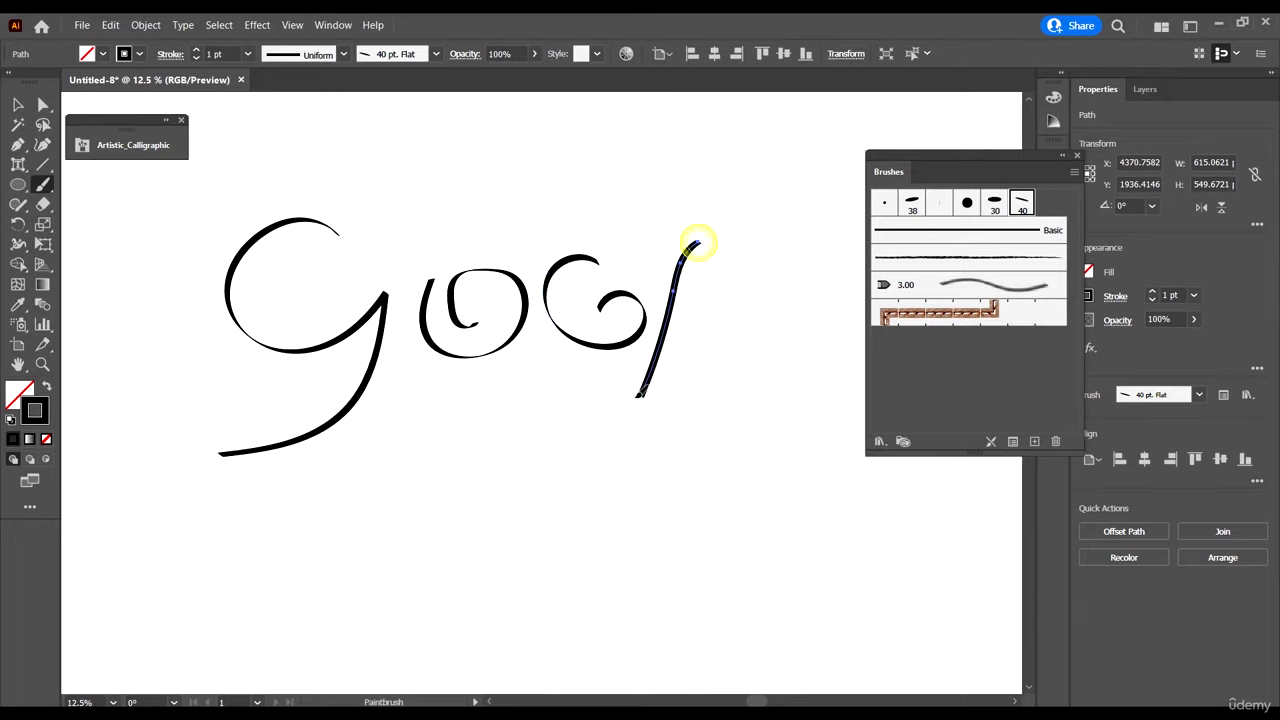
{"action": "mouse_move", "coordinate": [641, 262]}
{"action": "left_mouse_down"}
{"action": "mouse_move", "coordinate": [858, 212]}
{"action": "mouse_move", "coordinate": [464, 420]}
{"action": "left_mouse_up"}
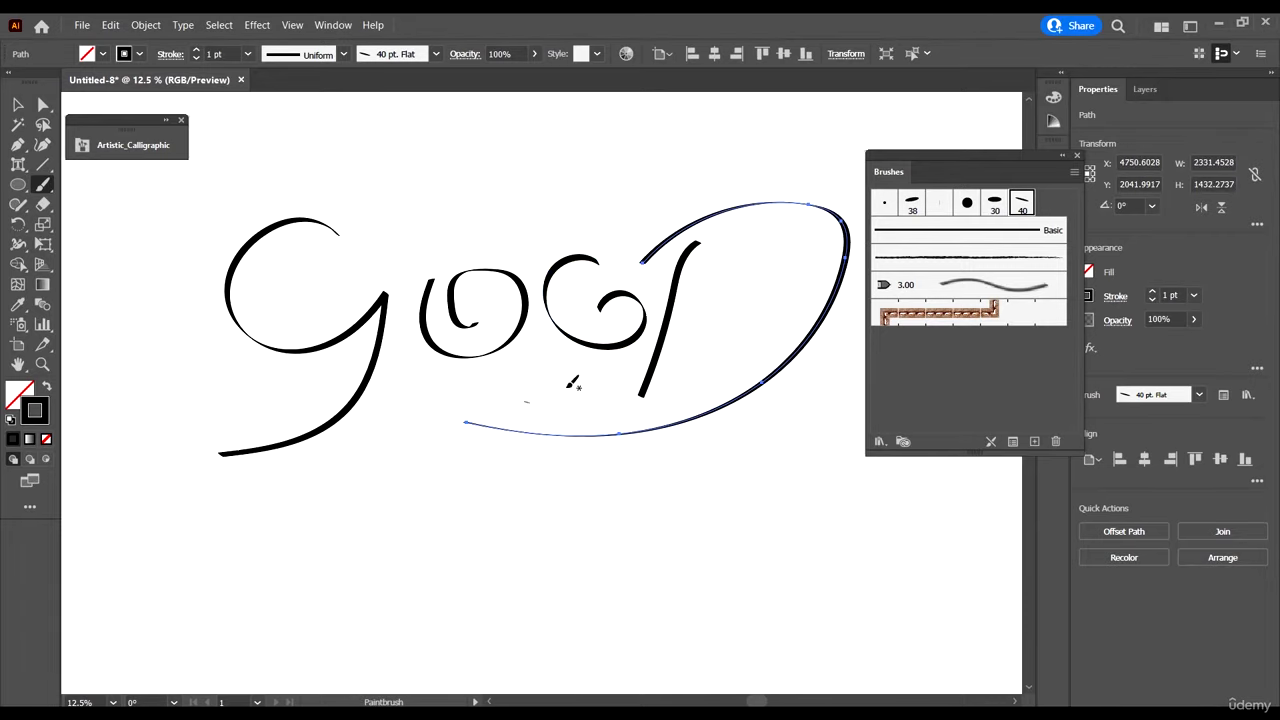
Step: Paint the word "Vibes" beneath "Good" with a large V, a small i, a B about 979 by 918 px and a joined "es"
{"action": "scroll", "coordinate": [566, 372], "scroll_direction": "down", "scroll_amount": 2}
{"action": "mouse_move", "coordinate": [403, 356]}
{"action": "left_mouse_down"}
{"action": "mouse_move", "coordinate": [367, 511]}
{"action": "mouse_move", "coordinate": [251, 557]}
{"action": "mouse_move", "coordinate": [397, 564]}
{"action": "mouse_move", "coordinate": [590, 398]}
{"action": "left_mouse_up"}
{"action": "left_click_drag", "start_coordinate": [576, 458], "coordinate": [510, 552]}
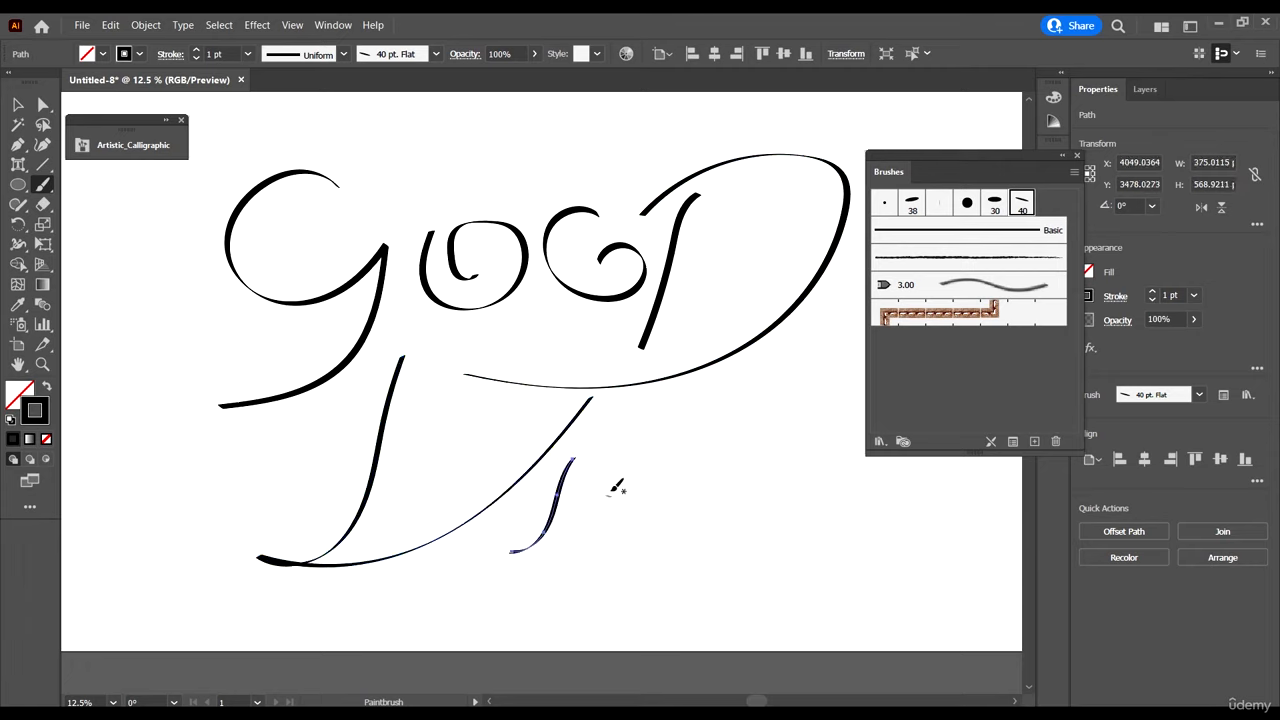
{"action": "mouse_move", "coordinate": [614, 462]}
{"action": "left_mouse_down"}
{"action": "mouse_move", "coordinate": [580, 546]}
{"action": "mouse_move", "coordinate": [638, 445]}
{"action": "mouse_move", "coordinate": [703, 487]}
{"action": "mouse_move", "coordinate": [592, 516]}
{"action": "mouse_move", "coordinate": [667, 568]}
{"action": "mouse_move", "coordinate": [548, 587]}
{"action": "left_mouse_up"}
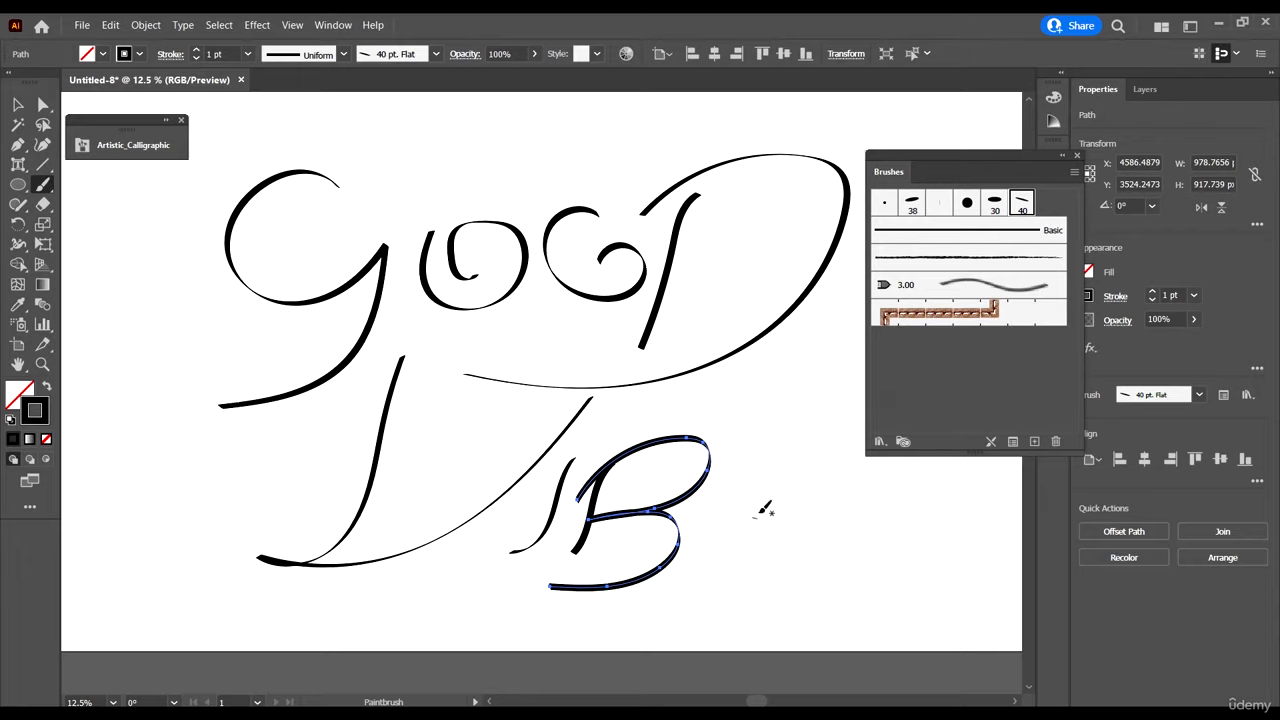
{"action": "left_click_drag", "start_coordinate": [706, 527], "coordinate": [826, 540]}
{"action": "mouse_move", "coordinate": [840, 466]}
{"action": "left_mouse_down"}
{"action": "mouse_move", "coordinate": [857, 514]}
{"action": "mouse_move", "coordinate": [727, 578]}
{"action": "left_mouse_up"}
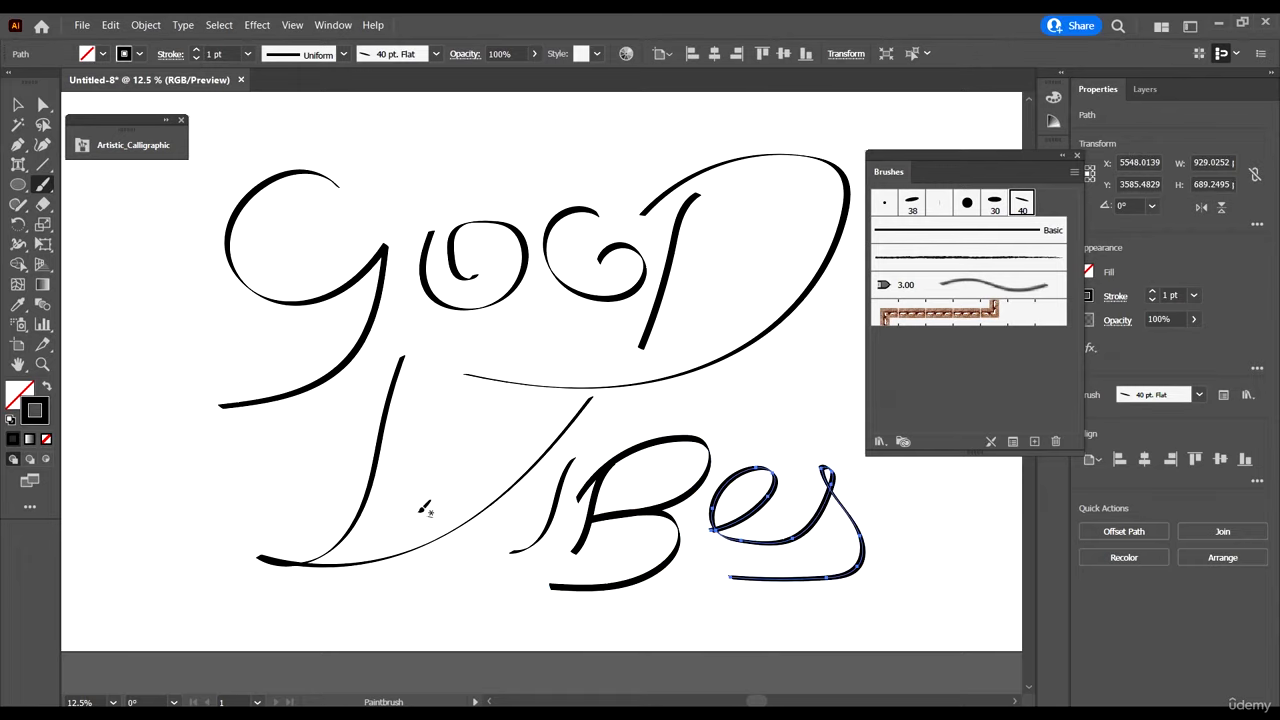
Step: Scale the whole lettering down to about 1630 by 1101 px and move it to about X 3353, Y 2070 px
{"action": "scroll", "coordinate": [498, 515], "scroll_direction": "down", "scroll_amount": 3}
{"action": "scroll", "coordinate": [518, 492], "scroll_direction": "up", "scroll_amount": 2}
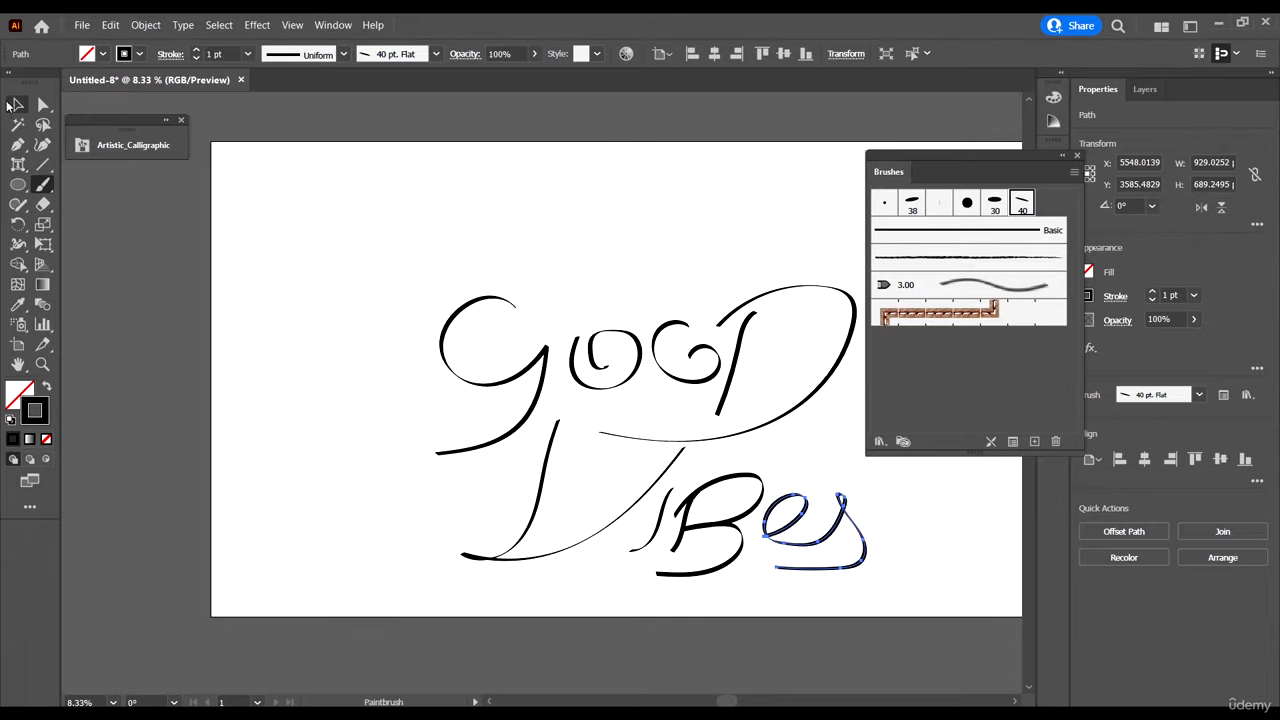
{"action": "left_click", "coordinate": [16, 104]}
{"action": "mouse_move", "coordinate": [314, 177]}
{"action": "left_mouse_down"}
{"action": "mouse_move", "coordinate": [846, 581]}
{"action": "mouse_move", "coordinate": [703, 420]}
{"action": "mouse_move", "coordinate": [637, 390]}
{"action": "left_mouse_up"}
{"action": "scroll", "coordinate": [524, 337], "scroll_direction": "up", "scroll_amount": 1}
{"action": "scroll", "coordinate": [522, 334], "scroll_direction": "up", "scroll_amount": 1}
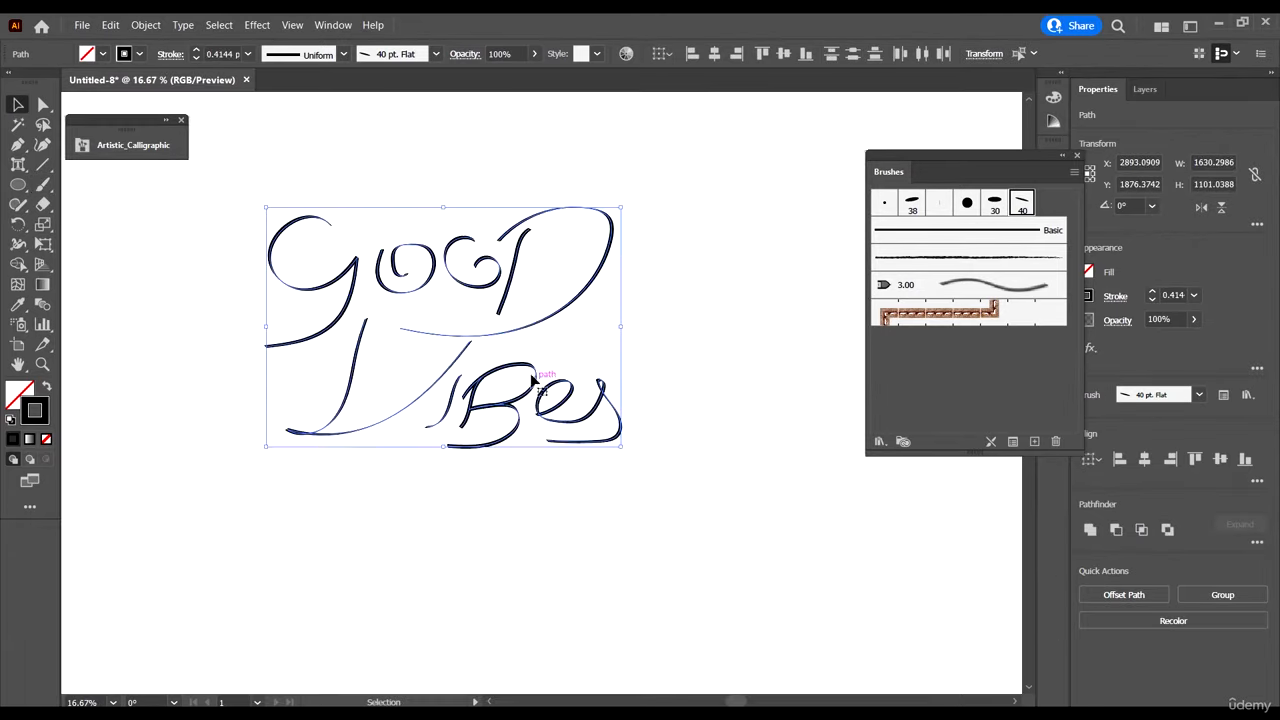
{"action": "left_click_drag", "start_coordinate": [535, 369], "coordinate": [635, 411]}
{"action": "scroll", "coordinate": [765, 409], "scroll_direction": "up", "scroll_amount": 1}
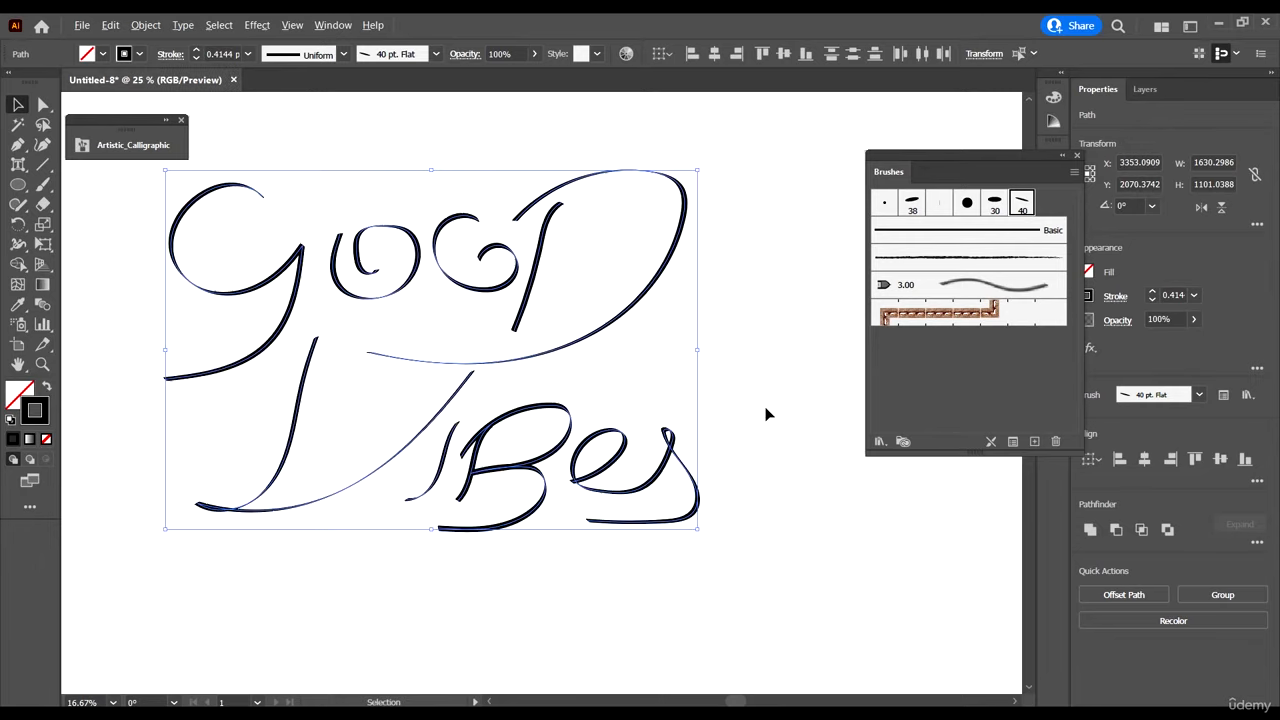
{"action": "left_click", "coordinate": [756, 434]}
{"action": "scroll", "coordinate": [357, 322], "scroll_direction": "up", "scroll_amount": 1}
{"action": "scroll", "coordinate": [441, 362], "scroll_direction": "down", "scroll_amount": 1}
{"action": "scroll", "coordinate": [568, 406], "scroll_direction": "down", "scroll_amount": 1}
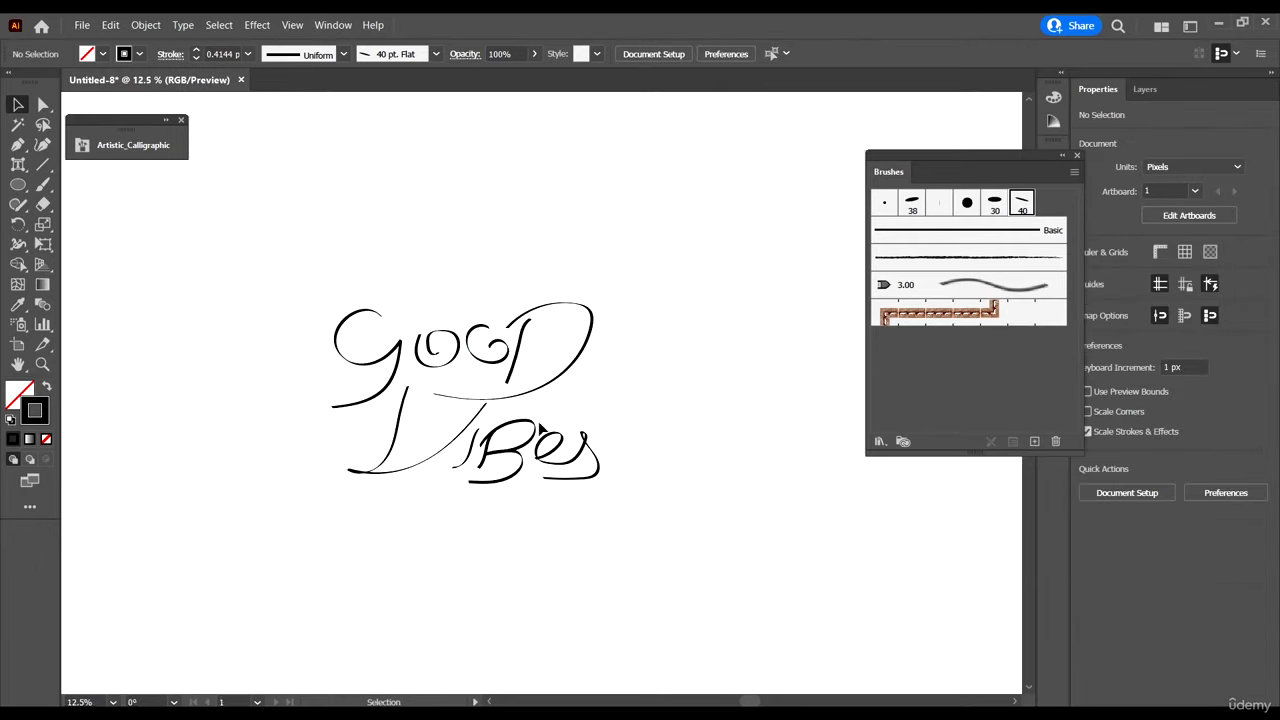
Step: Try the 20 pt. Oval and 15 pt. Round calligraphic brushes on all the lettering, and settle on the 30 pt. Oval
{"action": "left_click_drag", "start_coordinate": [612, 517], "coordinate": [330, 431]}
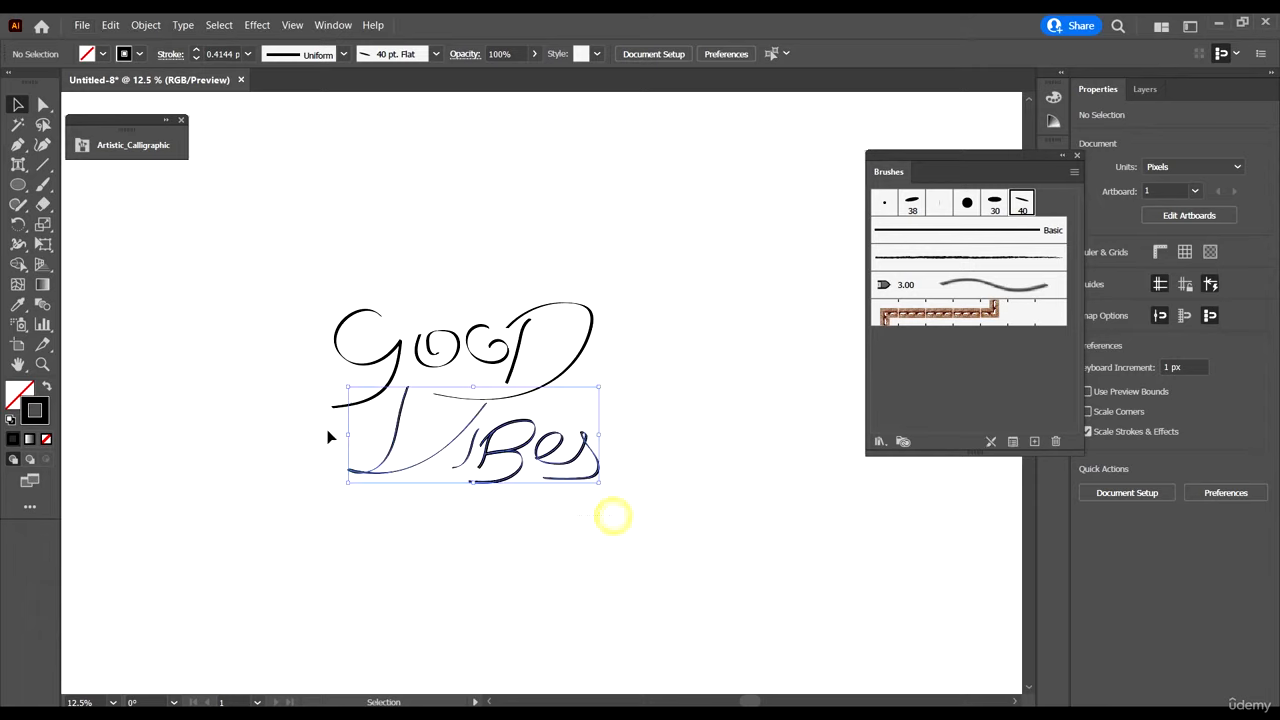
{"action": "left_click", "coordinate": [331, 432]}
{"action": "scroll", "coordinate": [559, 495], "scroll_direction": "up", "scroll_amount": 1}
{"action": "left_click_drag", "start_coordinate": [634, 546], "coordinate": [128, 235]}
{"action": "scroll", "coordinate": [661, 558], "scroll_direction": "up", "scroll_amount": 1}
{"action": "scroll", "coordinate": [376, 282], "scroll_direction": "up", "scroll_amount": 1}
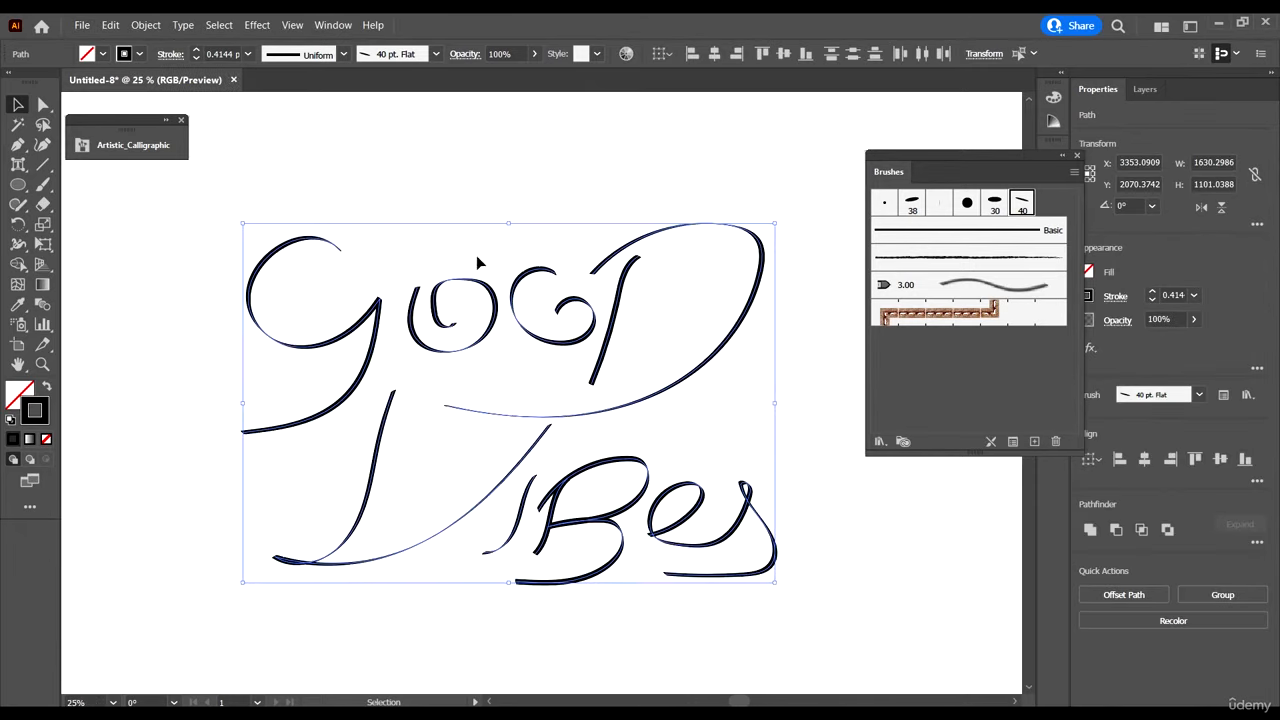
{"action": "left_click", "coordinate": [110, 148]}
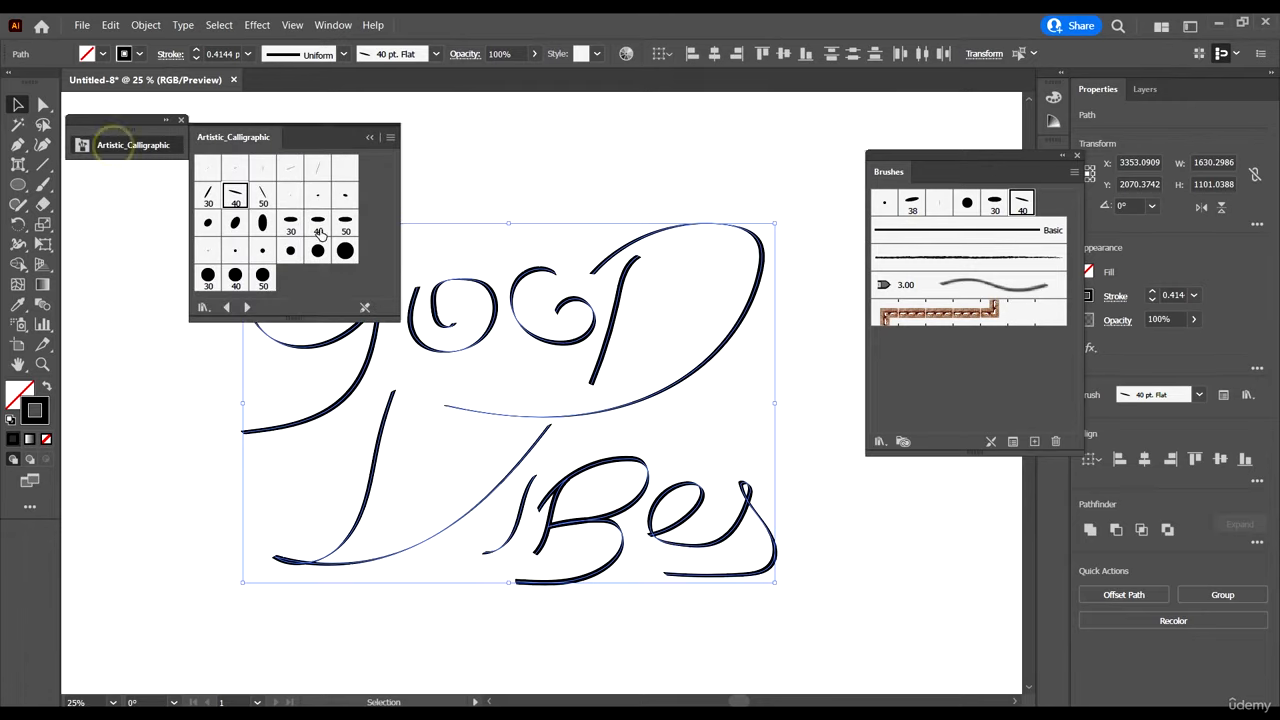
{"action": "left_click", "coordinate": [262, 225]}
{"action": "mouse_move", "coordinate": [295, 133]}
{"action": "left_mouse_down"}
{"action": "mouse_move", "coordinate": [757, 122]}
{"action": "mouse_move", "coordinate": [939, 94]}
{"action": "mouse_move", "coordinate": [951, 107]}
{"action": "left_mouse_up"}
{"action": "left_click", "coordinate": [968, 218]}
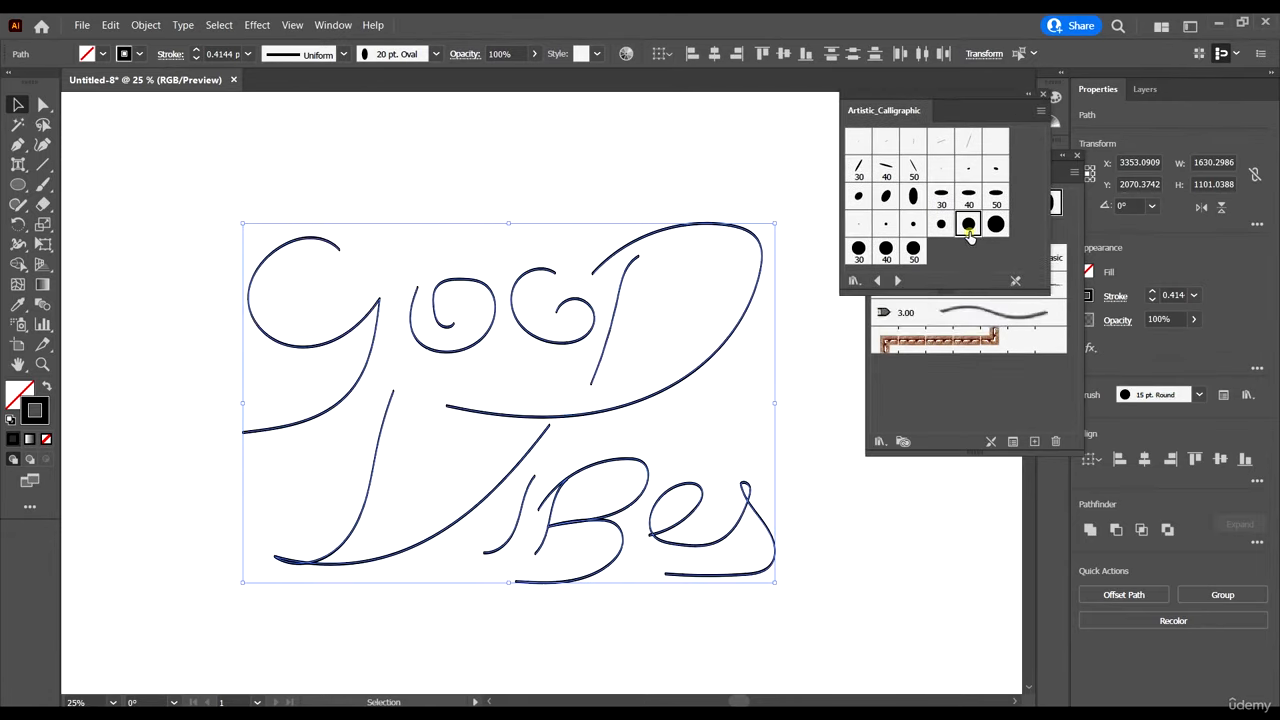
{"action": "left_click", "coordinate": [942, 197]}
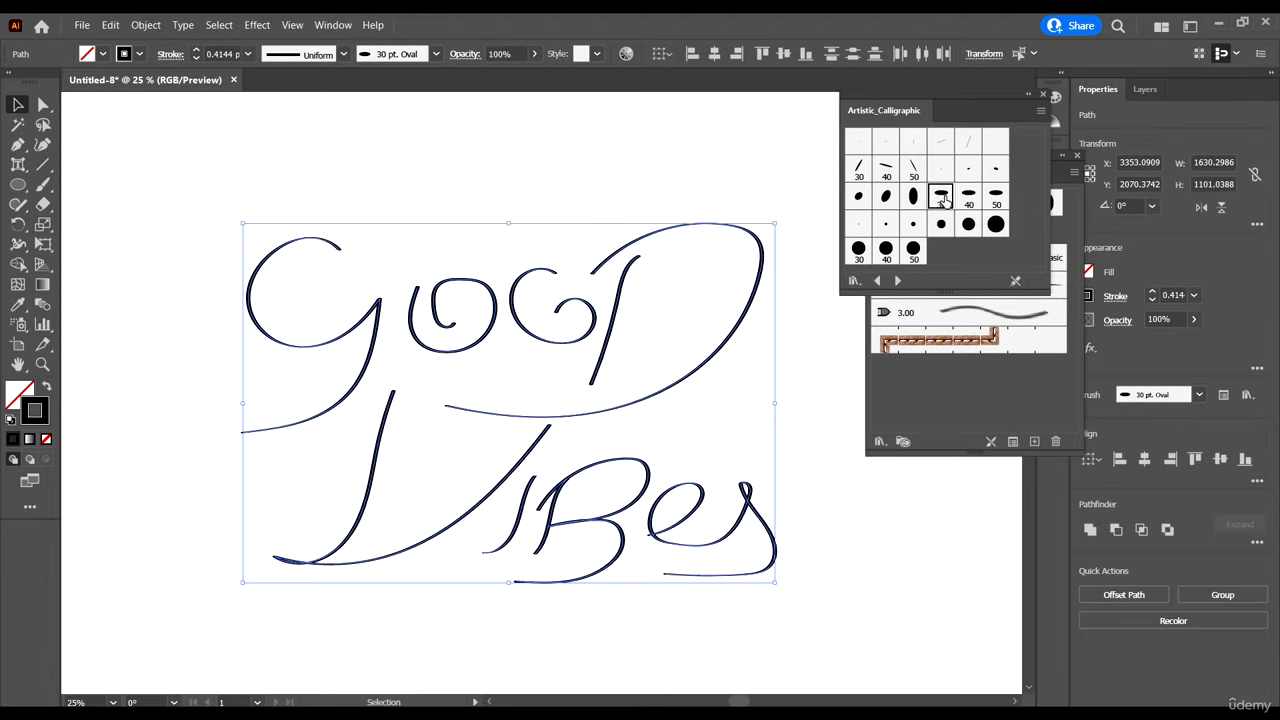
Step: Try stroke weights from 4 pt down to 1 pt on the lettering, and set the weight to 2 pt
{"action": "left_click", "coordinate": [216, 53]}
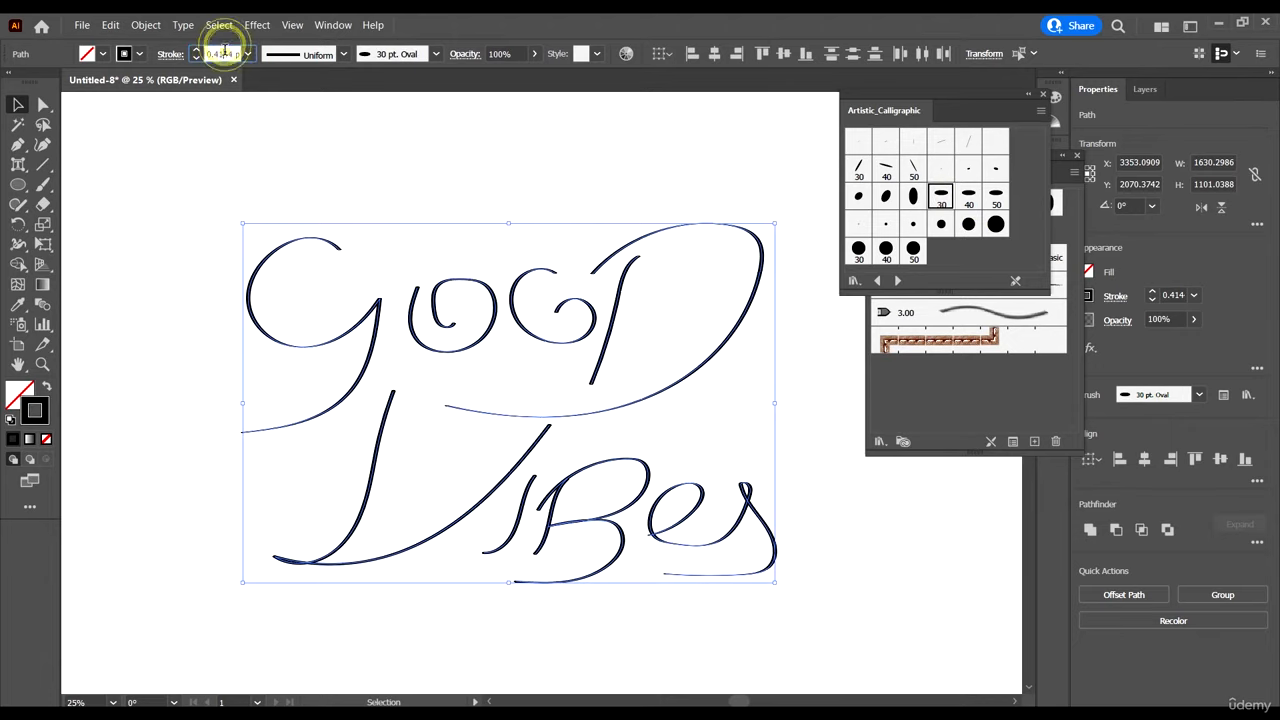
{"action": "type", "text": "4"}
{"action": "key", "text": "Return"}
{"action": "key", "text": "Down"}
{"action": "key", "text": "Down"}
{"action": "key", "text": "Down"}
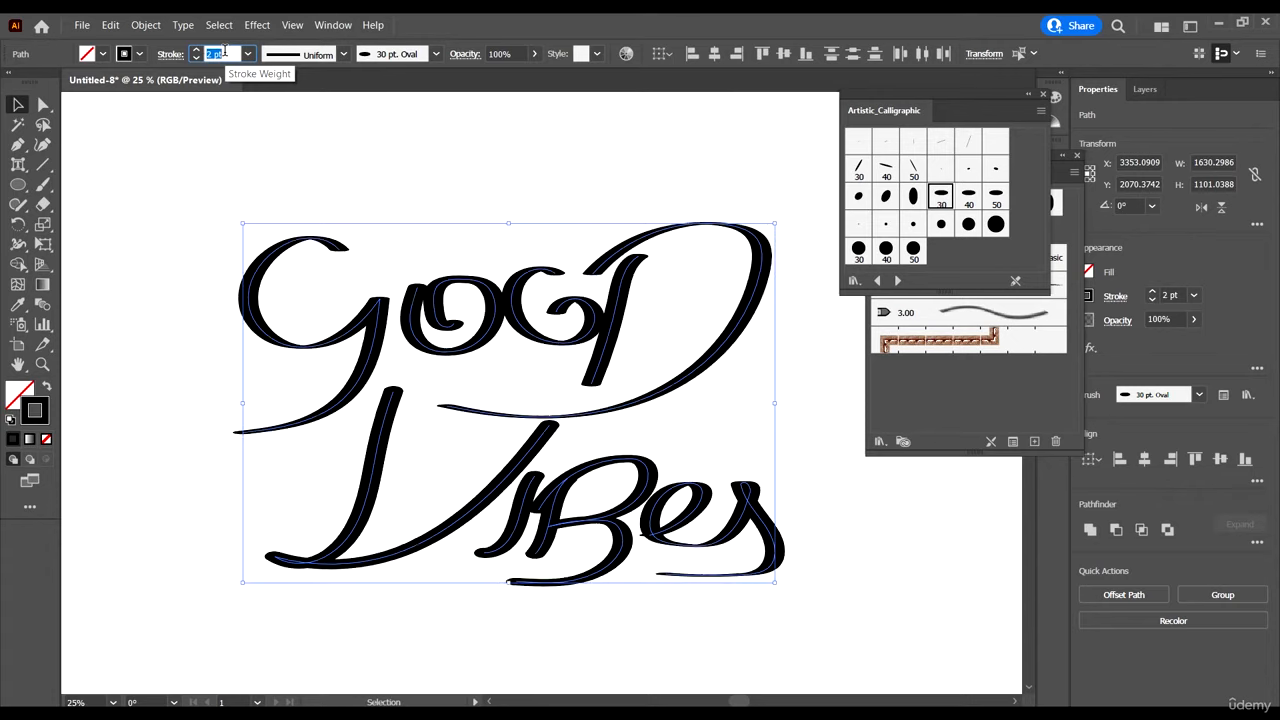
{"action": "key", "text": "Down"}
{"action": "key", "text": "Up"}
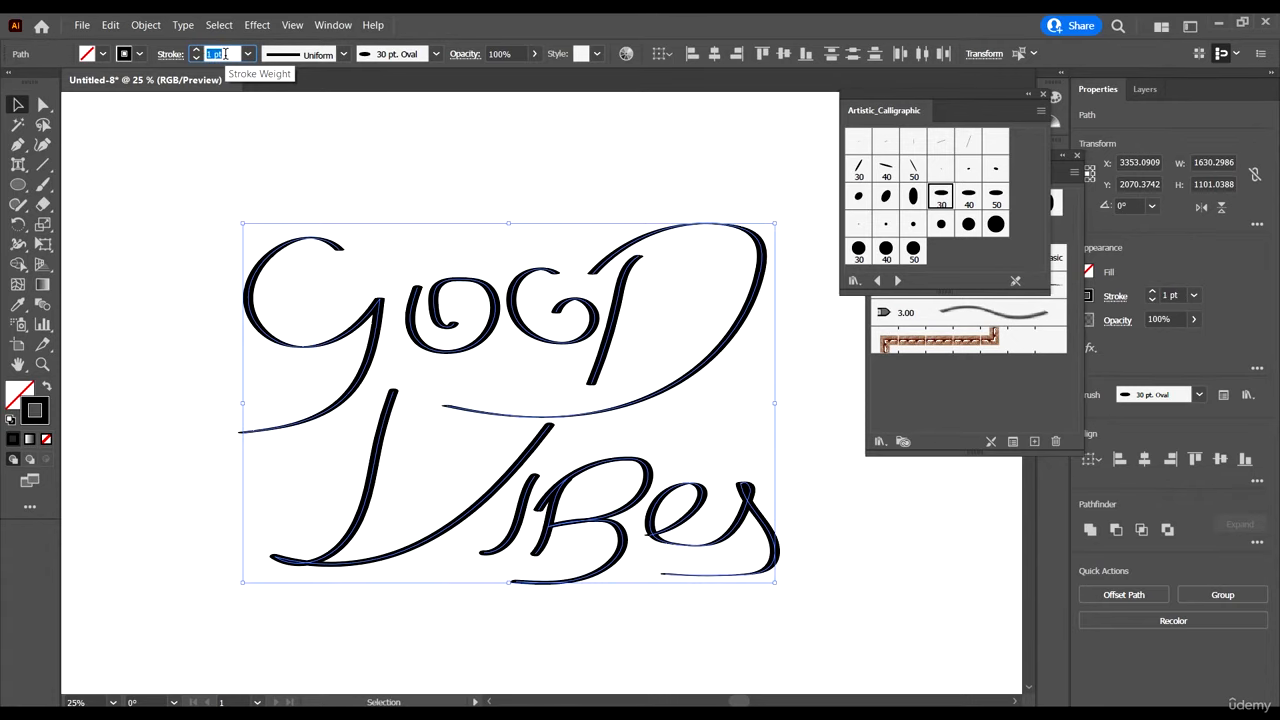
{"action": "key", "text": "Up"}
Step: Try the 40 pt. Flat, 40 pt. Oval and 20 pt. Round brushes on the lettering, and return to the 30 pt. Oval
{"action": "left_click", "coordinate": [886, 170]}
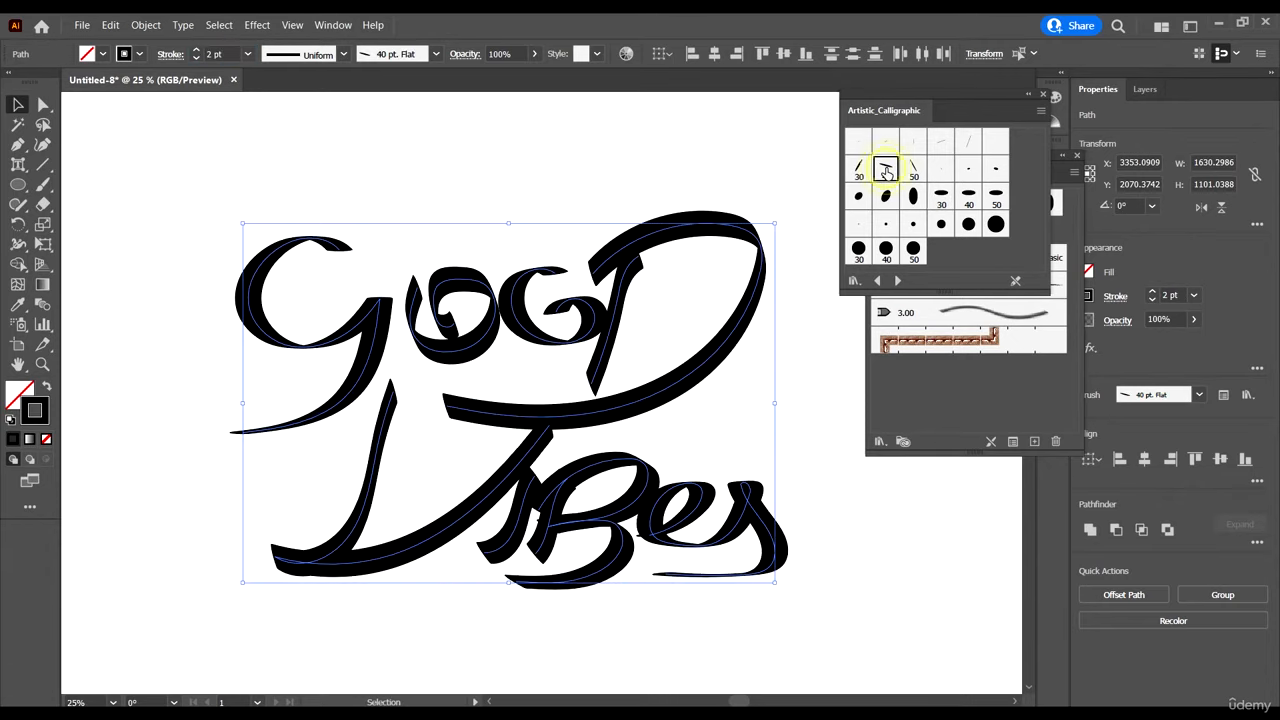
{"action": "left_click", "coordinate": [941, 198]}
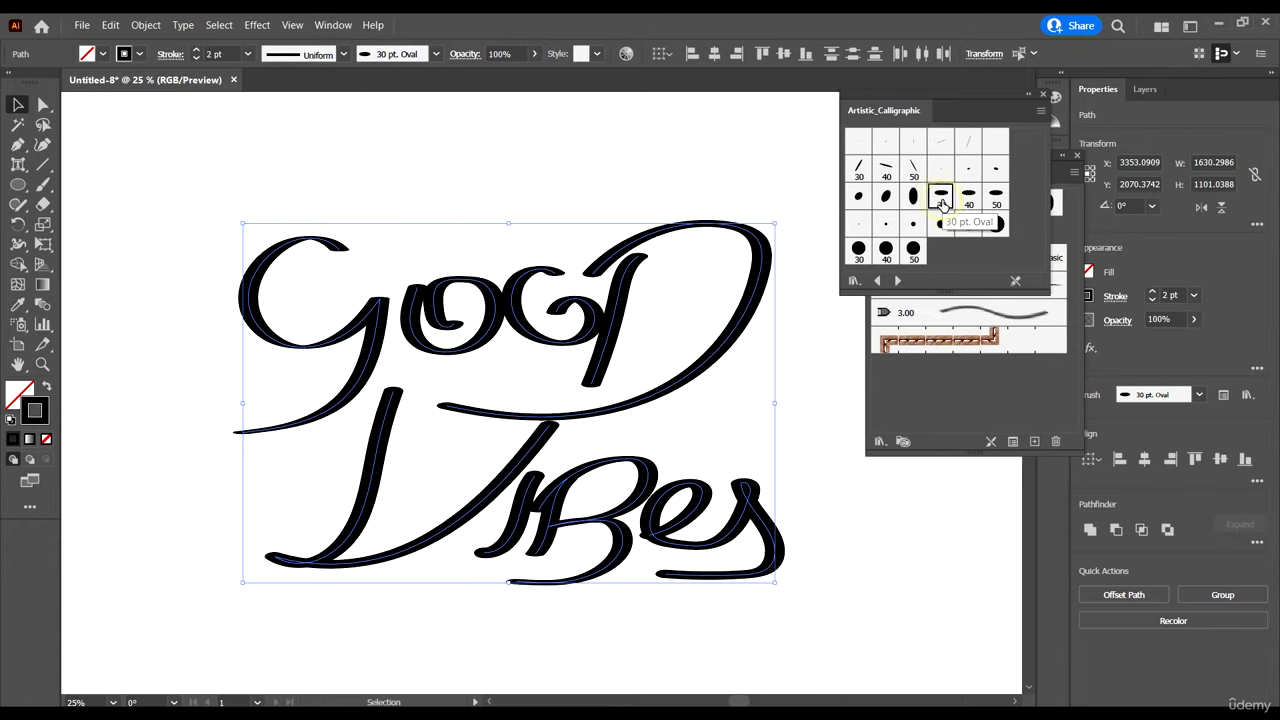
{"action": "left_click", "coordinate": [967, 200]}
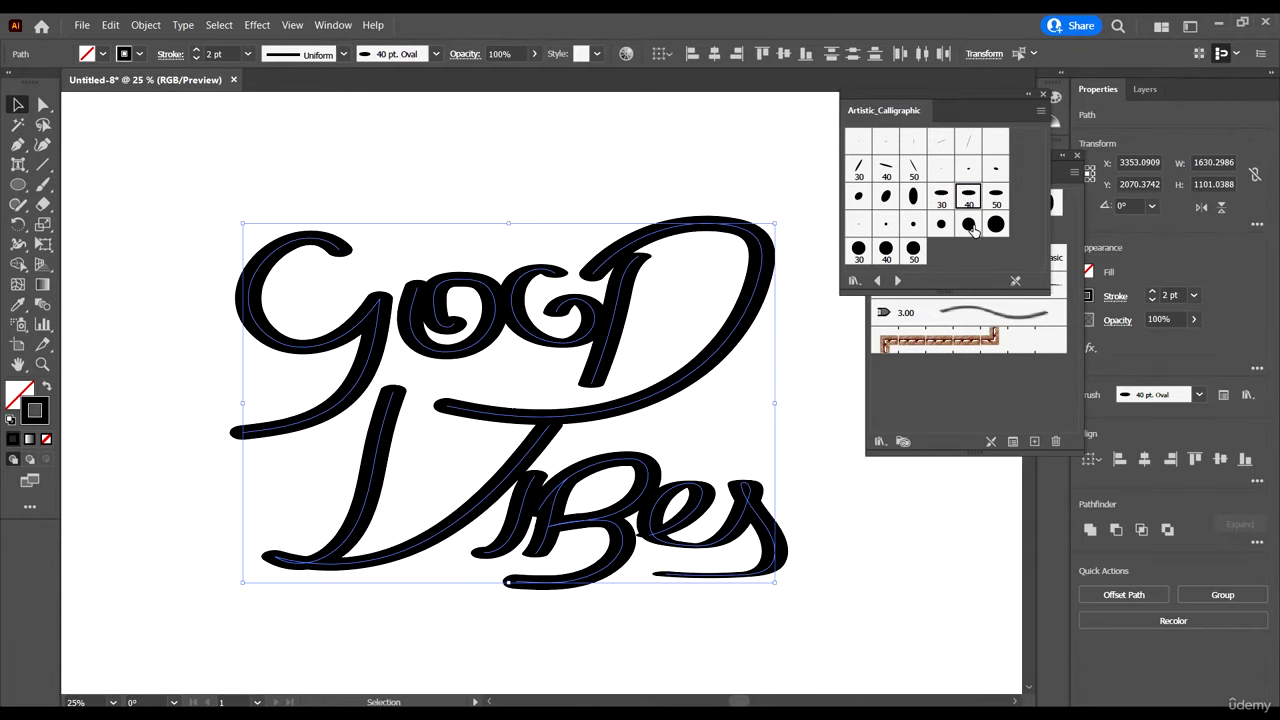
{"action": "left_click", "coordinate": [996, 224]}
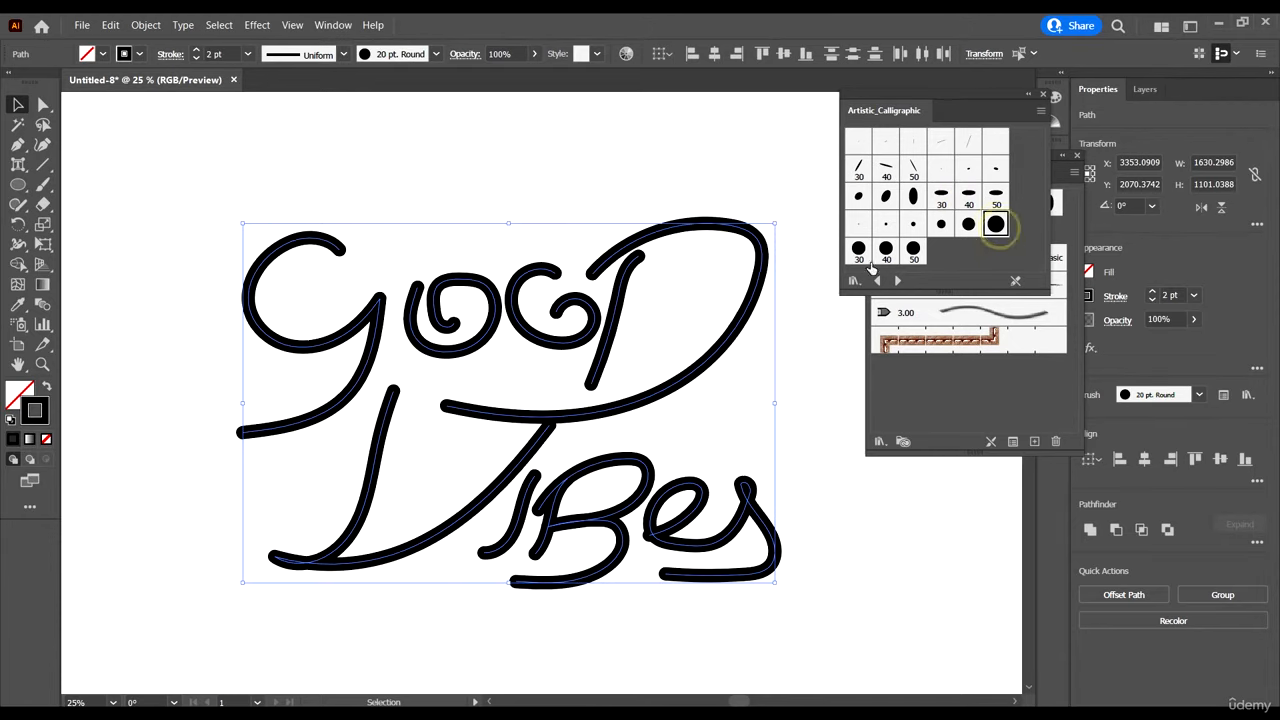
{"action": "left_click", "coordinate": [969, 200]}
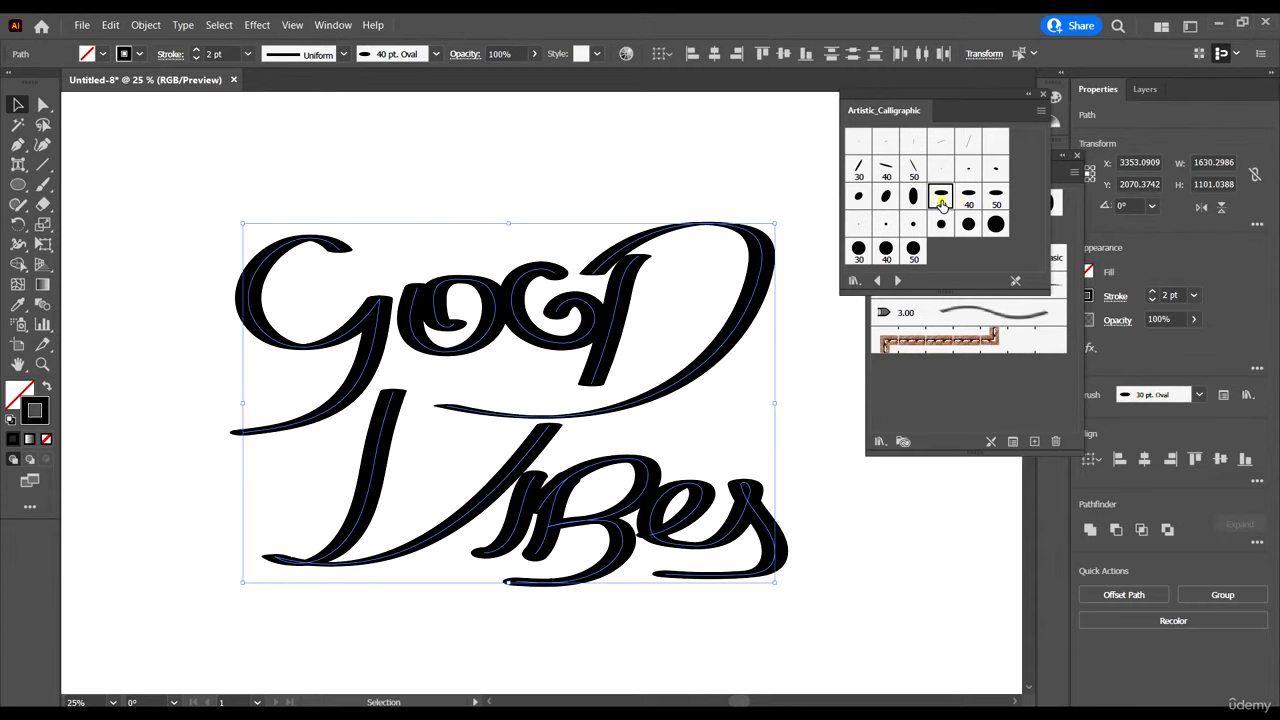
{"action": "left_click", "coordinate": [941, 200]}
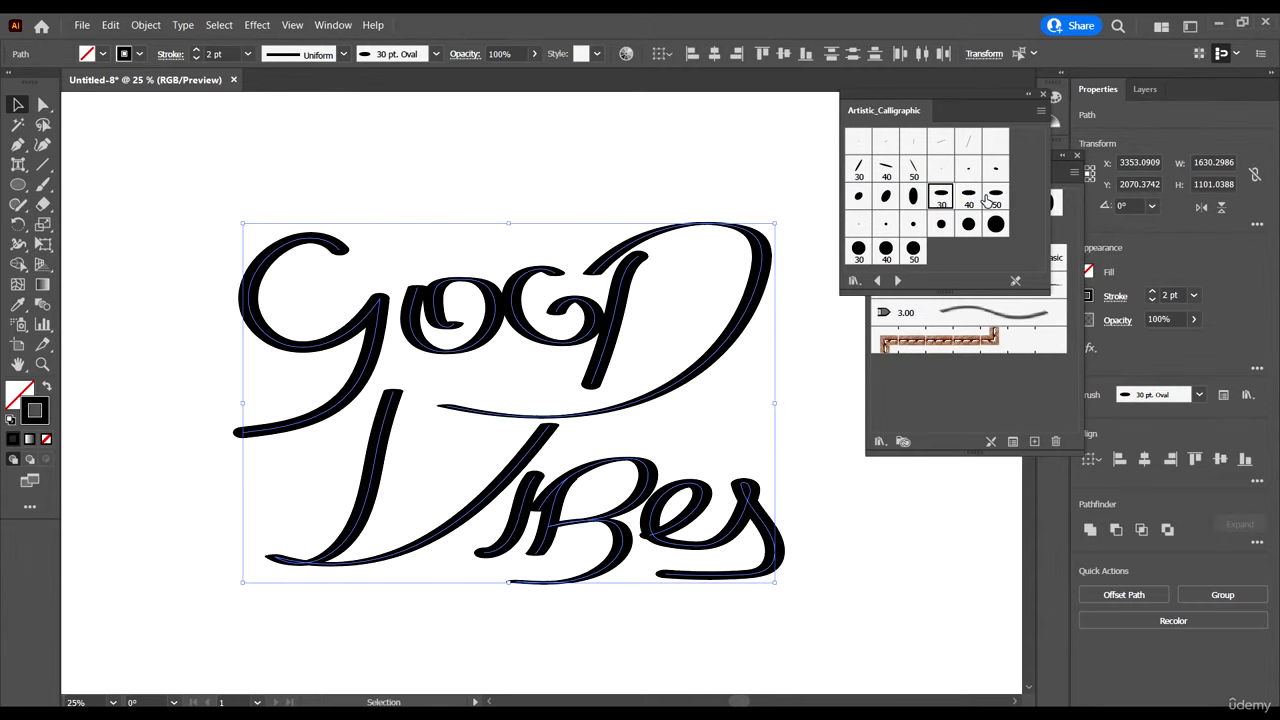
{"action": "left_click", "coordinate": [941, 197]}
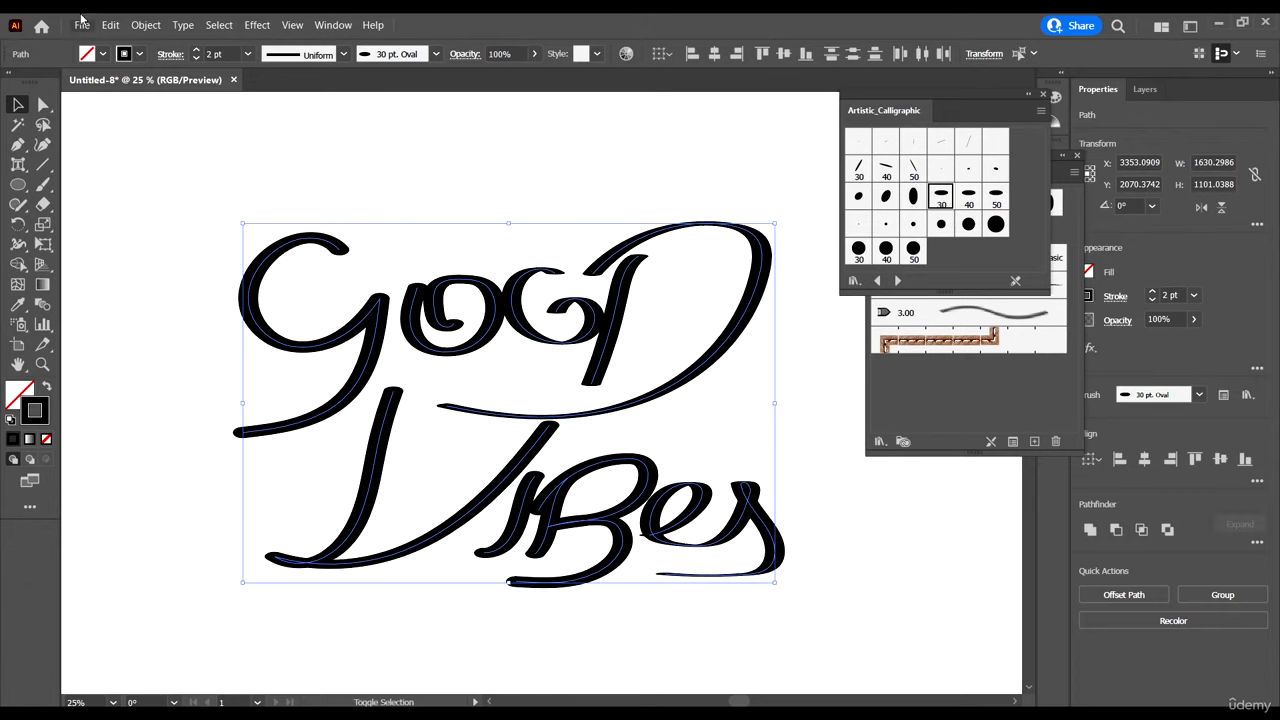
Step: Set the stroke weight of the lettering to 1 pt and deselect it
{"action": "left_click", "coordinate": [218, 54]}
{"action": "key", "text": "Down"}
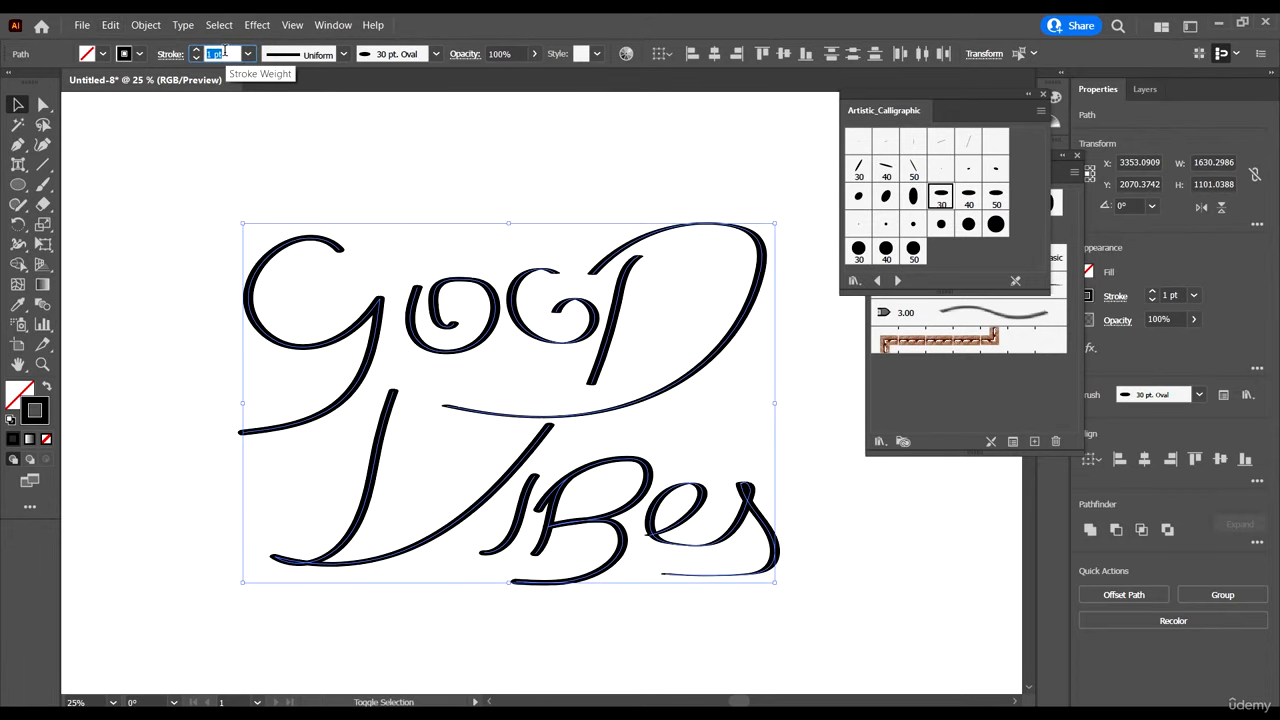
{"action": "left_click", "coordinate": [17, 104]}
{"action": "left_click", "coordinate": [366, 158]}
{"action": "key", "text": "ctrl+minus"}
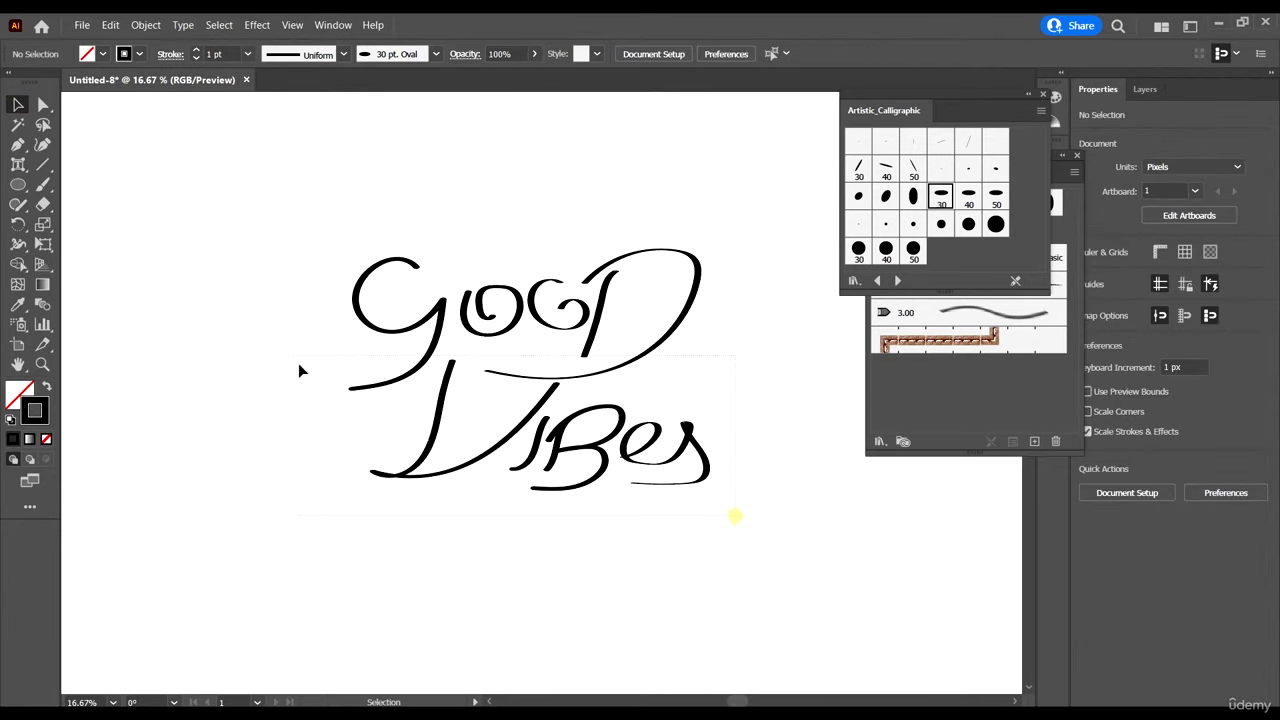
Step: Shift the word "Vibes" slightly to the right and closer beneath "Good", and deselect it
{"action": "left_click_drag", "start_coordinate": [298, 370], "coordinate": [674, 436]}
{"action": "left_click", "coordinate": [718, 531]}
{"action": "key", "text": "ctrl+minus"}
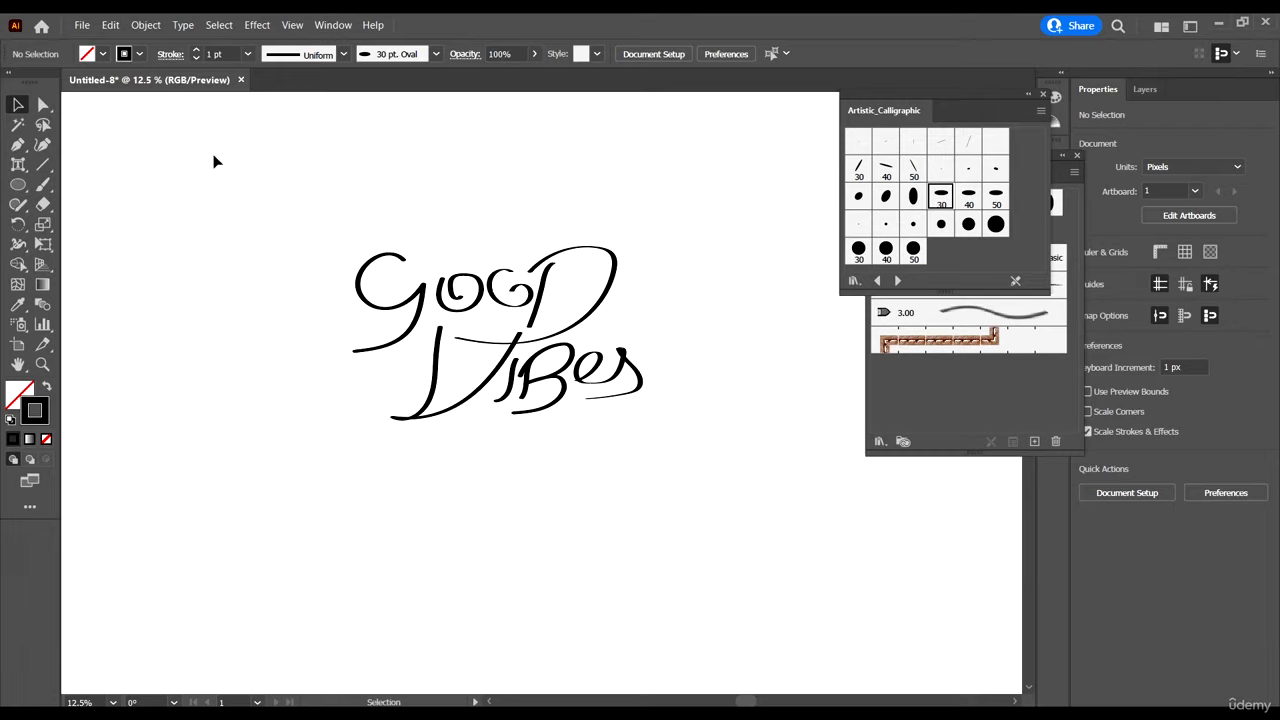
Step: Paint the joined word "Only" about 2103 by 1046 px beneath "Vibes" with the 30 pt. Oval brush
{"action": "left_click", "coordinate": [42, 184]}
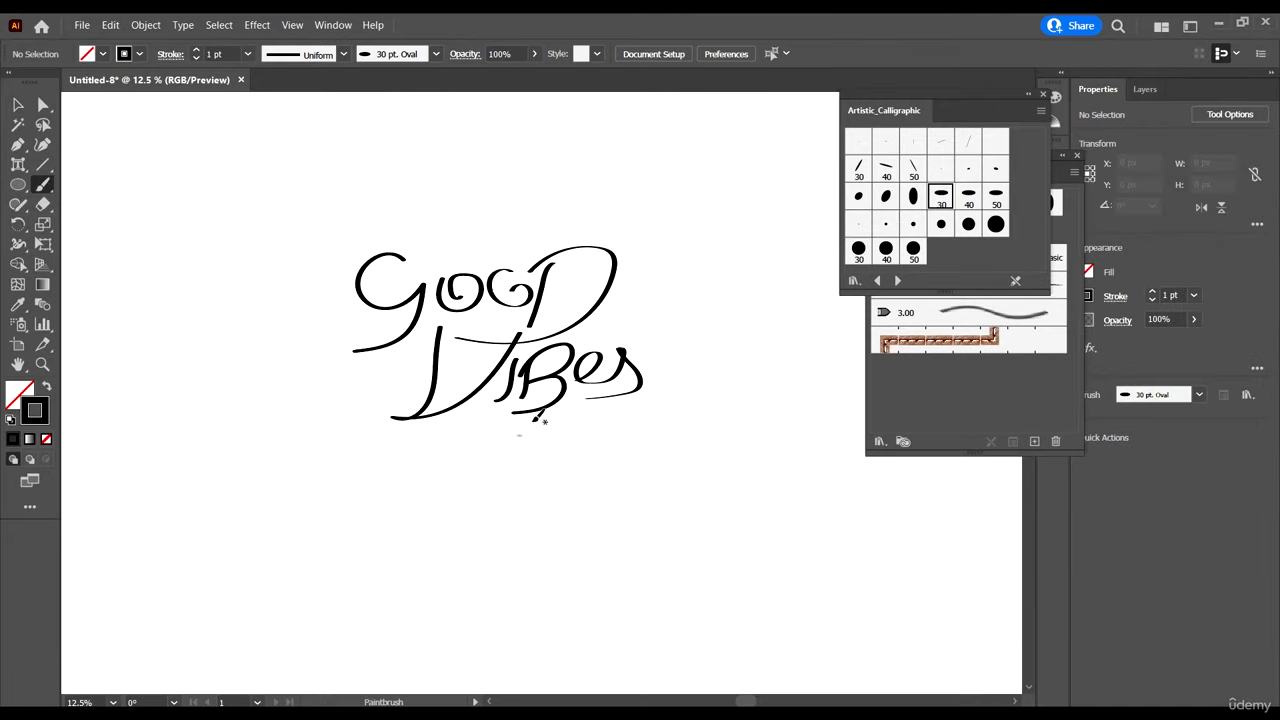
{"action": "scroll", "coordinate": [537, 420], "scroll_direction": "down", "scroll_amount": 1}
{"action": "mouse_move", "coordinate": [376, 379]}
{"action": "left_mouse_down"}
{"action": "mouse_move", "coordinate": [511, 384]}
{"action": "mouse_move", "coordinate": [416, 426]}
{"action": "mouse_move", "coordinate": [533, 453]}
{"action": "mouse_move", "coordinate": [564, 422]}
{"action": "mouse_move", "coordinate": [597, 451]}
{"action": "mouse_move", "coordinate": [617, 422]}
{"action": "mouse_move", "coordinate": [679, 418]}
{"action": "mouse_move", "coordinate": [380, 511]}
{"action": "left_mouse_up"}
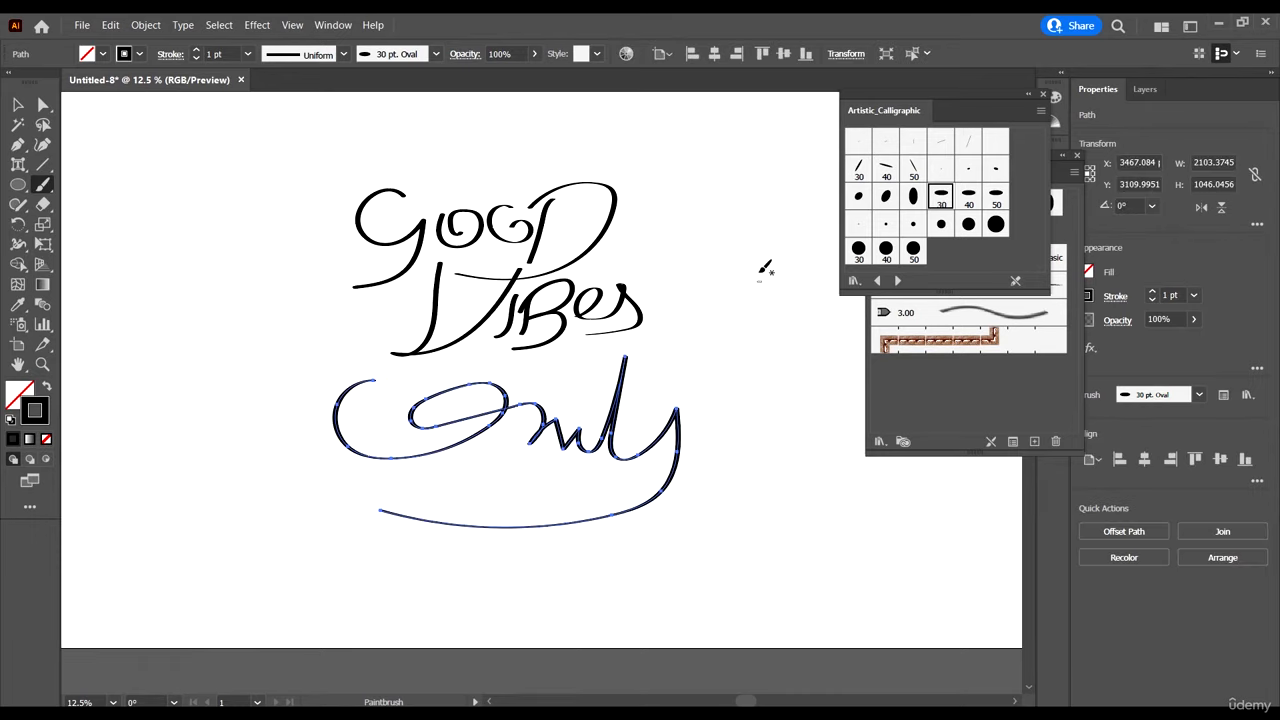
Step: Paint a zigzag stroke about 766 by 1649 px beside the lettering, and delete it
{"action": "mouse_move", "coordinate": [771, 195]}
{"action": "left_mouse_down"}
{"action": "mouse_move", "coordinate": [717, 281]}
{"action": "mouse_move", "coordinate": [792, 447]}
{"action": "left_mouse_up"}
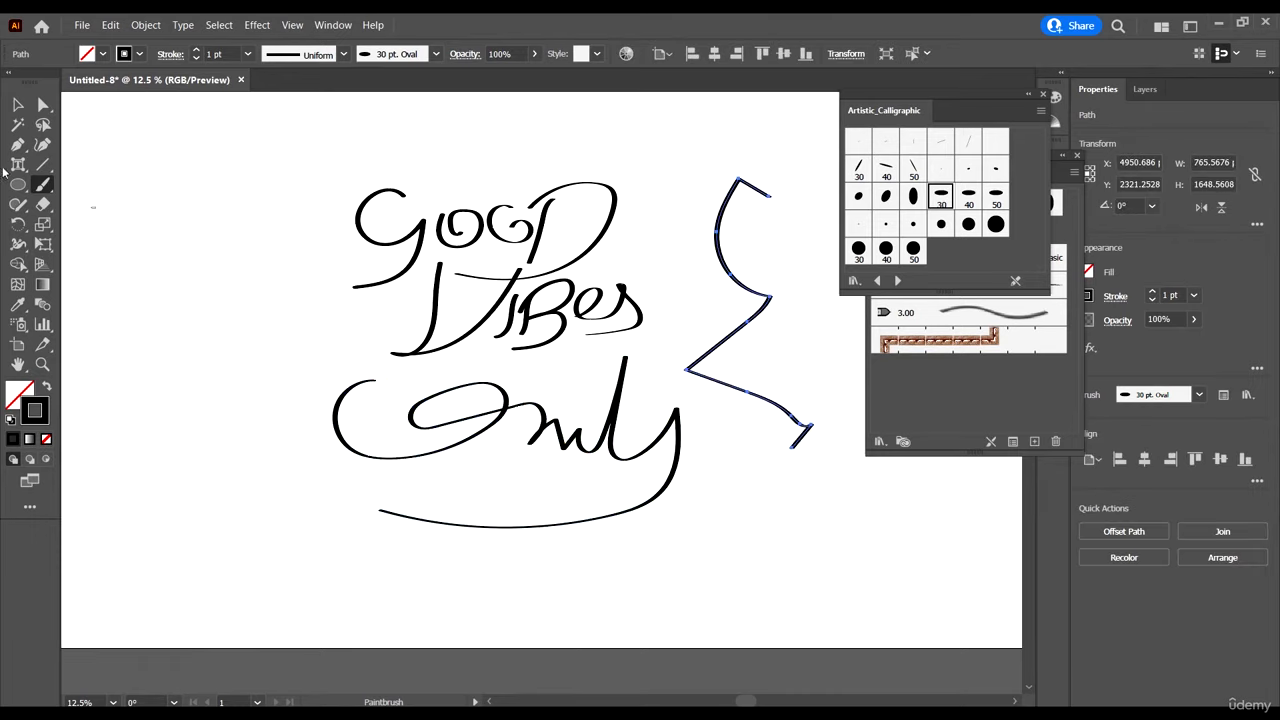
{"action": "left_click", "coordinate": [18, 103]}
{"action": "key", "text": "Delete"}
{"action": "scroll", "coordinate": [569, 359], "scroll_direction": "up", "scroll_amount": 1}
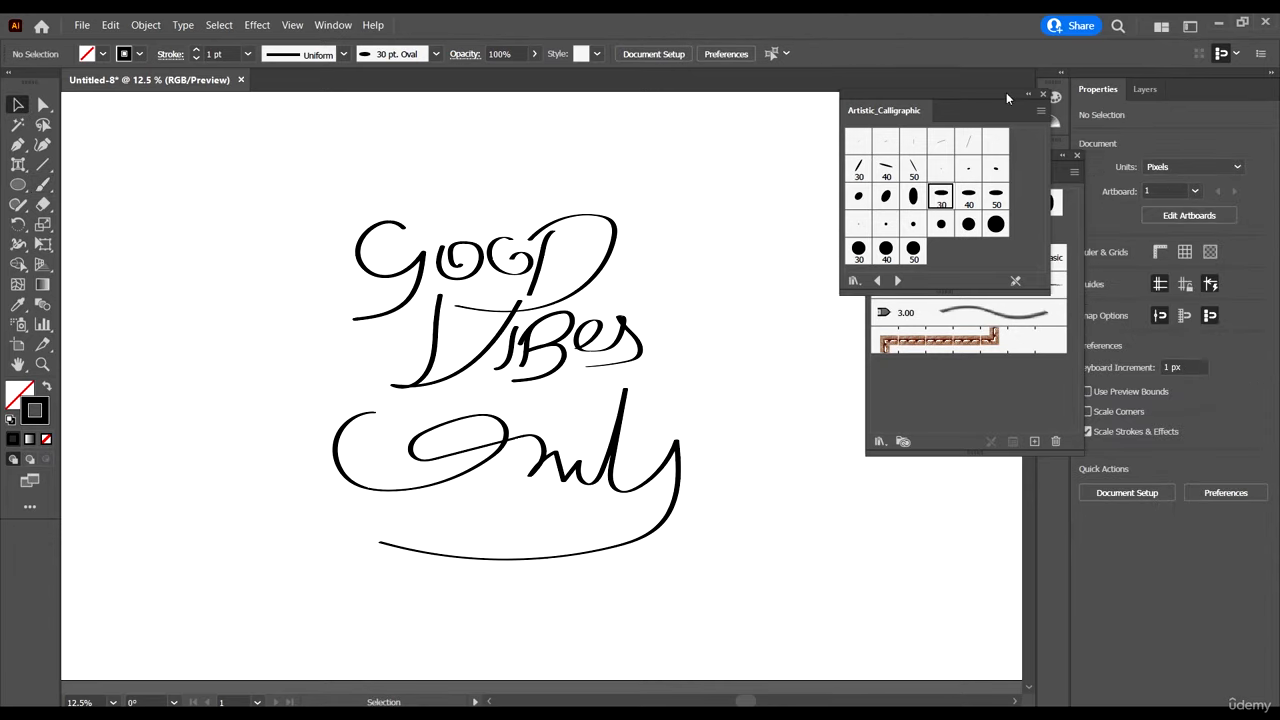
Step: Move the brush library panel away from the Brushes panel, and open the Artistic_Watercolor and Artistic_ScrollPen libraries
{"action": "mouse_move", "coordinate": [993, 94]}
{"action": "left_mouse_down"}
{"action": "mouse_move", "coordinate": [658, 97]}
{"action": "mouse_move", "coordinate": [585, 113]}
{"action": "left_mouse_up"}
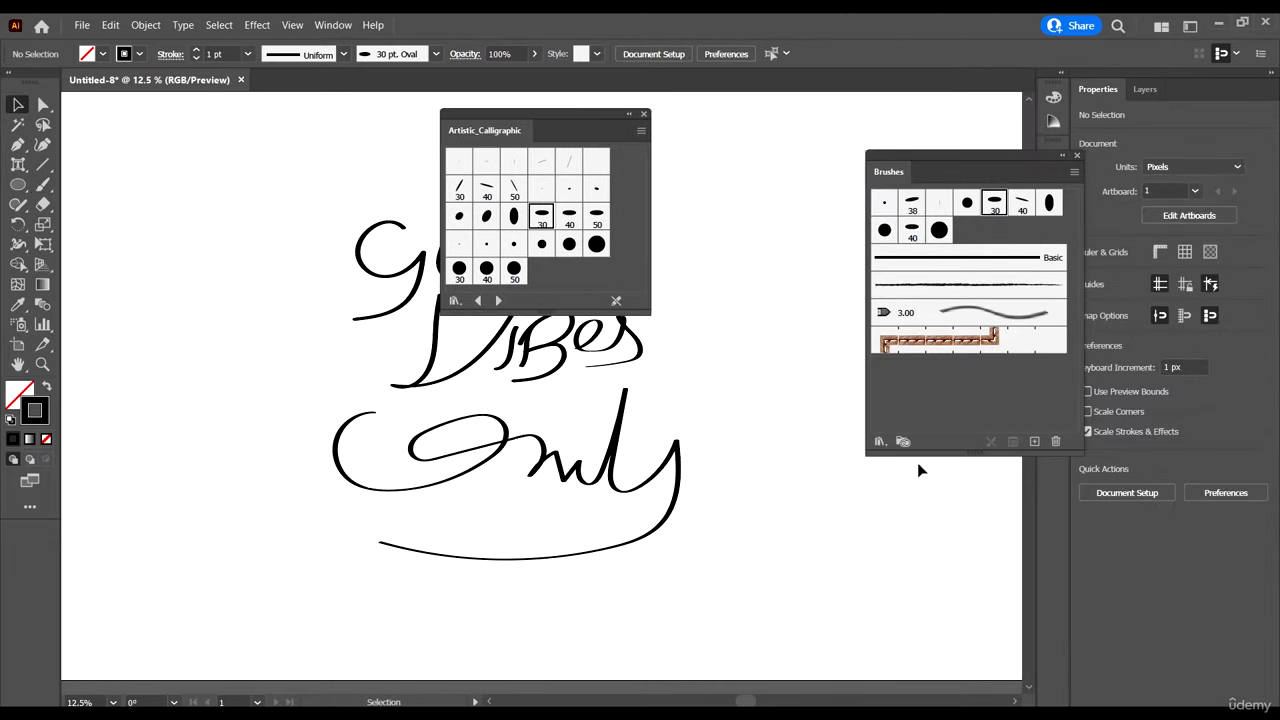
{"action": "left_click", "coordinate": [880, 441]}
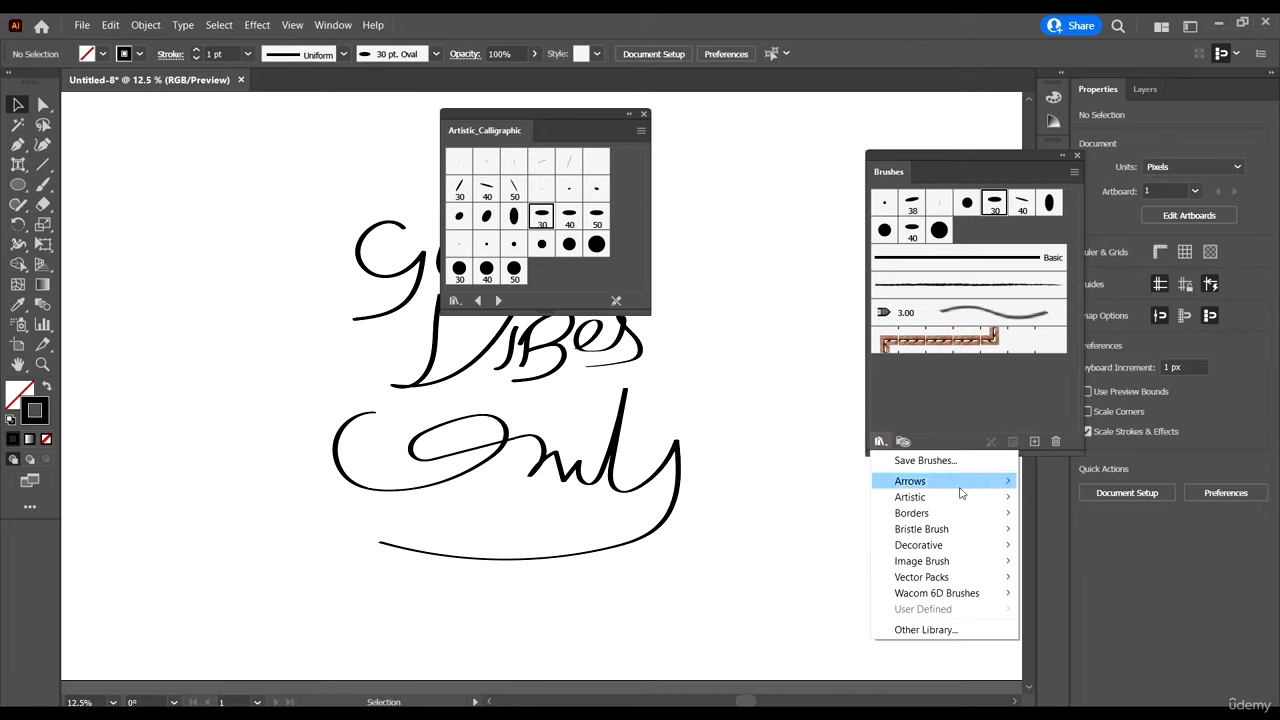
{"action": "mouse_move", "coordinate": [960, 503]}
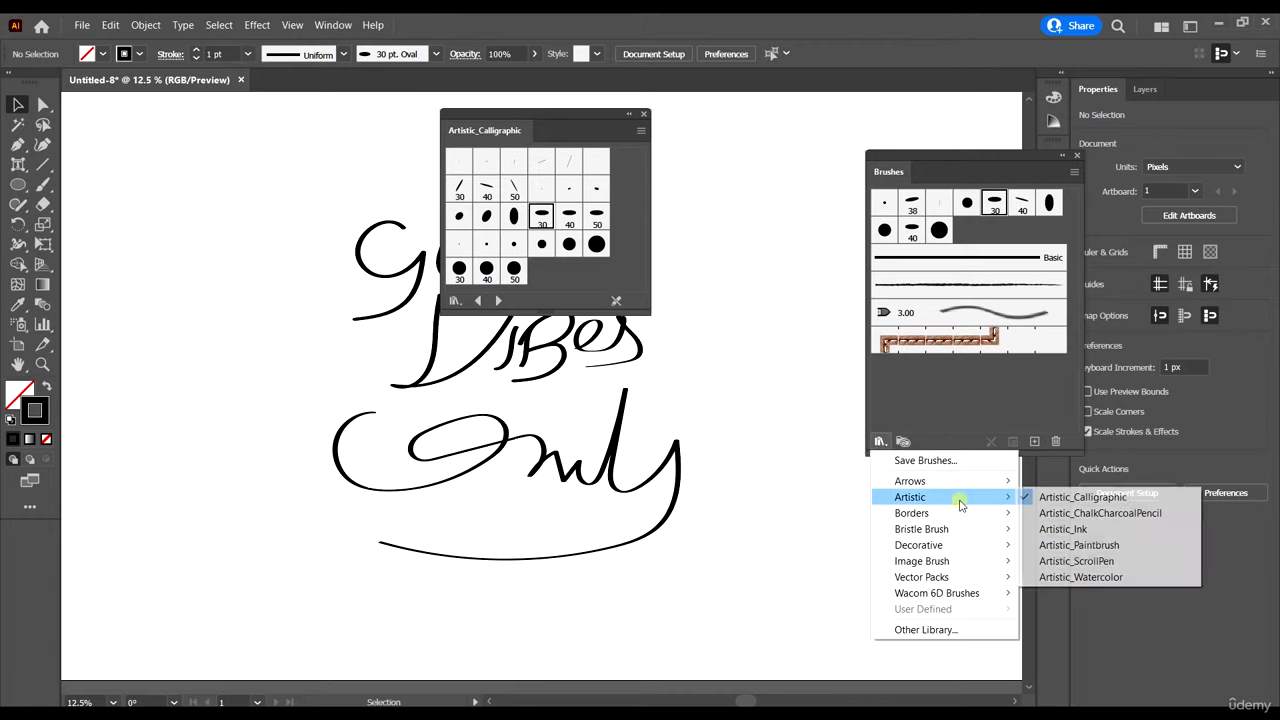
{"action": "left_click", "coordinate": [1113, 578]}
{"action": "left_click_drag", "start_coordinate": [531, 120], "coordinate": [620, 100]}
{"action": "left_click", "coordinate": [1075, 173]}
{"action": "left_click", "coordinate": [934, 404]}
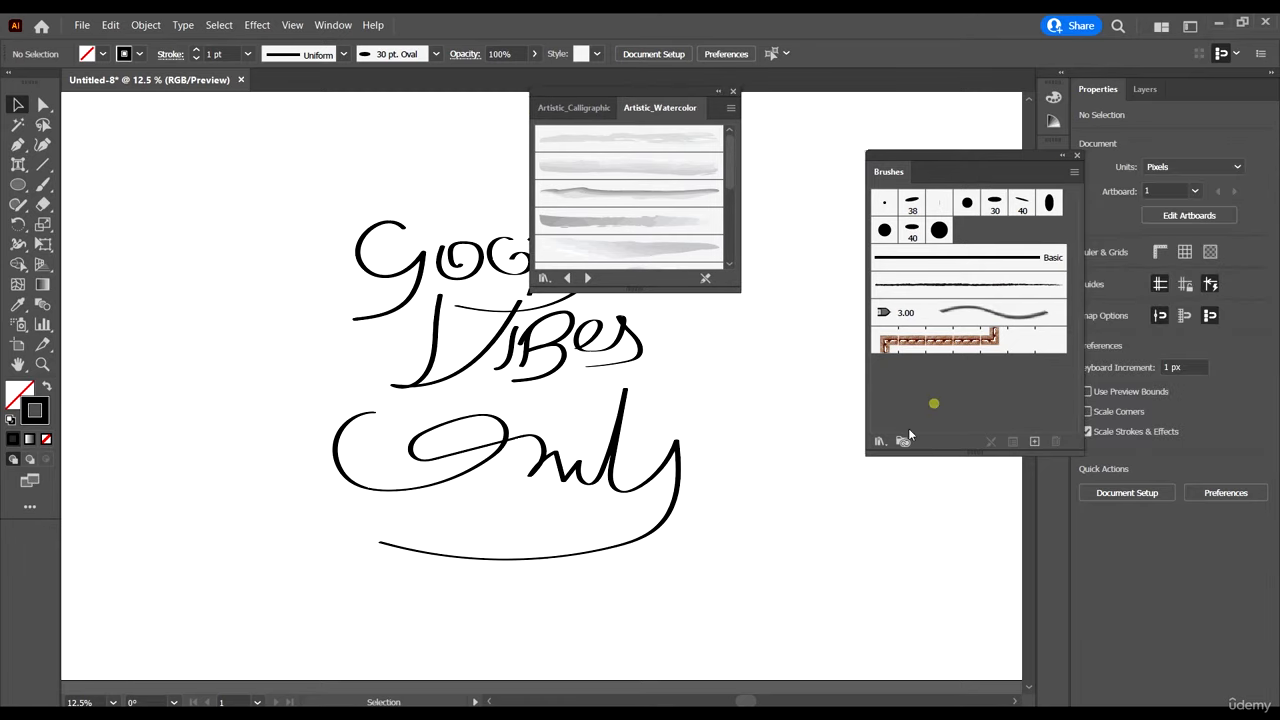
{"action": "left_click", "coordinate": [880, 441]}
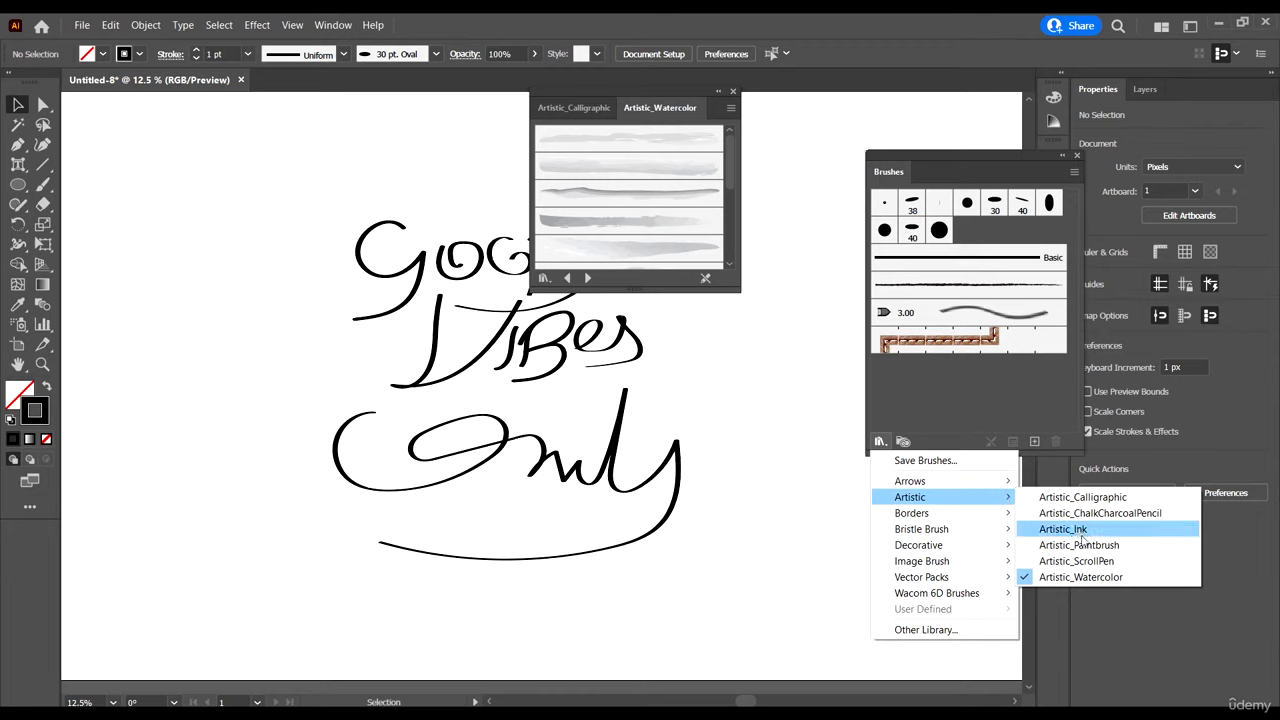
{"action": "left_click", "coordinate": [1099, 566]}
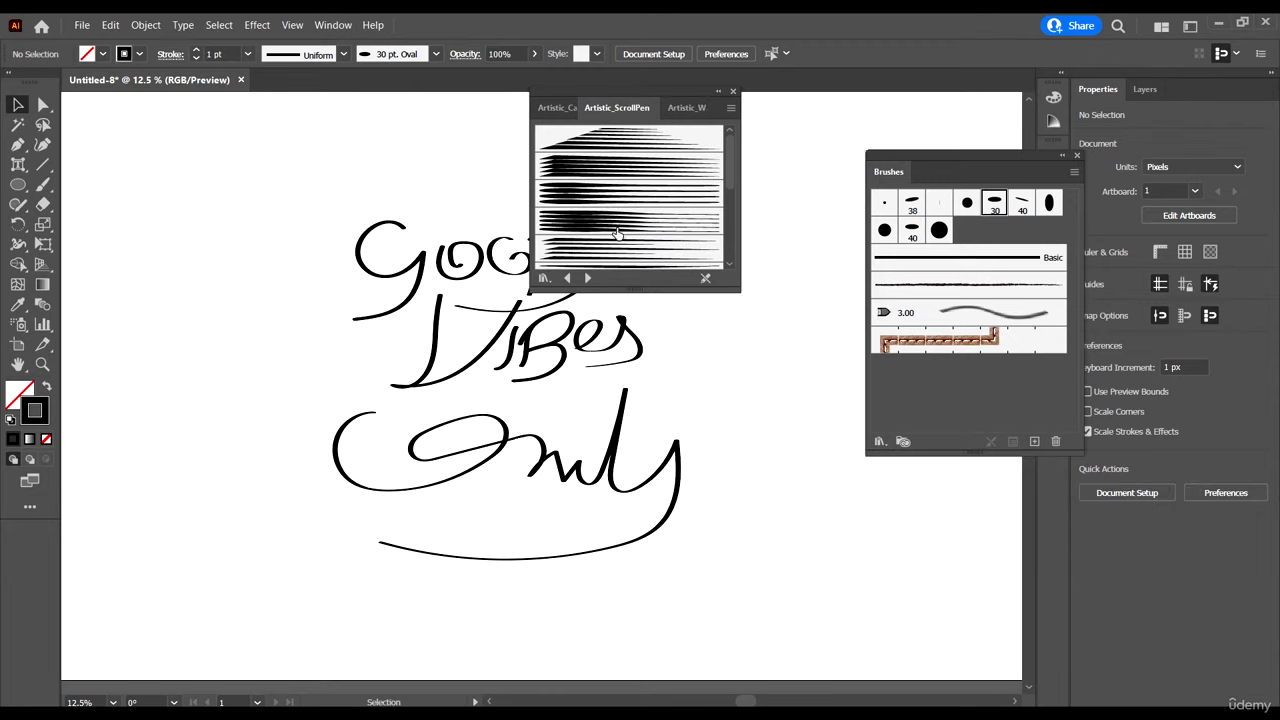
Step: Try the second ScrollPen brush on the word "Only", and move the word down and slightly left
{"action": "left_click", "coordinate": [473, 312]}
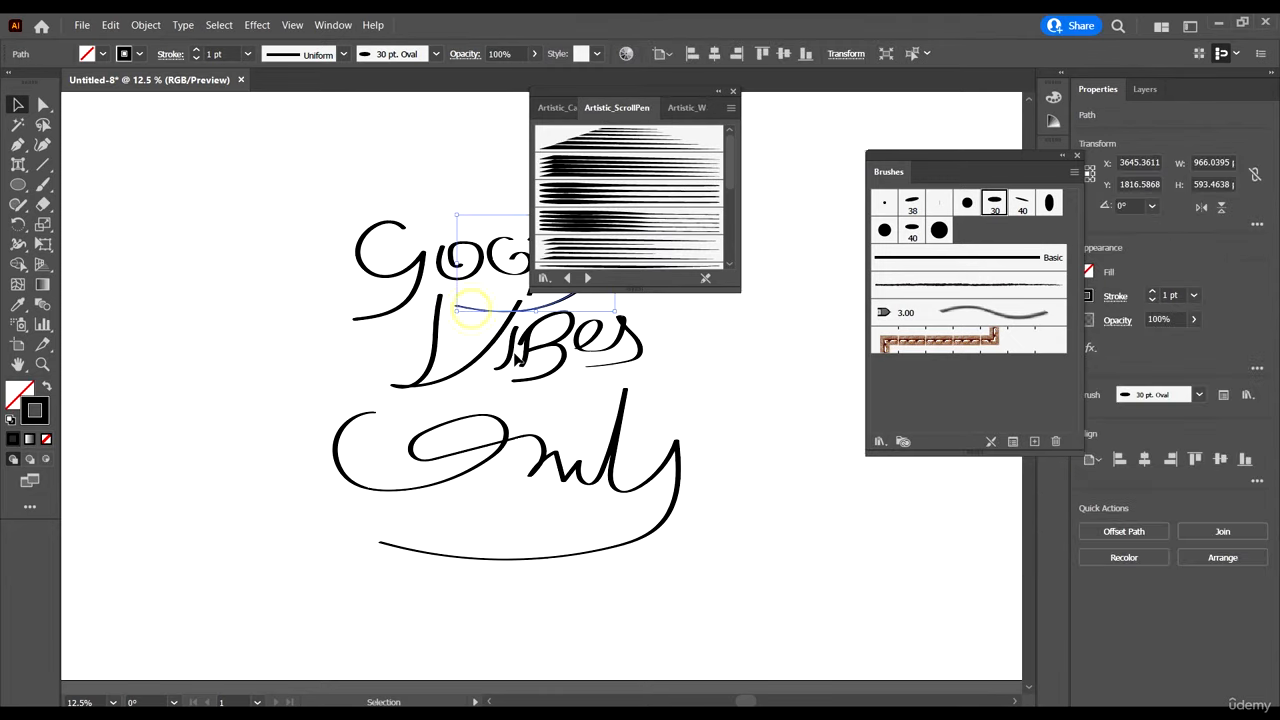
{"action": "left_click", "coordinate": [640, 484]}
{"action": "left_click", "coordinate": [640, 165]}
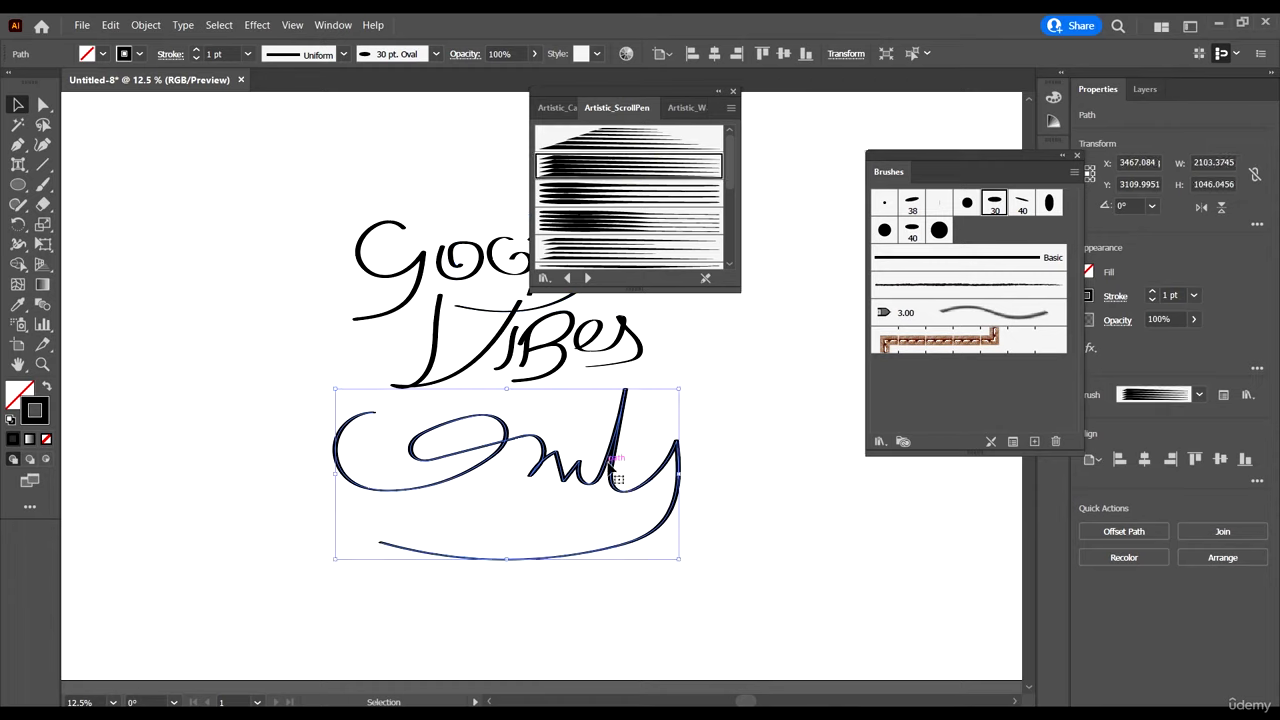
{"action": "left_click_drag", "start_coordinate": [612, 470], "coordinate": [582, 510]}
Step: Apply the fourth ScrollPen brush to the "V" of "Vibes", and shift the letter slightly down and left
{"action": "left_click", "coordinate": [468, 368]}
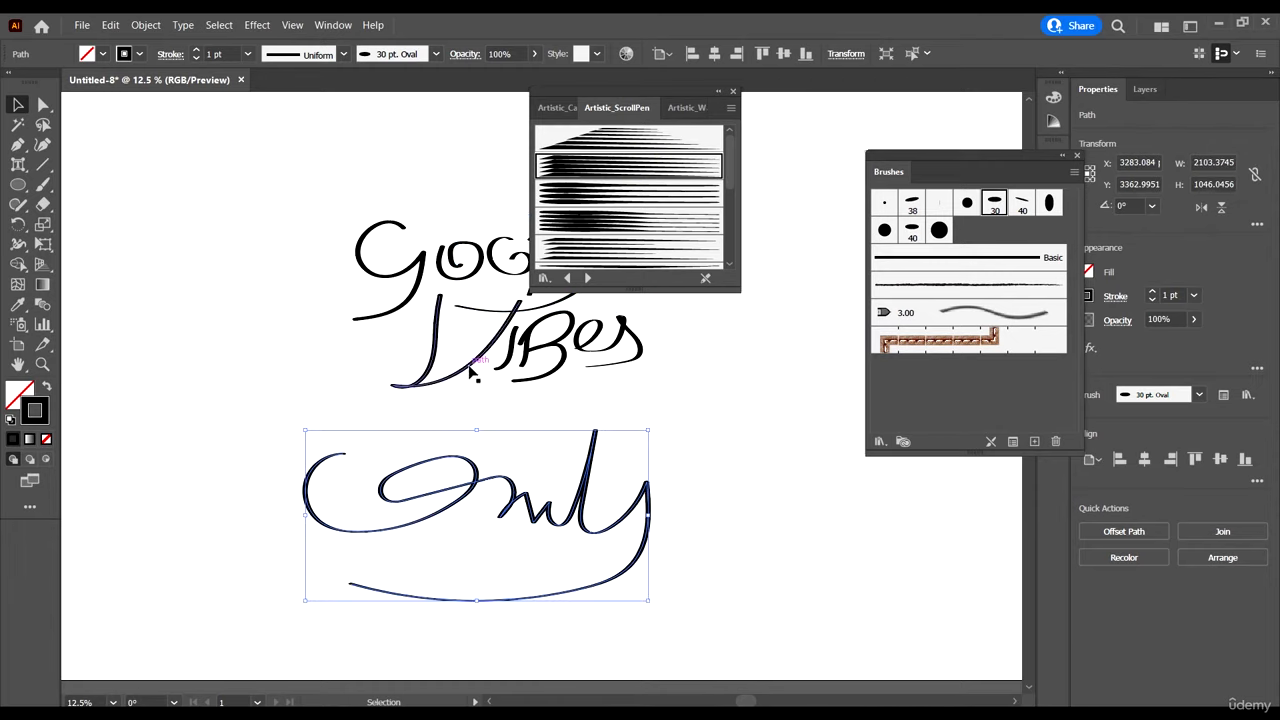
{"action": "left_click", "coordinate": [582, 219]}
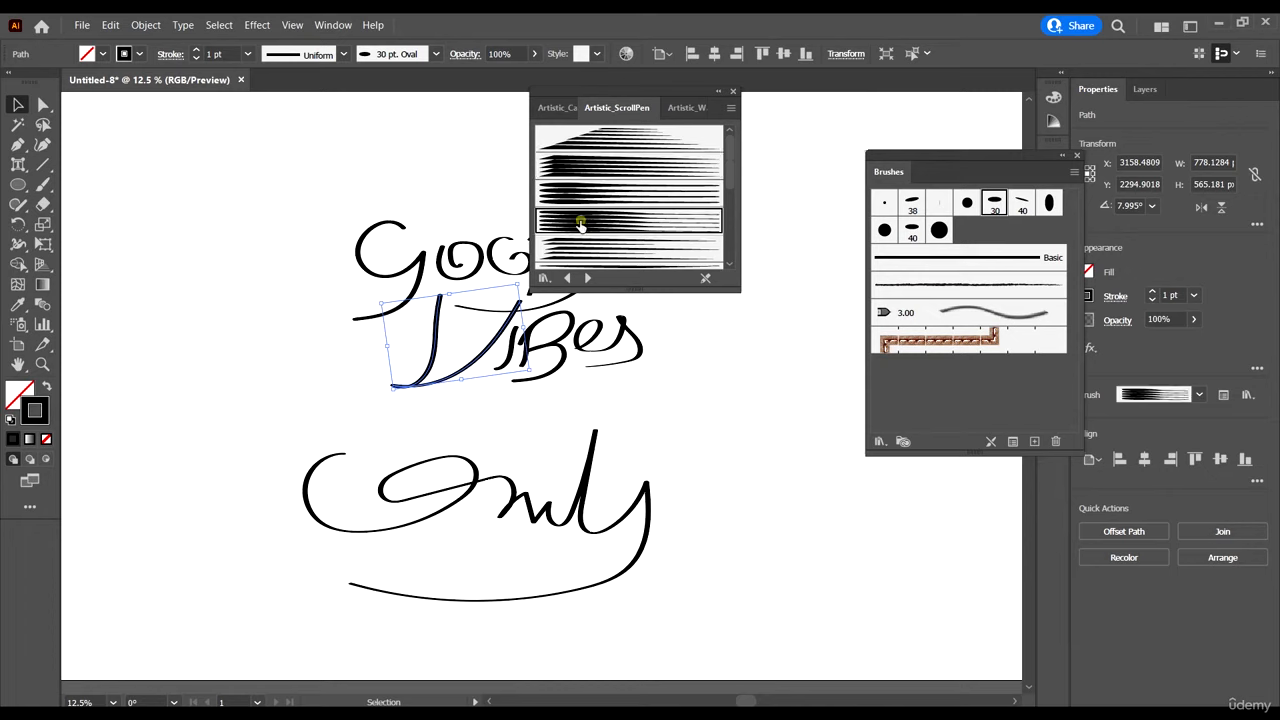
{"action": "left_click", "coordinate": [551, 426]}
{"action": "scroll", "coordinate": [490, 315], "scroll_direction": "up", "scroll_amount": 2}
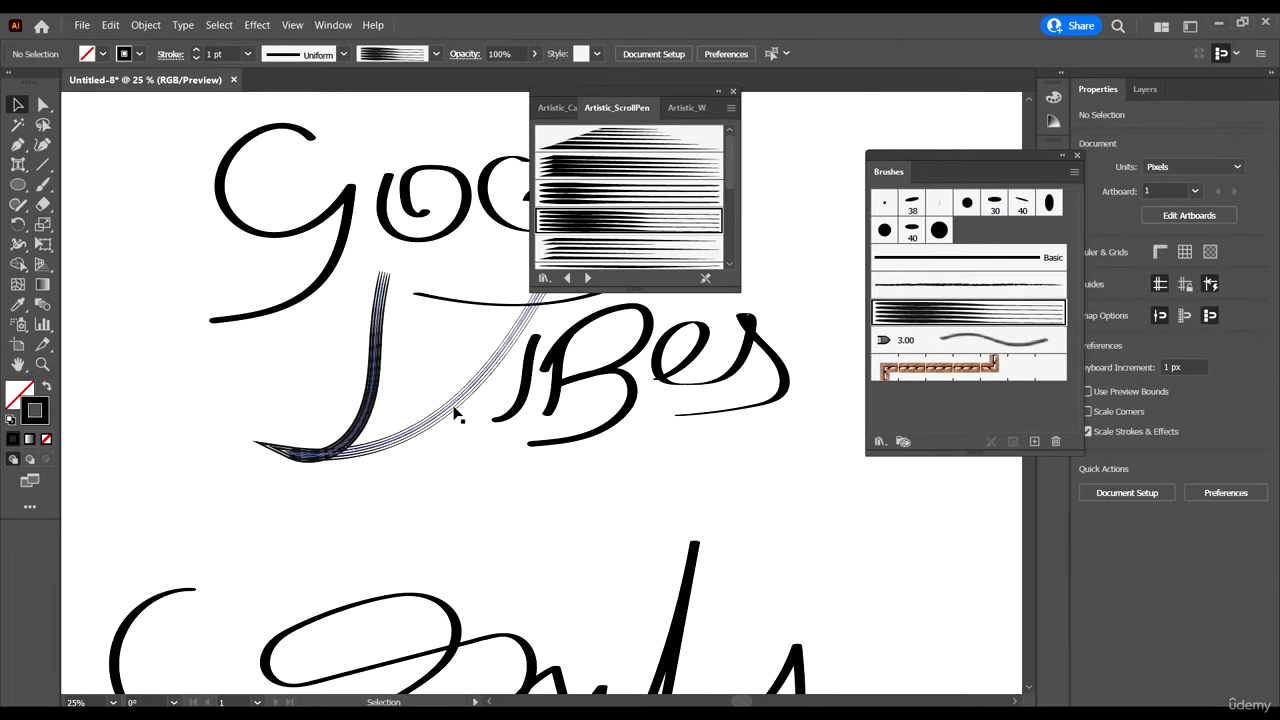
{"action": "left_click_drag", "start_coordinate": [454, 408], "coordinate": [427, 436]}
{"action": "scroll", "coordinate": [598, 443], "scroll_direction": "down", "scroll_amount": 2}
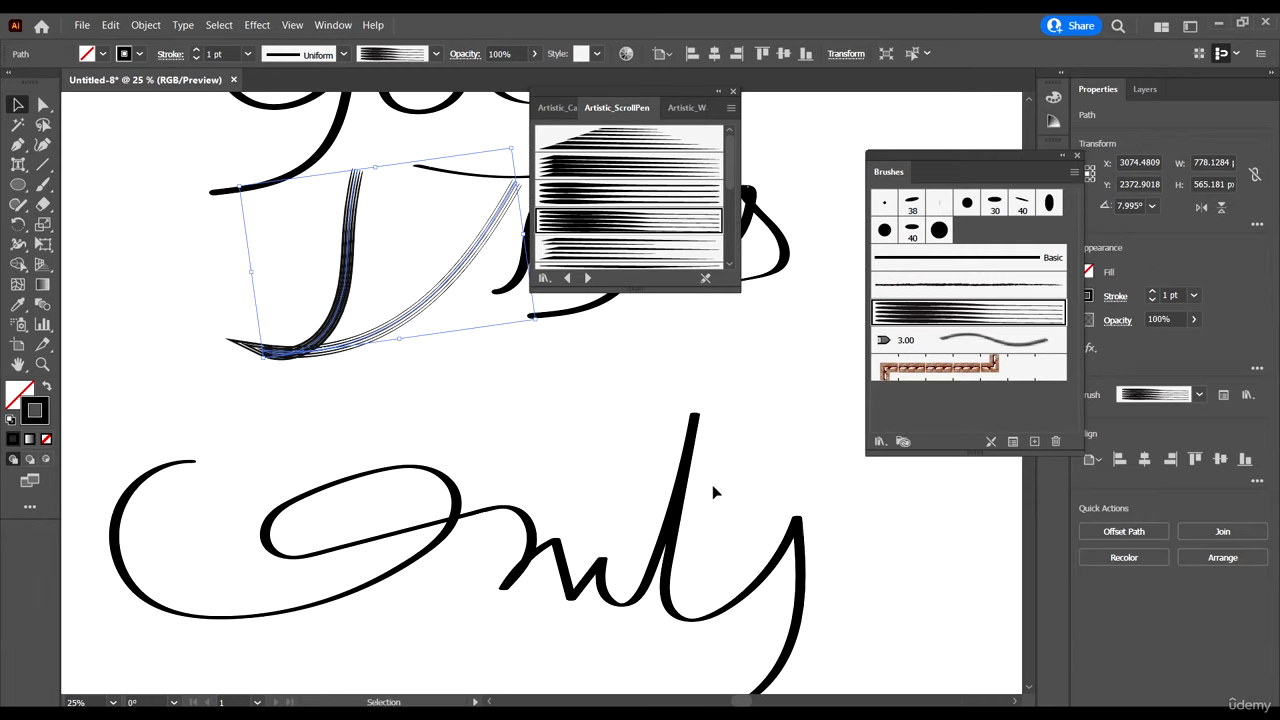
Step: Apply the fourth ScrollPen brush to the word "Only" and deselect it
{"action": "left_click", "coordinate": [756, 461]}
{"action": "left_click", "coordinate": [575, 218]}
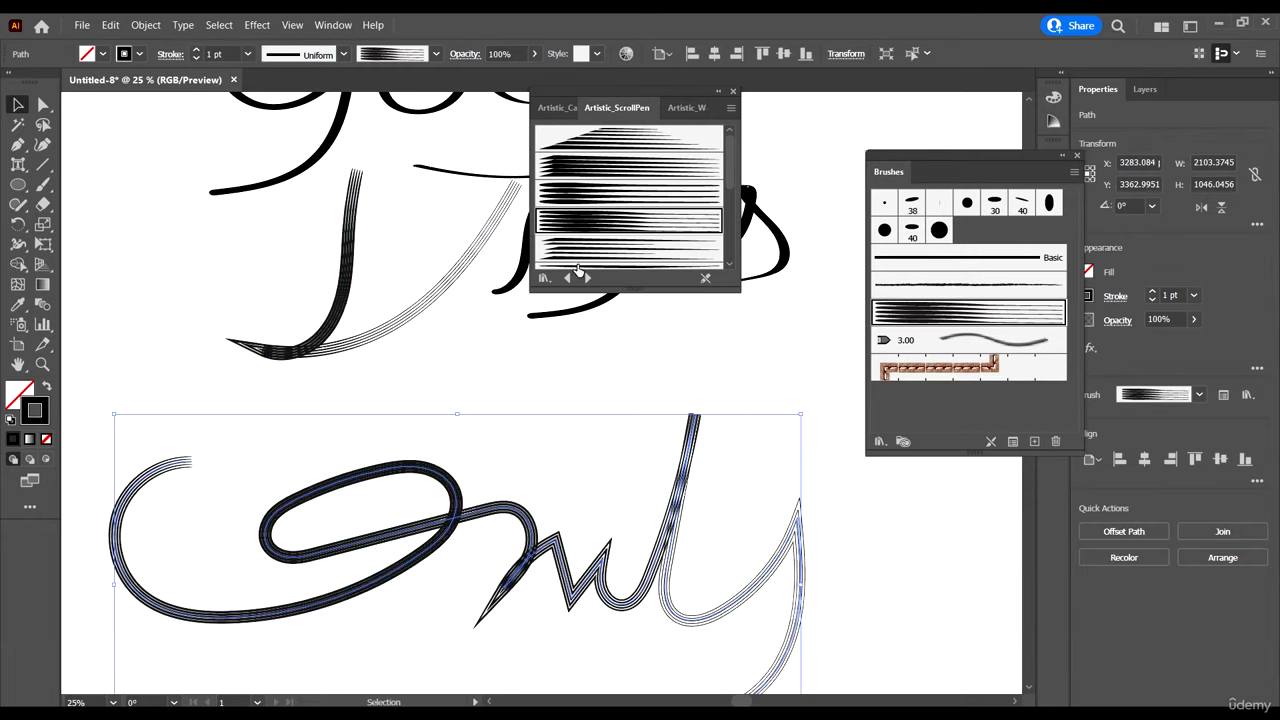
{"action": "left_click", "coordinate": [842, 573]}
{"action": "scroll", "coordinate": [615, 525], "scroll_direction": "down", "scroll_amount": 3}
{"action": "scroll", "coordinate": [615, 525], "scroll_direction": "up", "scroll_amount": 2}
{"action": "scroll", "coordinate": [648, 480], "scroll_direction": "down", "scroll_amount": 4}
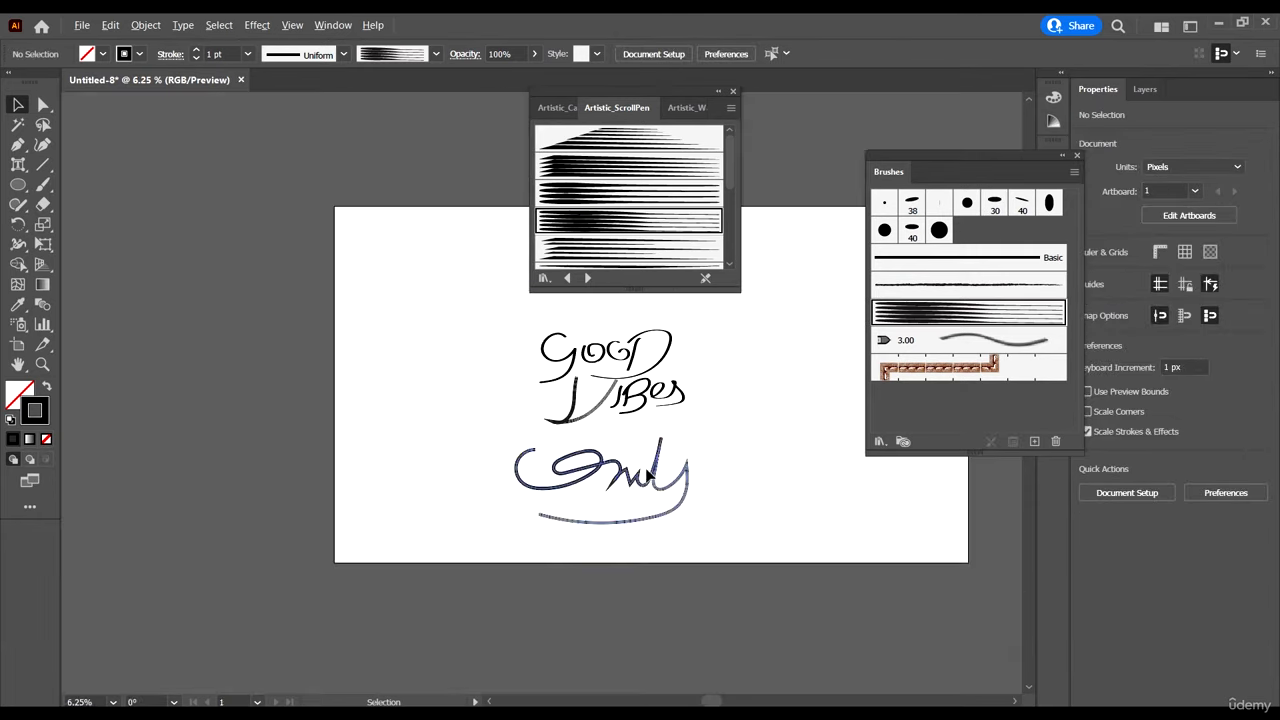
{"action": "scroll", "coordinate": [650, 476], "scroll_direction": "up", "scroll_amount": 4}
{"action": "scroll", "coordinate": [652, 472], "scroll_direction": "down", "scroll_amount": 2}
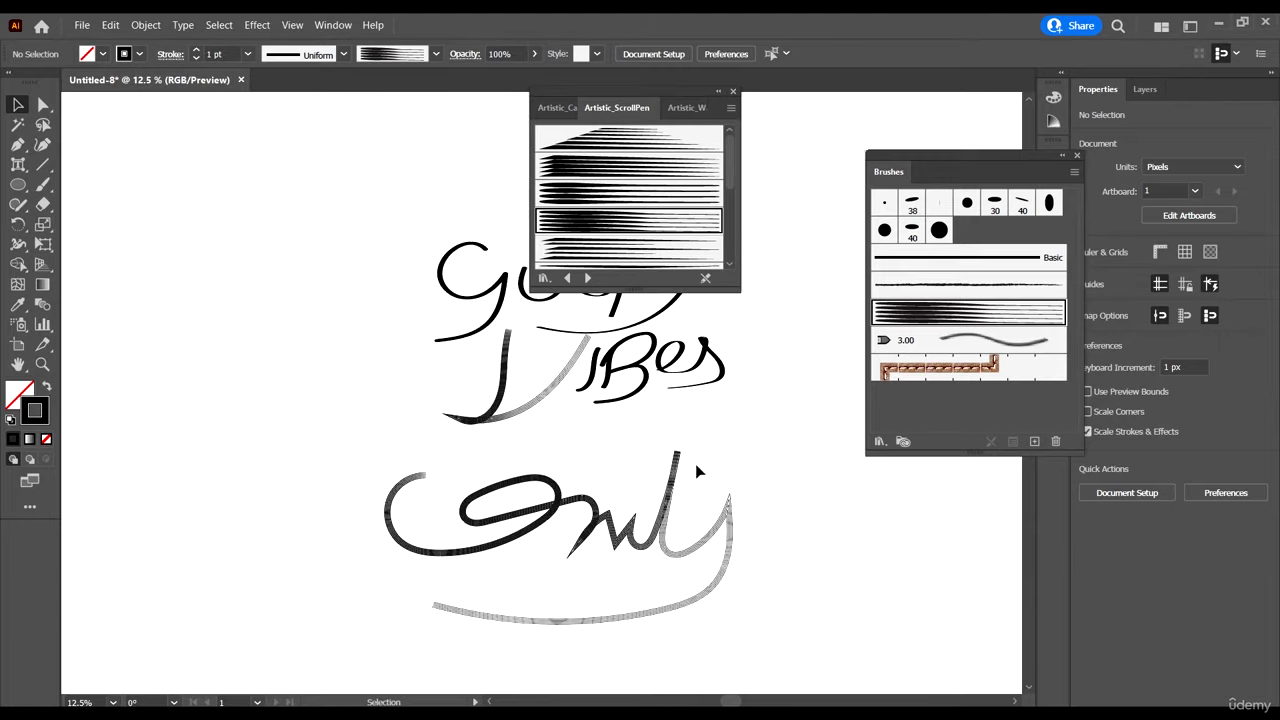
{"action": "scroll", "coordinate": [699, 475], "scroll_direction": "right", "scroll_amount": 2}
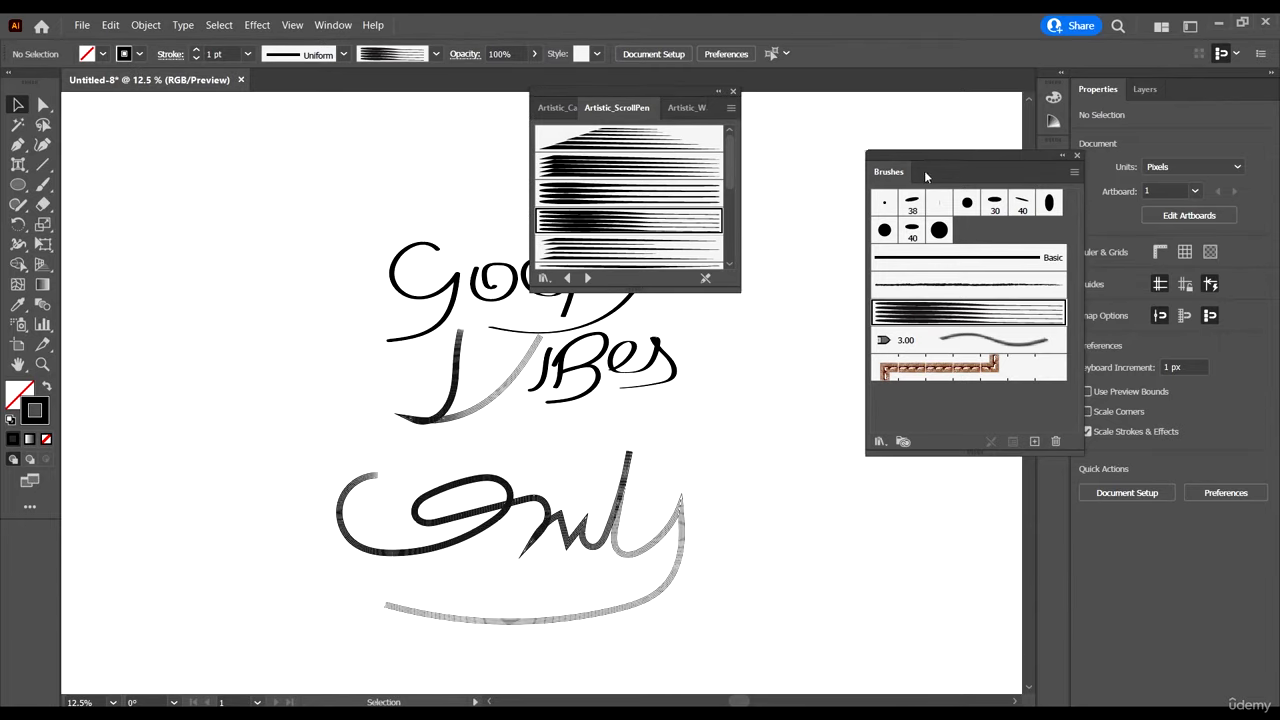
Step: Browse the remaining brush library categories and open the Grunge brushes vector pack
{"action": "left_click", "coordinate": [881, 448]}
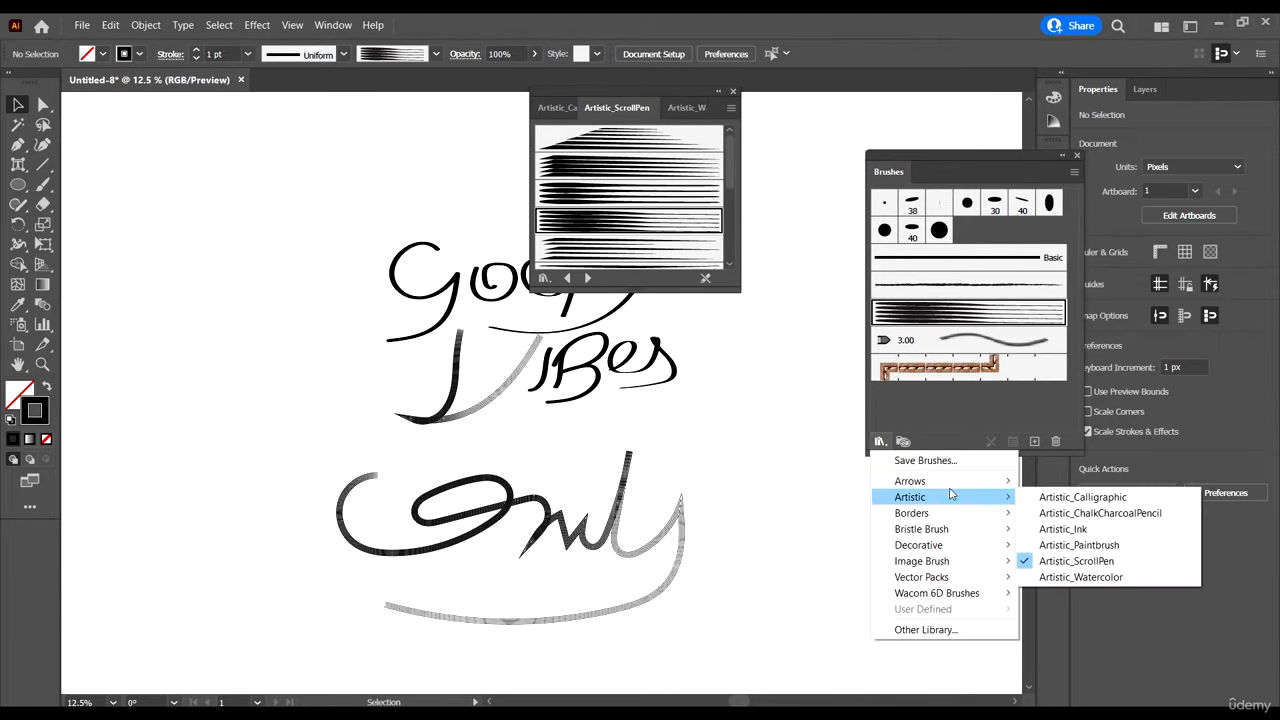
{"action": "mouse_move", "coordinate": [954, 486]}
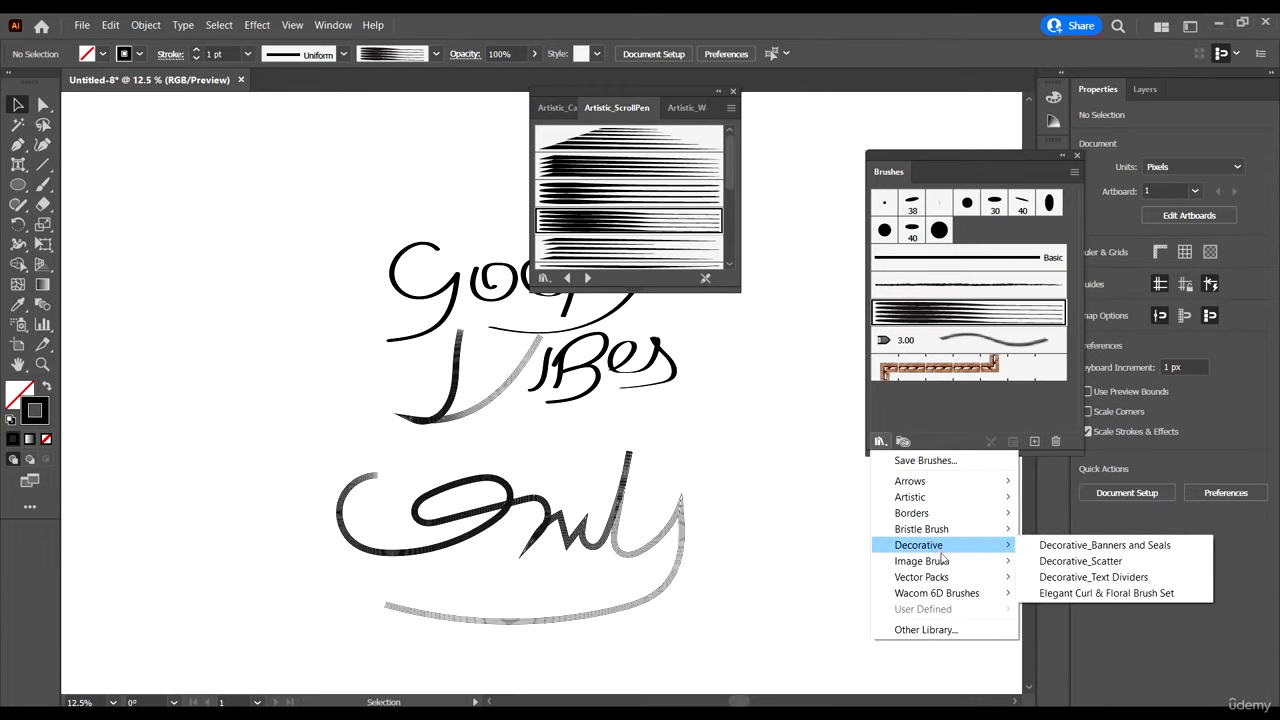
{"action": "mouse_move", "coordinate": [945, 579]}
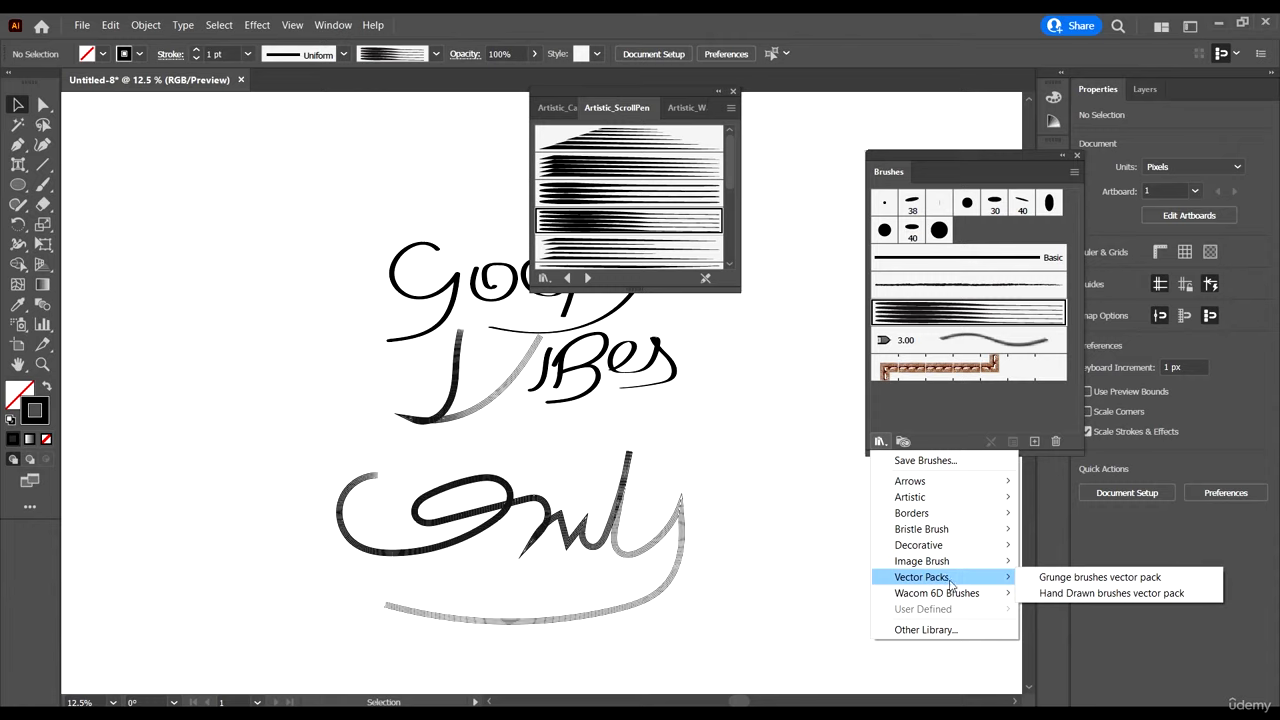
{"action": "left_click", "coordinate": [1100, 577]}
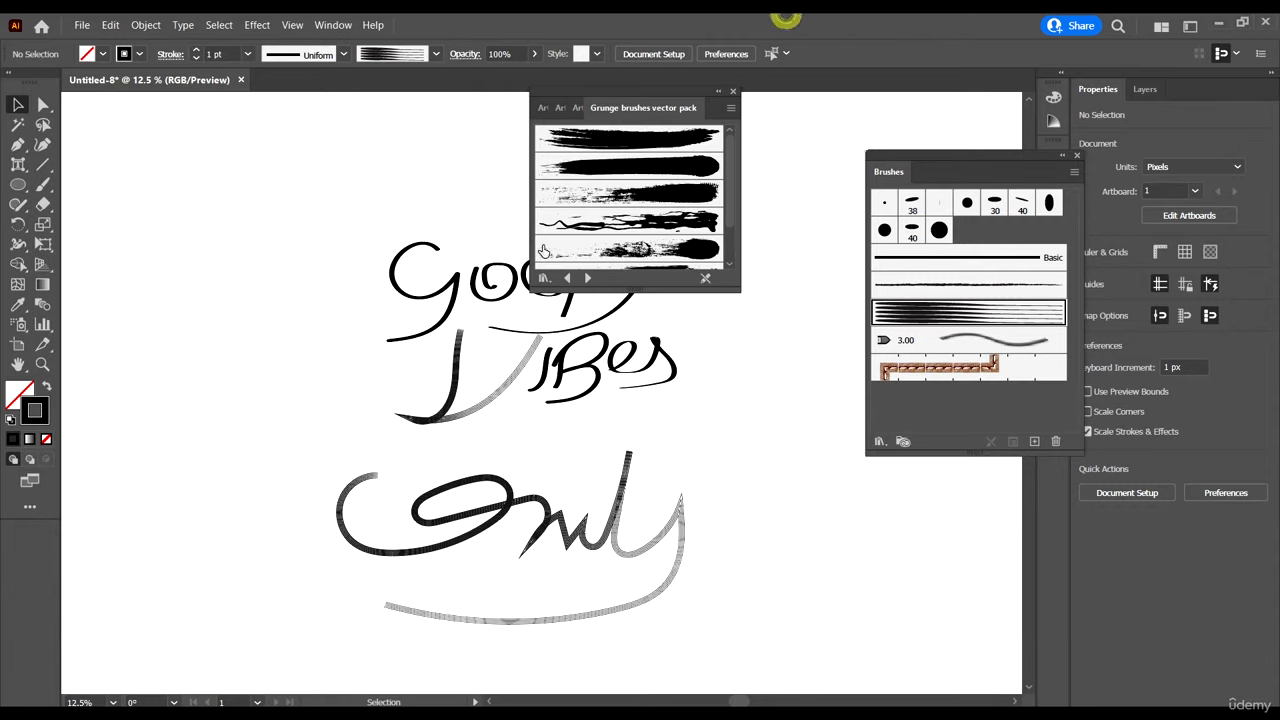
{"action": "scroll", "coordinate": [414, 251], "scroll_direction": "up", "scroll_amount": 5}
{"action": "scroll", "coordinate": [255, 259], "scroll_direction": "up", "scroll_amount": 1}
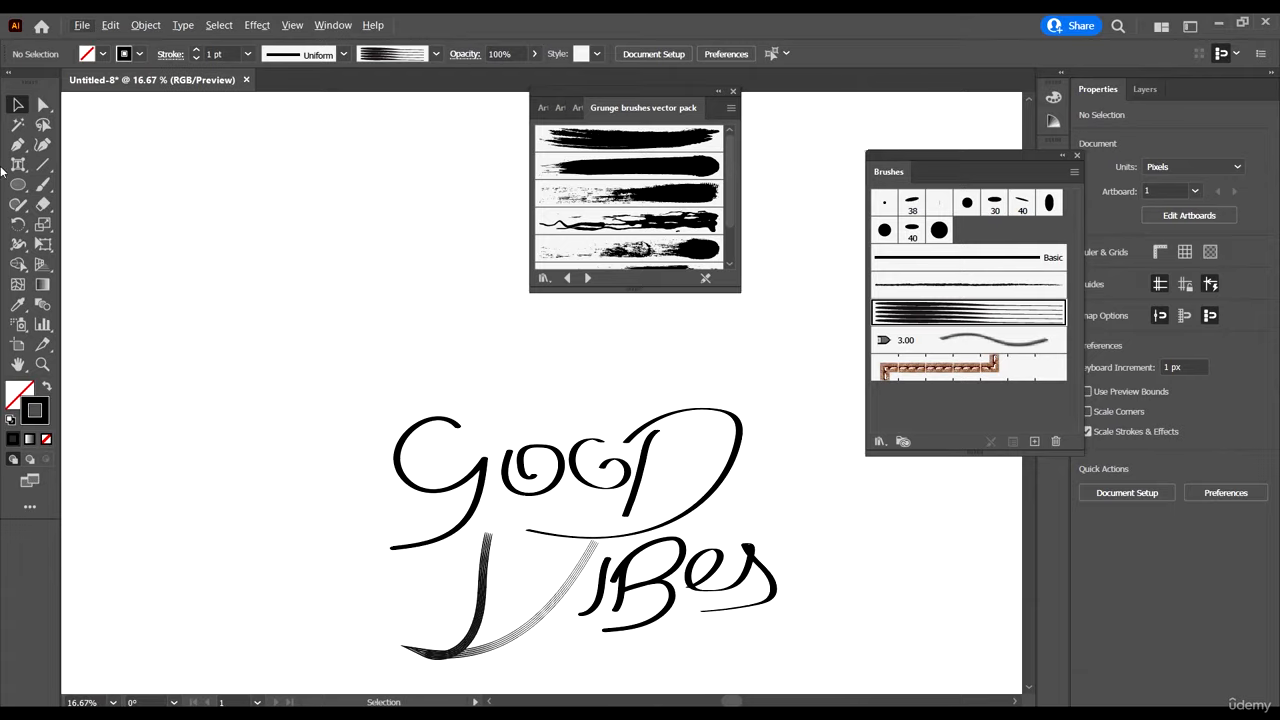
Step: Paint a wavy stroke about 873 by 161 px and a zigzag about 1263 by 779 px beside the lettering with the ScrollPen brush
{"action": "left_click", "coordinate": [42, 184]}
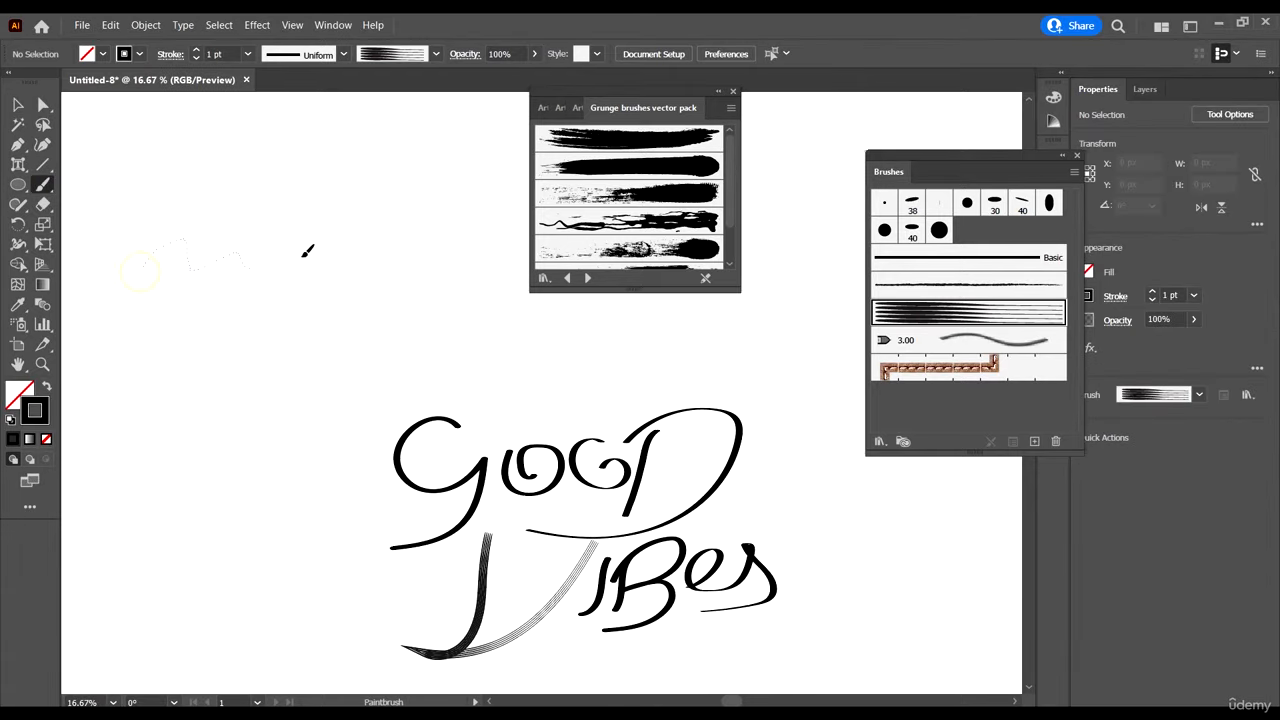
{"action": "left_click_drag", "start_coordinate": [307, 250], "coordinate": [336, 234]}
{"action": "mouse_move", "coordinate": [225, 290]}
{"action": "left_mouse_down"}
{"action": "mouse_move", "coordinate": [211, 406]}
{"action": "mouse_move", "coordinate": [284, 297]}
{"action": "left_mouse_up"}
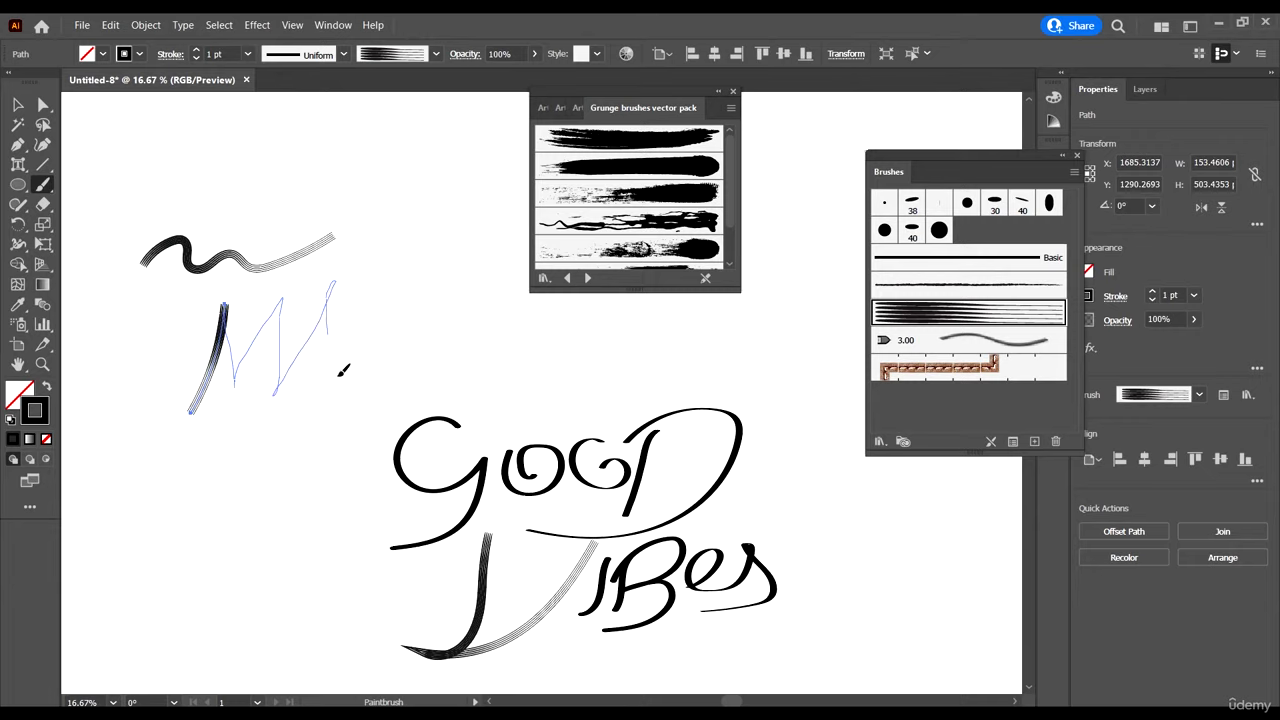
{"action": "left_click_drag", "start_coordinate": [269, 420], "coordinate": [322, 450]}
{"action": "scroll", "coordinate": [228, 348], "scroll_direction": "left", "scroll_amount": 2}
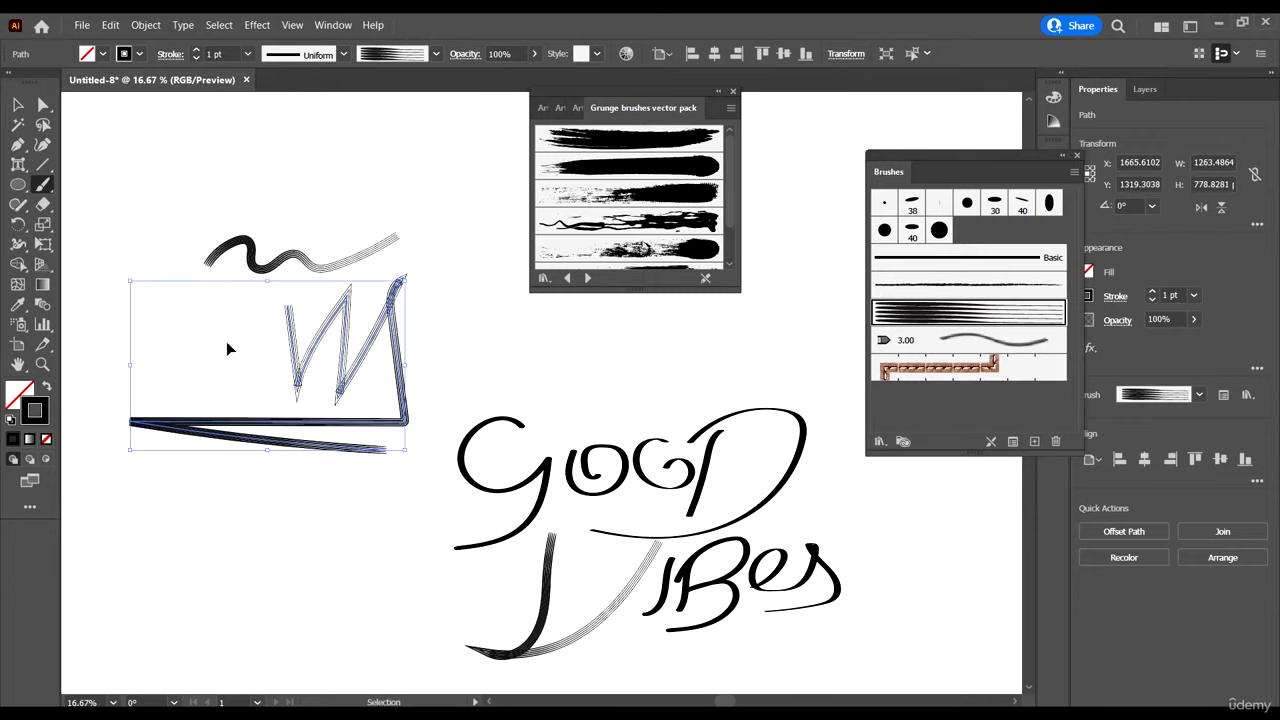
Step: Apply the first Grunge brush to the zigzag and move the zigzag down and left, away from the wavy stroke
{"action": "left_click", "coordinate": [18, 104]}
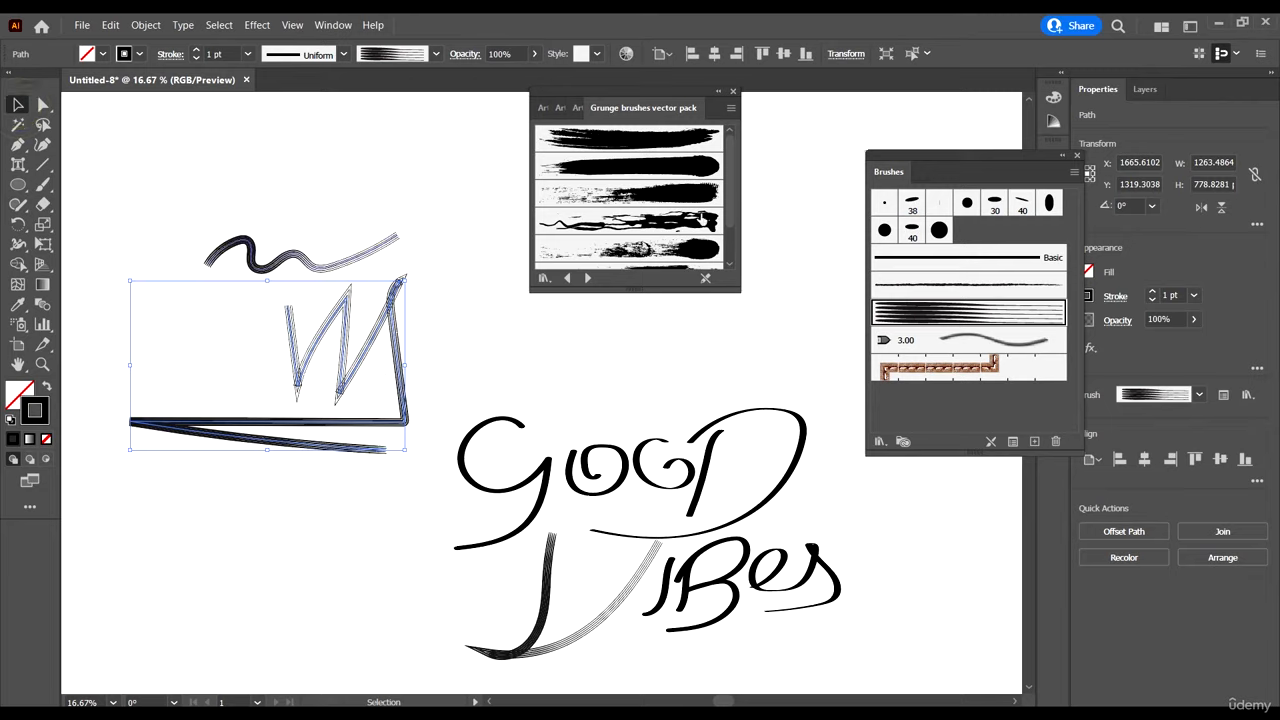
{"action": "left_click", "coordinate": [665, 136]}
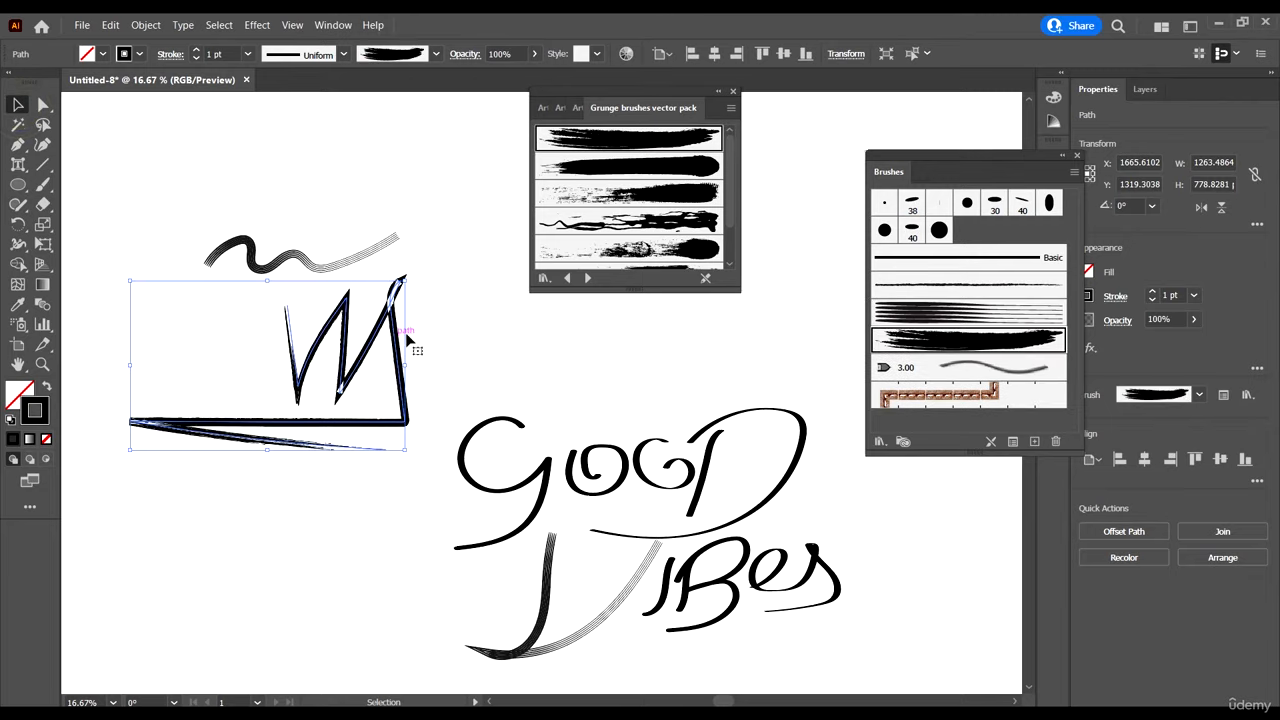
{"action": "left_click", "coordinate": [474, 318]}
{"action": "left_click", "coordinate": [400, 197]}
{"action": "left_click", "coordinate": [366, 252]}
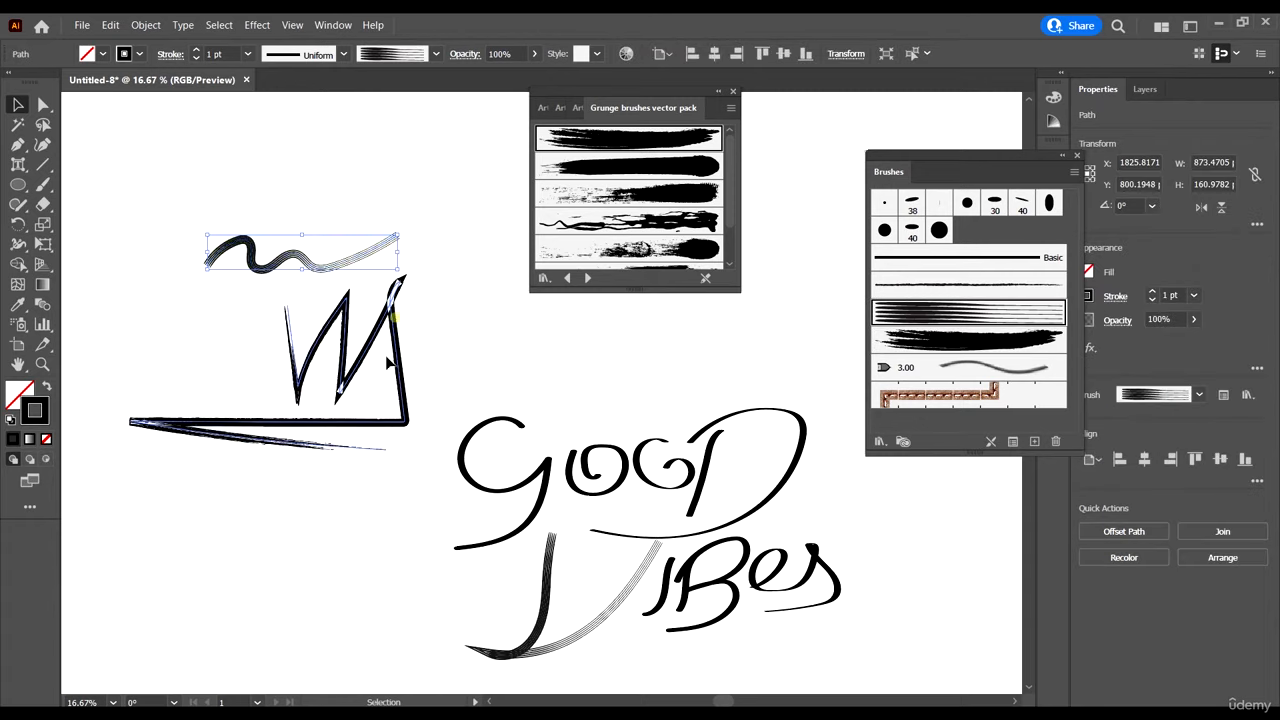
{"action": "left_click_drag", "start_coordinate": [391, 357], "coordinate": [346, 503]}
Step: Apply the first Grunge brush to the wavy stroke and set its stroke weight to 2 pt
{"action": "left_click_drag", "start_coordinate": [383, 316], "coordinate": [410, 228]}
{"action": "left_click", "coordinate": [648, 140]}
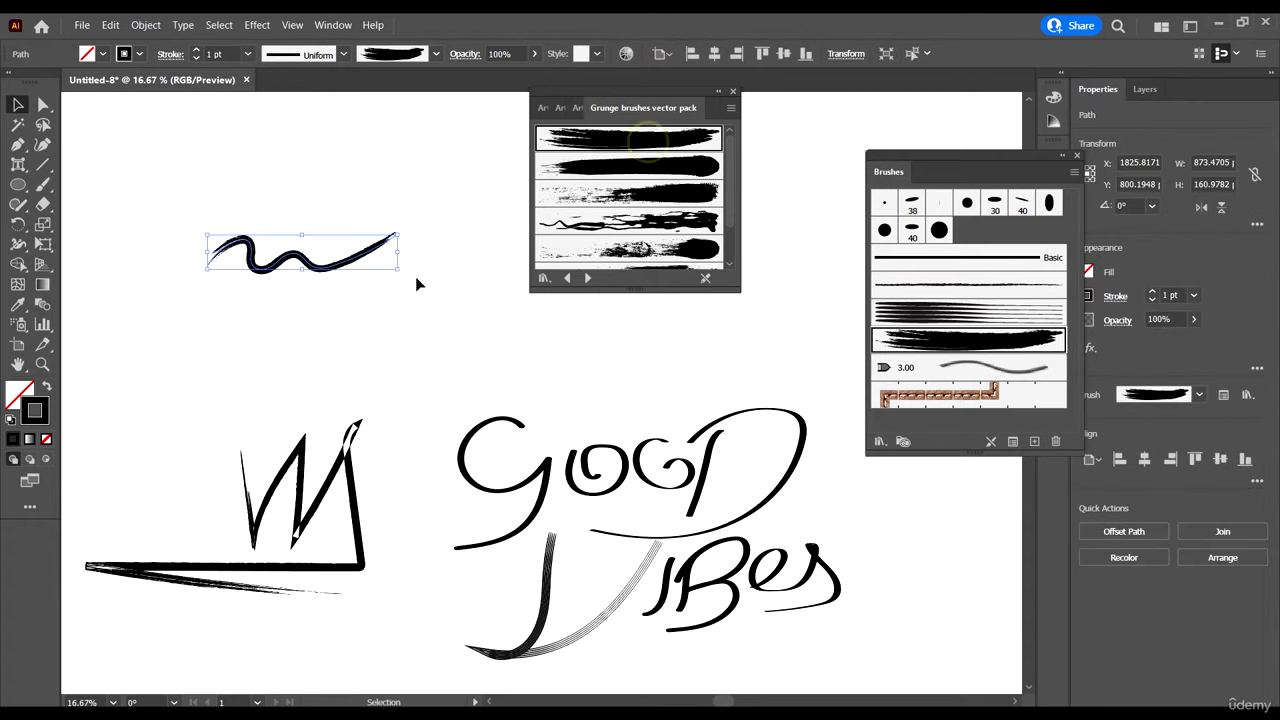
{"action": "scroll", "coordinate": [299, 141], "scroll_direction": "up", "scroll_amount": 1}
{"action": "left_click", "coordinate": [220, 53]}
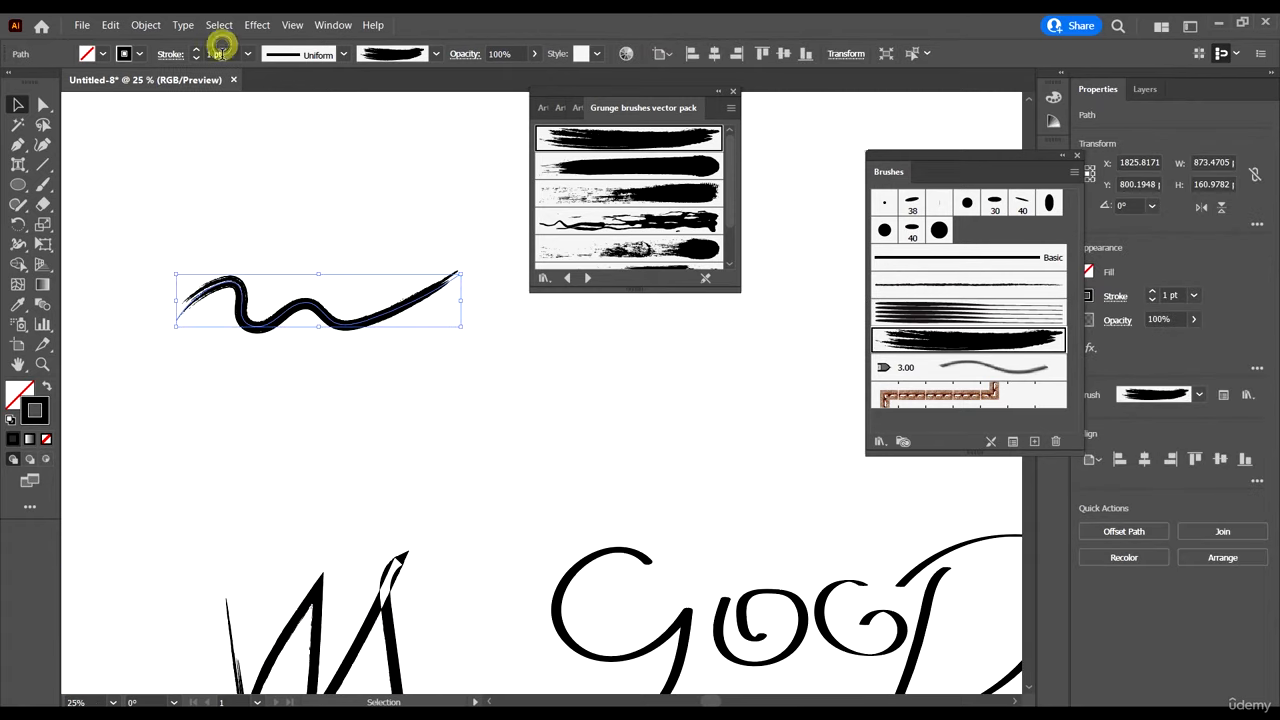
{"action": "key", "text": "Up"}
{"action": "key", "text": "Up"}
{"action": "key", "text": "Up"}
{"action": "key", "text": "Down"}
{"action": "key", "text": "Down"}
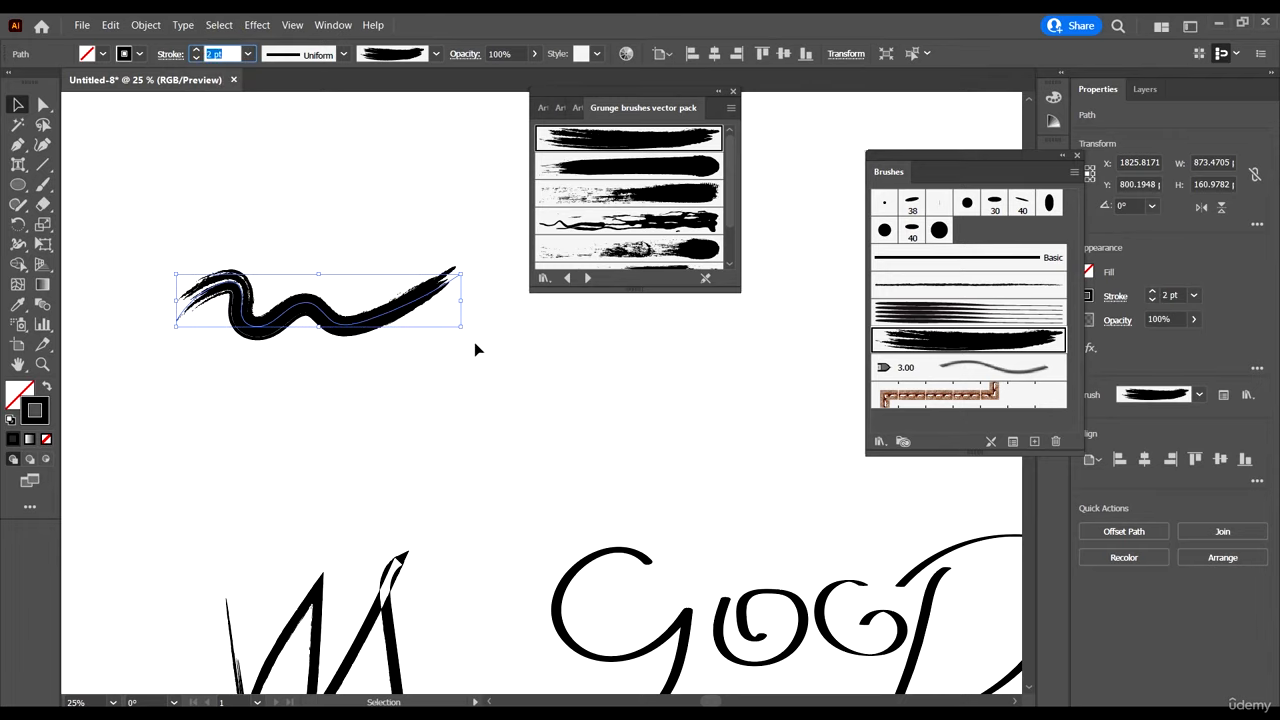
Step: Enlarge the wavy stroke to about 1594 by 203 px, and move it down and left above the zigzag
{"action": "mouse_move", "coordinate": [462, 328]}
{"action": "left_mouse_down"}
{"action": "mouse_move", "coordinate": [560, 366]}
{"action": "mouse_move", "coordinate": [694, 337]}
{"action": "left_mouse_up"}
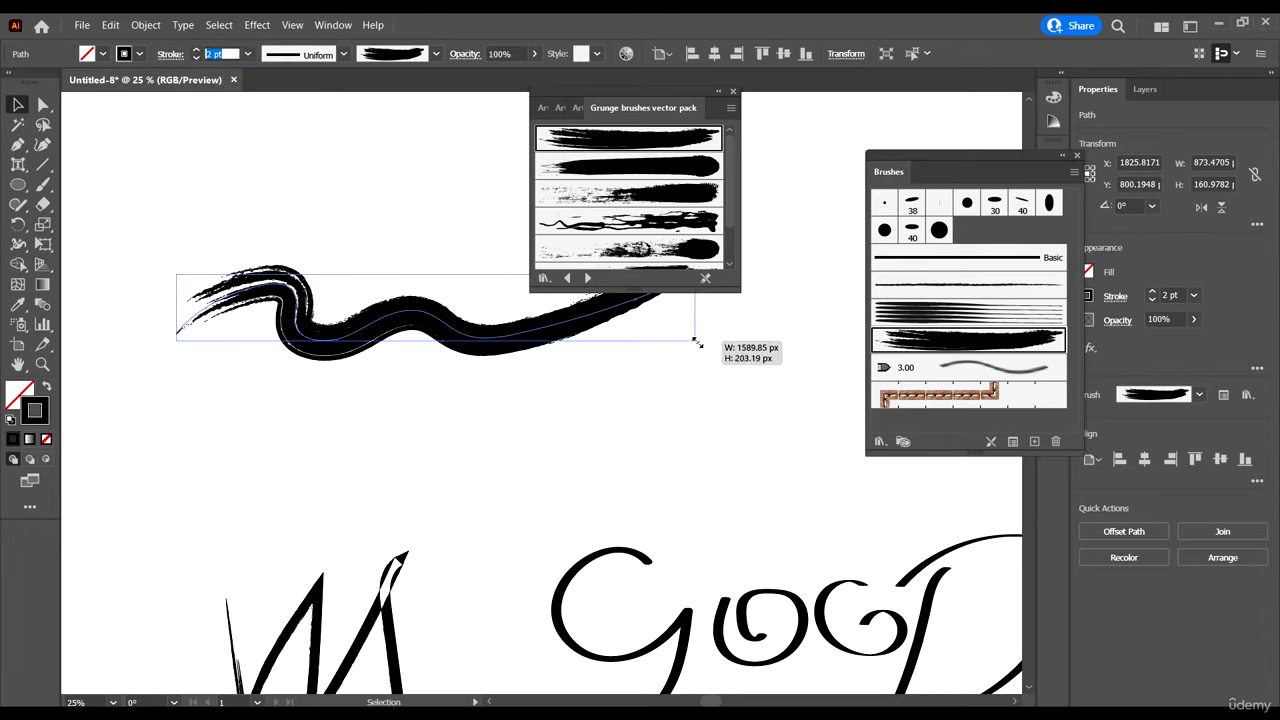
{"action": "left_click", "coordinate": [695, 406]}
{"action": "scroll", "coordinate": [450, 388], "scroll_direction": "down", "scroll_amount": 2}
{"action": "left_click_drag", "start_coordinate": [462, 352], "coordinate": [408, 381]}
{"action": "scroll", "coordinate": [488, 395], "scroll_direction": "down", "scroll_amount": 2}
{"action": "scroll", "coordinate": [250, 389], "scroll_direction": "down", "scroll_amount": 2}
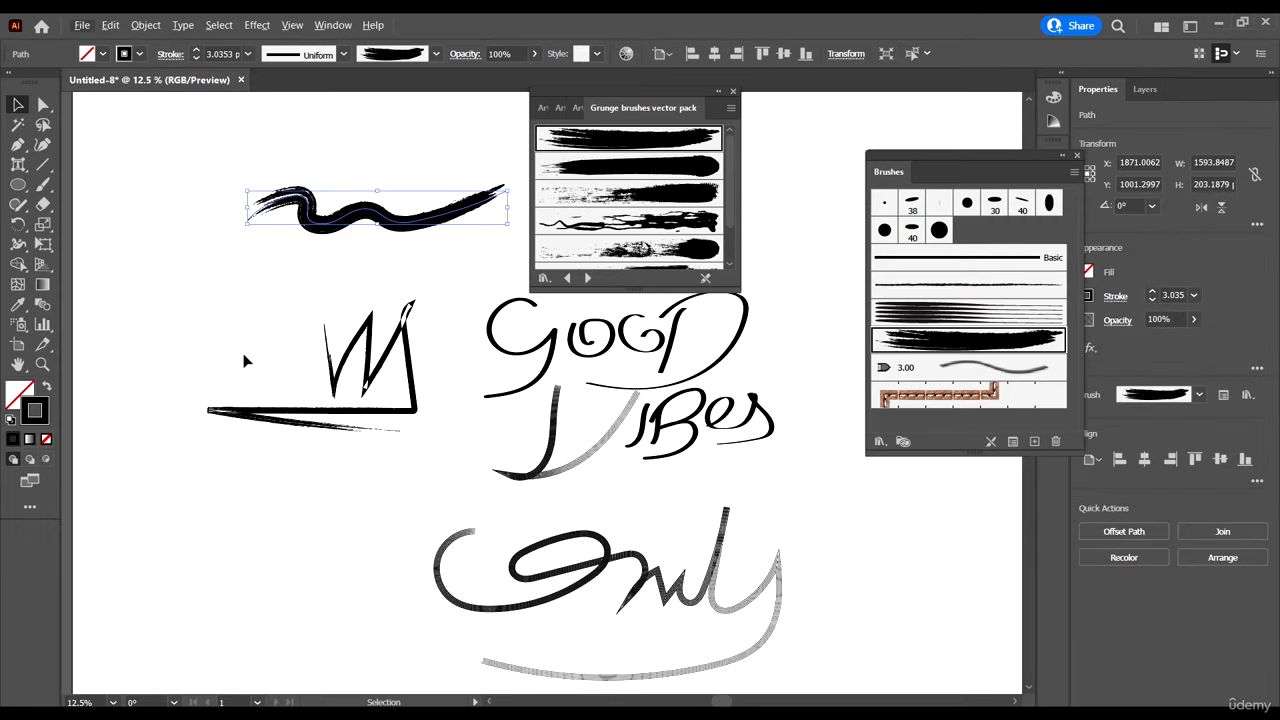
Step: Delete the zigzag and all the lettering, and move the remaining wavy stroke down and right on the artboard
{"action": "left_click_drag", "start_coordinate": [246, 311], "coordinate": [700, 532]}
{"action": "scroll", "coordinate": [305, 187], "scroll_direction": "up", "scroll_amount": 2}
{"action": "scroll", "coordinate": [367, 259], "scroll_direction": "up", "scroll_amount": 2}
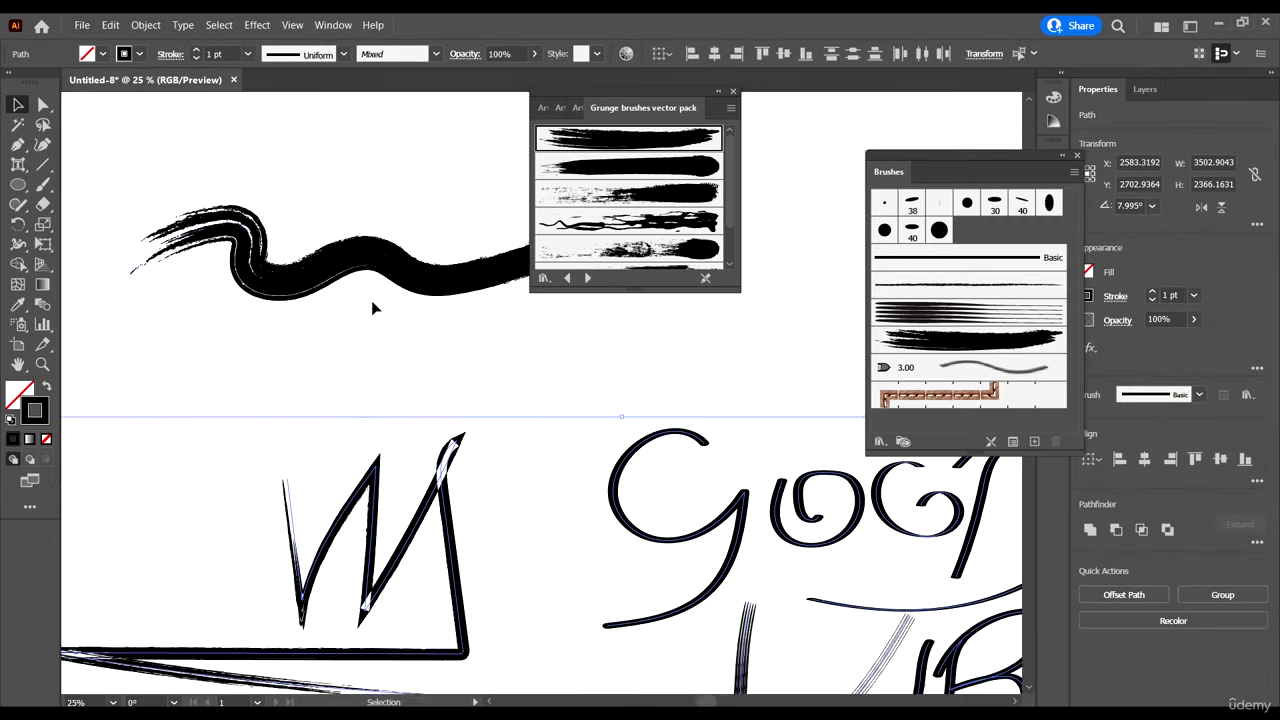
{"action": "scroll", "coordinate": [371, 300], "scroll_direction": "up", "scroll_amount": 1}
{"action": "key", "text": "Delete"}
{"action": "left_click_drag", "start_coordinate": [393, 328], "coordinate": [614, 456]}
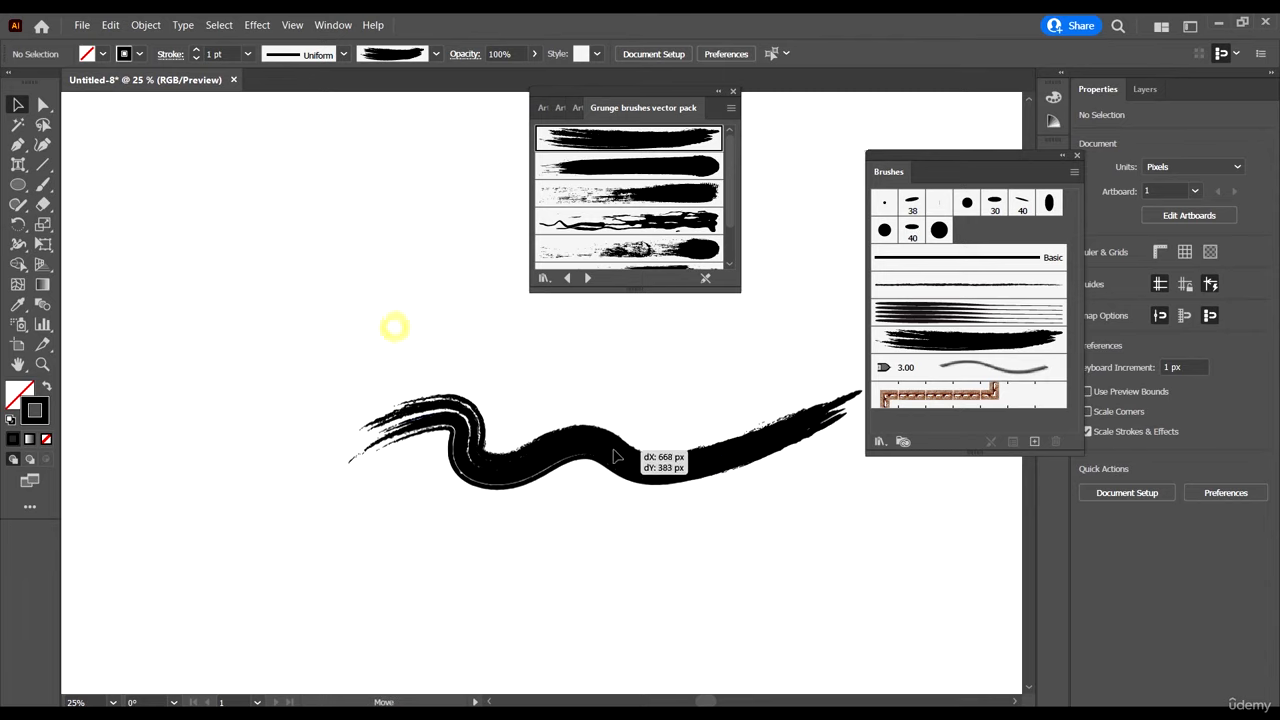
{"action": "scroll", "coordinate": [559, 445], "scroll_direction": "down", "scroll_amount": 2}
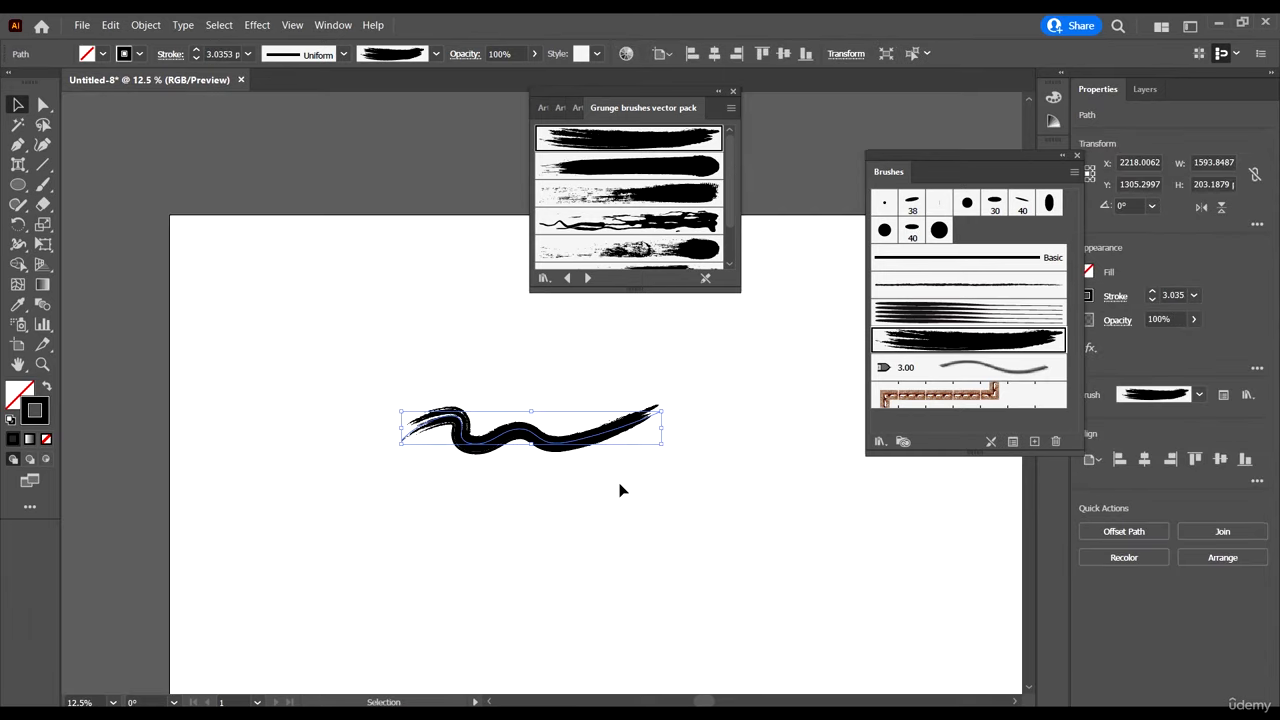
Step: Open the 6d Art Pen Brushes library from the Wacom 6D Brushes
{"action": "scroll", "coordinate": [618, 494], "scroll_direction": "down", "scroll_amount": 3}
{"action": "scroll", "coordinate": [630, 426], "scroll_direction": "up", "scroll_amount": 1}
{"action": "scroll", "coordinate": [568, 378], "scroll_direction": "up", "scroll_amount": 1}
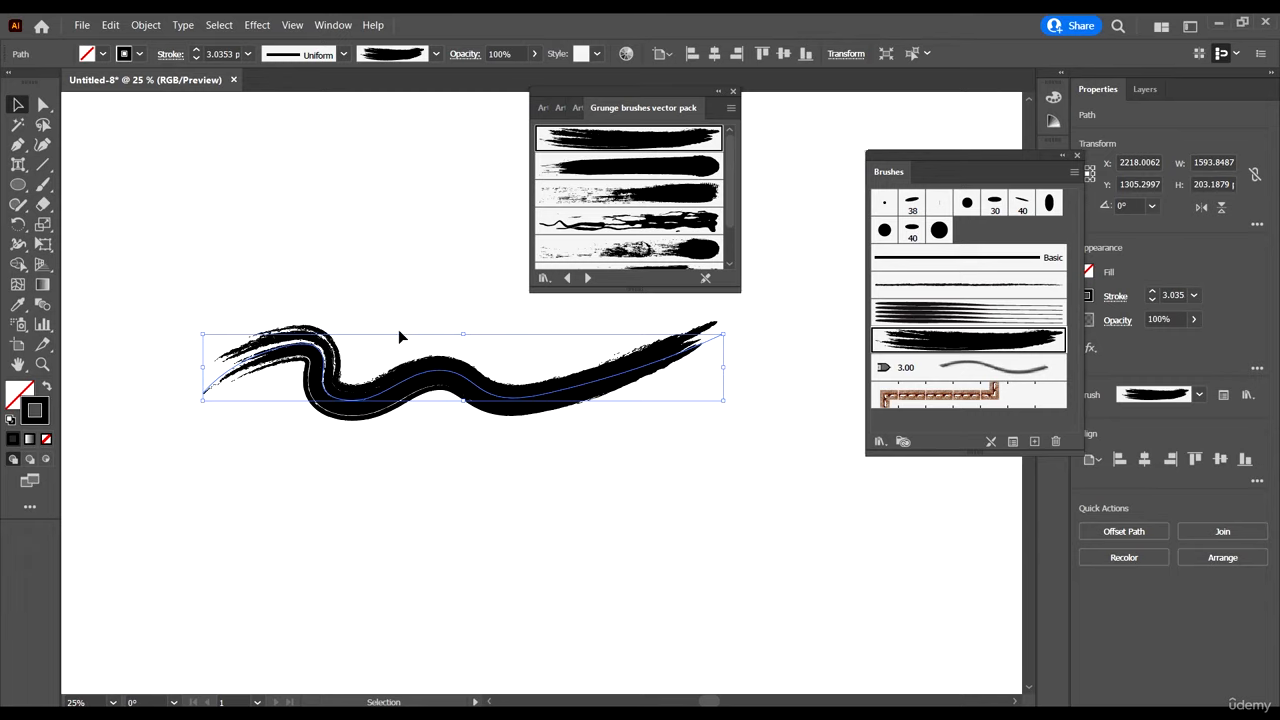
{"action": "scroll", "coordinate": [318, 342], "scroll_direction": "down", "scroll_amount": 1}
{"action": "scroll", "coordinate": [320, 404], "scroll_direction": "up", "scroll_amount": 1}
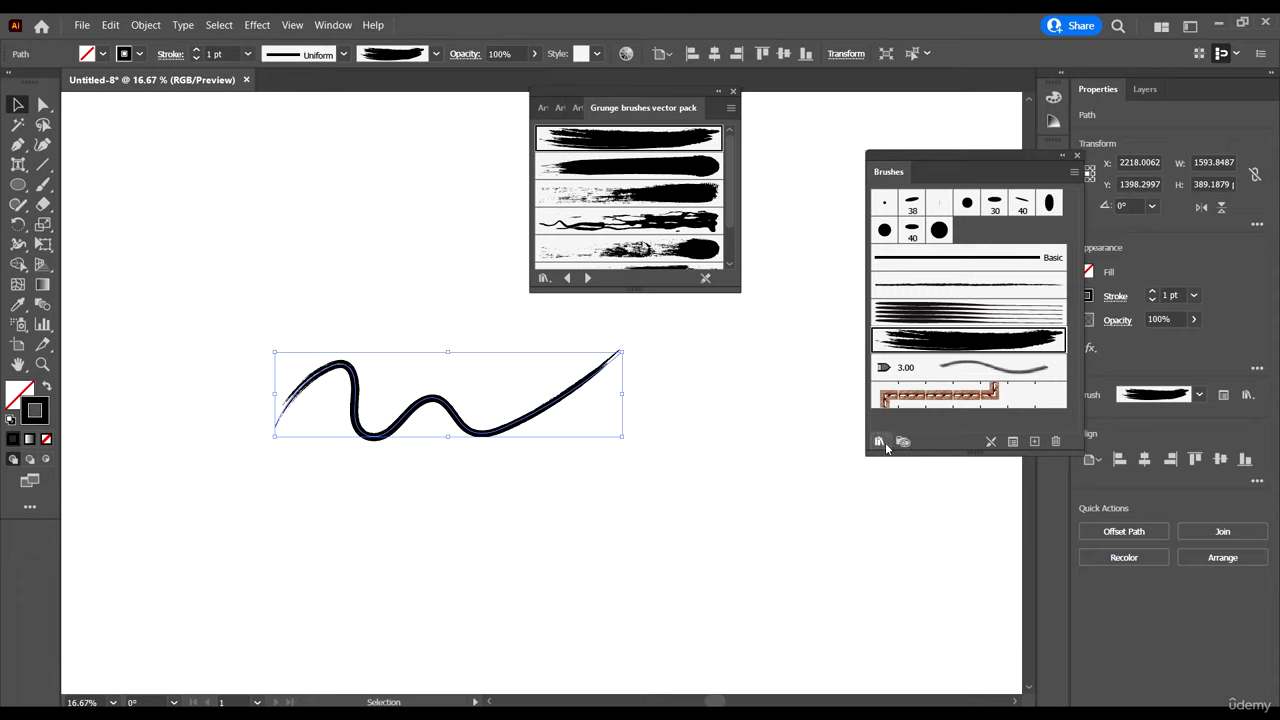
{"action": "left_click", "coordinate": [880, 441]}
{"action": "mouse_move", "coordinate": [967, 601]}
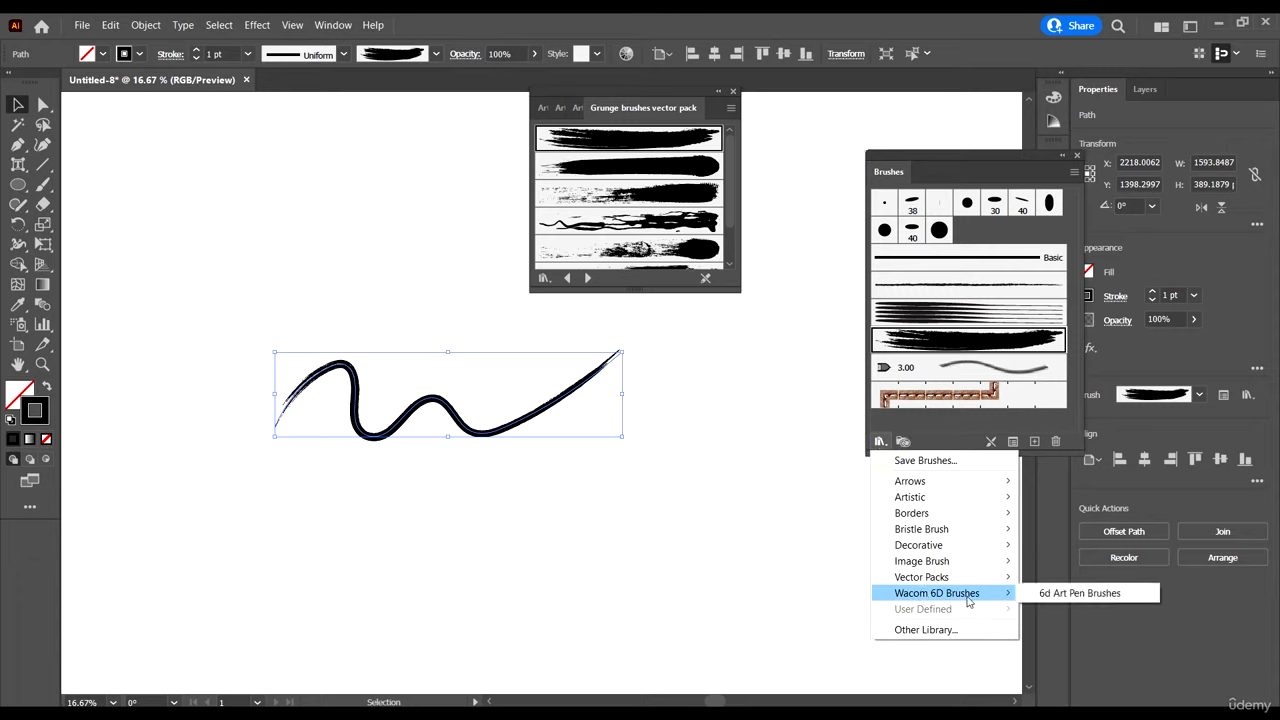
{"action": "left_click", "coordinate": [1098, 593]}
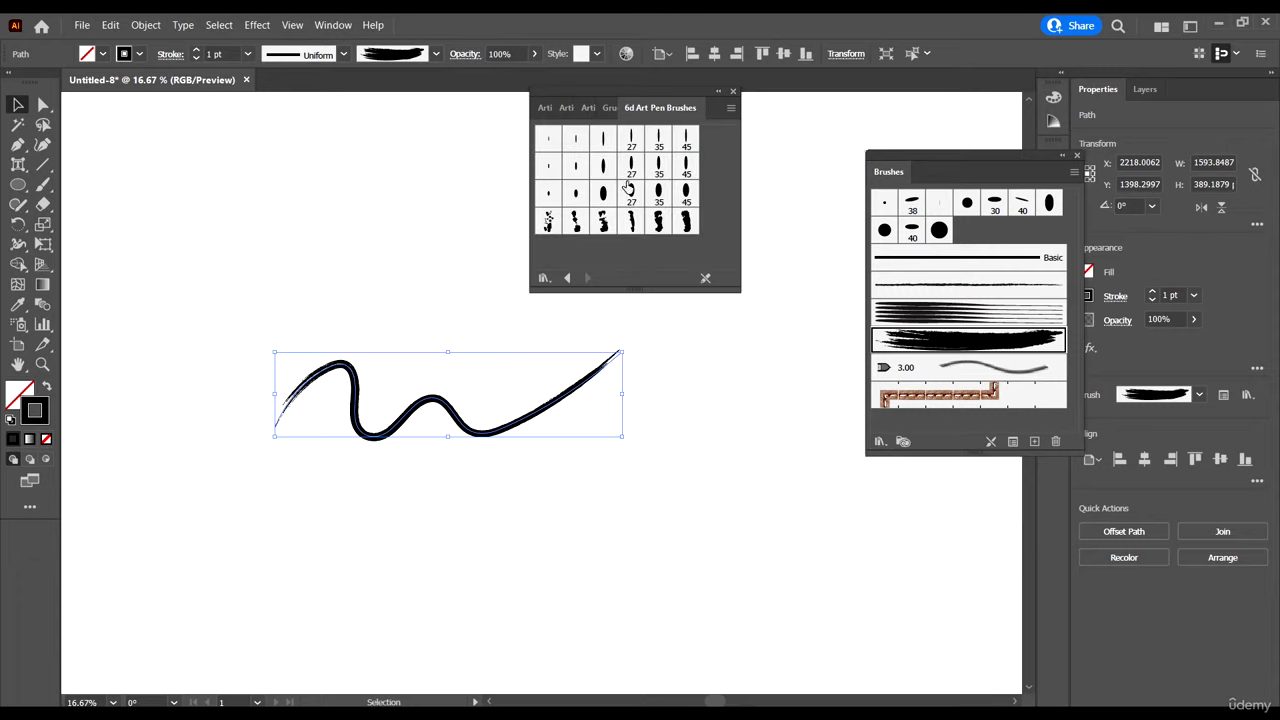
Step: Place the last 6d scatter brush shape above the wavy stroke, enlarge it to about 162 by 369 px and outline it with the heavy 35 brush
{"action": "left_click", "coordinate": [685, 221]}
{"action": "left_click_drag", "start_coordinate": [323, 251], "coordinate": [145, 108]}
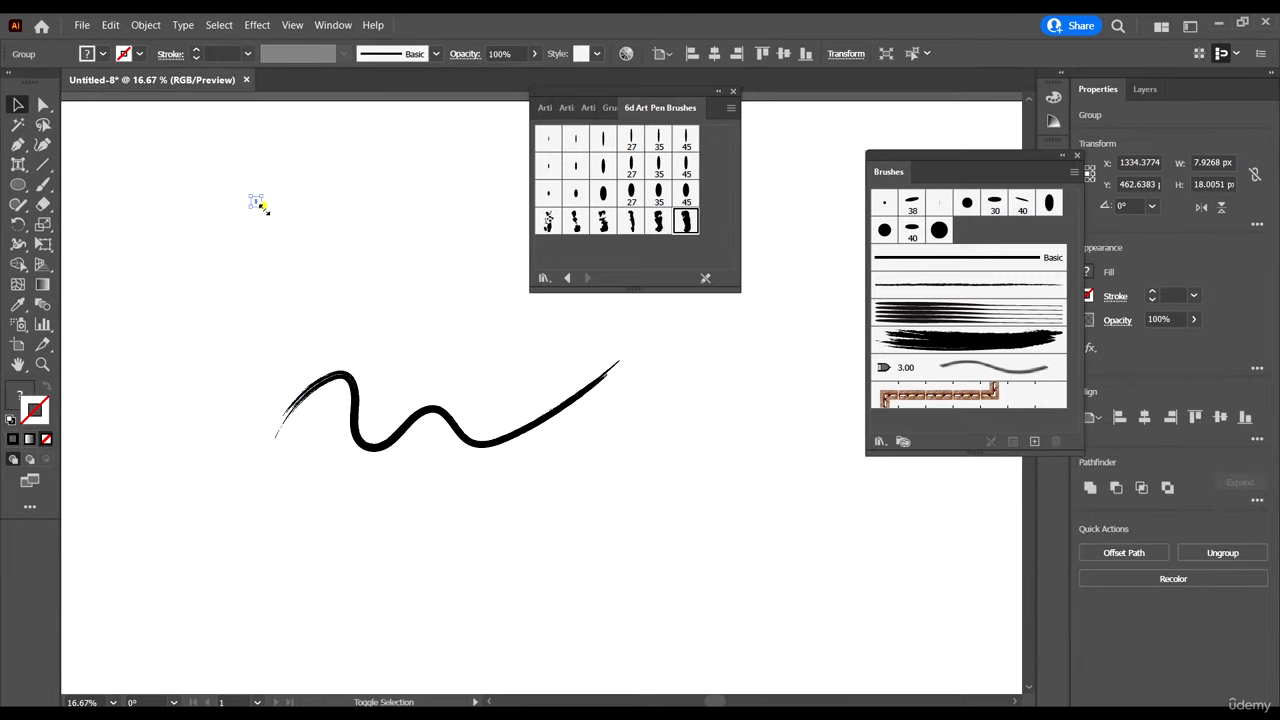
{"action": "left_click_drag", "start_coordinate": [262, 208], "coordinate": [472, 406]}
{"action": "left_click", "coordinate": [658, 192]}
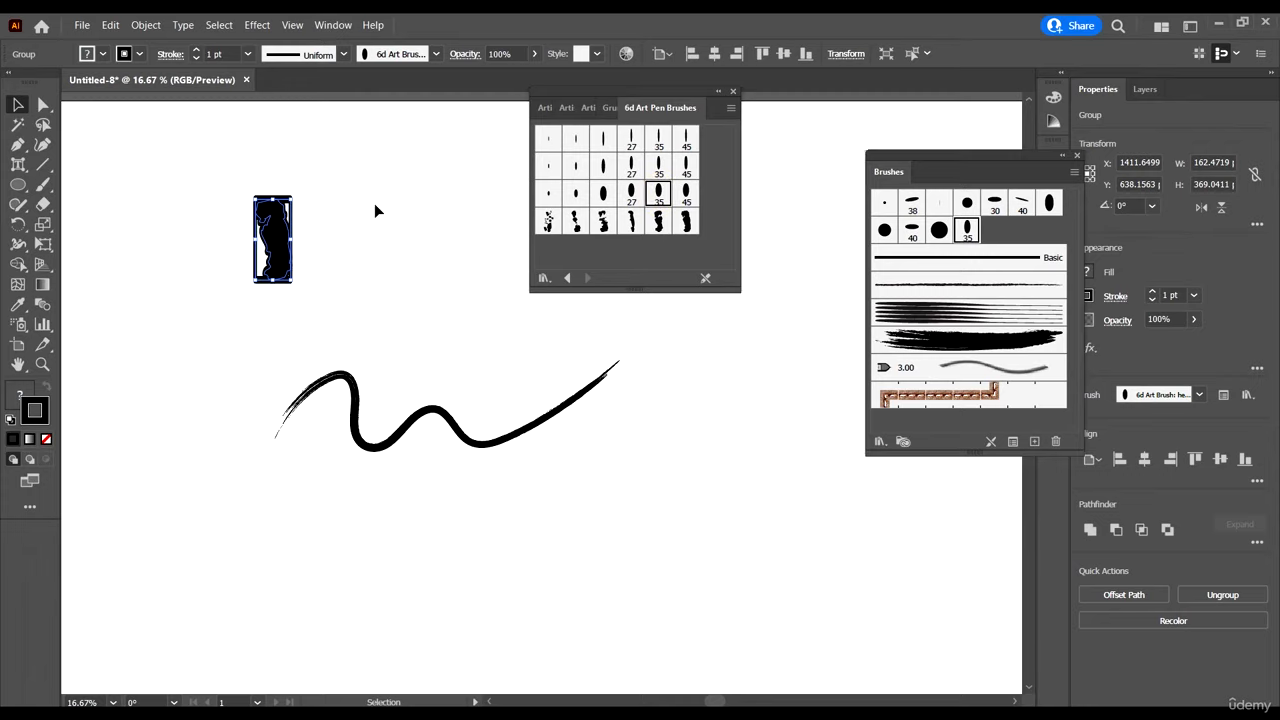
{"action": "scroll", "coordinate": [411, 224], "scroll_direction": "down", "scroll_amount": 3}
{"action": "scroll", "coordinate": [363, 203], "scroll_direction": "up", "scroll_amount": 4}
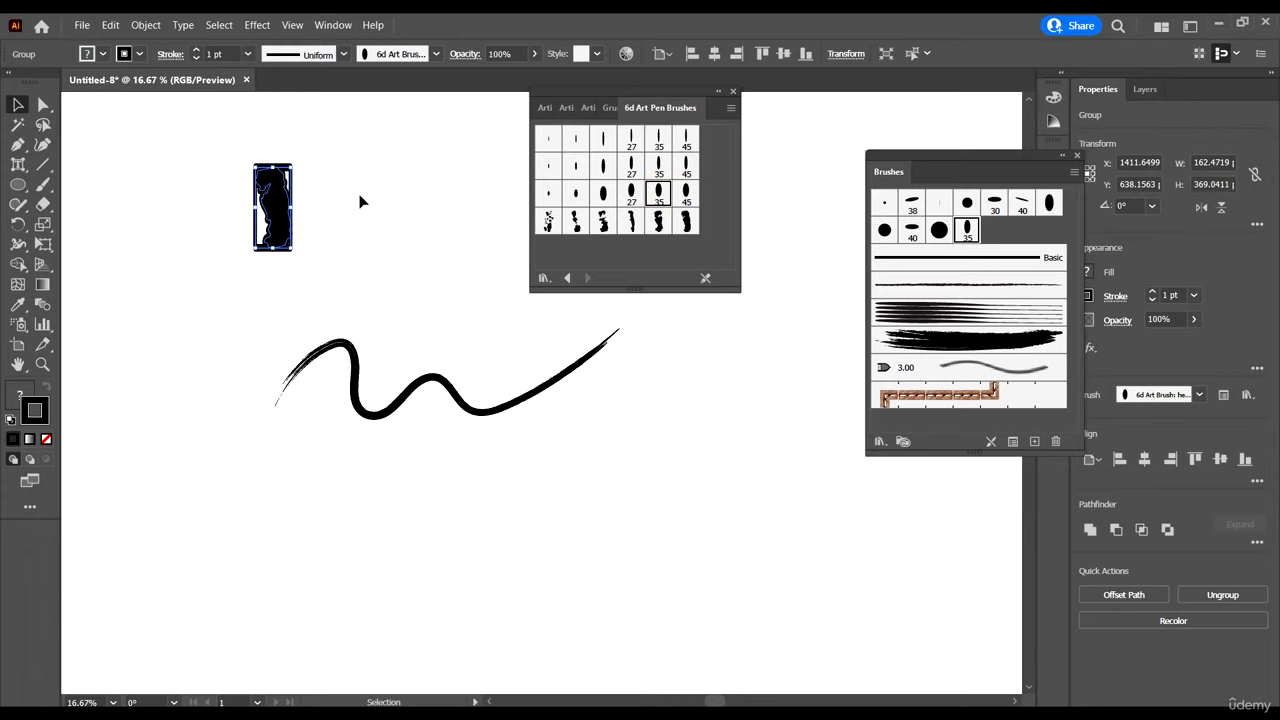
{"action": "left_click", "coordinate": [381, 227]}
{"action": "left_click", "coordinate": [689, 196]}
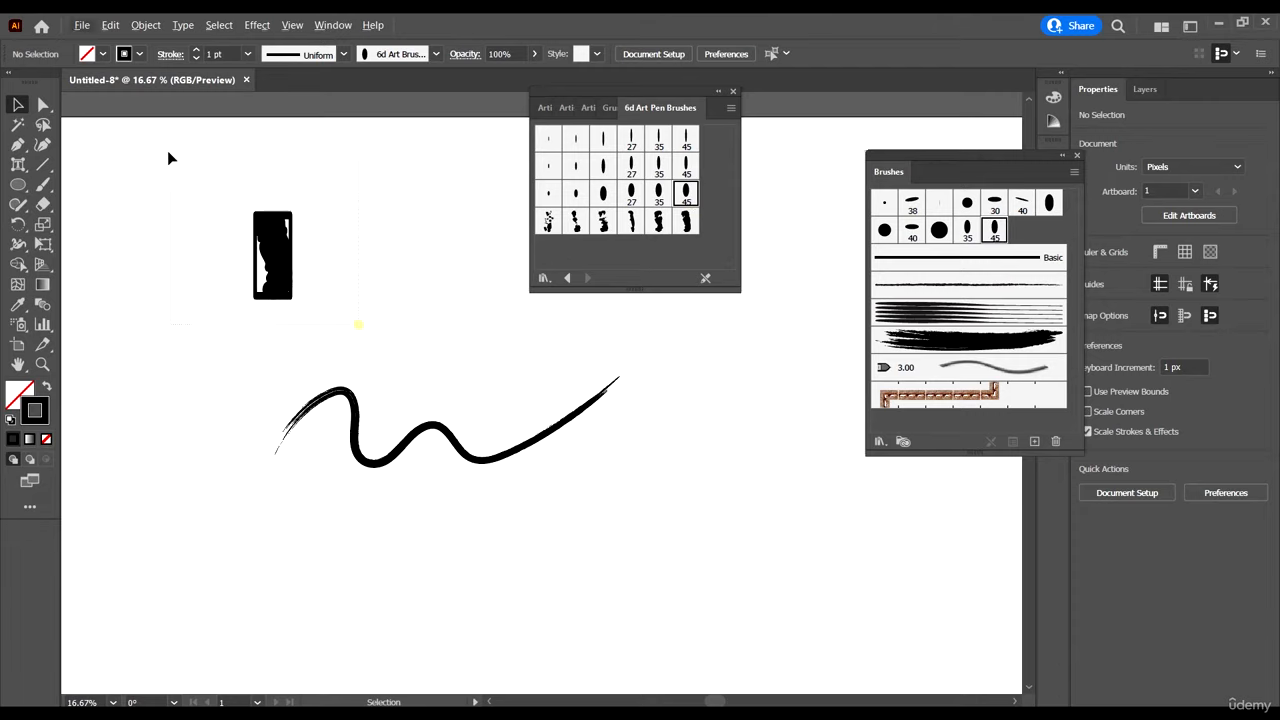
Step: Place the fifth 6d scatter brush shape above the wavy stroke, enlarge it to about 155 by 383 px and select it
{"action": "left_click", "coordinate": [660, 221]}
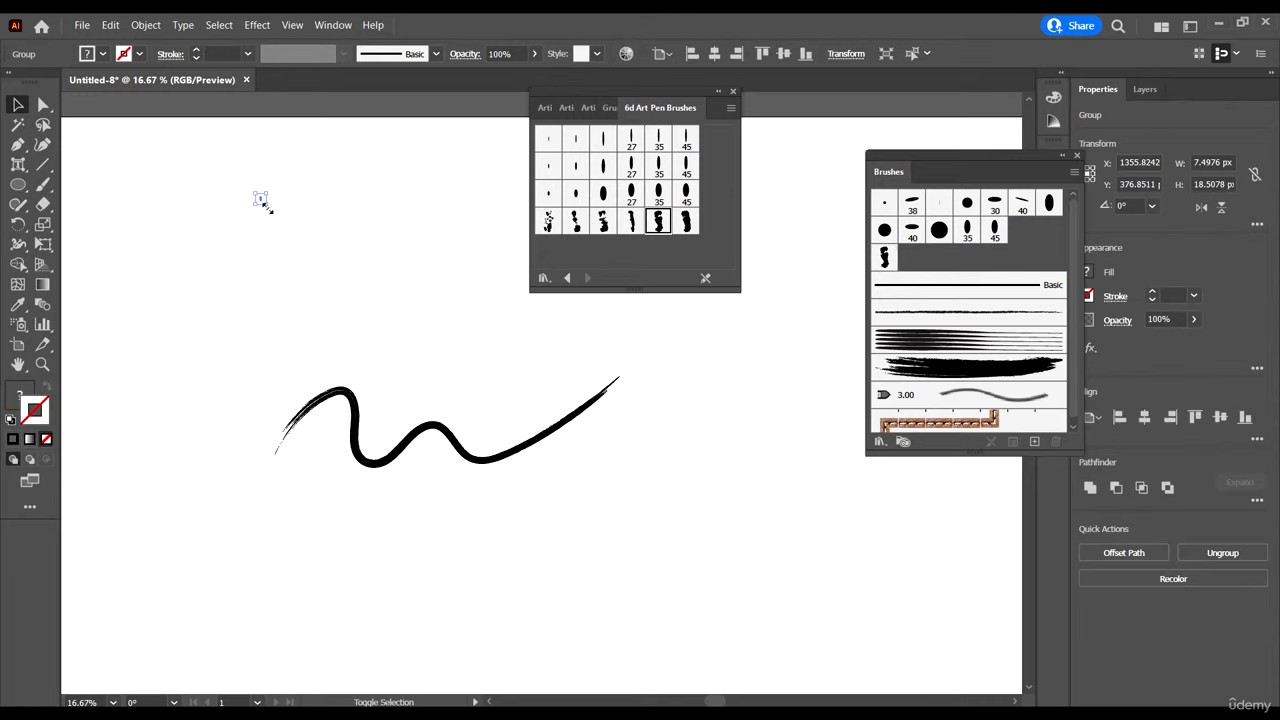
{"action": "left_click_drag", "start_coordinate": [265, 204], "coordinate": [442, 432]}
{"action": "left_click", "coordinate": [402, 298]}
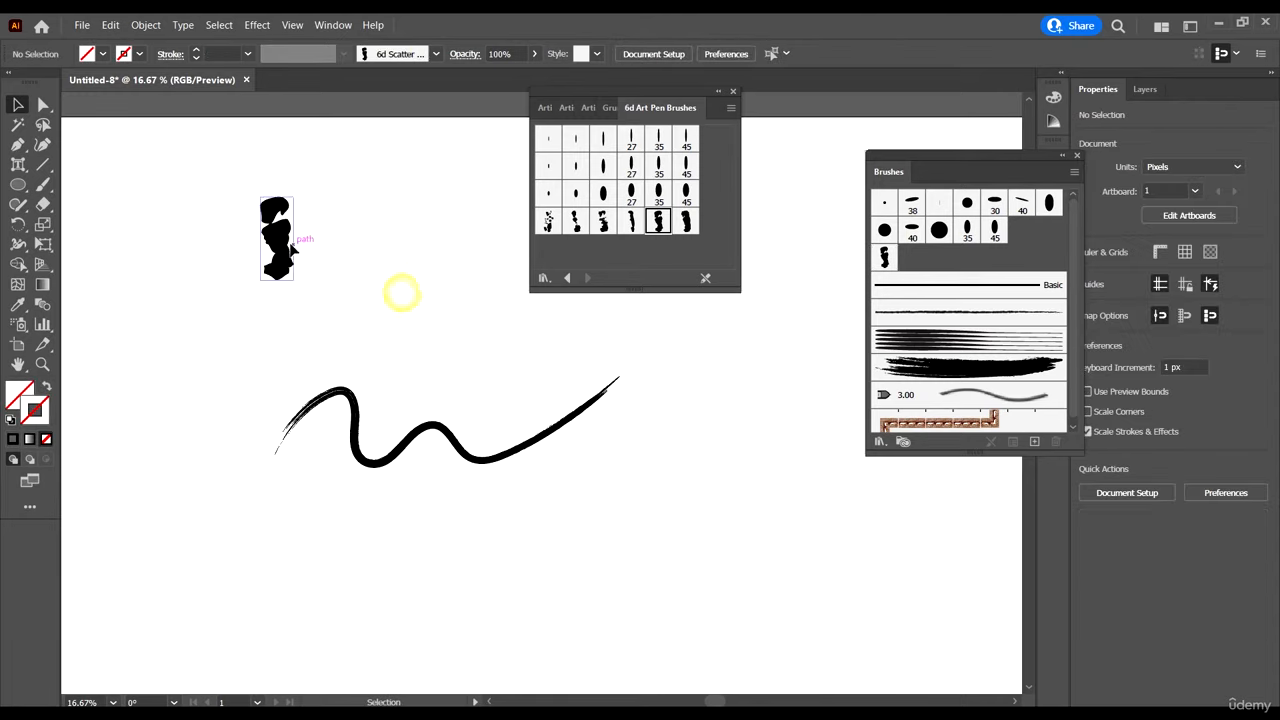
{"action": "left_click", "coordinate": [273, 228]}
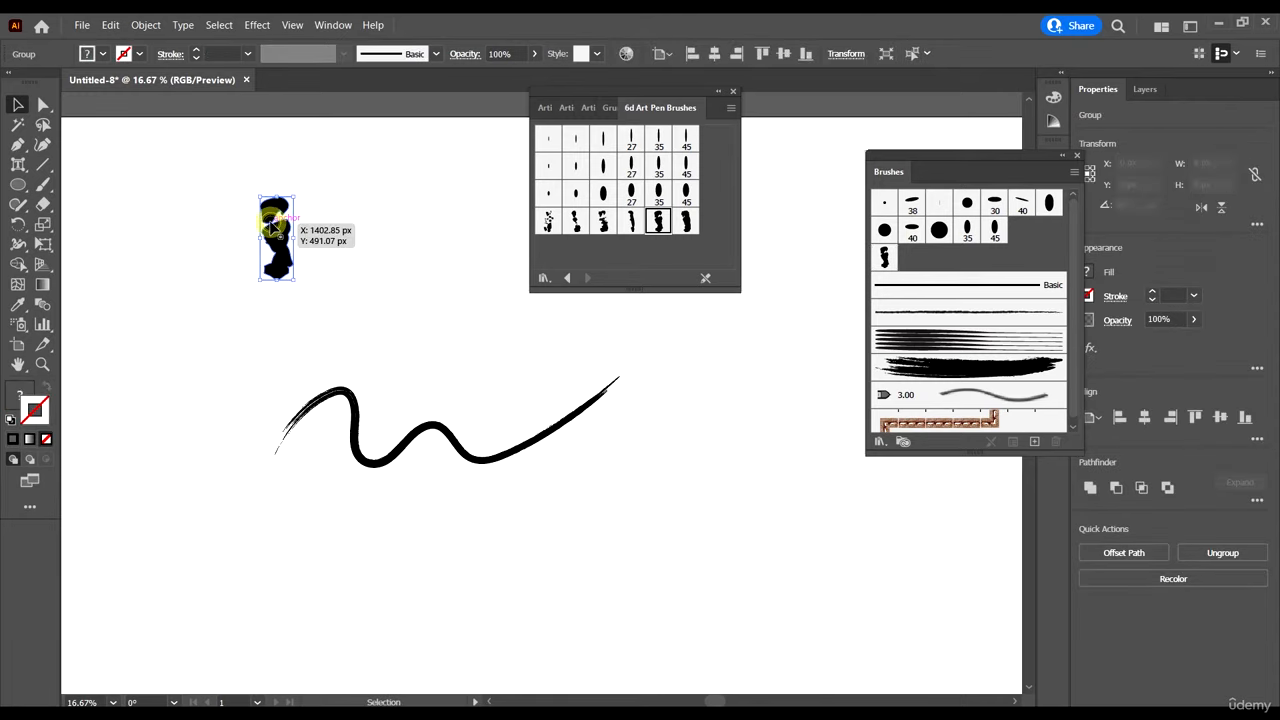
Step: Try to expand the grouped scatter shape
{"action": "left_click", "coordinate": [146, 25]}
{"action": "left_click", "coordinate": [178, 202]}
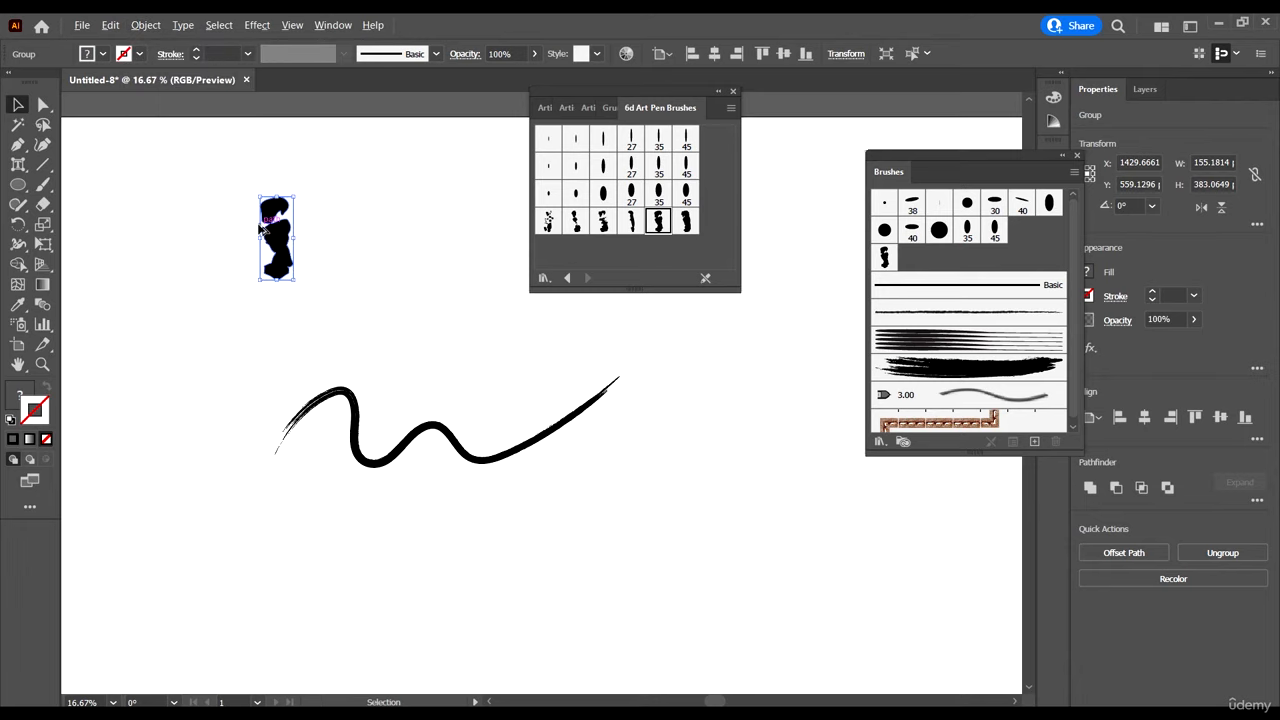
{"action": "scroll", "coordinate": [292, 236], "scroll_direction": "up", "scroll_amount": 2}
{"action": "left_click", "coordinate": [146, 25]}
{"action": "left_click", "coordinate": [211, 197]}
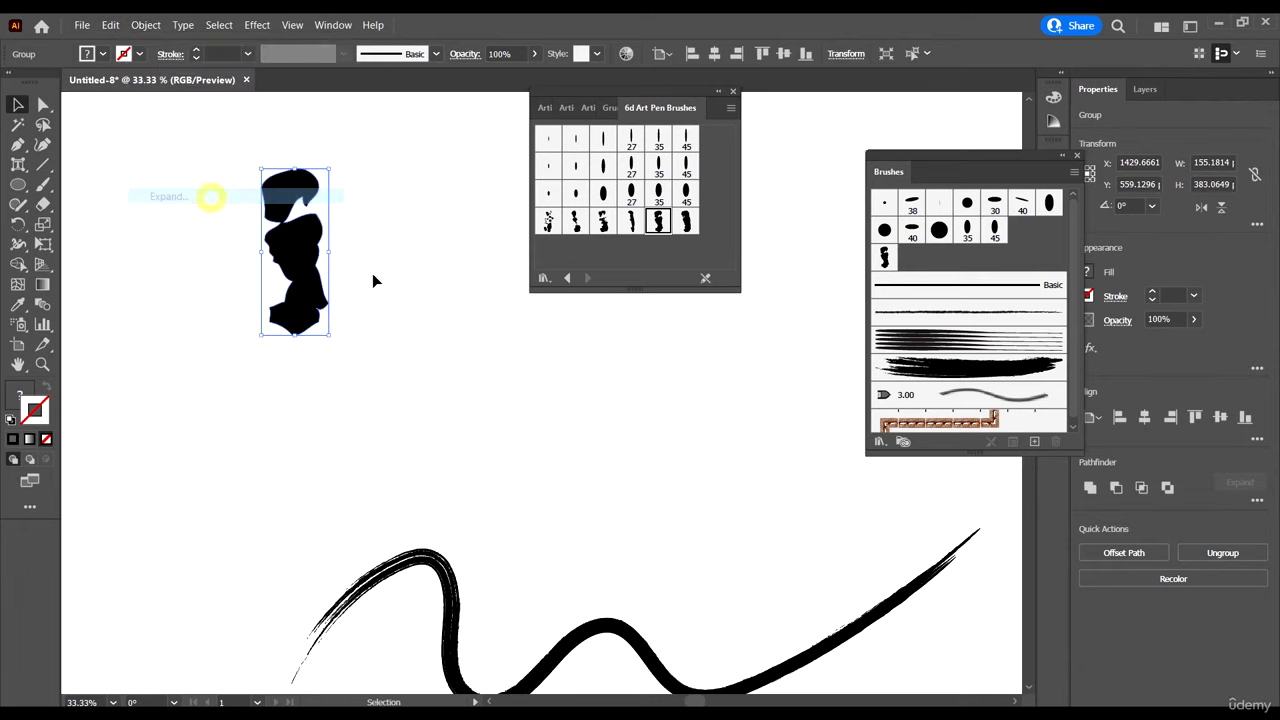
{"action": "left_click", "coordinate": [372, 273]}
Step: Ungroup the scatter shape, check its path options and leave it deselected
{"action": "scroll", "coordinate": [285, 218], "scroll_direction": "up", "scroll_amount": 1}
{"action": "right_click", "coordinate": [302, 247]}
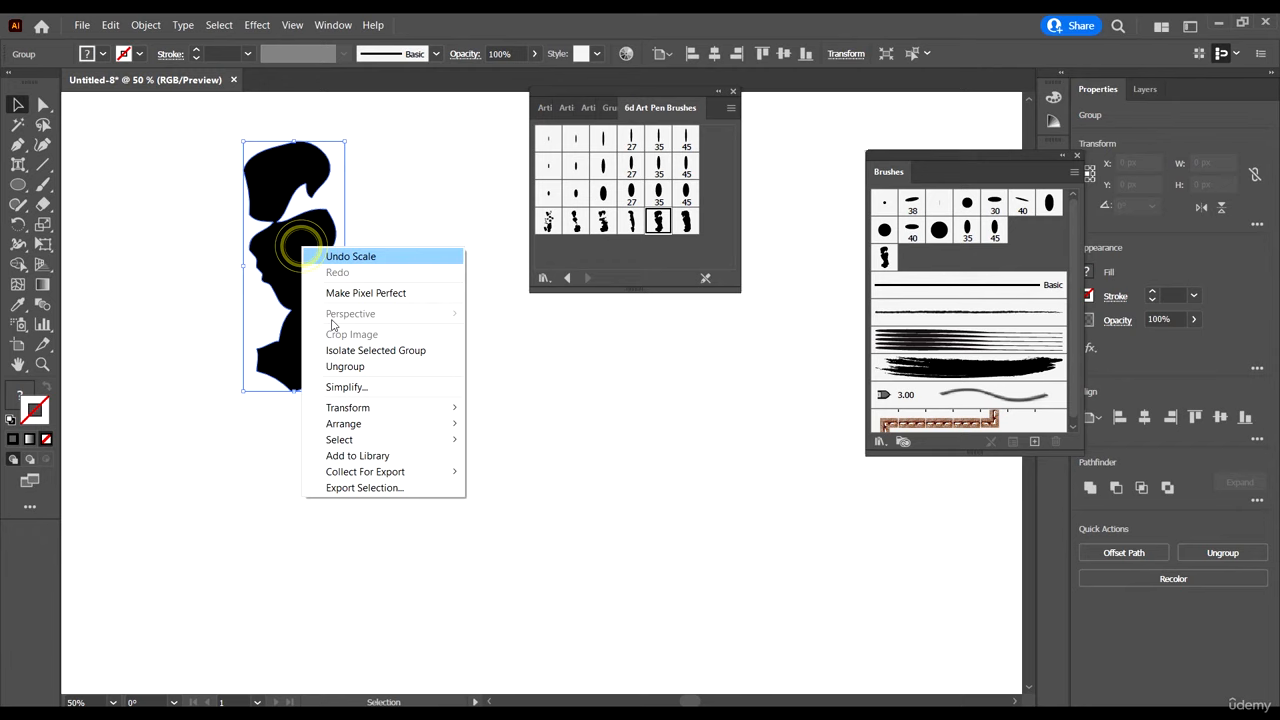
{"action": "left_click", "coordinate": [345, 366]}
{"action": "left_click", "coordinate": [400, 306]}
{"action": "left_click", "coordinate": [328, 248]}
{"action": "right_click", "coordinate": [331, 249]}
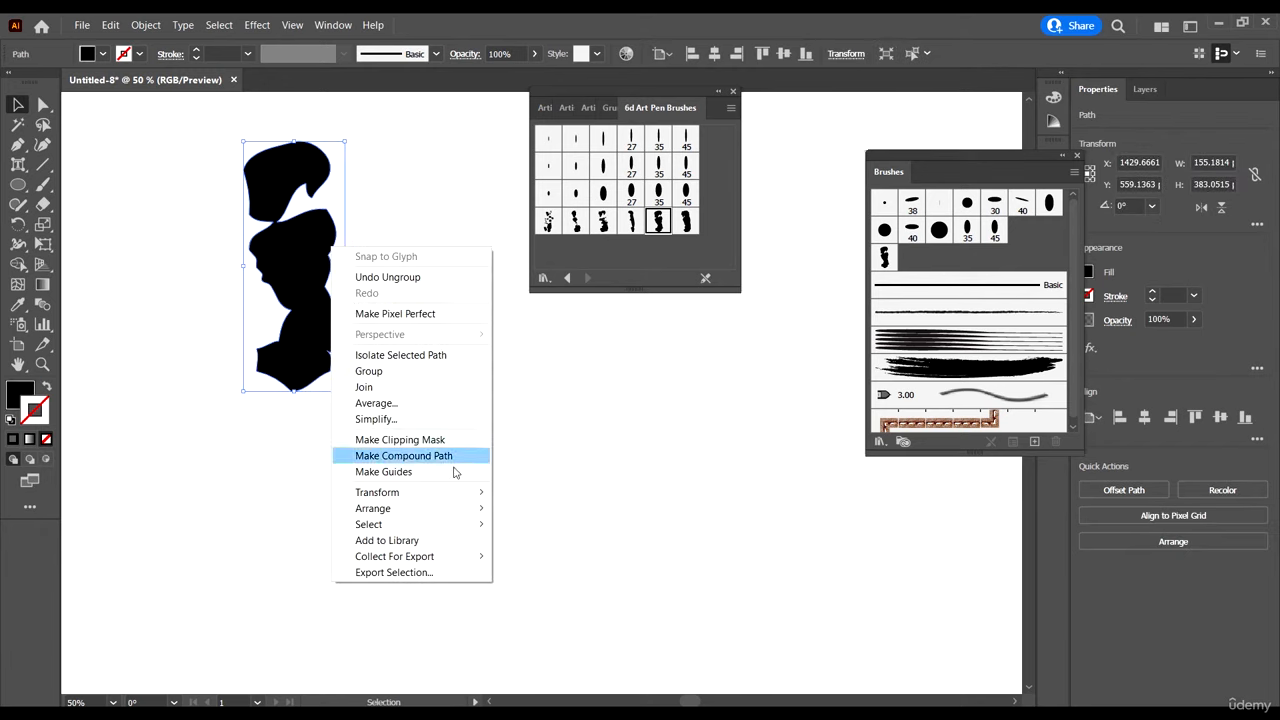
{"action": "left_click", "coordinate": [523, 391]}
{"action": "left_click", "coordinate": [525, 388]}
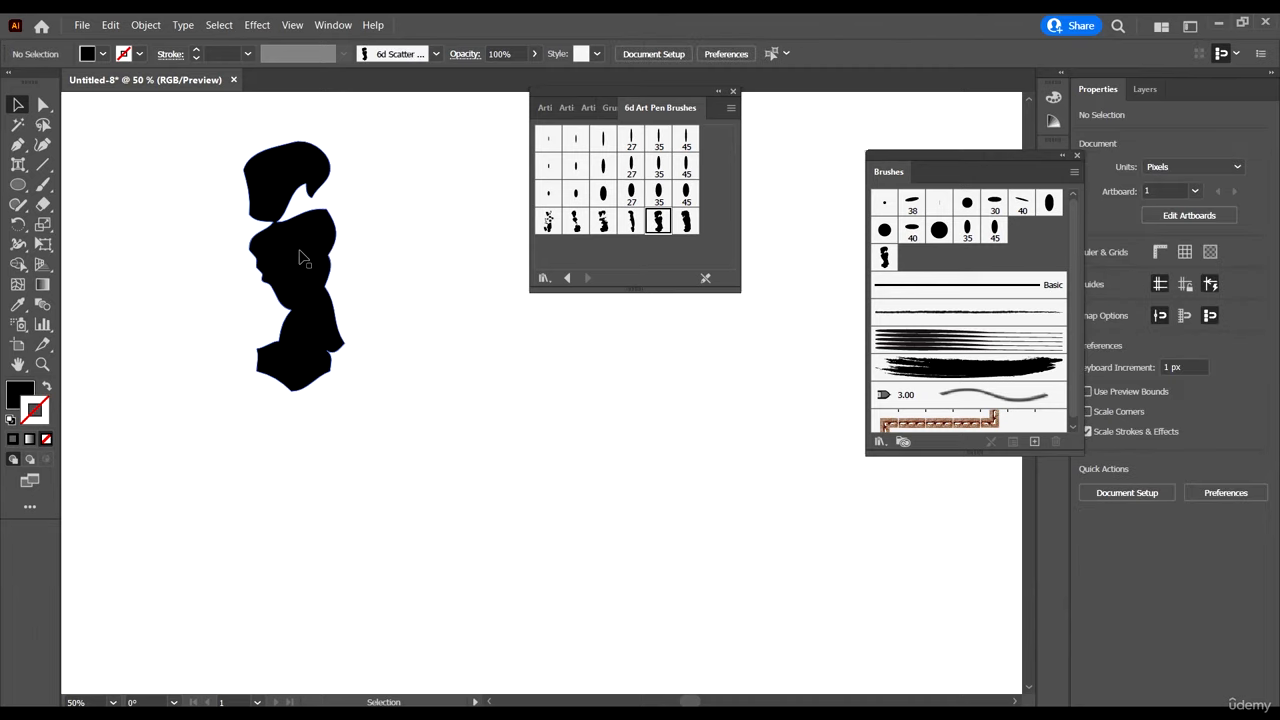
Step: Inspect the ungrouped scatter shape's outline up close and try to expand it again
{"action": "left_click", "coordinate": [300, 254]}
{"action": "scroll", "coordinate": [257, 176], "scroll_direction": "up", "scroll_amount": 4}
{"action": "scroll", "coordinate": [276, 386], "scroll_direction": "down", "scroll_amount": 4}
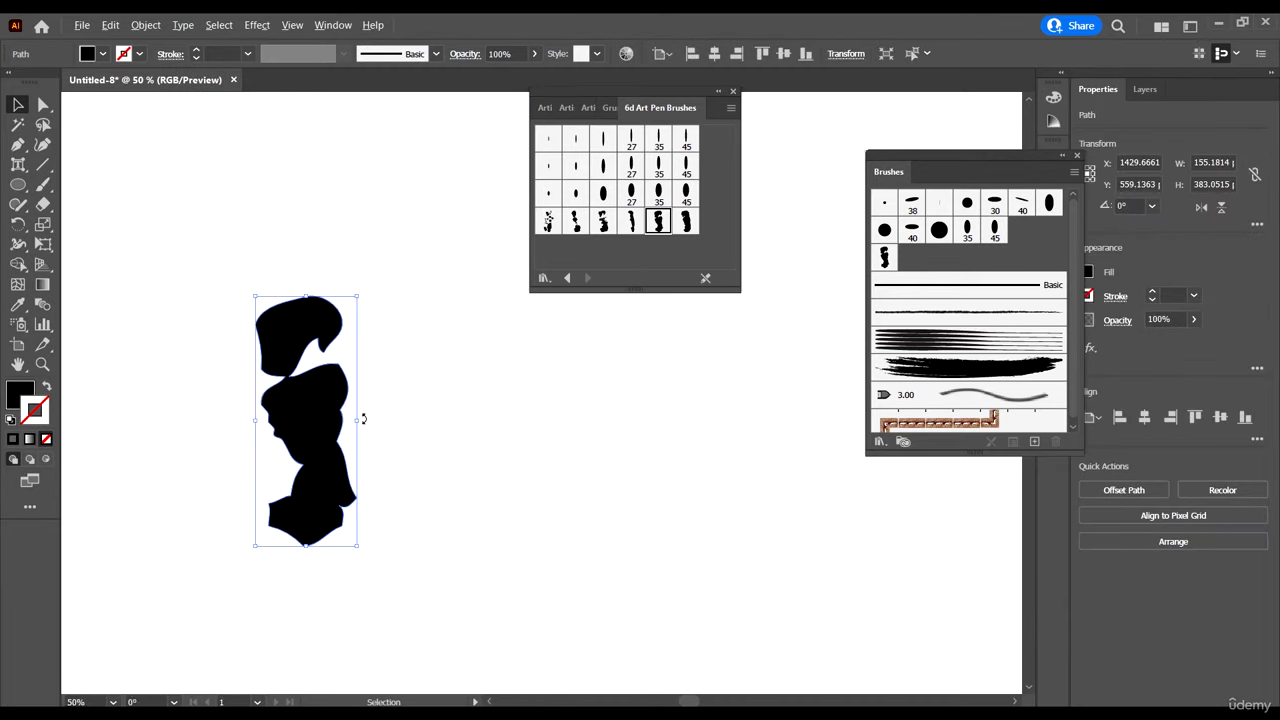
{"action": "scroll", "coordinate": [290, 282], "scroll_direction": "down", "scroll_amount": 2}
{"action": "scroll", "coordinate": [344, 252], "scroll_direction": "up", "scroll_amount": 2}
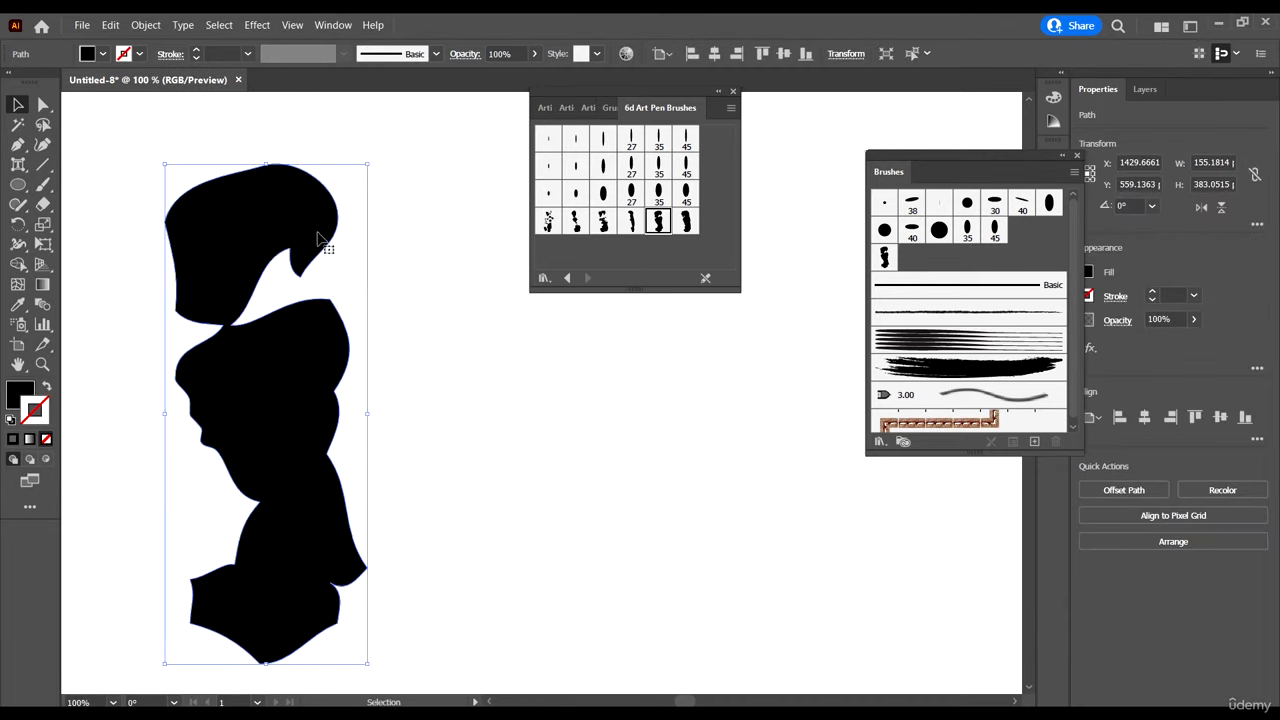
{"action": "left_click", "coordinate": [146, 25]}
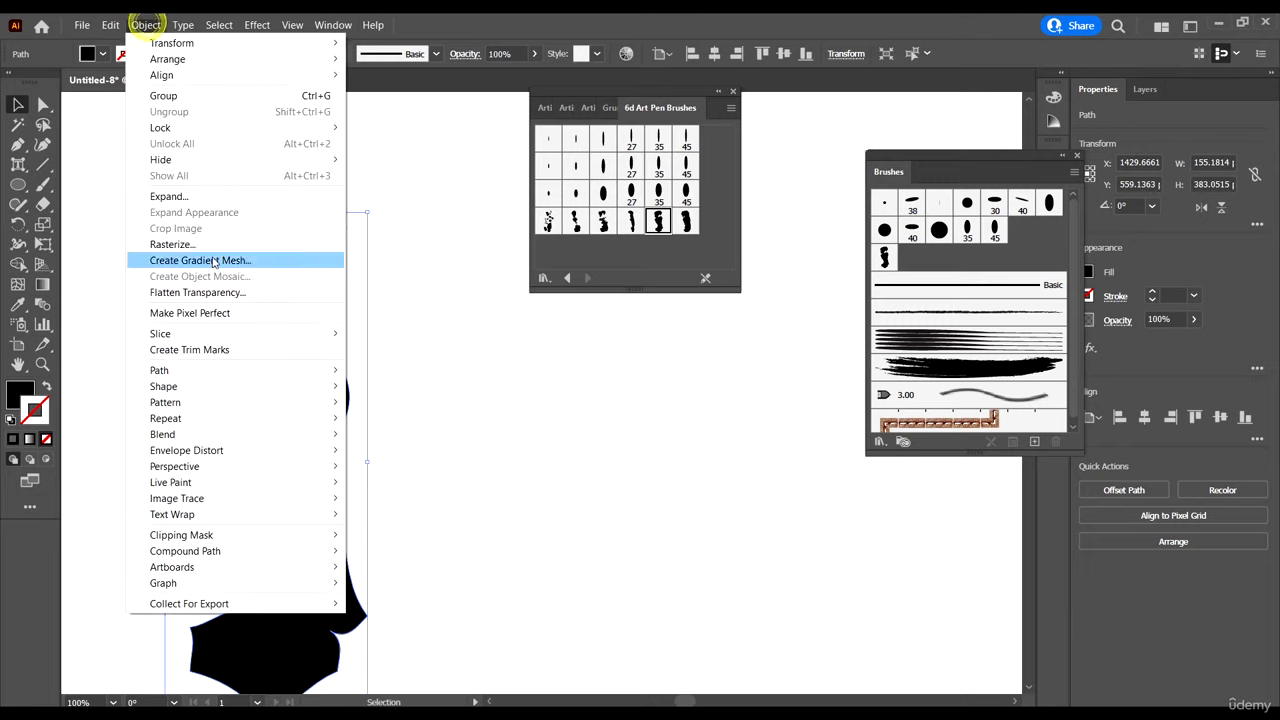
{"action": "left_click", "coordinate": [200, 194]}
{"action": "left_click", "coordinate": [429, 406]}
Step: Enlarge the scatter shape to about 328 by 810 px and place it beside the start of the wavy stroke
{"action": "scroll", "coordinate": [322, 398], "scroll_direction": "down", "scroll_amount": 2}
{"action": "left_click_drag", "start_coordinate": [298, 426], "coordinate": [228, 307]}
{"action": "scroll", "coordinate": [334, 350], "scroll_direction": "down", "scroll_amount": 3}
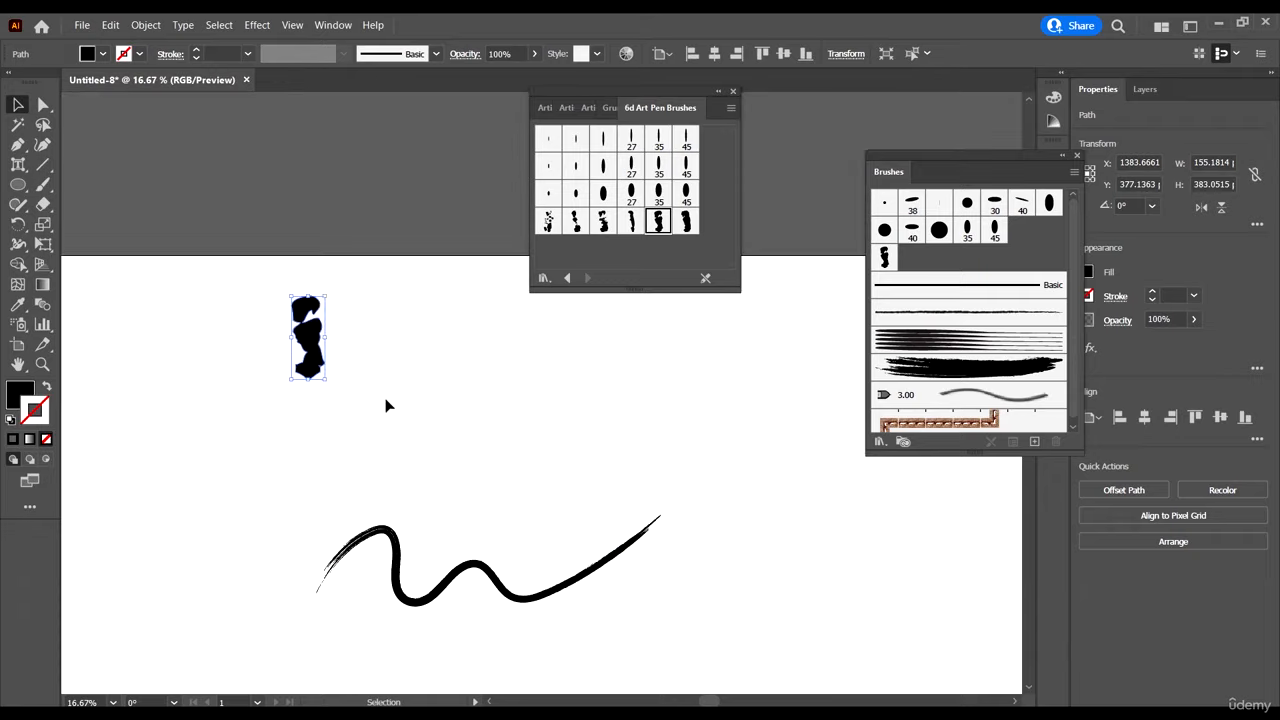
{"action": "scroll", "coordinate": [330, 315], "scroll_direction": "down", "scroll_amount": 1}
{"action": "left_click_drag", "start_coordinate": [322, 310], "coordinate": [369, 381]}
{"action": "scroll", "coordinate": [494, 314], "scroll_direction": "down", "scroll_amount": 2}
{"action": "left_click_drag", "start_coordinate": [427, 298], "coordinate": [337, 365]}
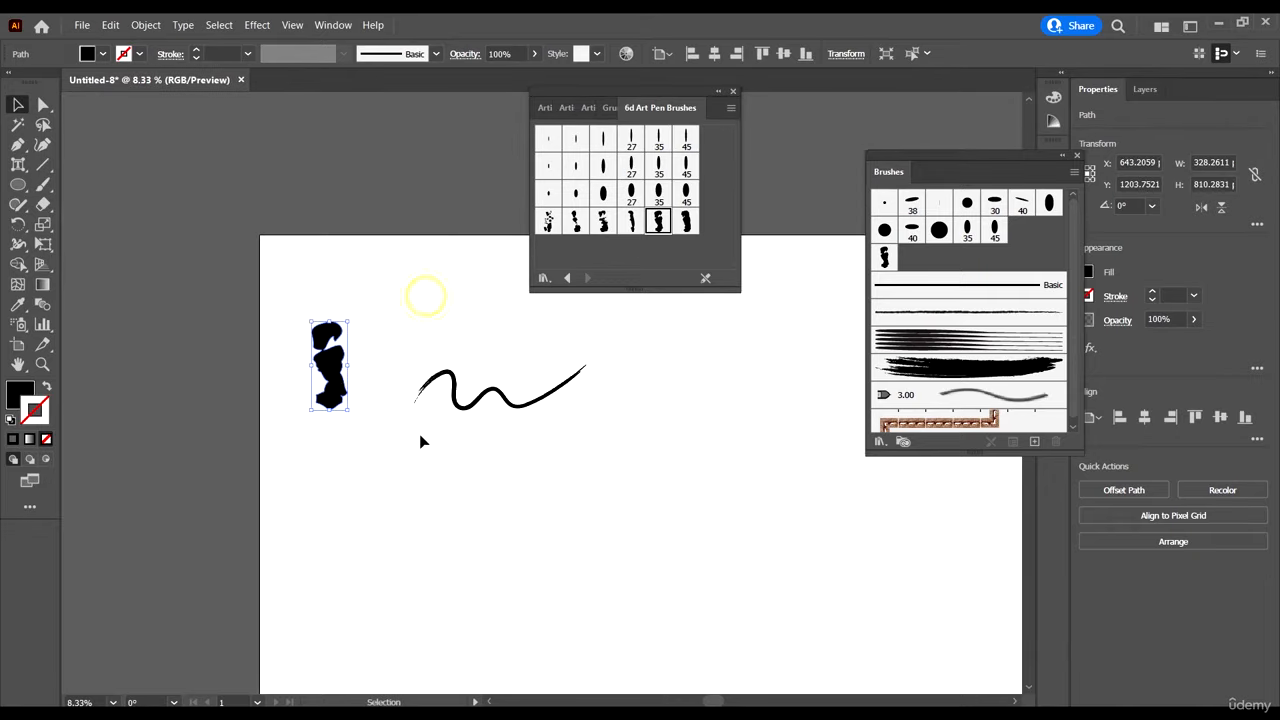
Step: Delete the enlarged scatter shape, keeping only the wavy stroke on the artboard
{"action": "scroll", "coordinate": [440, 425], "scroll_direction": "down", "scroll_amount": 2}
{"action": "scroll", "coordinate": [483, 404], "scroll_direction": "right", "scroll_amount": 2}
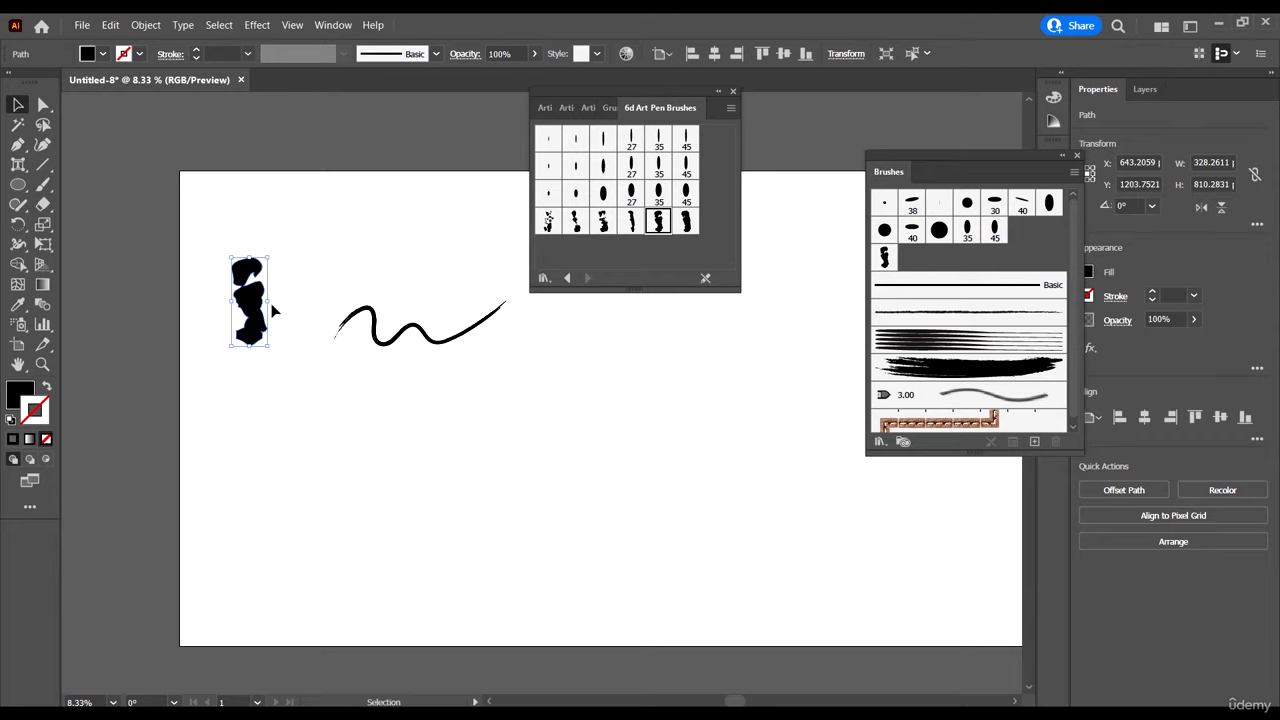
{"action": "key", "text": "Delete"}
{"action": "scroll", "coordinate": [250, 172], "scroll_direction": "up", "scroll_amount": 1}
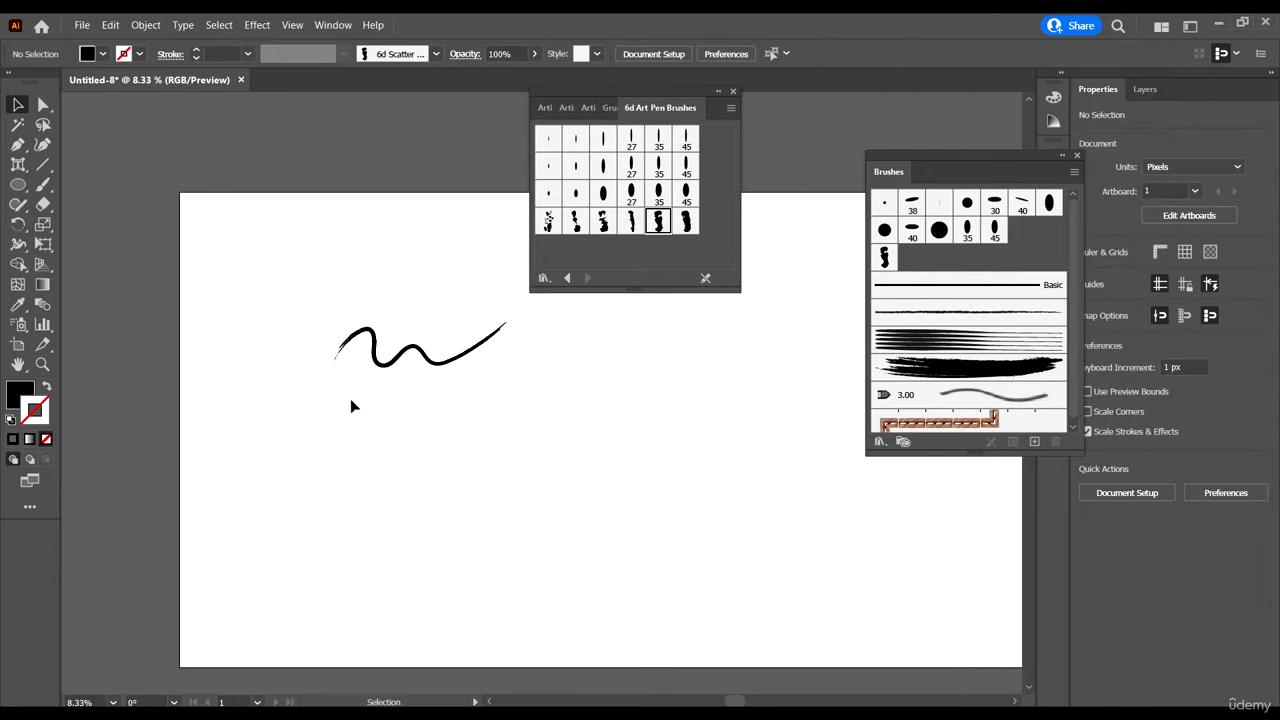
{"action": "scroll", "coordinate": [970, 331], "scroll_direction": "down", "scroll_amount": 1}
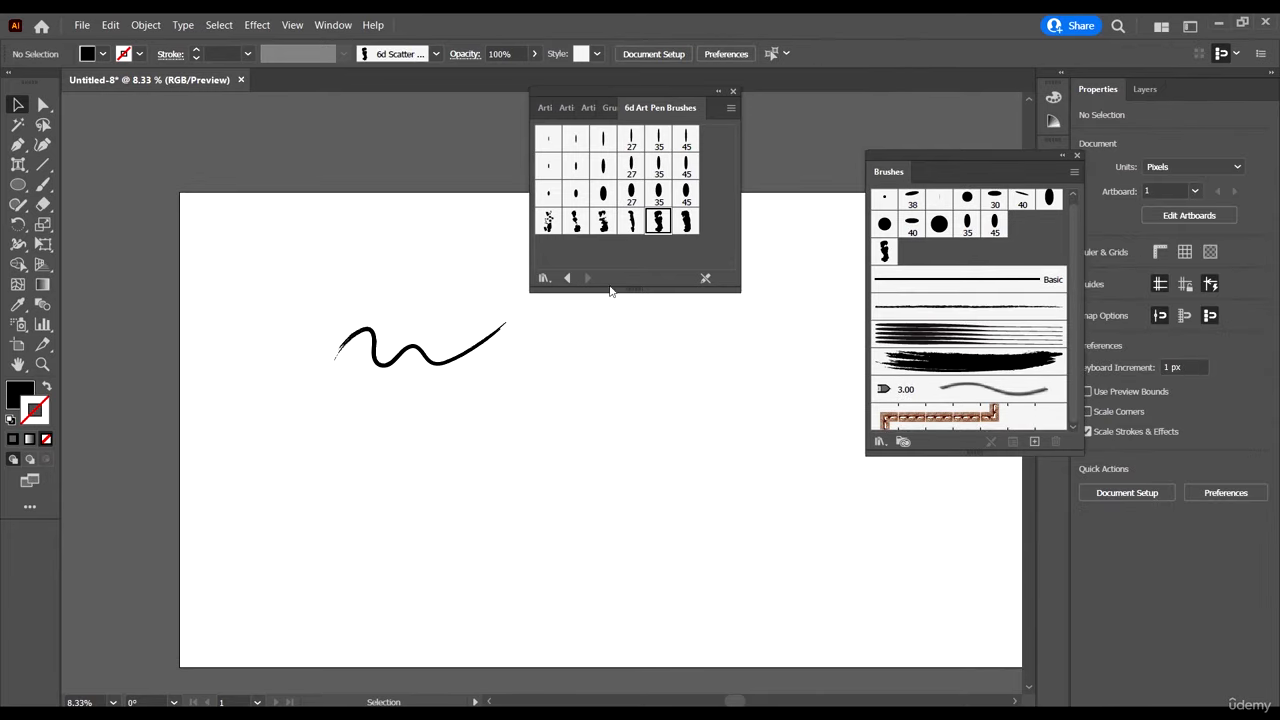
Step: Open the Hand Drawn brushes vector pack library
{"action": "left_click", "coordinate": [549, 280]}
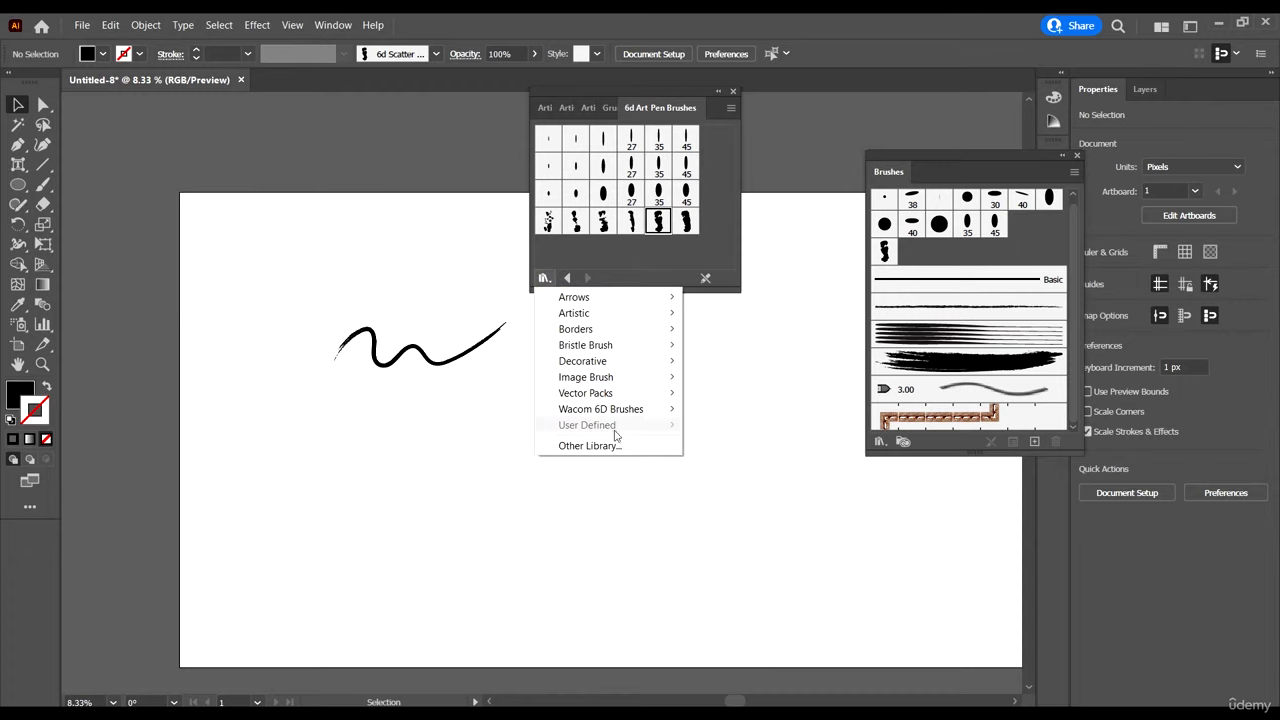
{"action": "left_click", "coordinate": [628, 414]}
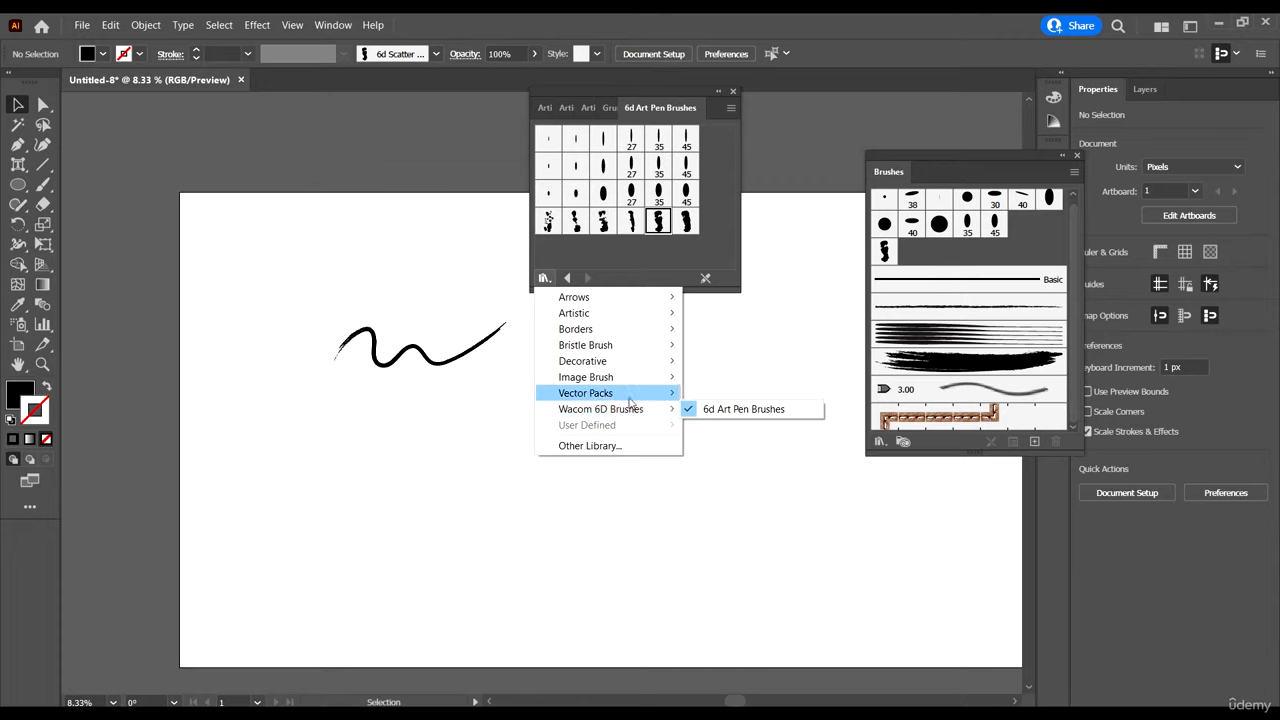
{"action": "mouse_move", "coordinate": [630, 402]}
{"action": "left_click", "coordinate": [750, 410]}
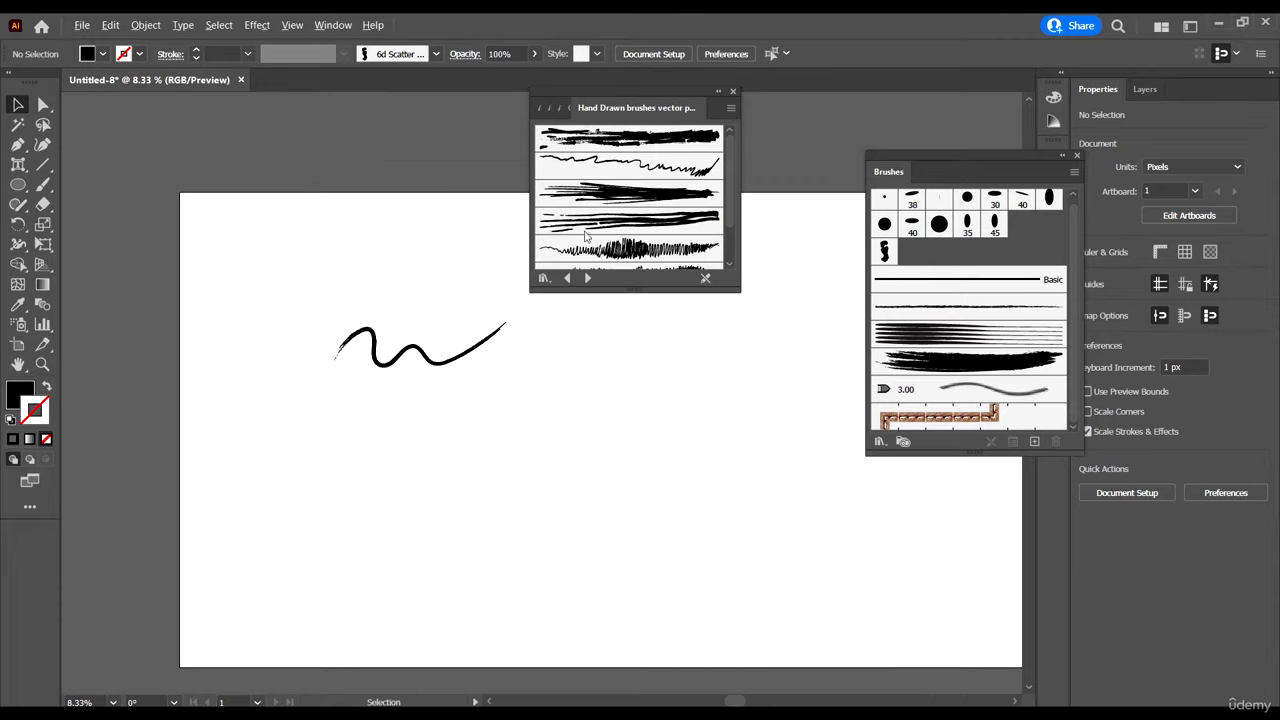
Step: Apply the fifth Hand Drawn brush to the wavy stroke and widen the stroke to about 2315 px
{"action": "scroll", "coordinate": [370, 295], "scroll_direction": "up", "scroll_amount": 1}
{"action": "left_click", "coordinate": [543, 340]}
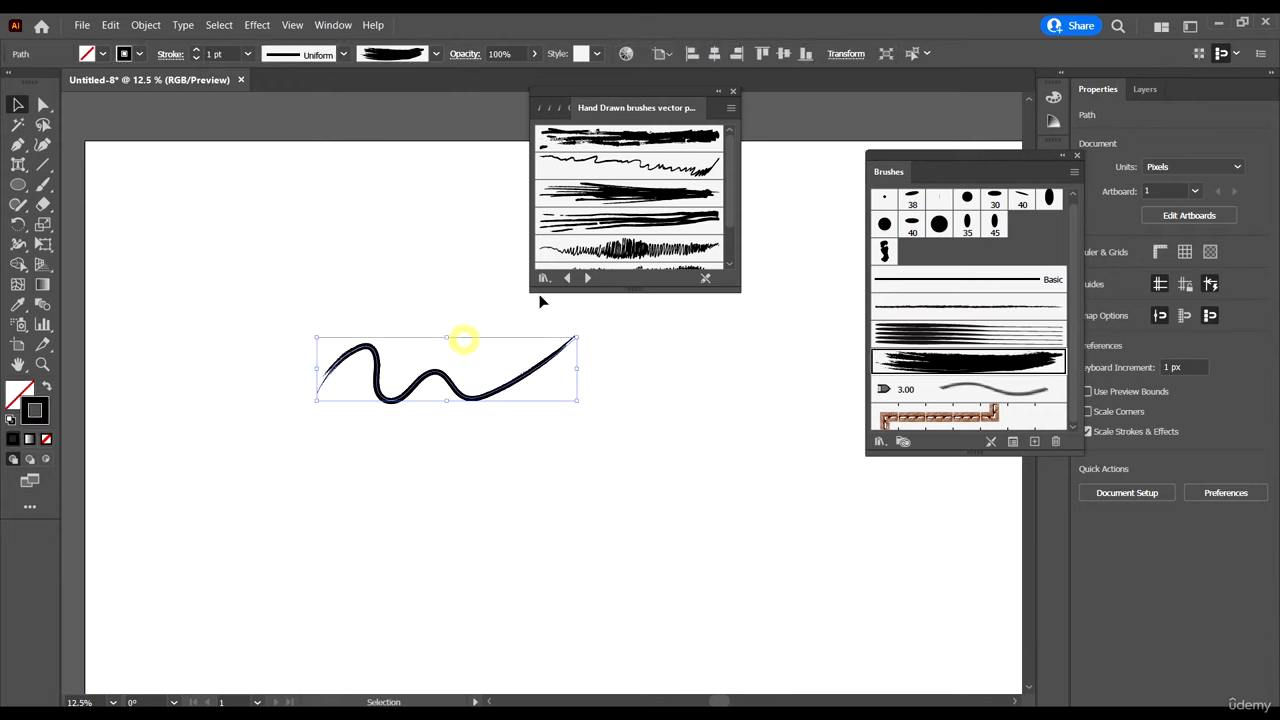
{"action": "left_click", "coordinate": [660, 252]}
{"action": "left_click_drag", "start_coordinate": [580, 373], "coordinate": [696, 372]}
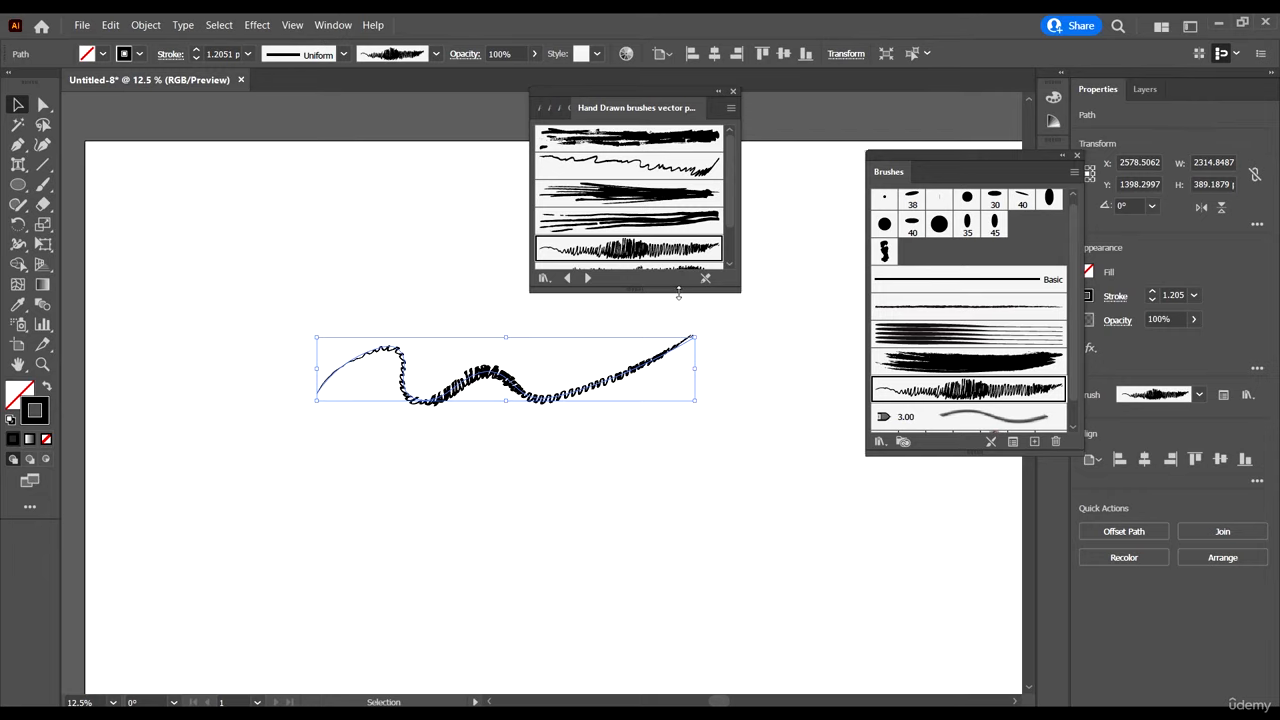
Step: Show more of the Hand Drawn library, try its second brush on the wavy stroke and settle on its first brush
{"action": "left_click_drag", "start_coordinate": [678, 294], "coordinate": [678, 318]}
{"action": "scroll", "coordinate": [603, 331], "scroll_direction": "up", "scroll_amount": 2}
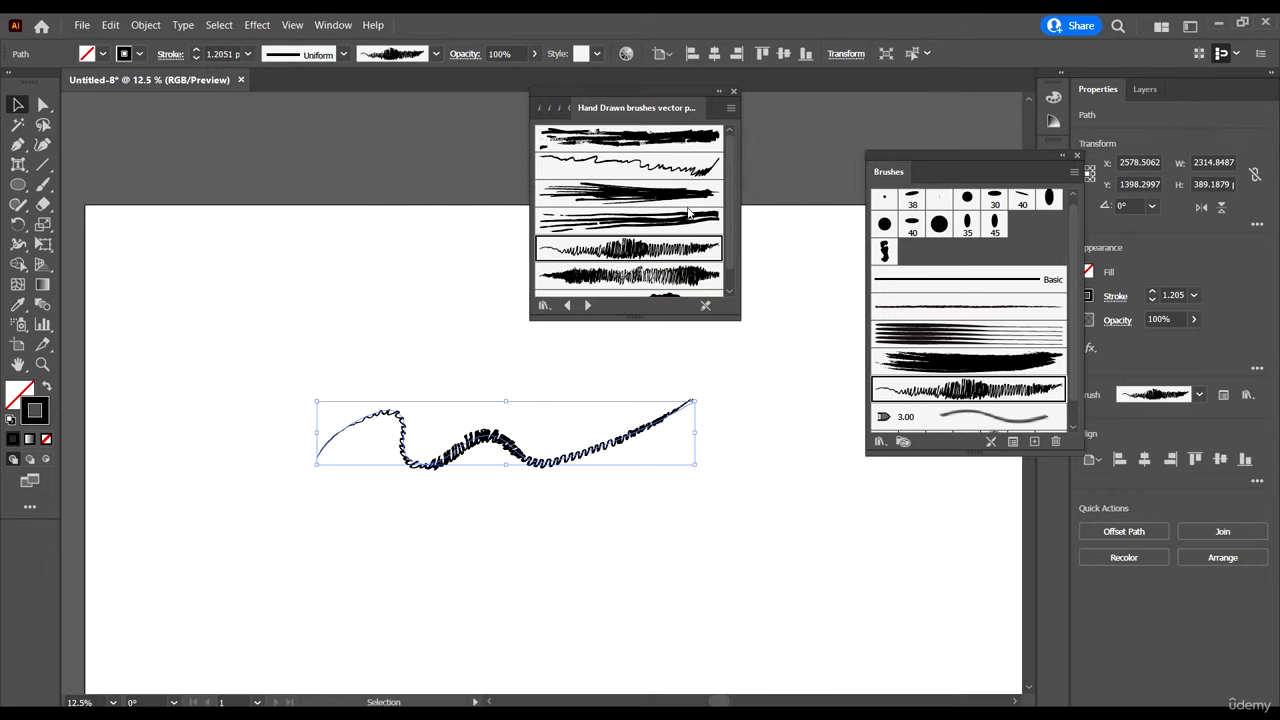
{"action": "left_click", "coordinate": [680, 170]}
{"action": "left_click", "coordinate": [674, 135]}
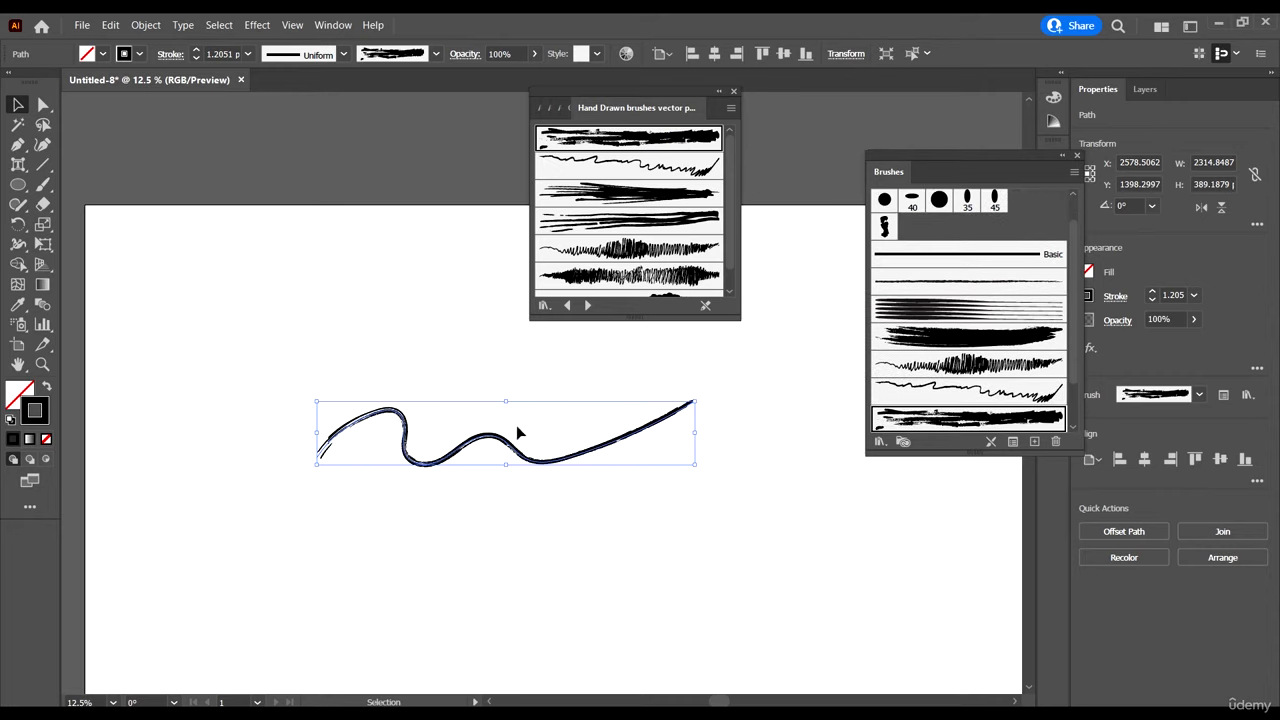
{"action": "scroll", "coordinate": [464, 468], "scroll_direction": "up", "scroll_amount": 1}
{"action": "scroll", "coordinate": [420, 430], "scroll_direction": "down", "scroll_amount": 1}
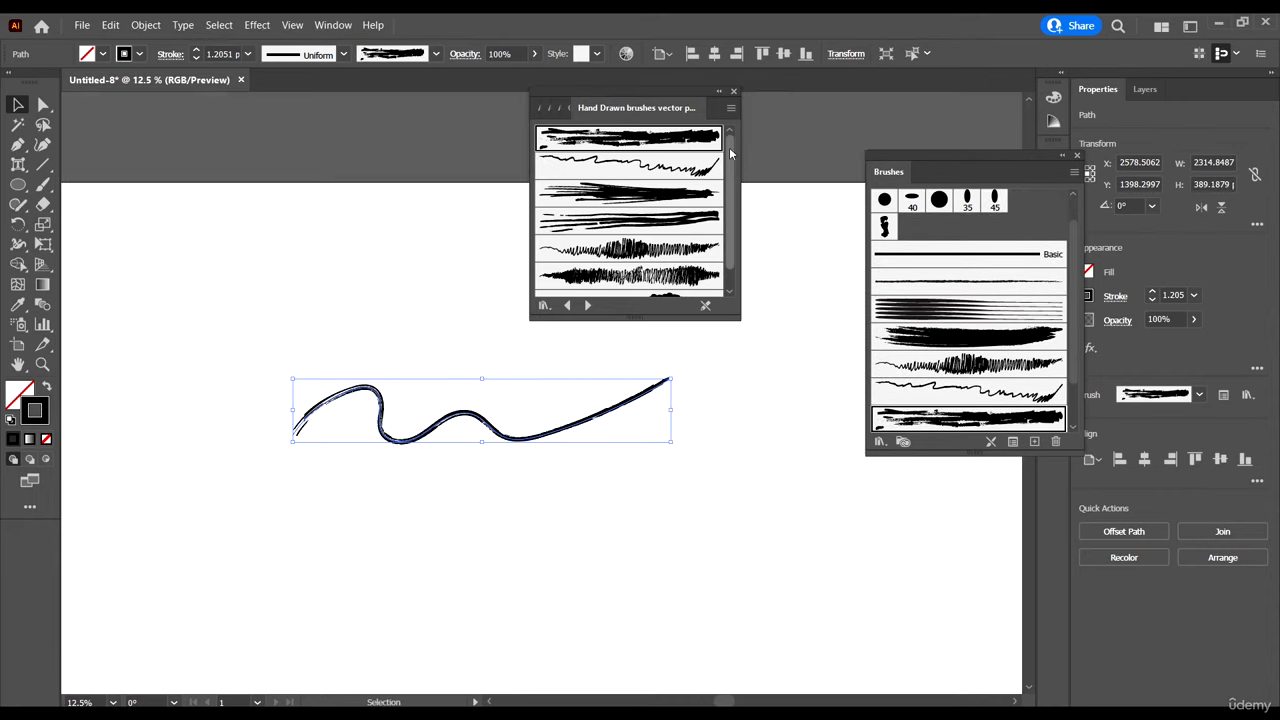
Step: Open the Decorative_Banners and Seals brush library
{"action": "left_click_drag", "start_coordinate": [729, 147], "coordinate": [729, 157]}
{"action": "scroll", "coordinate": [434, 337], "scroll_direction": "down", "scroll_amount": 1}
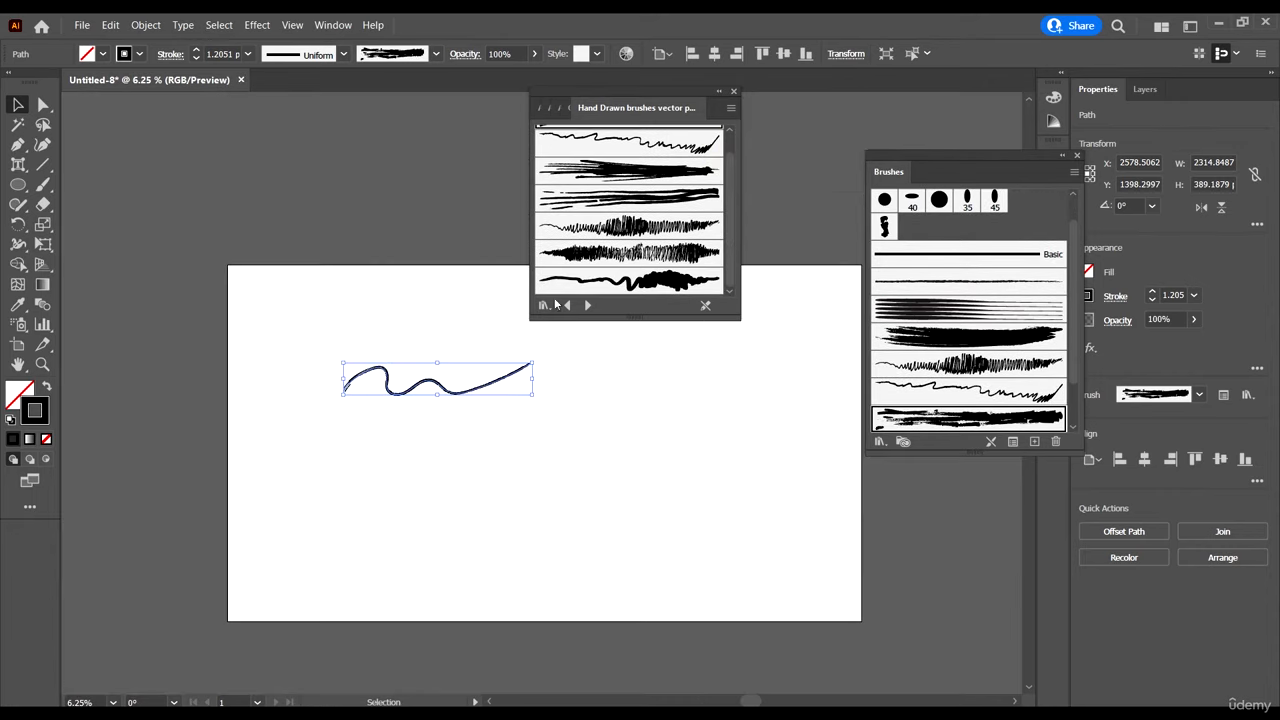
{"action": "left_click", "coordinate": [544, 305]}
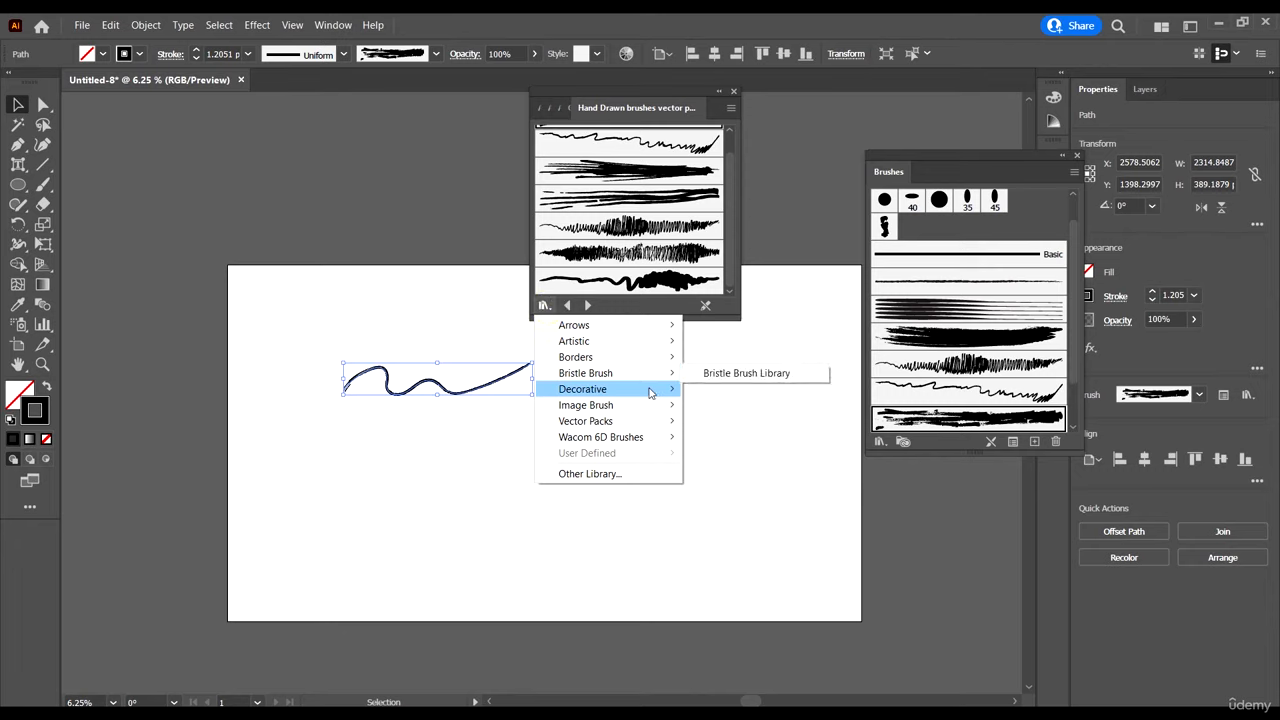
{"action": "mouse_move", "coordinate": [648, 394]}
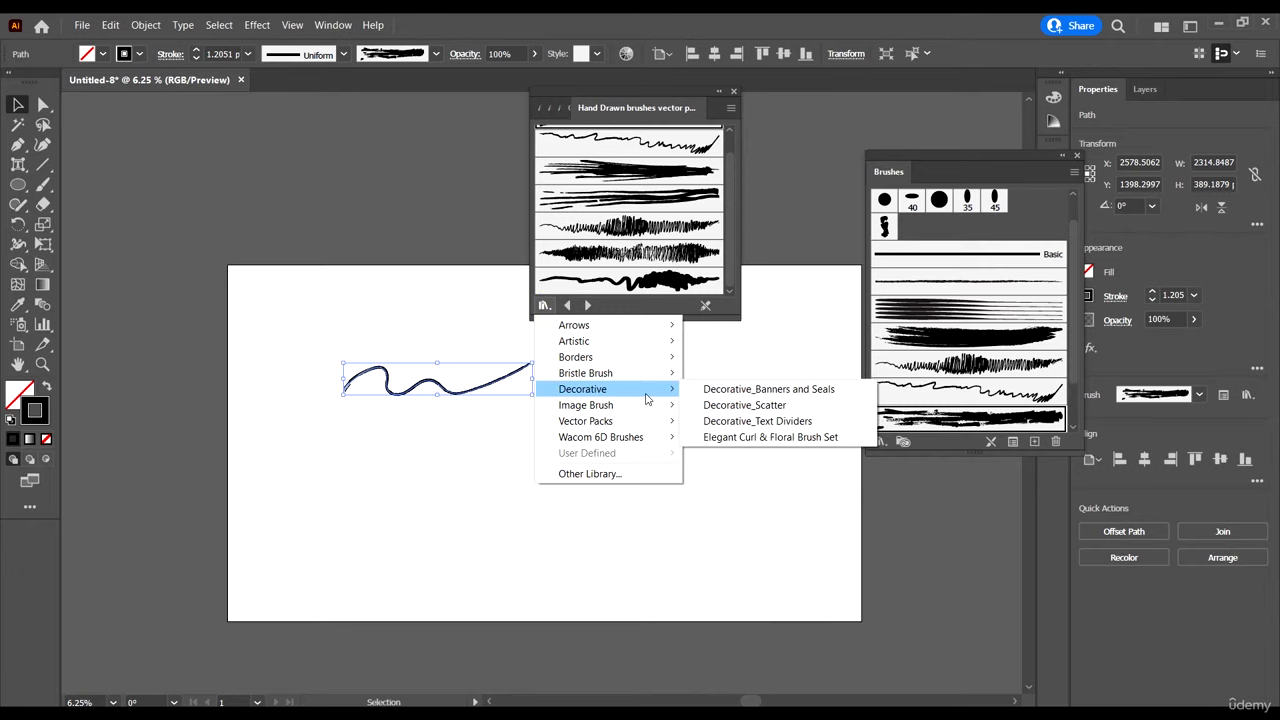
{"action": "left_click", "coordinate": [775, 389]}
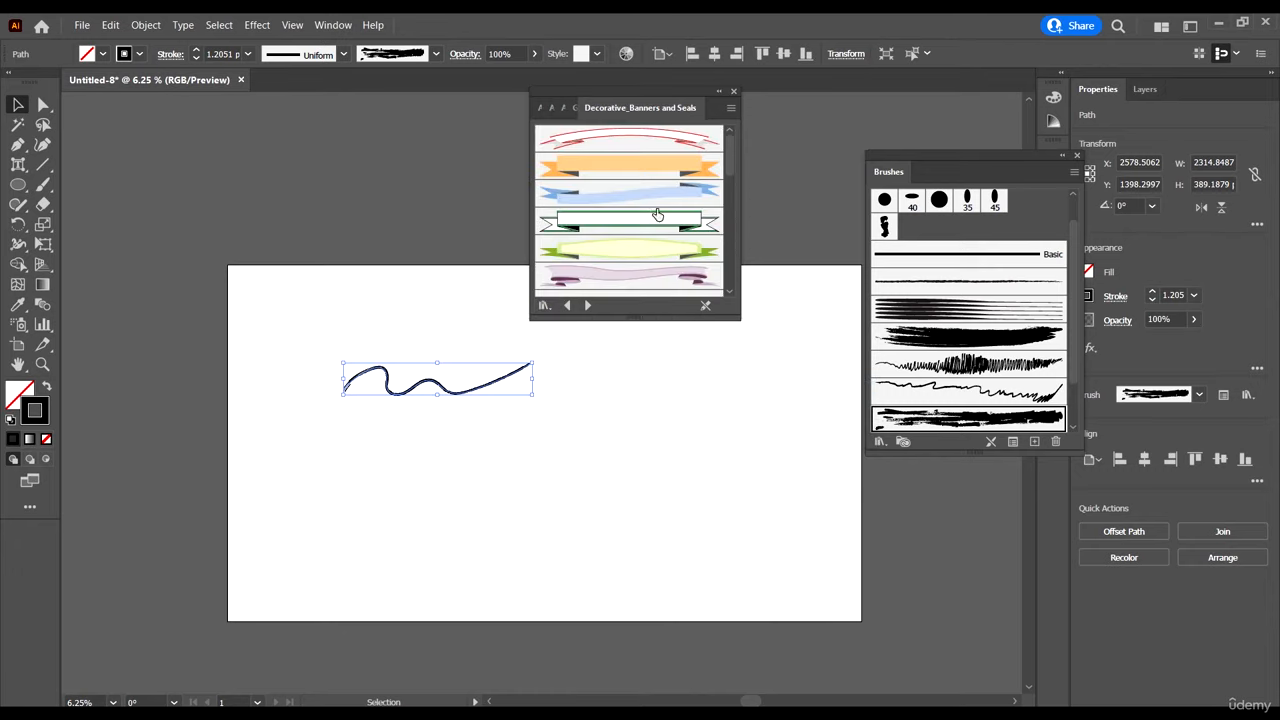
Step: Apply the orange banner brush to the wavy stroke and paint a long curved stroke about 4937 px wide below it
{"action": "left_click", "coordinate": [648, 166]}
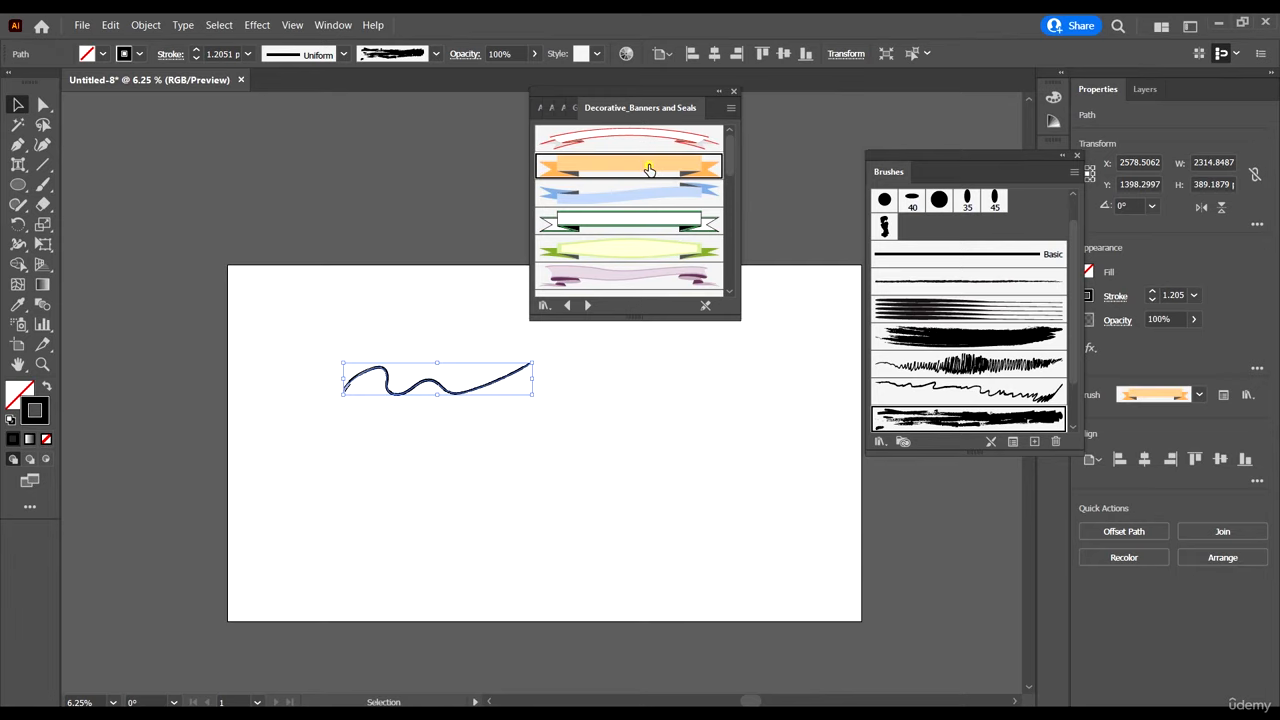
{"action": "left_click", "coordinate": [45, 183]}
{"action": "left_click_drag", "start_coordinate": [279, 476], "coordinate": [681, 456]}
{"action": "scroll", "coordinate": [694, 471], "scroll_direction": "up", "scroll_amount": 5}
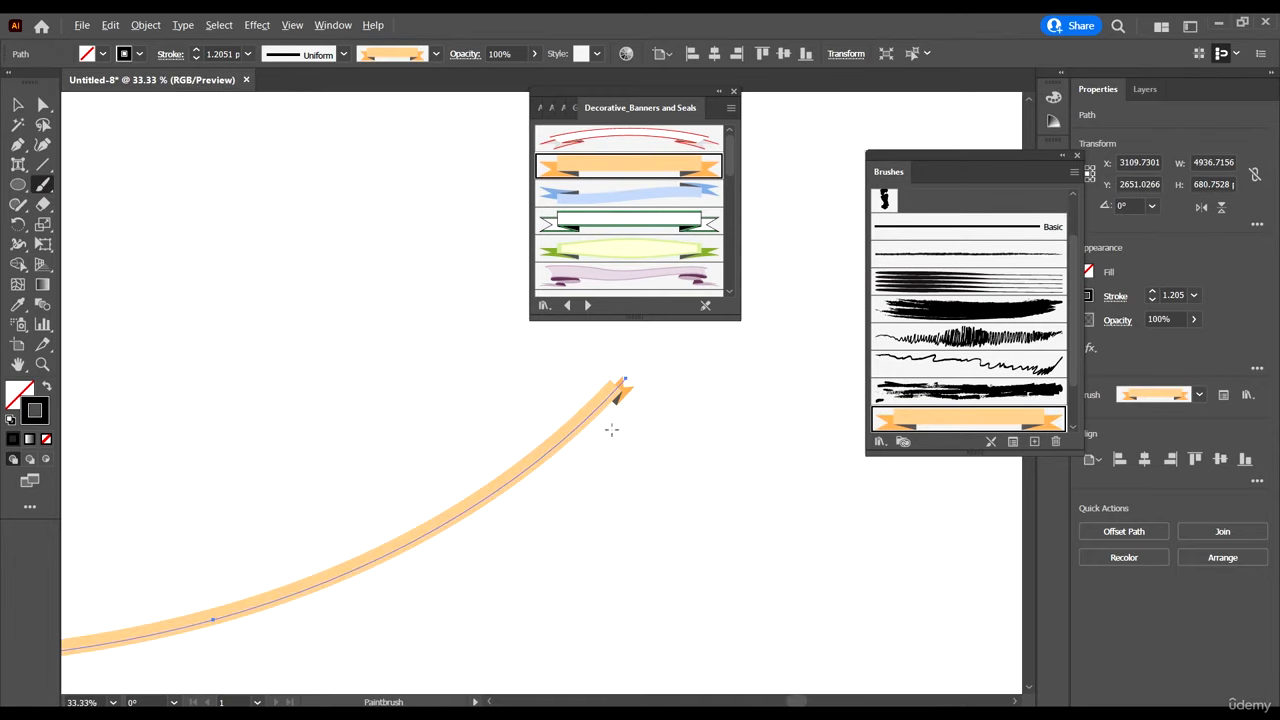
{"action": "scroll", "coordinate": [612, 429], "scroll_direction": "down", "scroll_amount": 4}
{"action": "scroll", "coordinate": [460, 351], "scroll_direction": "up", "scroll_amount": 1}
Step: Set the long banner's stroke weight to 27 pt
{"action": "left_click", "coordinate": [220, 52]}
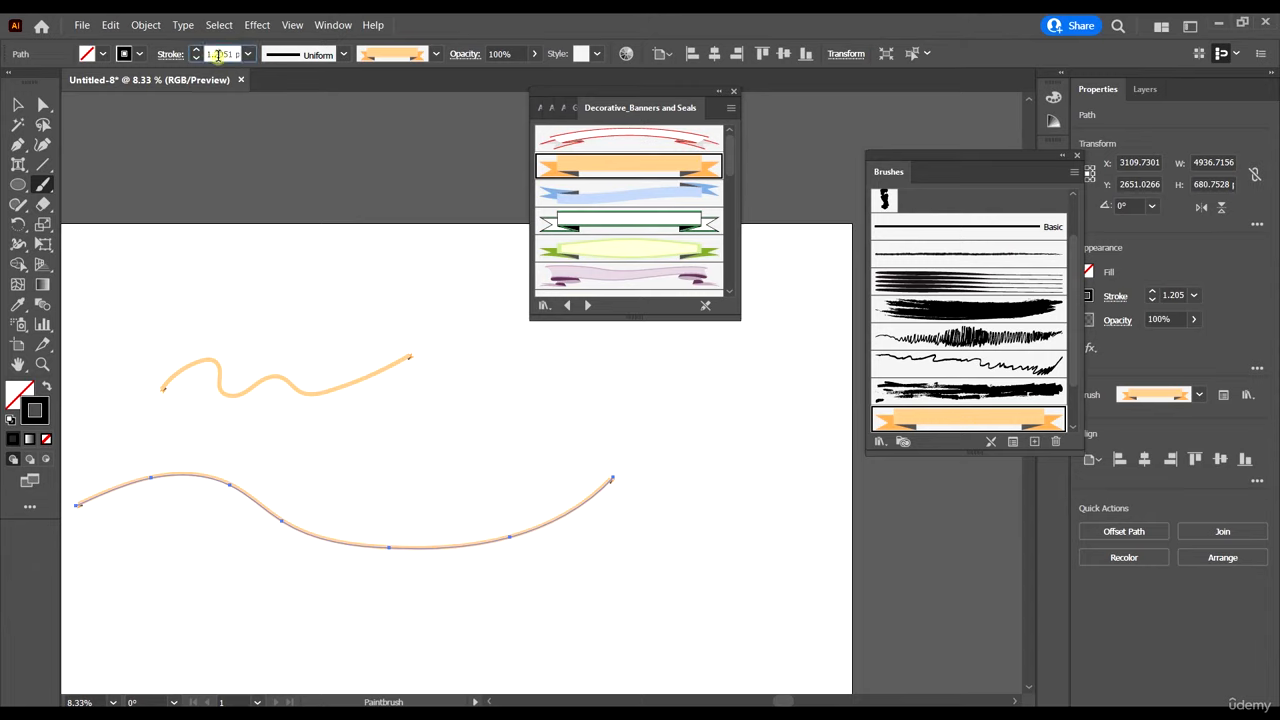
{"action": "type", "text": "6"}
{"action": "key", "text": "Return"}
{"action": "scroll", "coordinate": [229, 53], "scroll_direction": "up", "scroll_amount": 20}
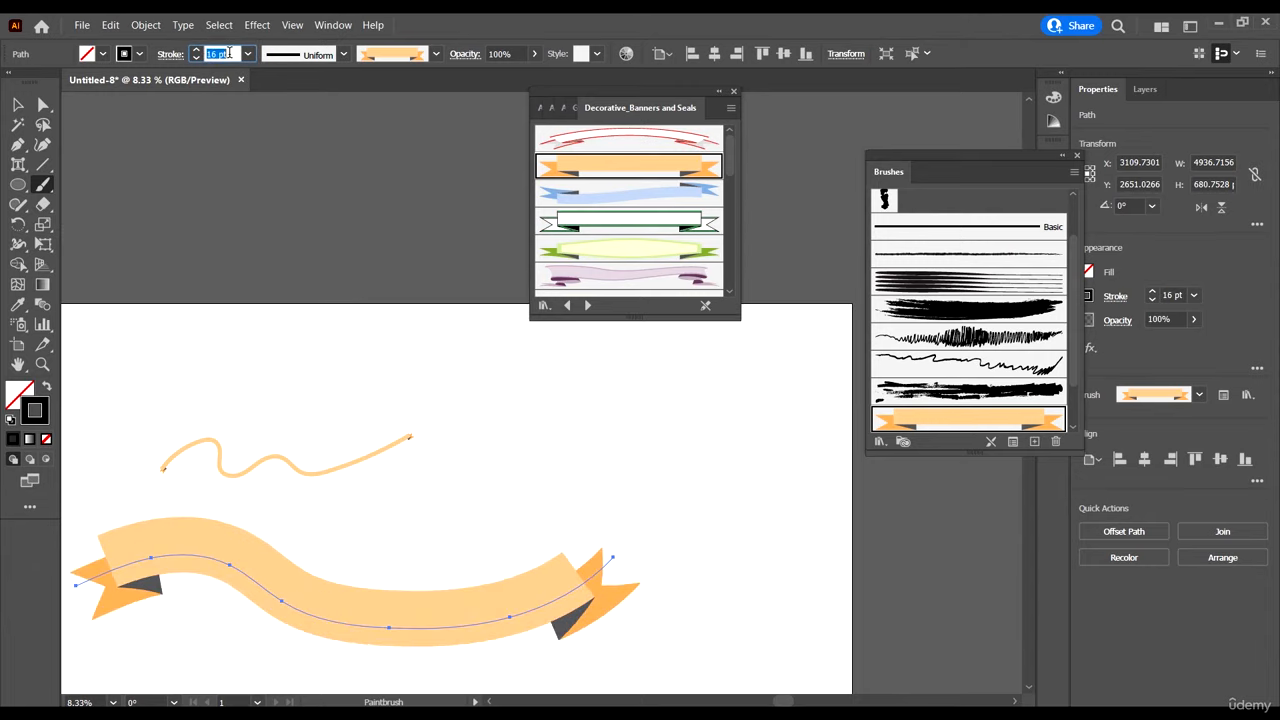
{"action": "scroll", "coordinate": [403, 414], "scroll_direction": "down", "scroll_amount": 3}
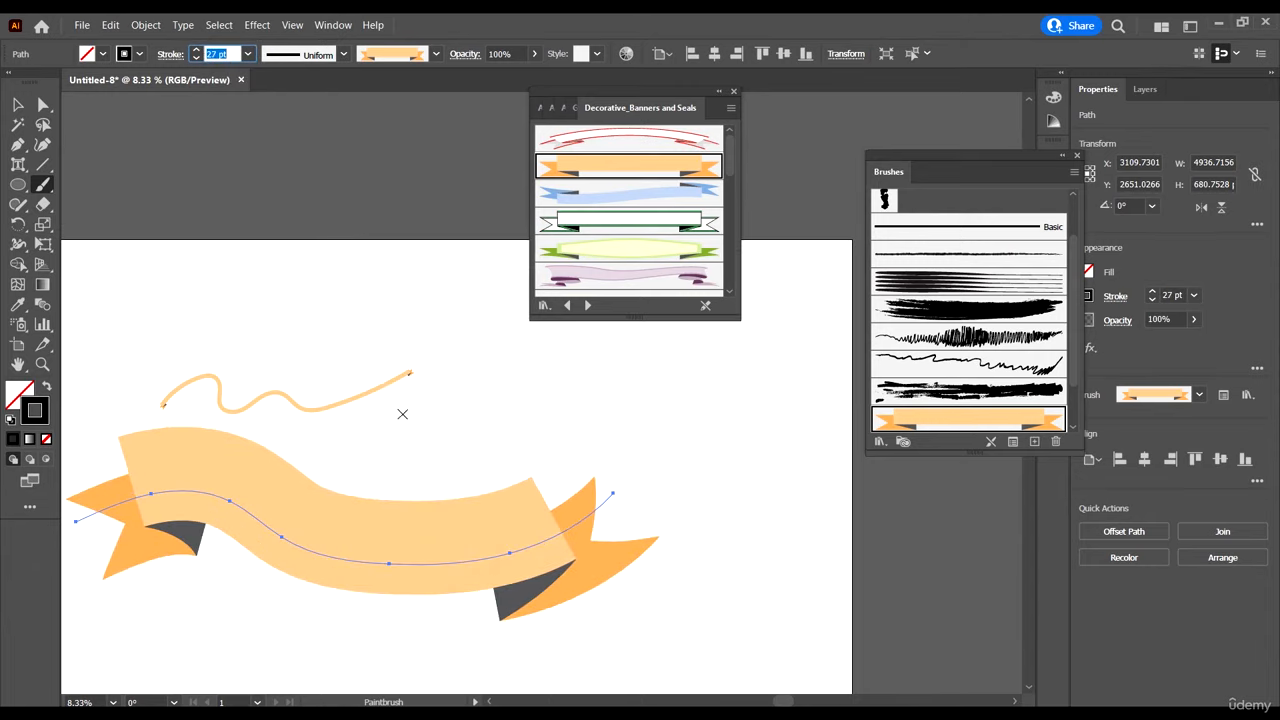
{"action": "scroll", "coordinate": [343, 386], "scroll_direction": "left", "scroll_amount": 2}
{"action": "scroll", "coordinate": [470, 313], "scroll_direction": "right", "scroll_amount": 2}
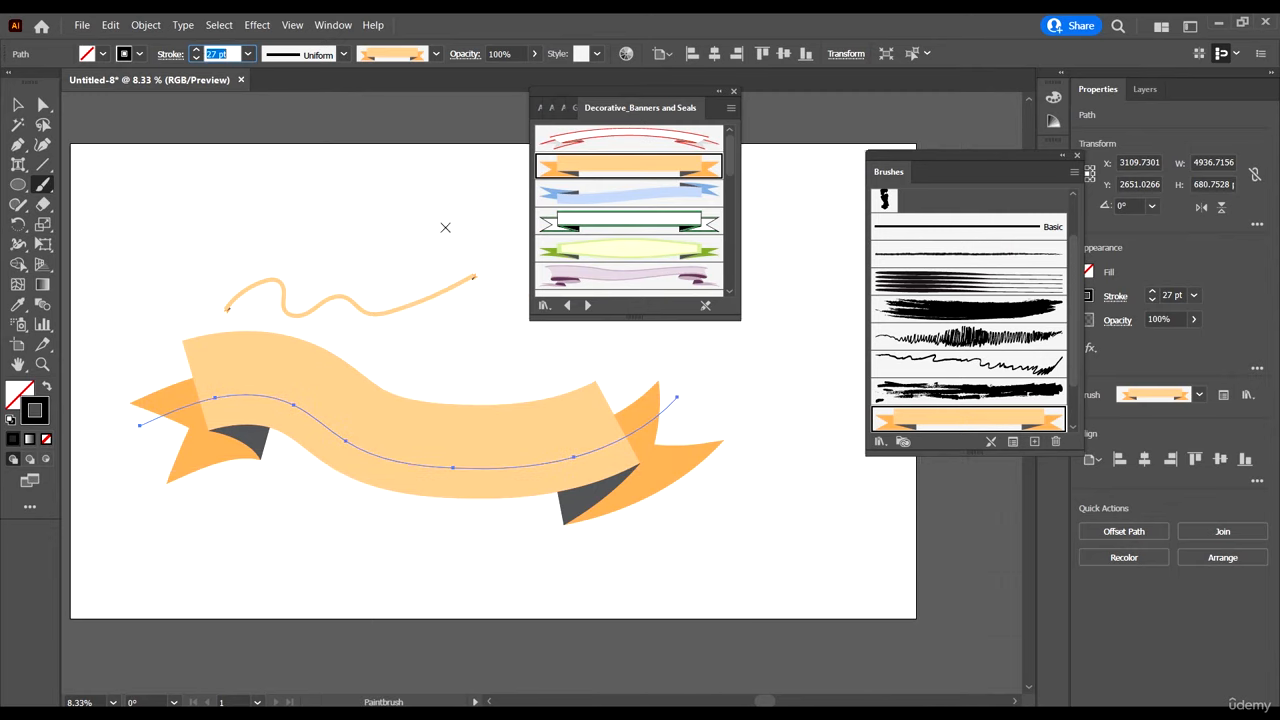
Step: Paint a shorter banner about 2650 px wide with the green banner brush, and reapply the orange banner brush to the long stroke
{"action": "left_click", "coordinate": [675, 252]}
{"action": "left_click_drag", "start_coordinate": [487, 210], "coordinate": [493, 207]}
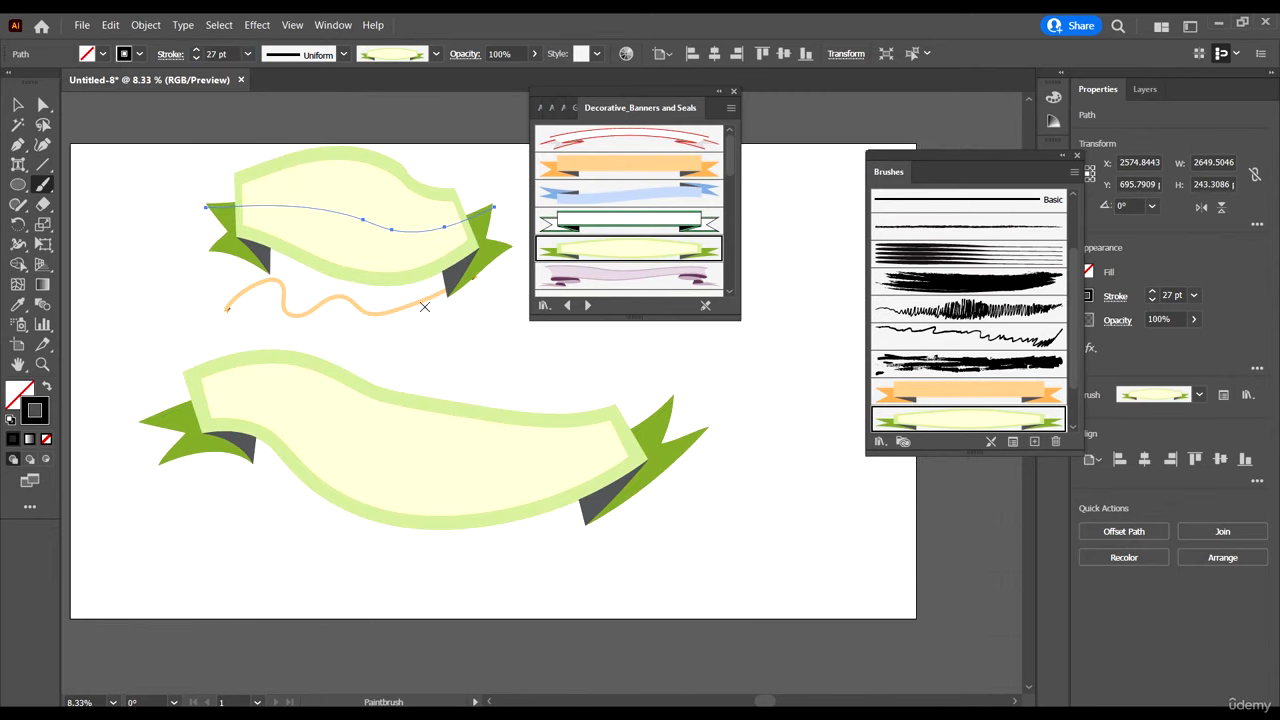
{"action": "left_click", "coordinate": [17, 104]}
{"action": "left_click", "coordinate": [300, 356]}
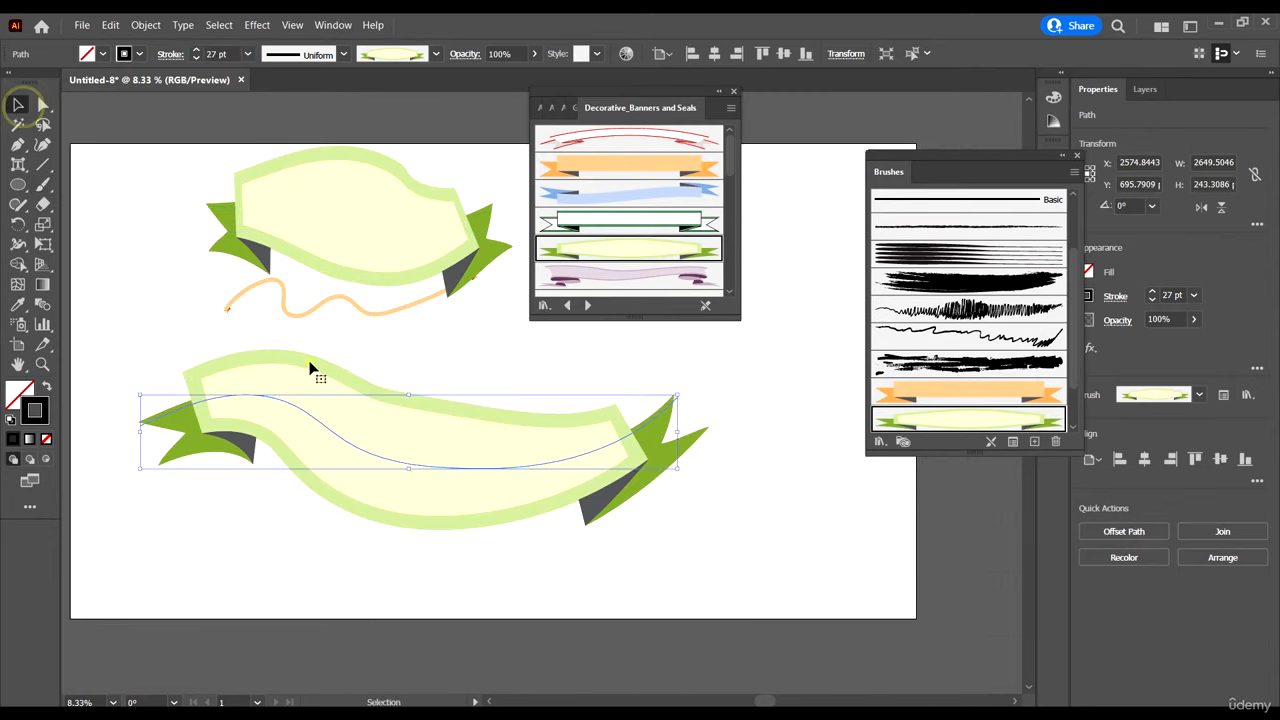
{"action": "left_click", "coordinate": [641, 166]}
{"action": "left_click", "coordinate": [791, 534]}
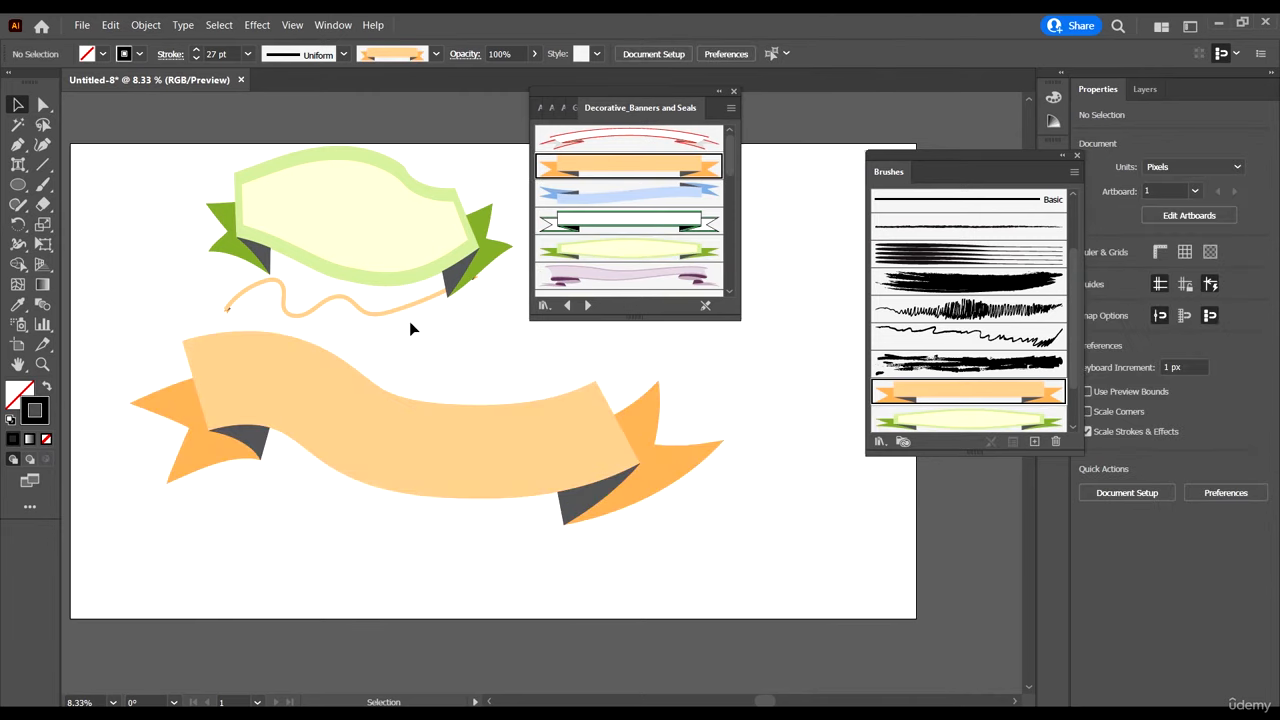
Step: Move the thin wavy stroke below the orange banner and apply the arrow-framed banner brush to it
{"action": "mouse_move", "coordinate": [409, 321]}
{"action": "left_mouse_down"}
{"action": "mouse_move", "coordinate": [680, 374]}
{"action": "mouse_move", "coordinate": [787, 540]}
{"action": "mouse_move", "coordinate": [704, 598]}
{"action": "left_mouse_up"}
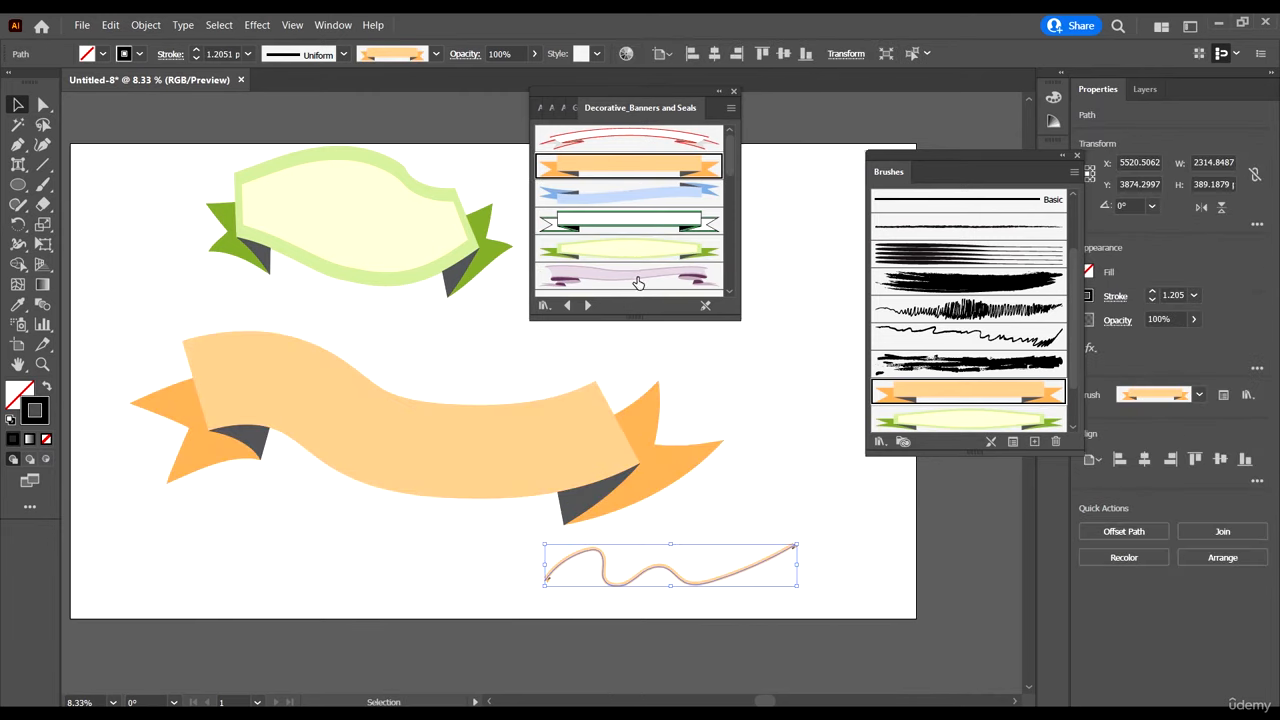
{"action": "scroll", "coordinate": [640, 277], "scroll_direction": "down", "scroll_amount": 5}
{"action": "left_click", "coordinate": [645, 243]}
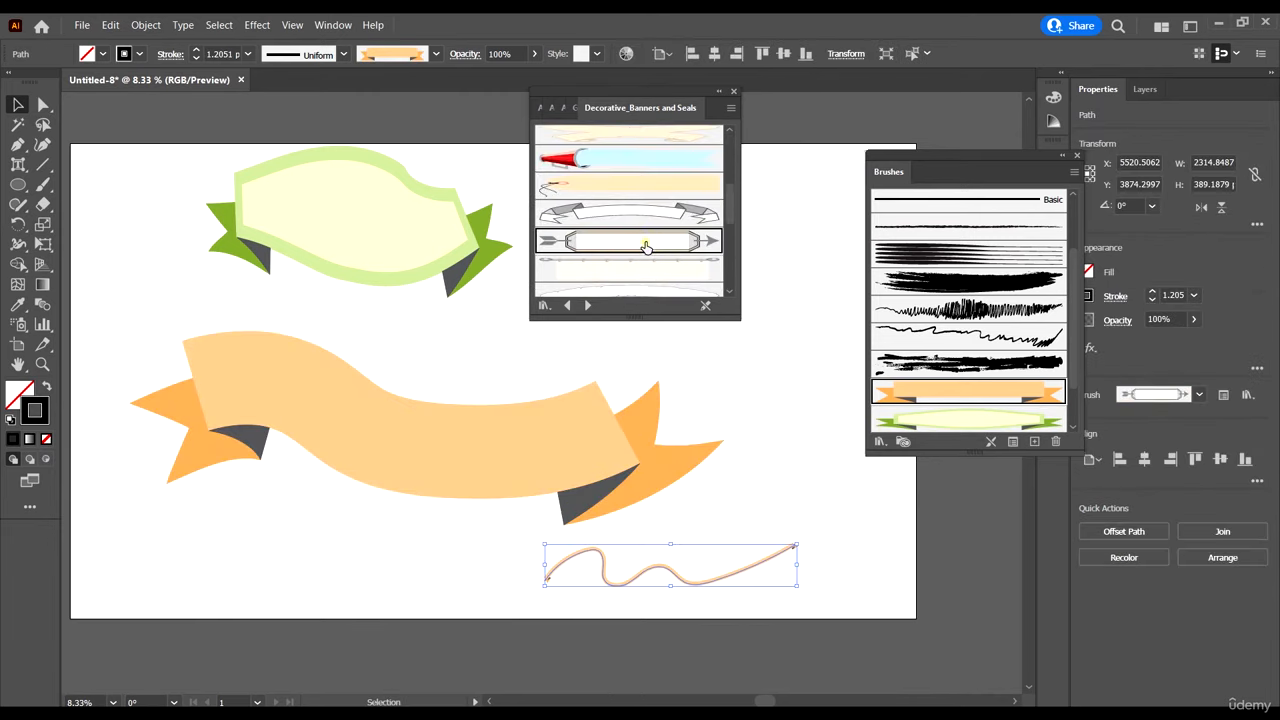
Step: Set the arrow banner's stroke weight to 9 pt and deselect it
{"action": "left_click", "coordinate": [247, 53]}
{"action": "left_click", "coordinate": [231, 53]}
{"action": "scroll", "coordinate": [231, 52], "scroll_direction": "up", "scroll_amount": 12}
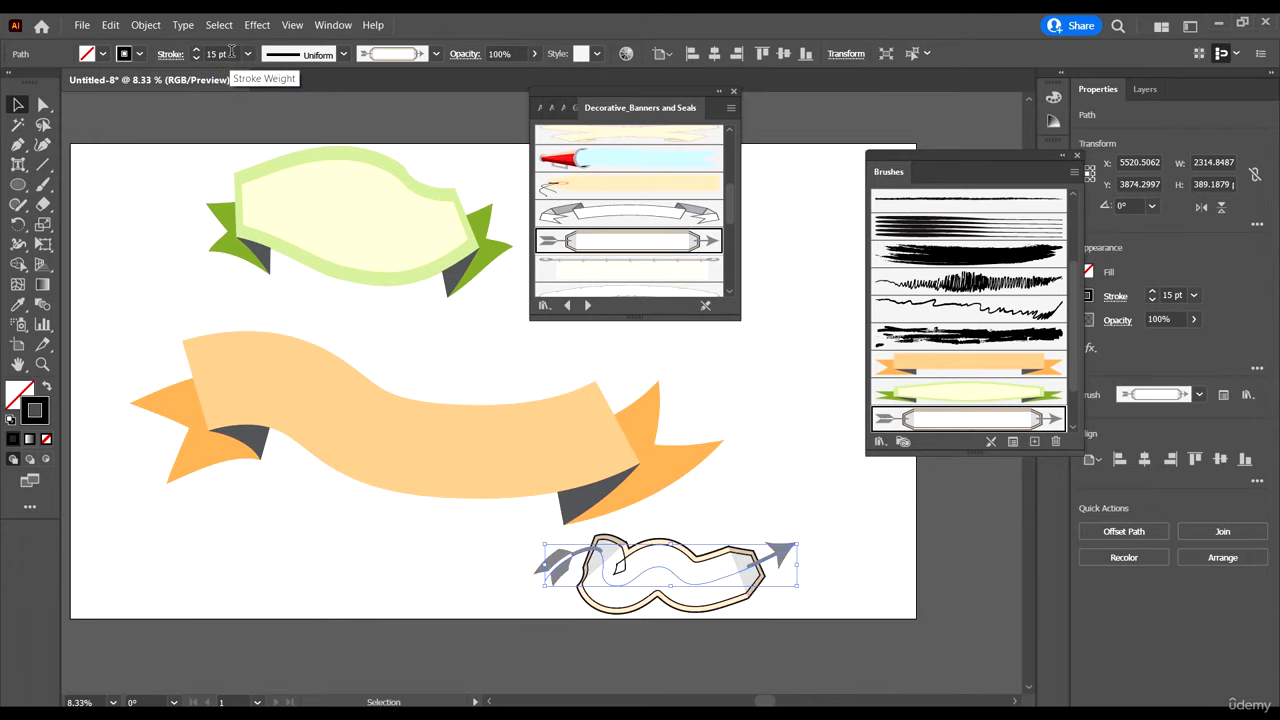
{"action": "scroll", "coordinate": [231, 52], "scroll_direction": "down", "scroll_amount": 3}
{"action": "scroll", "coordinate": [231, 52], "scroll_direction": "down", "scroll_amount": 2}
{"action": "left_click", "coordinate": [716, 390]}
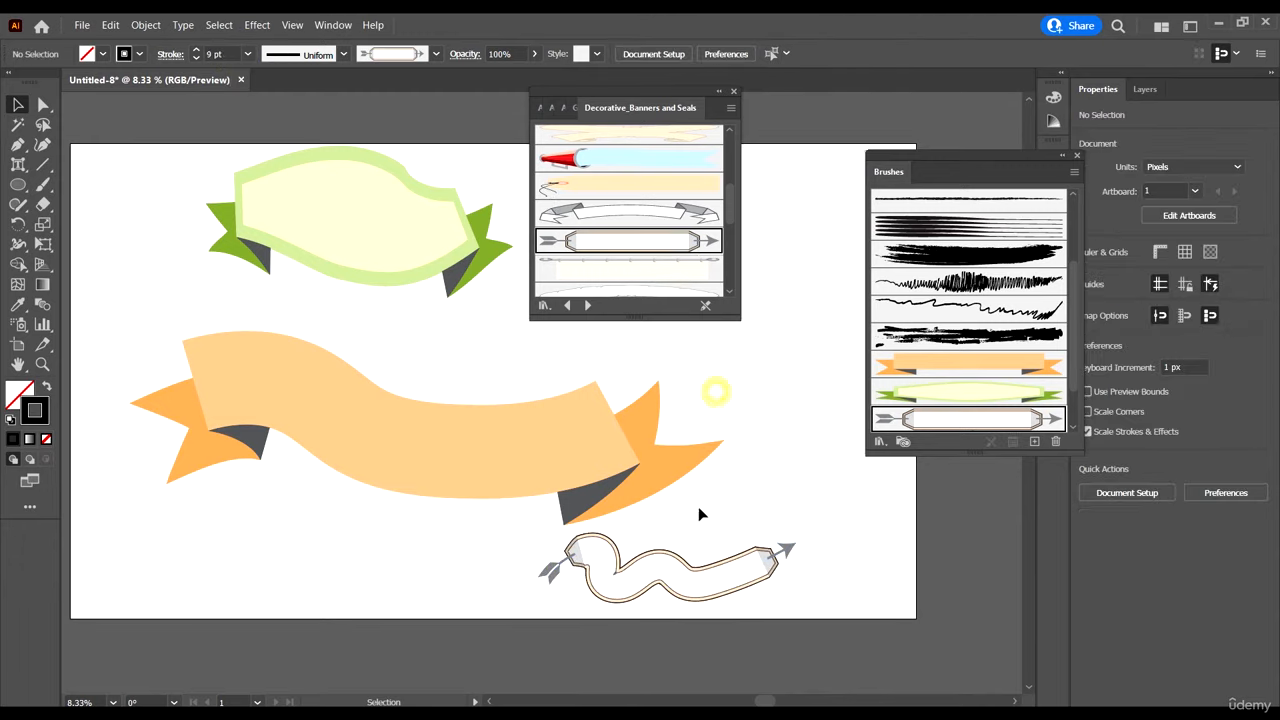
Step: Move the arrow banner up between the green and orange banners and apply the Starburst 6 brush to it
{"action": "scroll", "coordinate": [700, 514], "scroll_direction": "up", "scroll_amount": 2}
{"action": "mouse_move", "coordinate": [746, 642]}
{"action": "left_mouse_down"}
{"action": "mouse_move", "coordinate": [790, 400]}
{"action": "mouse_move", "coordinate": [677, 402]}
{"action": "left_mouse_up"}
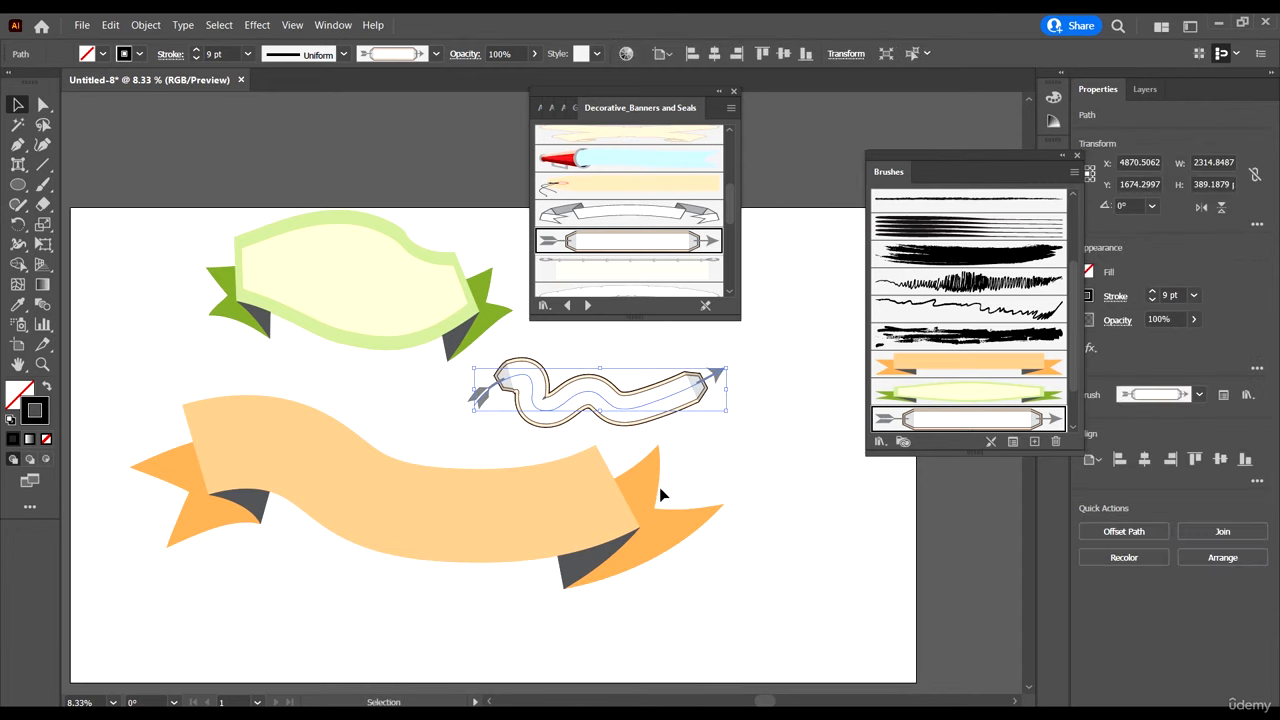
{"action": "scroll", "coordinate": [660, 480], "scroll_direction": "down", "scroll_amount": 1}
{"action": "scroll", "coordinate": [690, 209], "scroll_direction": "down", "scroll_amount": 3}
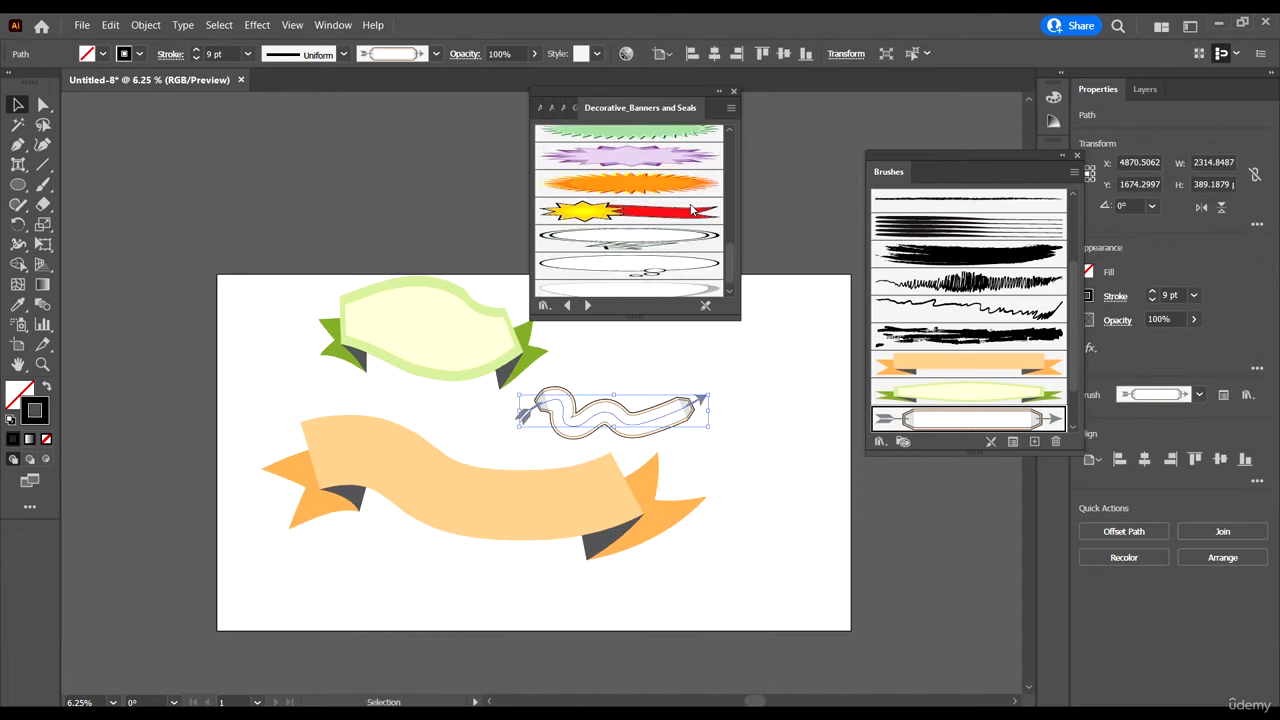
{"action": "scroll", "coordinate": [690, 209], "scroll_direction": "down", "scroll_amount": 1}
{"action": "left_click", "coordinate": [668, 202]}
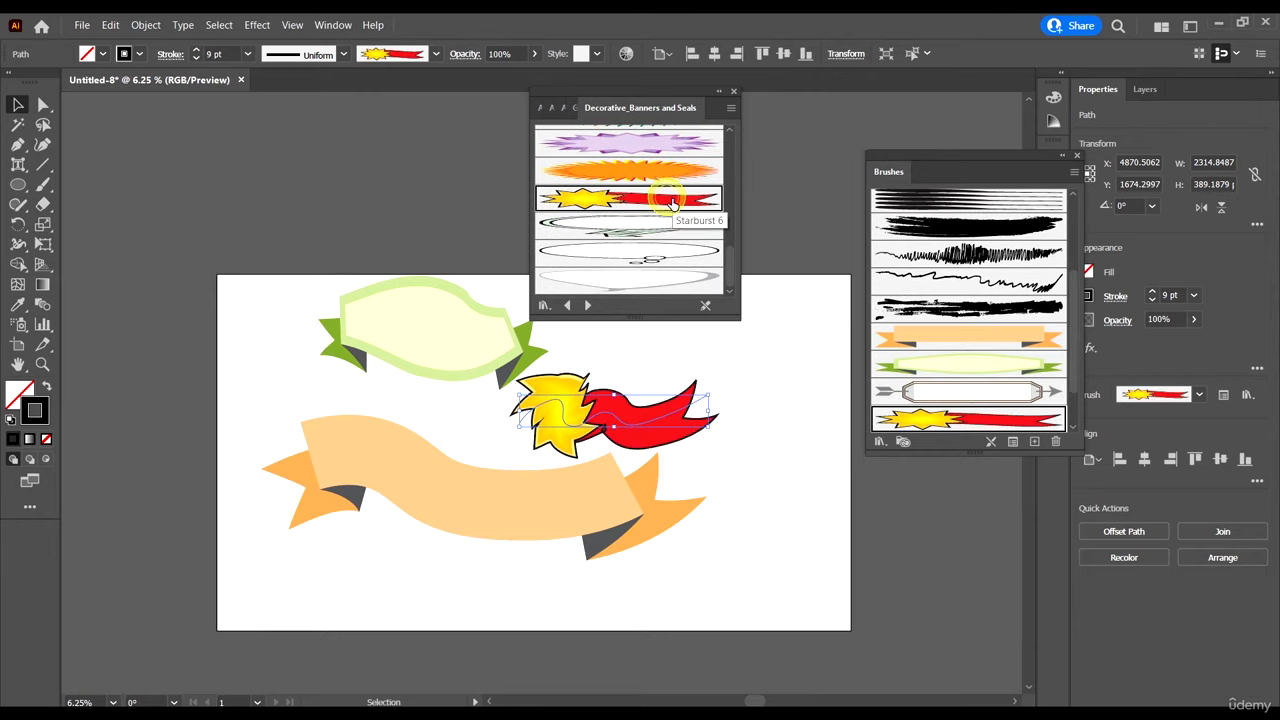
Step: Place the Starburst 6 brush artwork on the canvas, enlarge it to about 2187 by 1124 px and move it beside the green banner
{"action": "mouse_move", "coordinate": [301, 207]}
{"action": "left_mouse_down"}
{"action": "mouse_move", "coordinate": [471, 334]}
{"action": "mouse_move", "coordinate": [466, 324]}
{"action": "left_mouse_up"}
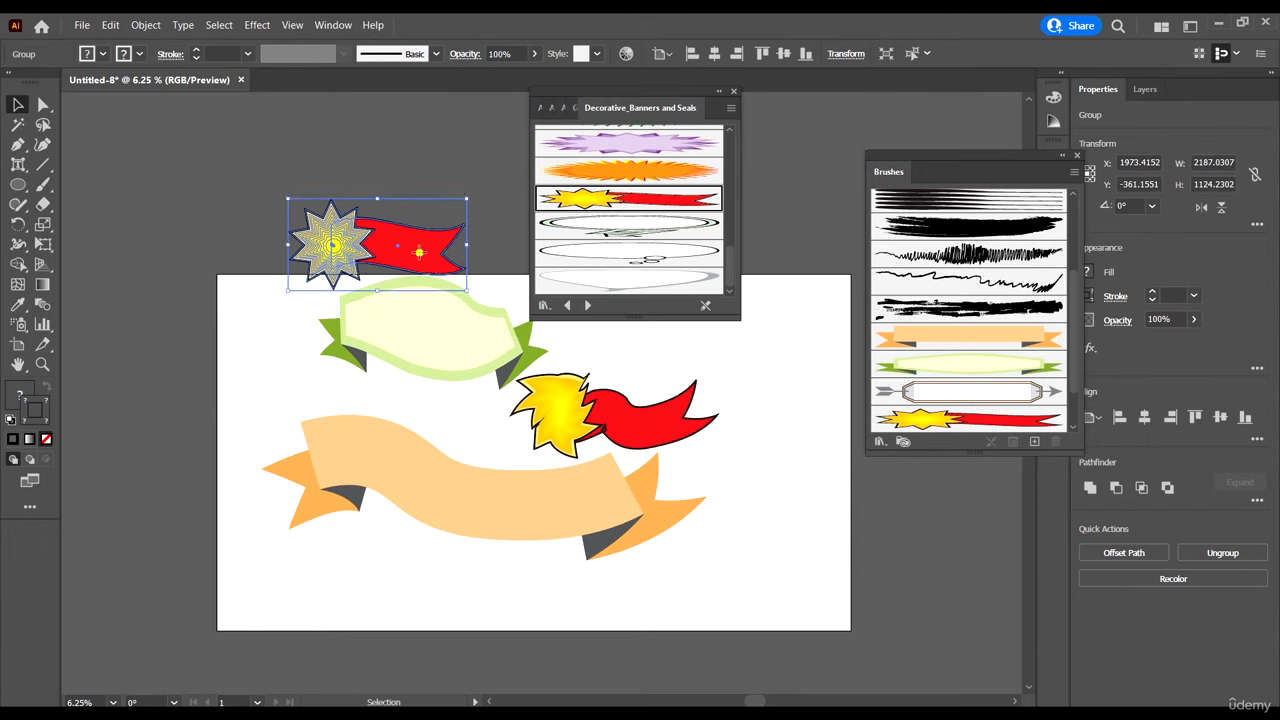
{"action": "left_click_drag", "start_coordinate": [418, 251], "coordinate": [367, 238]}
{"action": "left_click", "coordinate": [455, 180]}
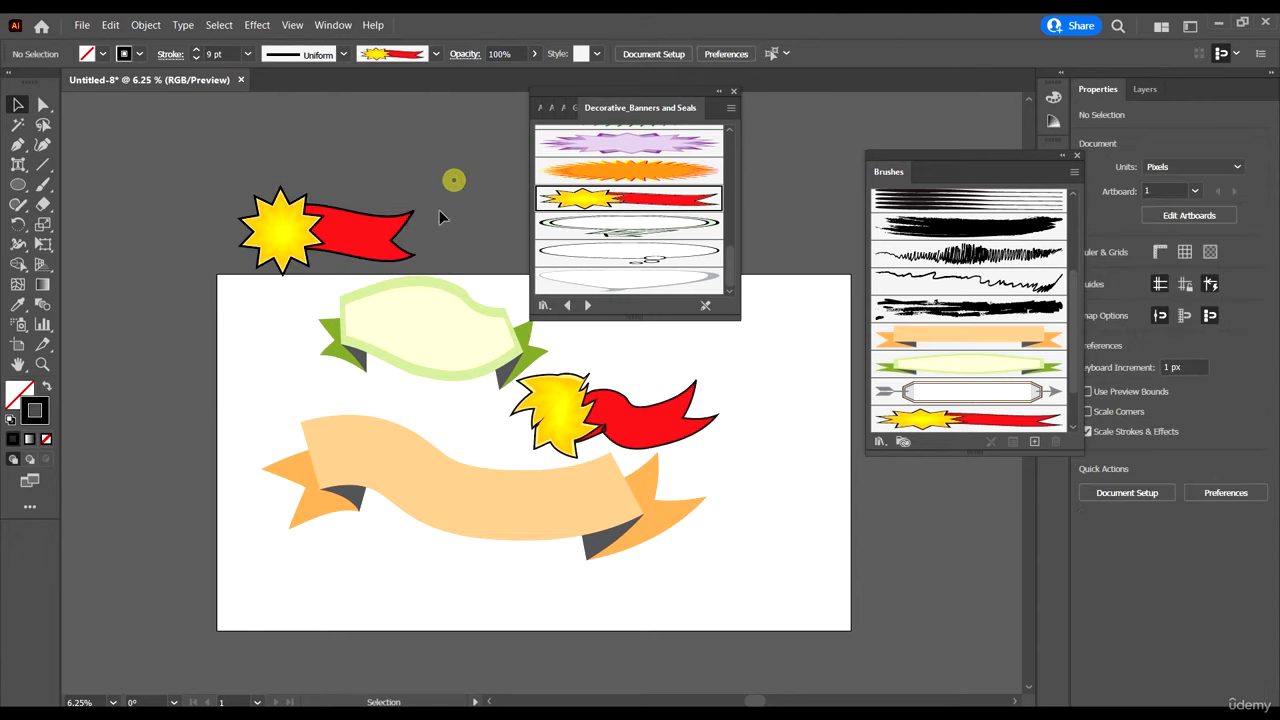
{"action": "scroll", "coordinate": [295, 212], "scroll_direction": "up", "scroll_amount": 4}
{"action": "scroll", "coordinate": [251, 211], "scroll_direction": "down", "scroll_amount": 3}
{"action": "left_click", "coordinate": [314, 233]}
{"action": "left_click_drag", "start_coordinate": [316, 240], "coordinate": [783, 374]}
Step: Place the thought-bubble brush artwork on the canvas, resize it to about 924 by 666 px and move it beside the green banner
{"action": "mouse_move", "coordinate": [658, 255]}
{"action": "left_mouse_down"}
{"action": "mouse_move", "coordinate": [159, 267]}
{"action": "mouse_move", "coordinate": [234, 154]}
{"action": "mouse_move", "coordinate": [326, 244]}
{"action": "left_mouse_up"}
{"action": "left_click", "coordinate": [237, 154]}
{"action": "left_click_drag", "start_coordinate": [289, 169], "coordinate": [245, 378]}
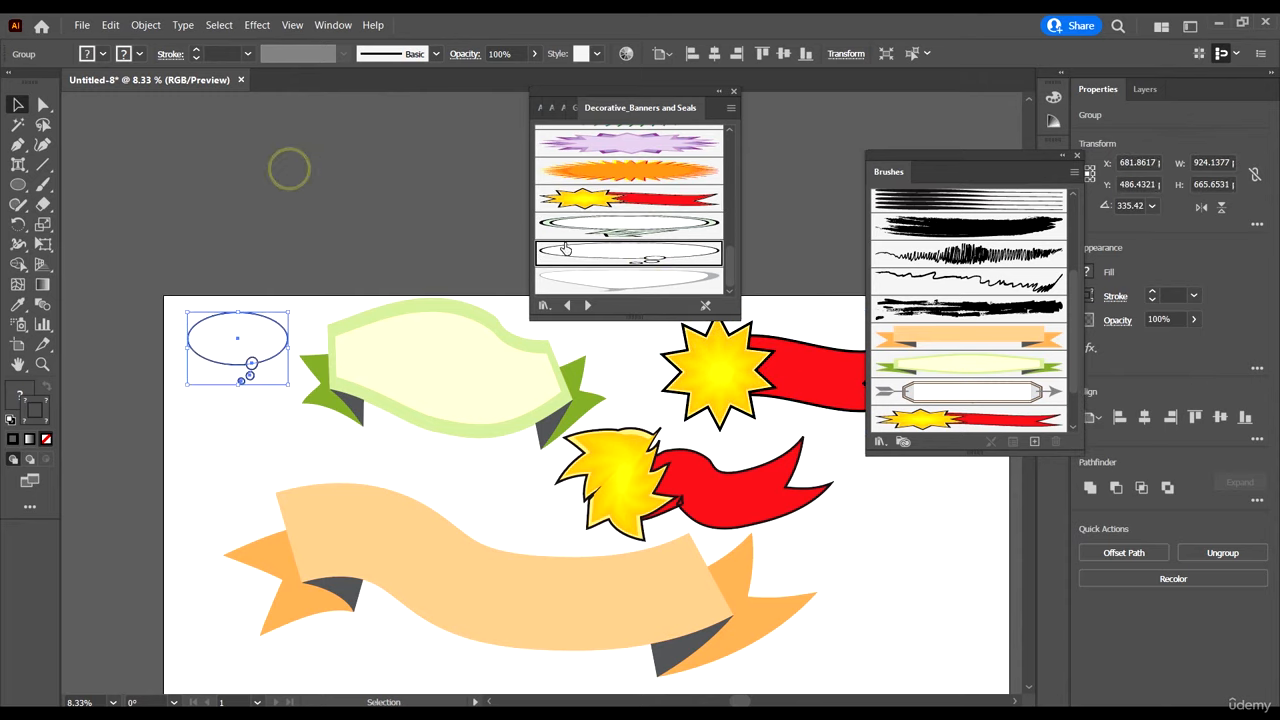
Step: Apply the last speech-bubble brush to the thought bubble, and place its artwork above the artboard at an enlarged size
{"action": "left_click", "coordinate": [628, 280]}
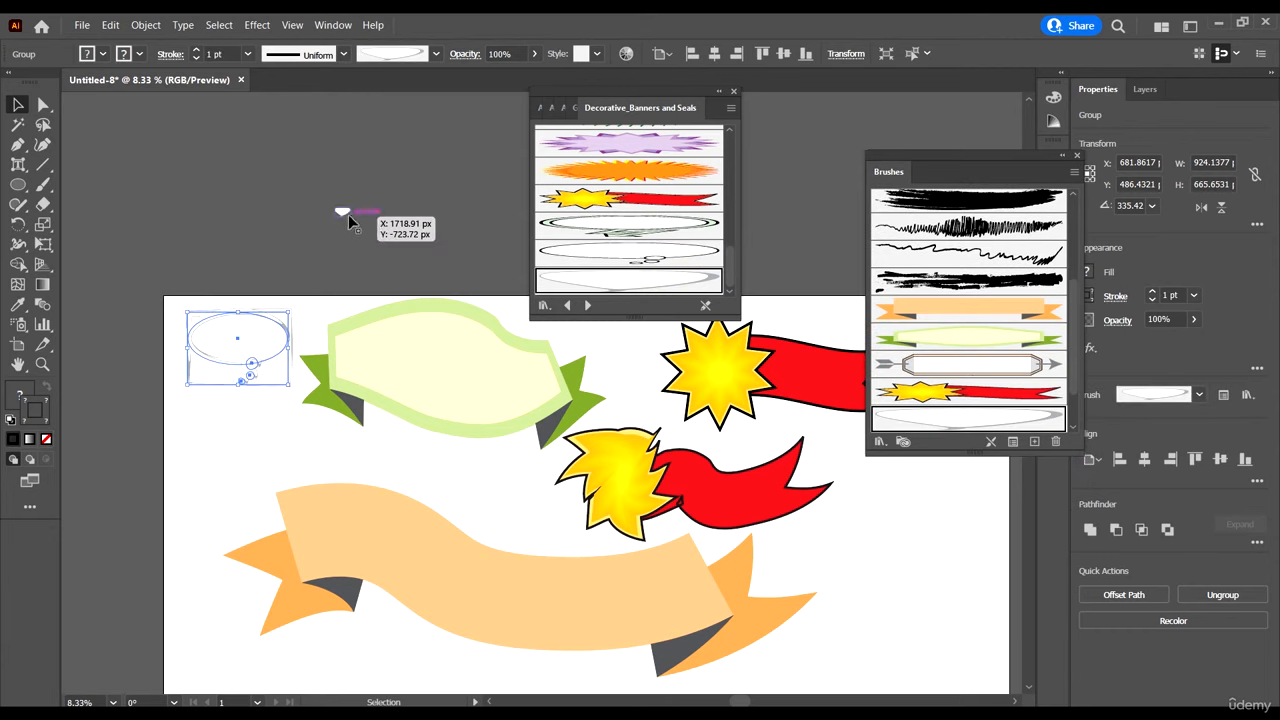
{"action": "left_click", "coordinate": [346, 213]}
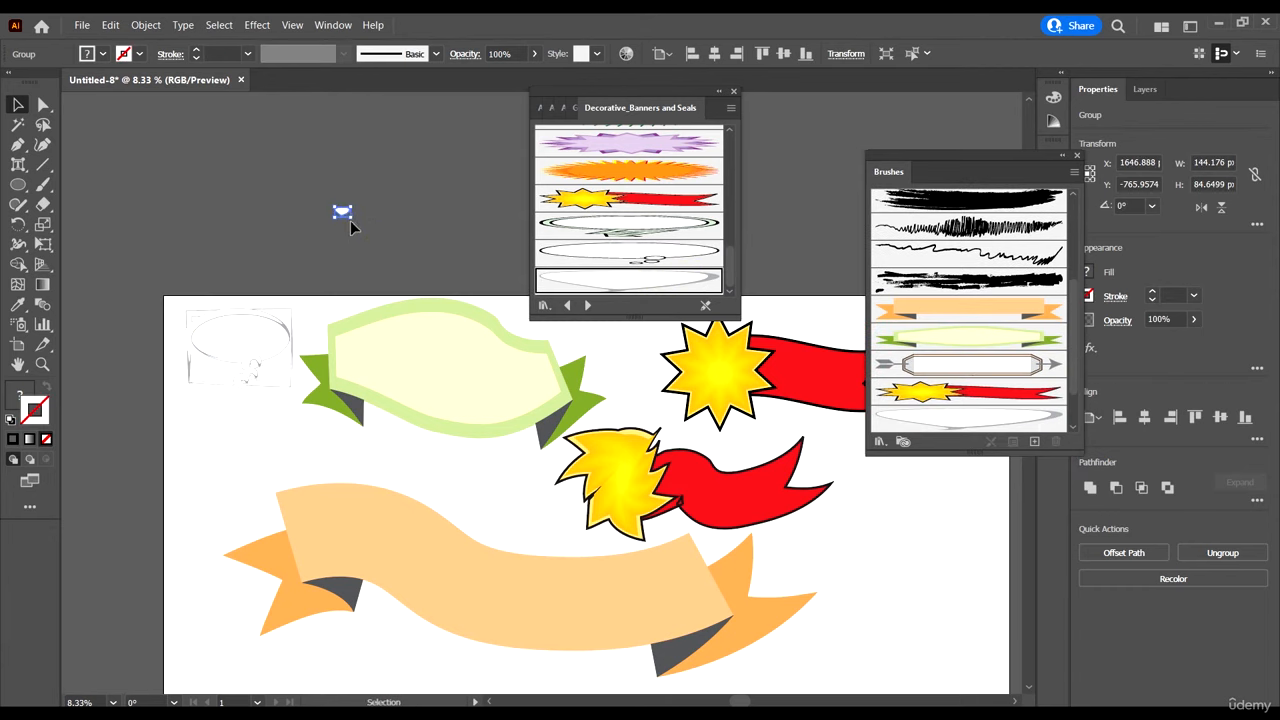
{"action": "left_click_drag", "start_coordinate": [350, 228], "coordinate": [402, 246]}
{"action": "left_click", "coordinate": [429, 206]}
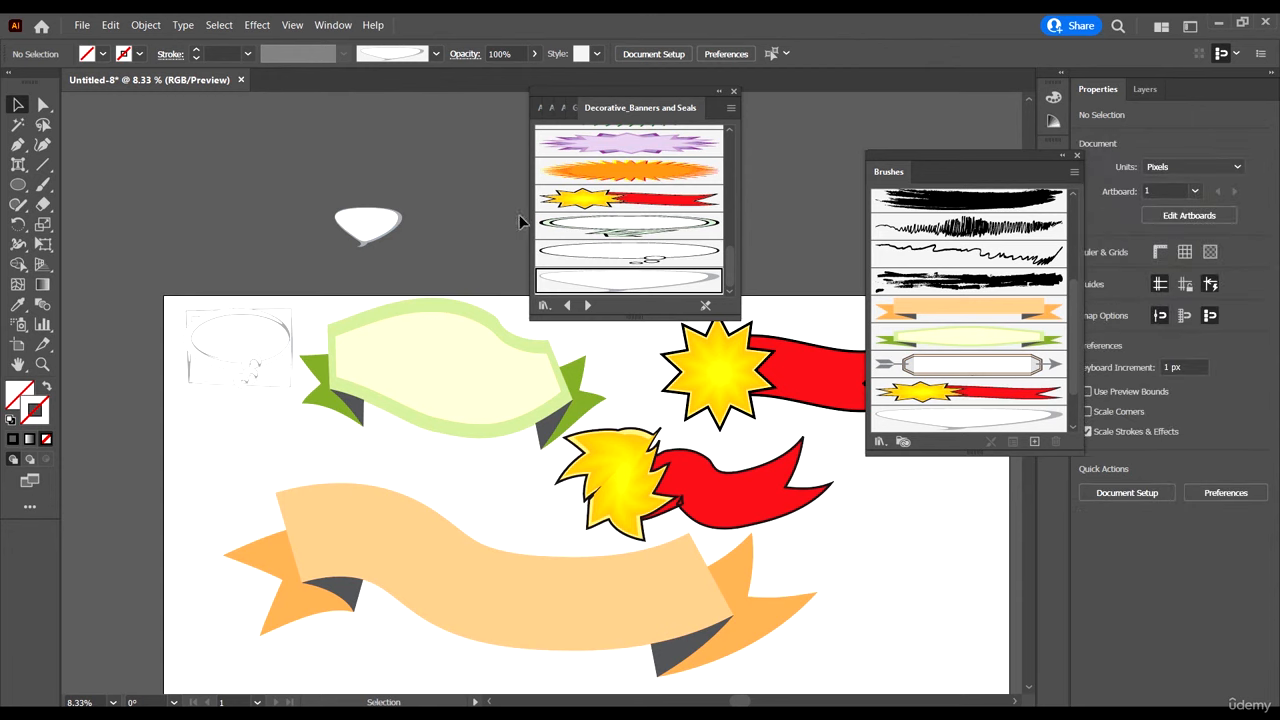
Step: Open the Image Brush Library
{"action": "scroll", "coordinate": [594, 209], "scroll_direction": "up", "scroll_amount": 5}
{"action": "left_click", "coordinate": [550, 307]}
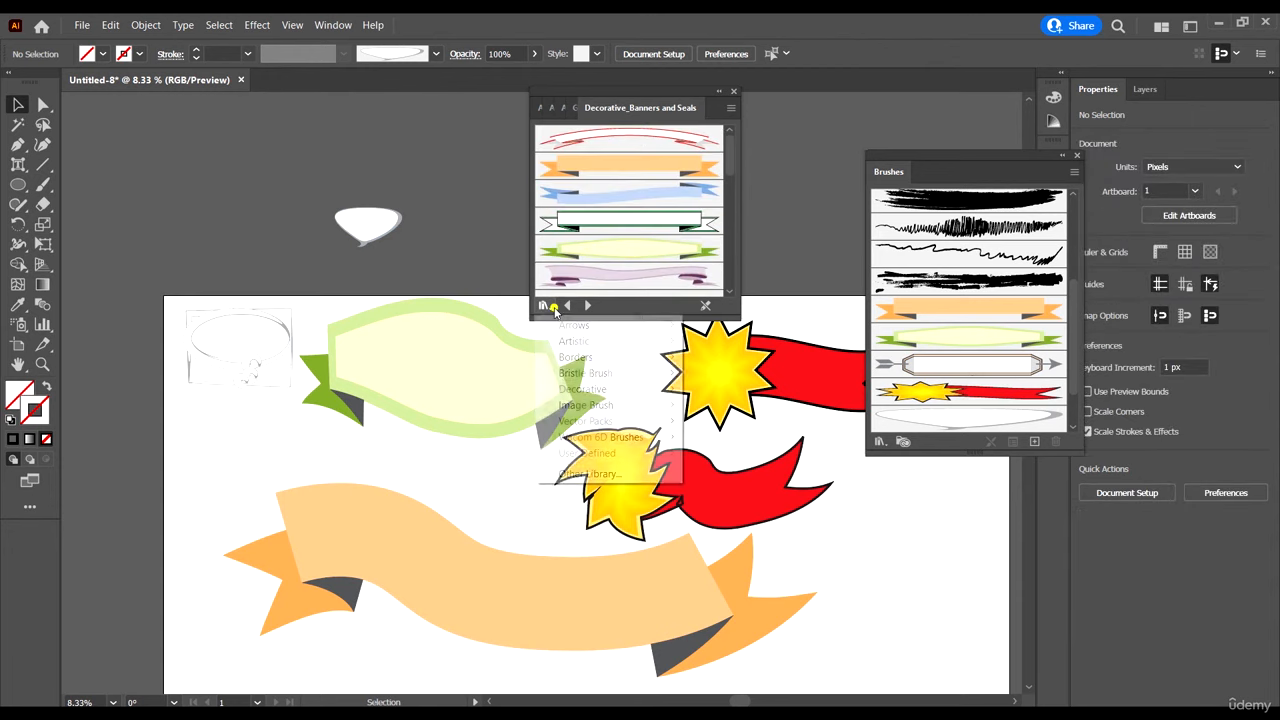
{"action": "mouse_move", "coordinate": [642, 411]}
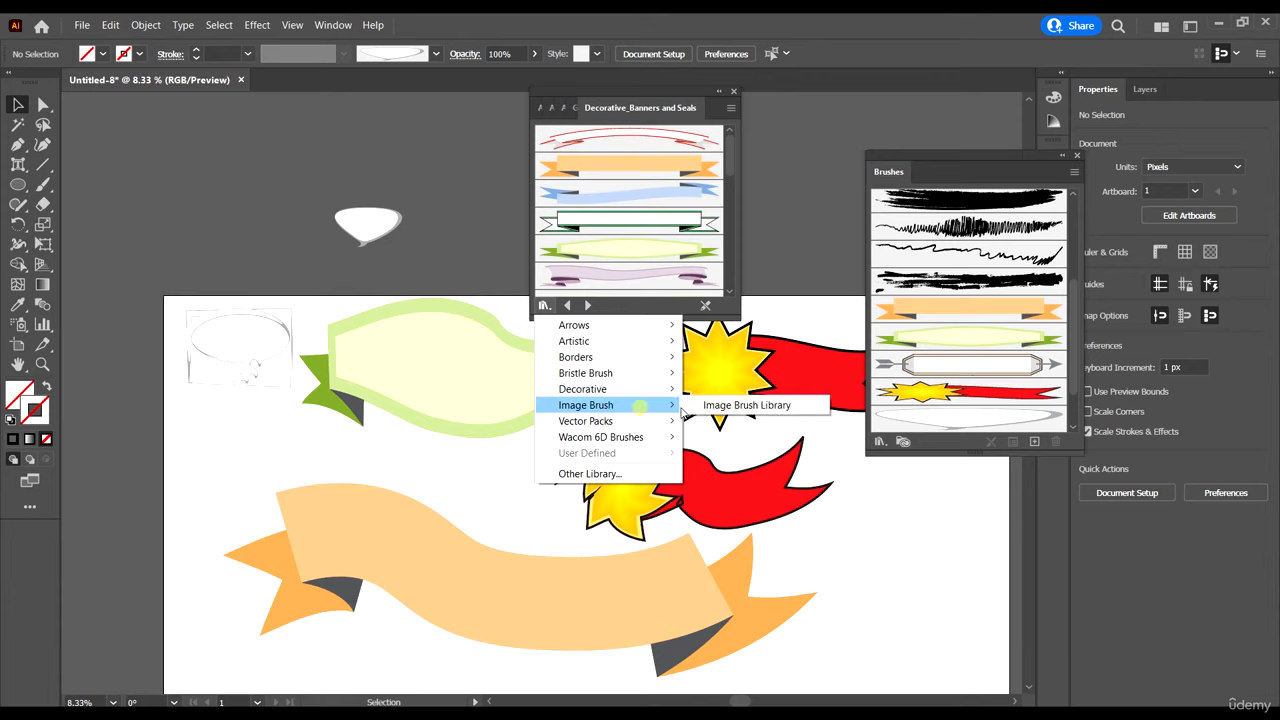
{"action": "left_click", "coordinate": [735, 405]}
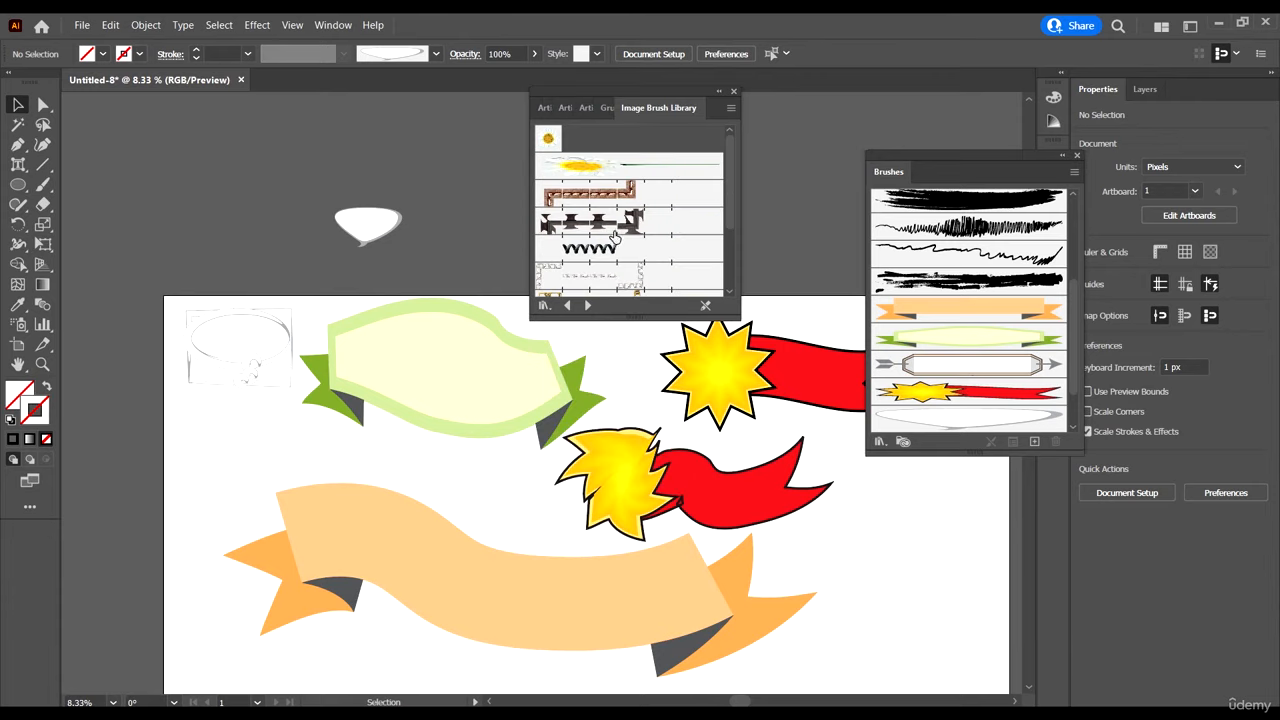
Step: Place the red cross-stitch image brush artwork above the artboard and enlarge it to about 1844 by 572 px
{"action": "scroll", "coordinate": [616, 236], "scroll_direction": "down", "scroll_amount": 3}
{"action": "left_click", "coordinate": [618, 290]}
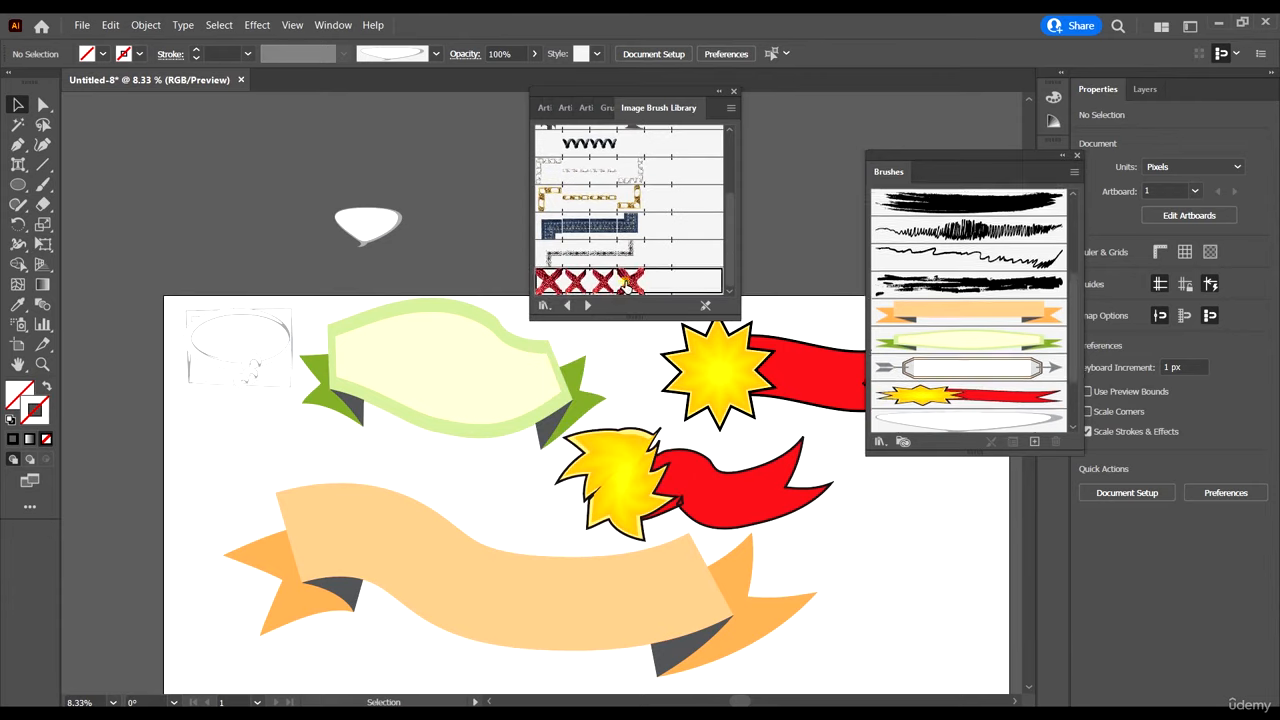
{"action": "scroll", "coordinate": [390, 360], "scroll_direction": "down", "scroll_amount": 1}
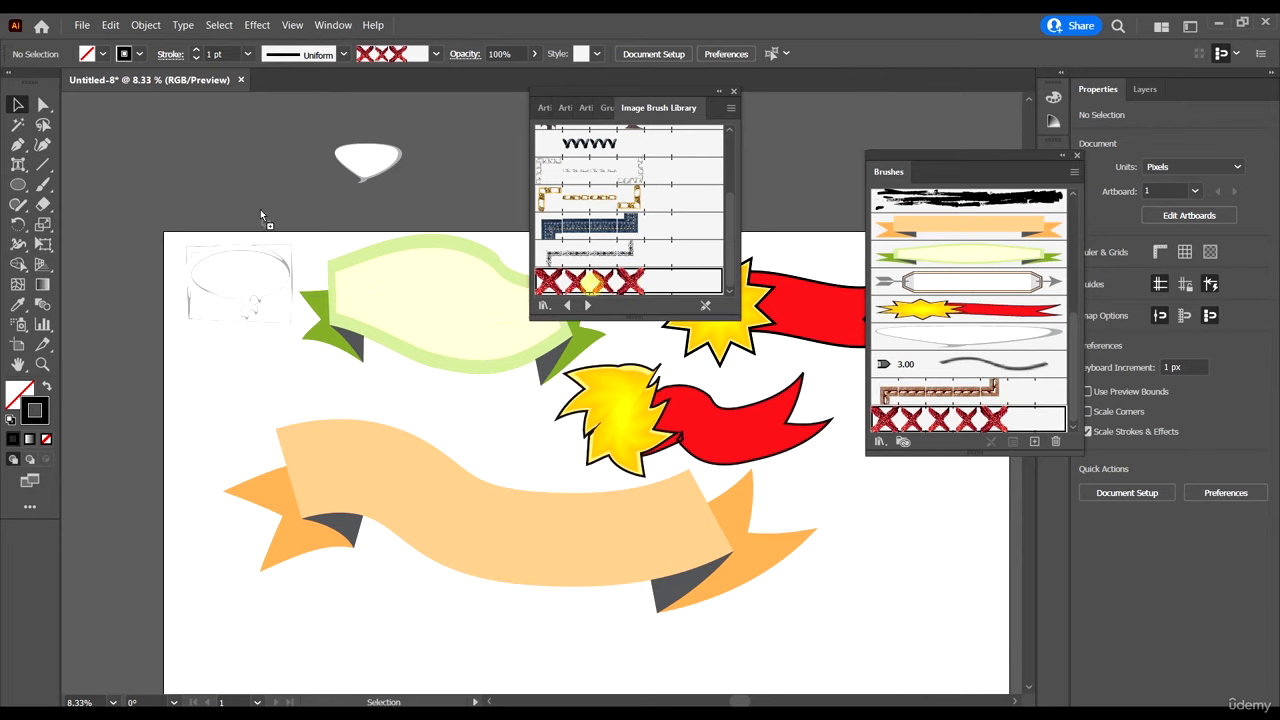
{"action": "left_click", "coordinate": [218, 163]}
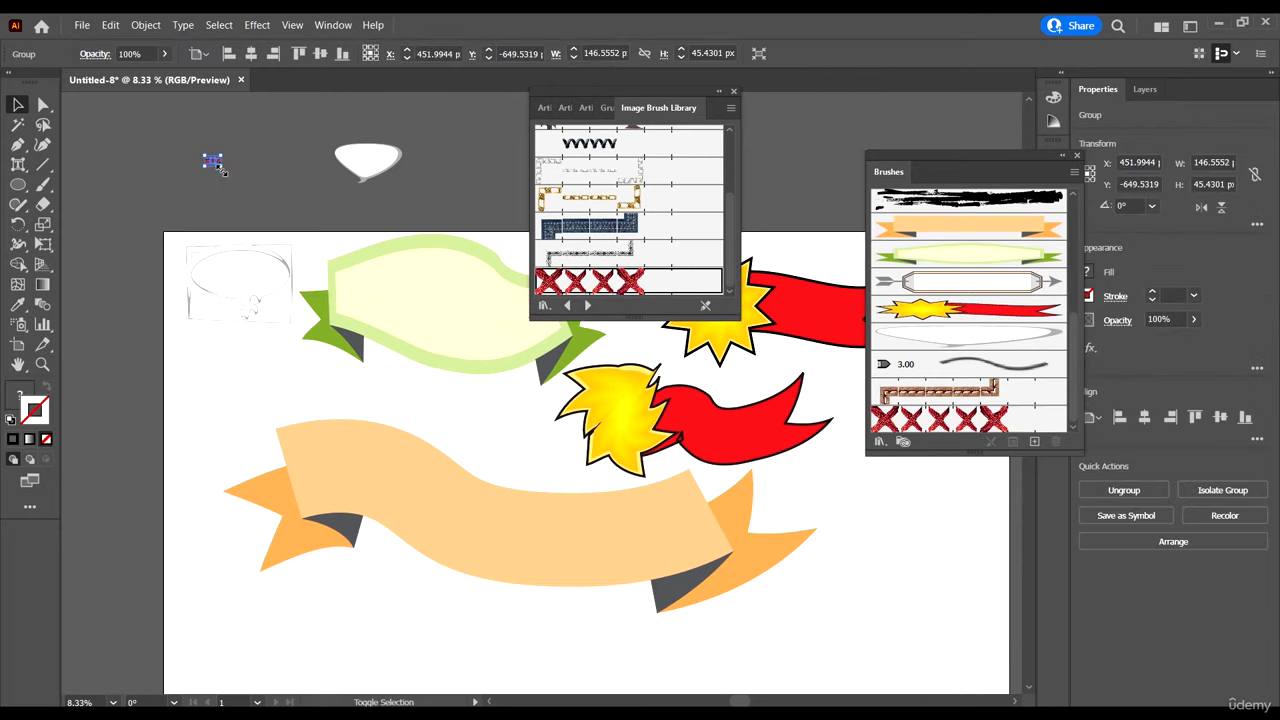
{"action": "left_click_drag", "start_coordinate": [222, 164], "coordinate": [405, 298]}
{"action": "scroll", "coordinate": [385, 211], "scroll_direction": "up", "scroll_amount": 5}
{"action": "scroll", "coordinate": [393, 190], "scroll_direction": "down", "scroll_amount": 5}
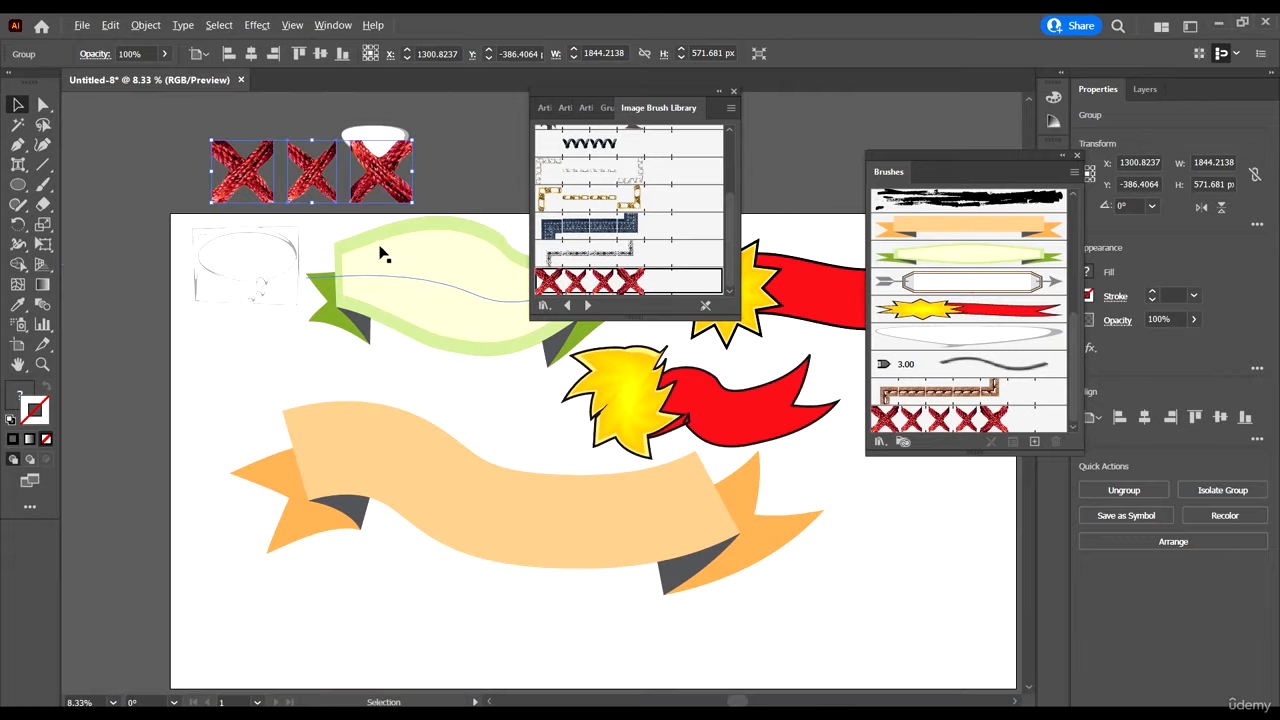
{"action": "scroll", "coordinate": [1000, 315], "scroll_direction": "up", "scroll_amount": 10}
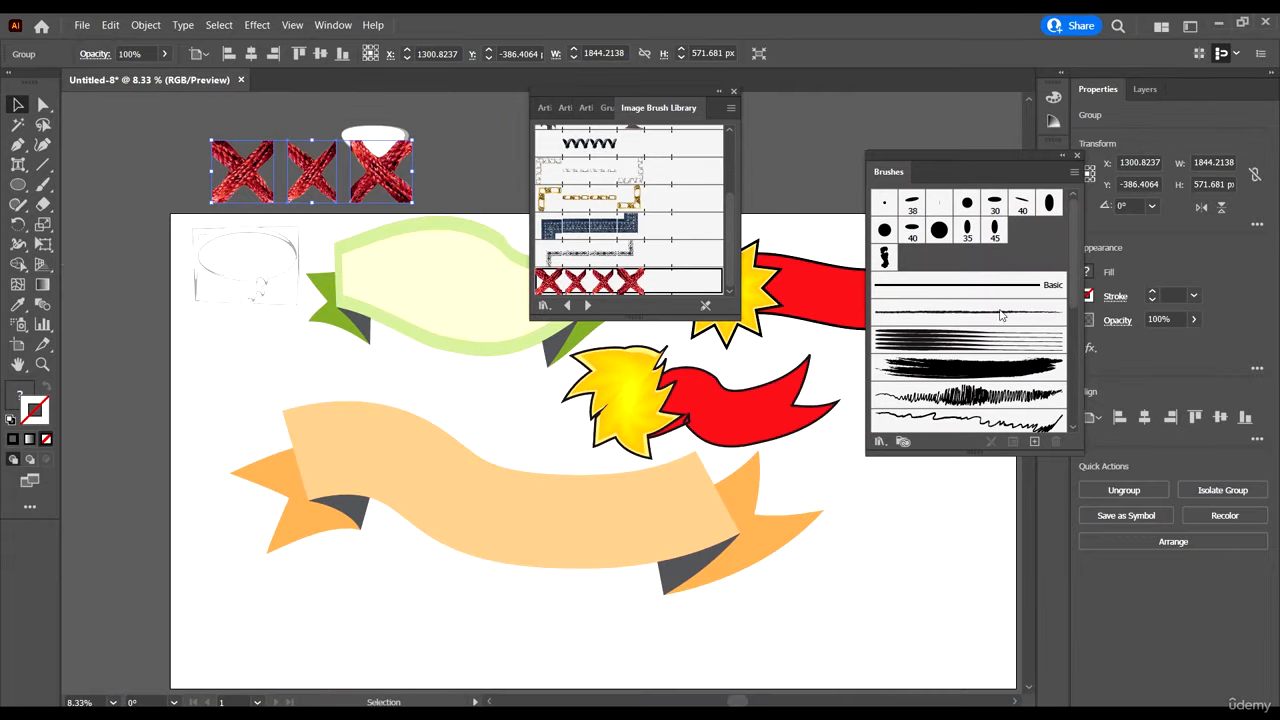
{"action": "scroll", "coordinate": [940, 330], "scroll_direction": "down", "scroll_amount": 5}
{"action": "scroll", "coordinate": [970, 320], "scroll_direction": "down", "scroll_amount": 2}
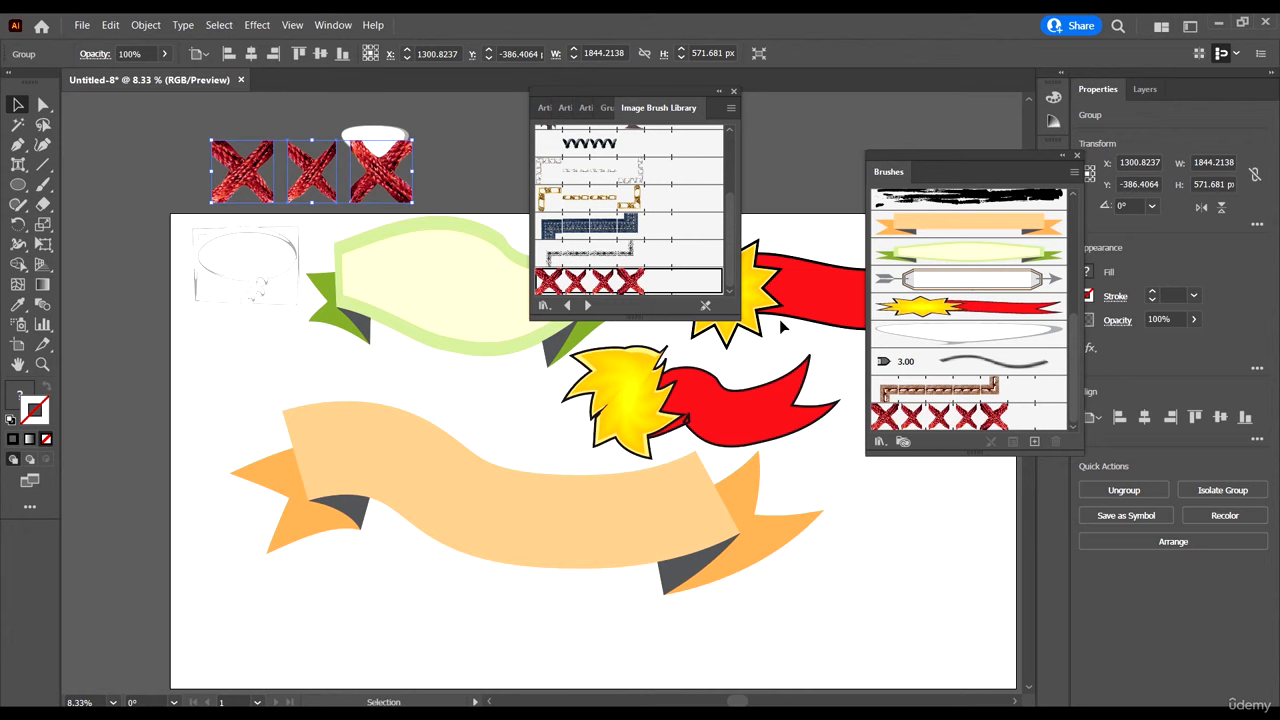
Step: Paint a wavy stroke about 3487 by 526 px with the red cross-stitch image brush below the orange banner
{"action": "left_click", "coordinate": [628, 237]}
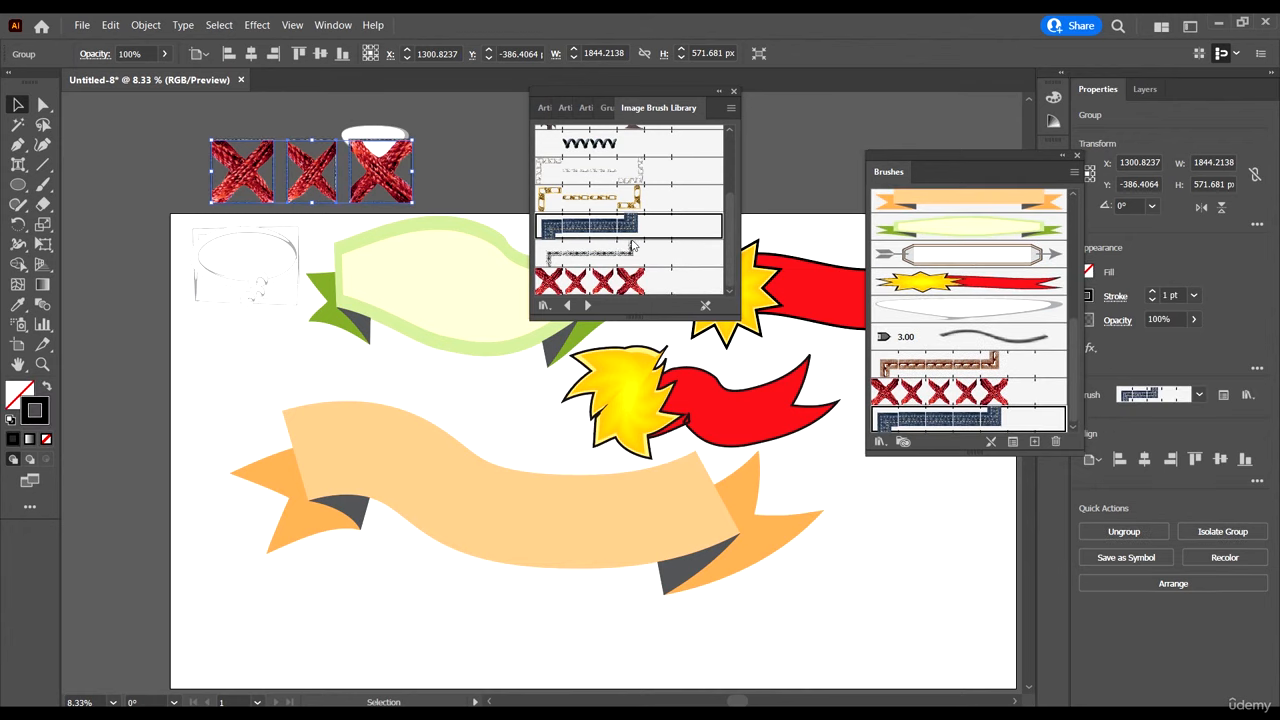
{"action": "key", "text": "b"}
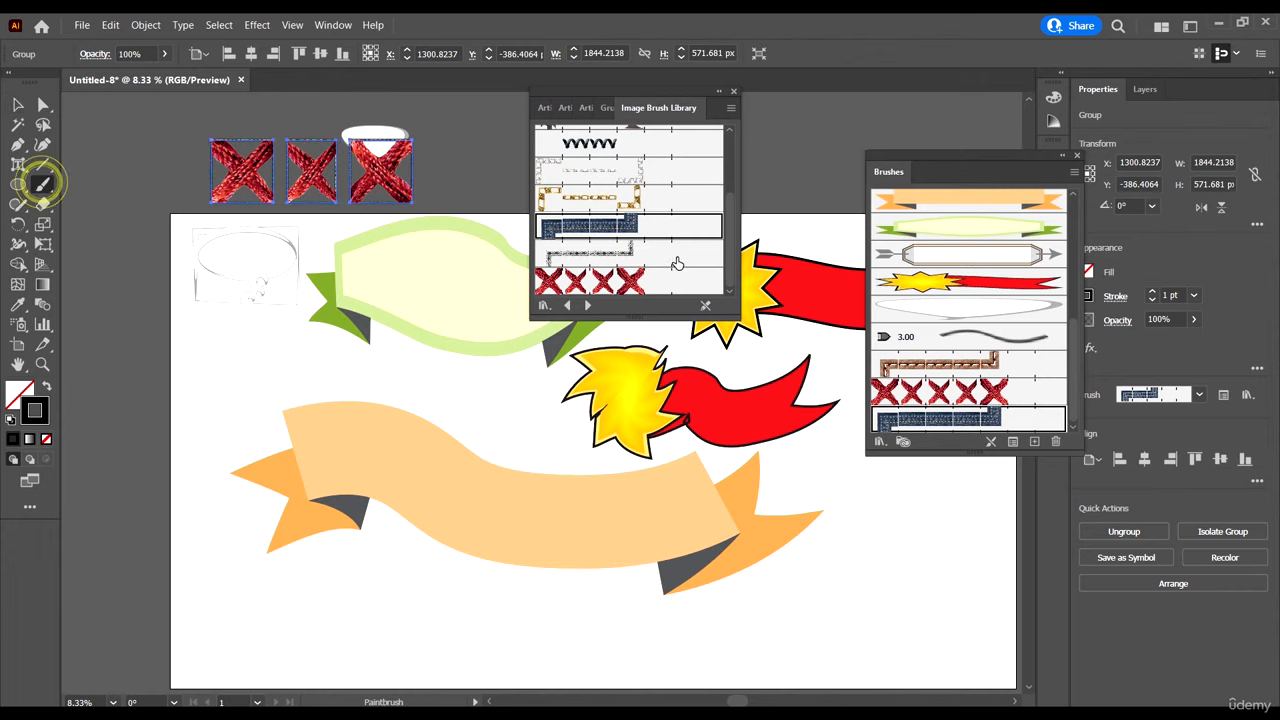
{"action": "left_click", "coordinate": [640, 288]}
{"action": "scroll", "coordinate": [447, 539], "scroll_direction": "down", "scroll_amount": 3}
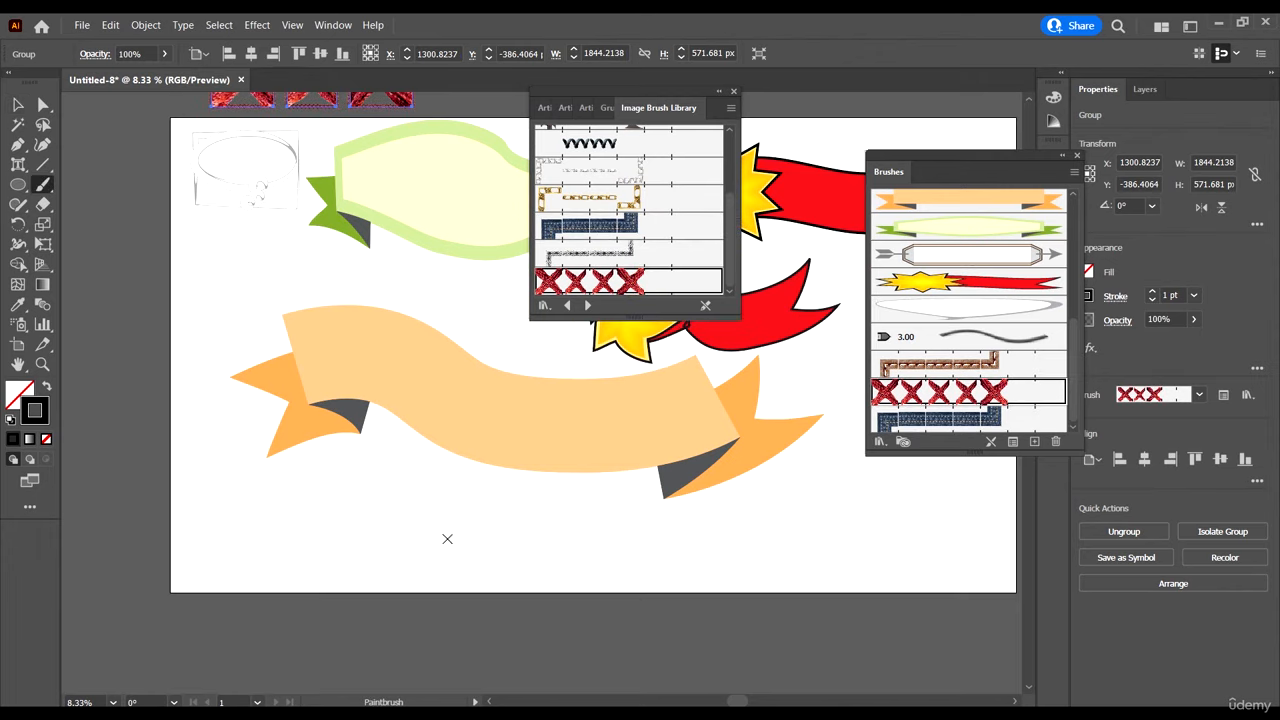
{"action": "scroll", "coordinate": [631, 542], "scroll_direction": "up", "scroll_amount": 4}
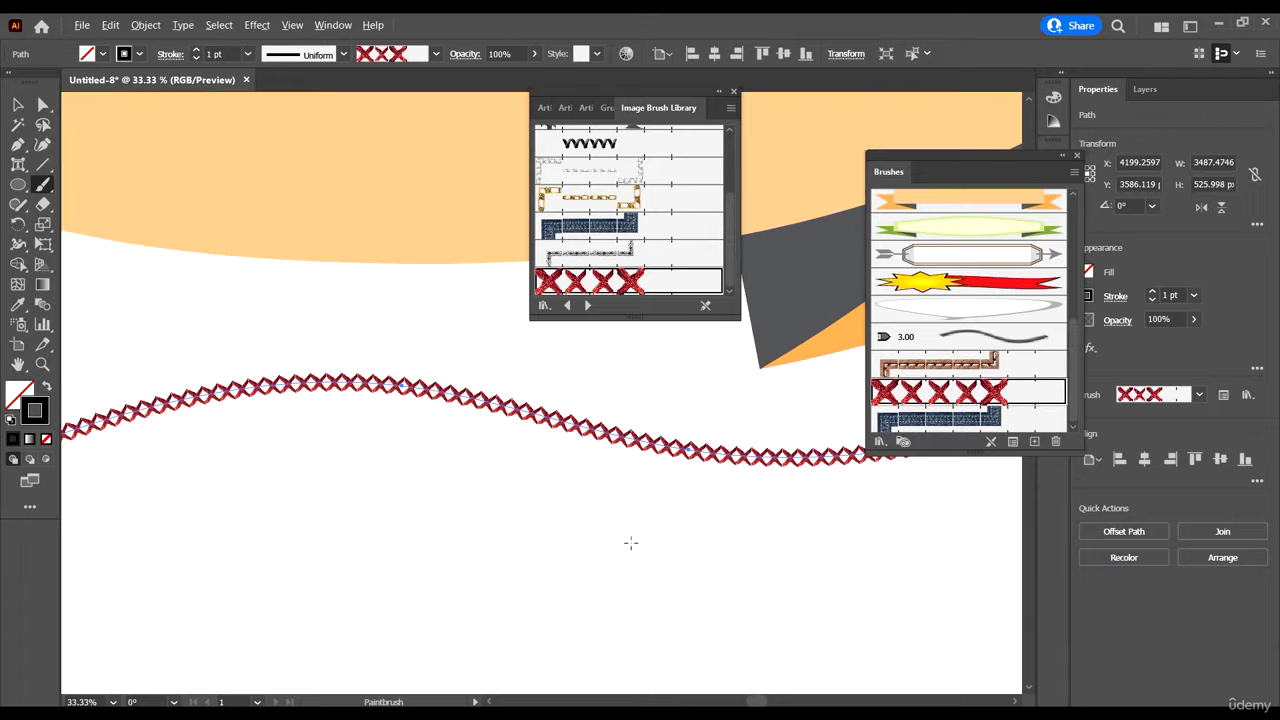
{"action": "scroll", "coordinate": [530, 407], "scroll_direction": "up", "scroll_amount": 4}
{"action": "scroll", "coordinate": [552, 492], "scroll_direction": "down", "scroll_amount": 7}
{"action": "scroll", "coordinate": [542, 483], "scroll_direction": "down", "scroll_amount": 1}
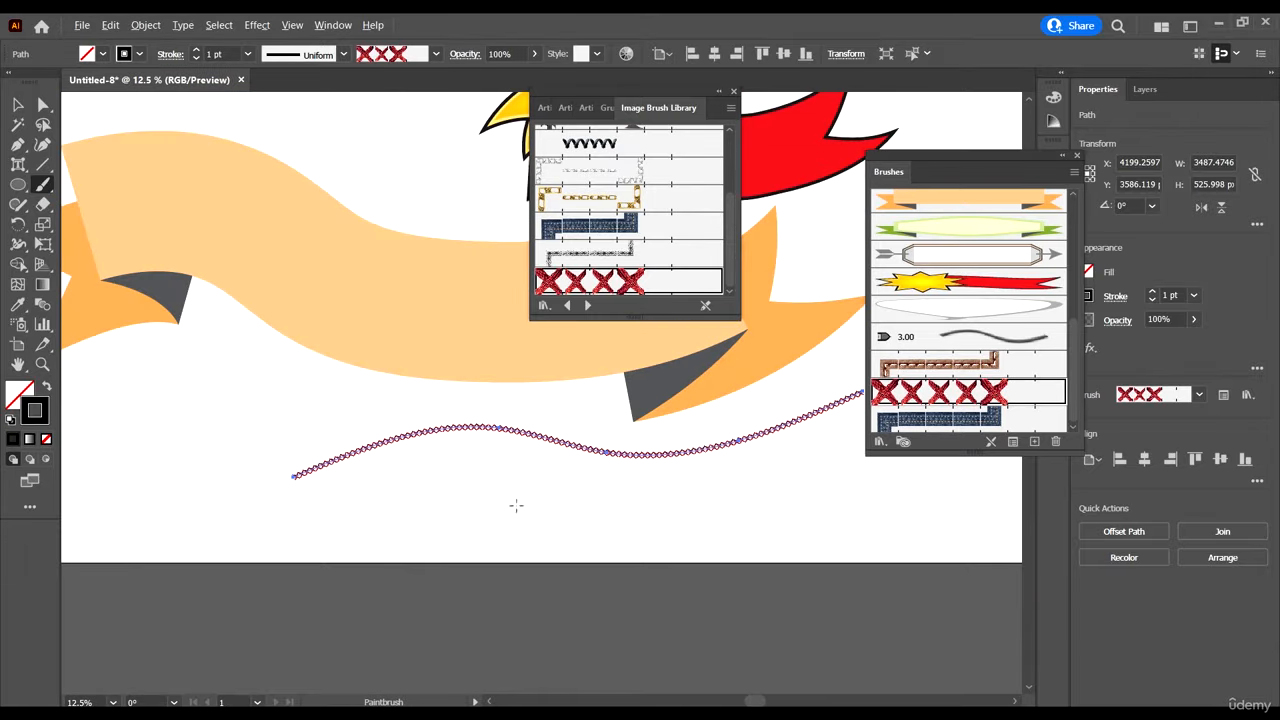
{"action": "scroll", "coordinate": [488, 478], "scroll_direction": "up", "scroll_amount": 2}
Step: Set the cross-stitch stroke's weight to 15 pt
{"action": "left_click", "coordinate": [213, 54]}
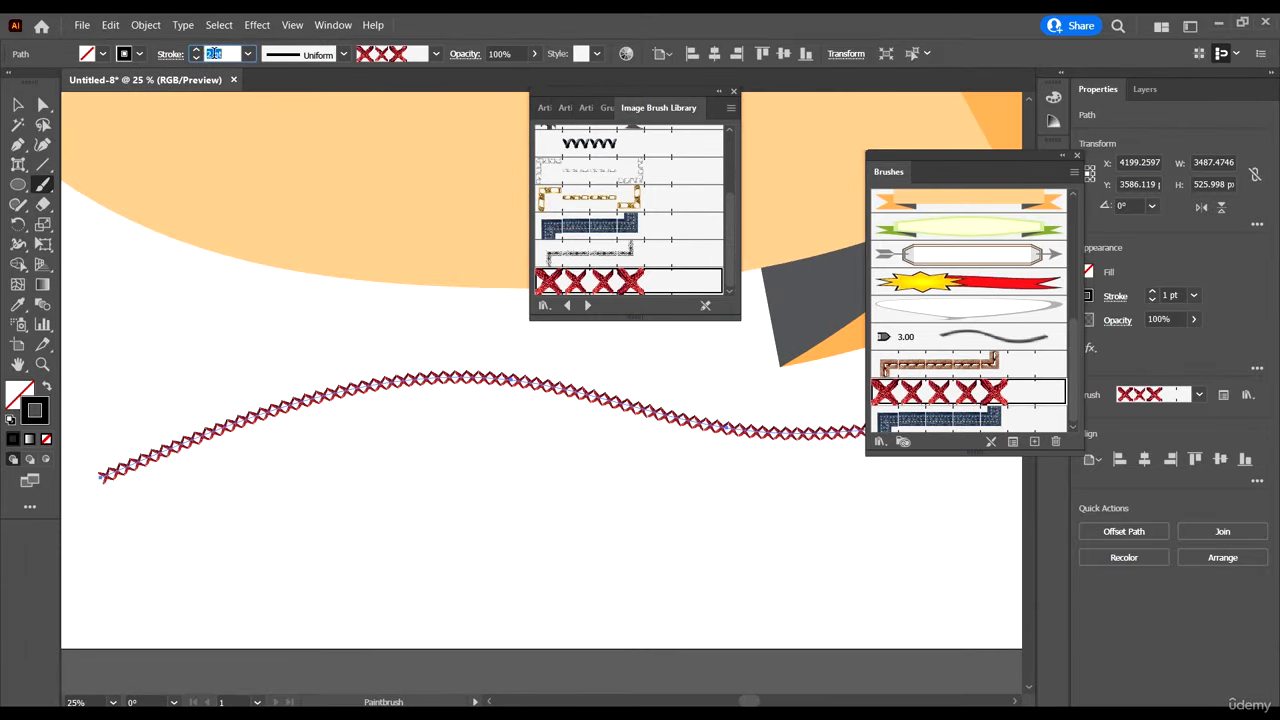
{"action": "key", "text": "Up"}
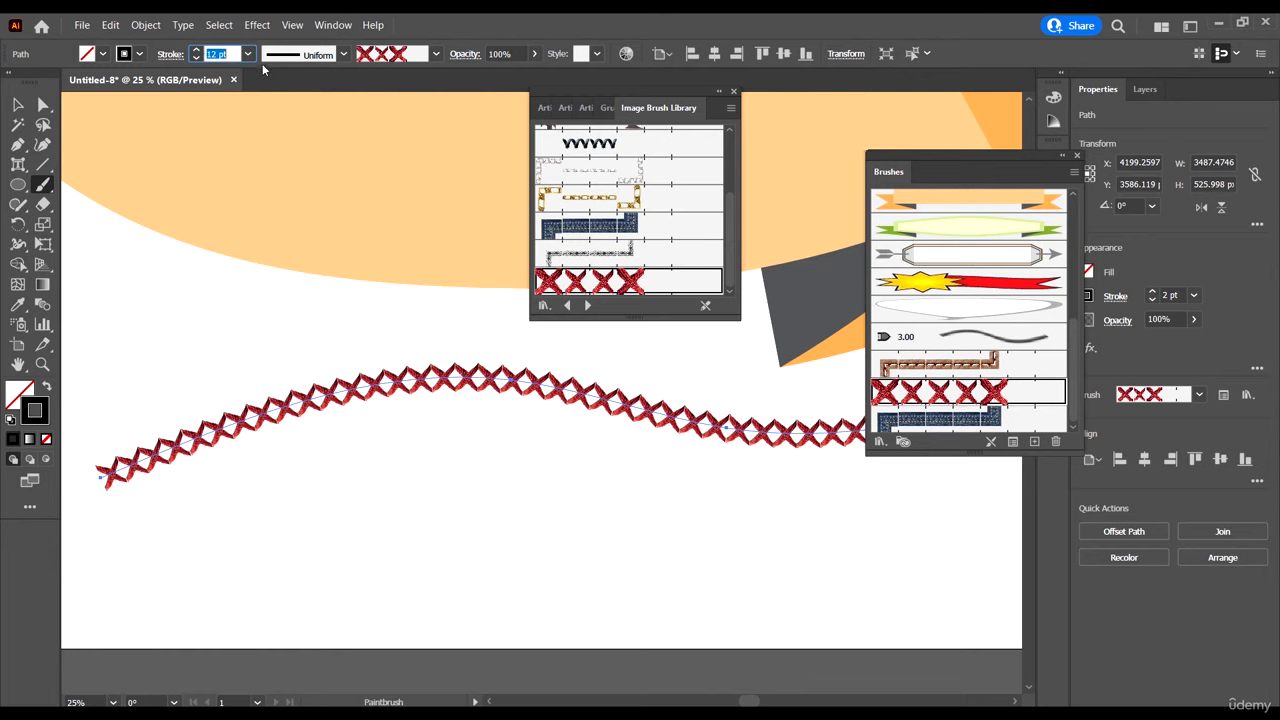
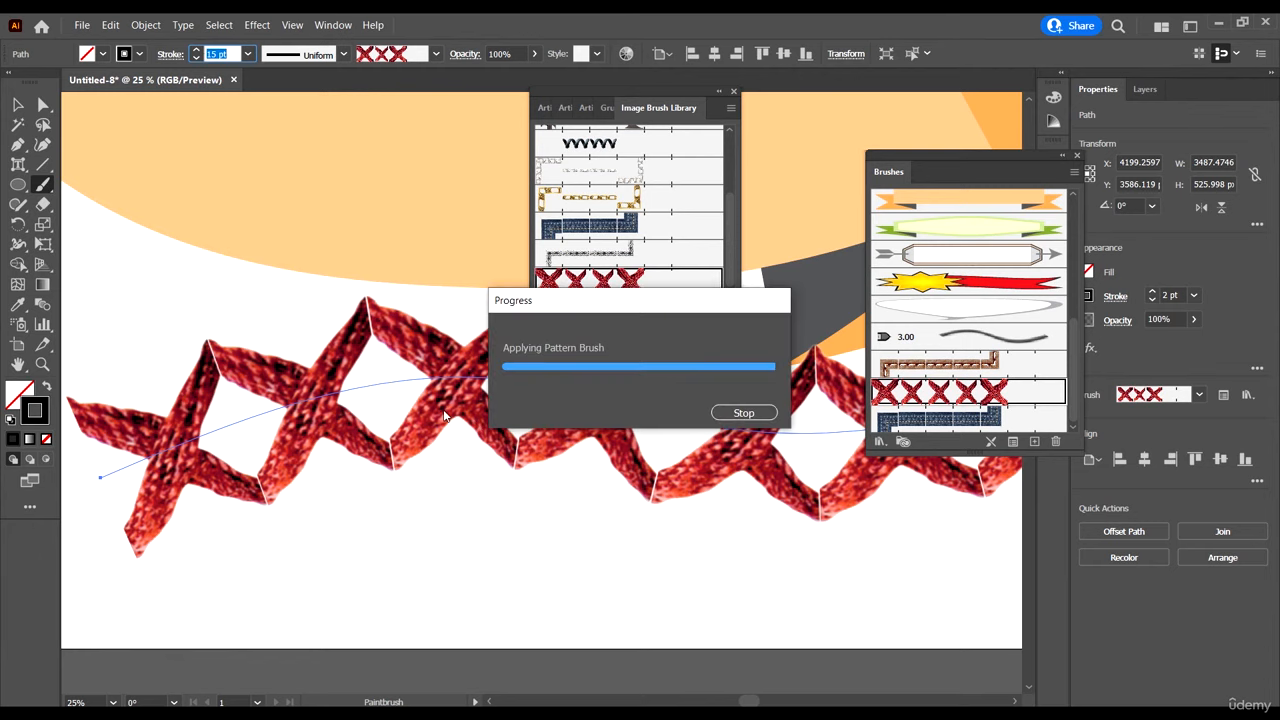
{"action": "scroll", "coordinate": [497, 409], "scroll_direction": "down", "scroll_amount": 2}
{"action": "scroll", "coordinate": [433, 387], "scroll_direction": "down", "scroll_amount": 4}
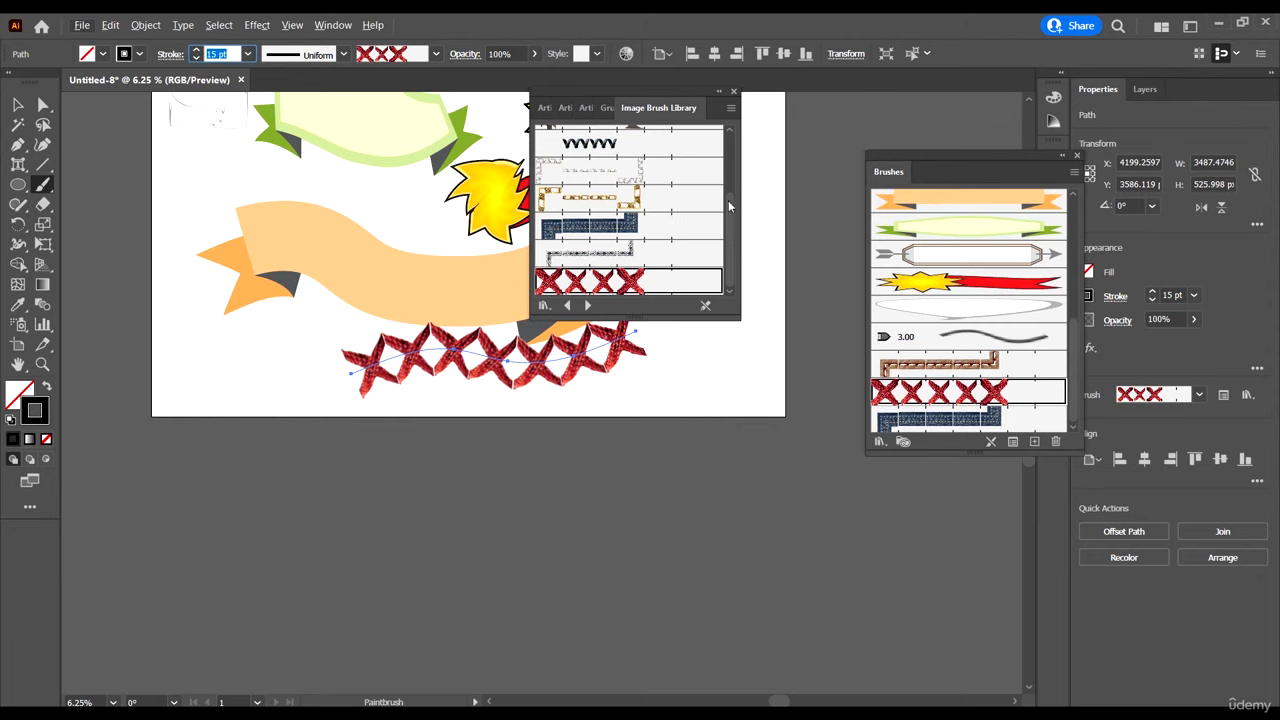
Step: Apply the daisy image brush to the wavy stroke and paint a short daisy stroke about 1500 by 700 px at the artboard's right edge
{"action": "left_click_drag", "start_coordinate": [729, 204], "coordinate": [755, 125]}
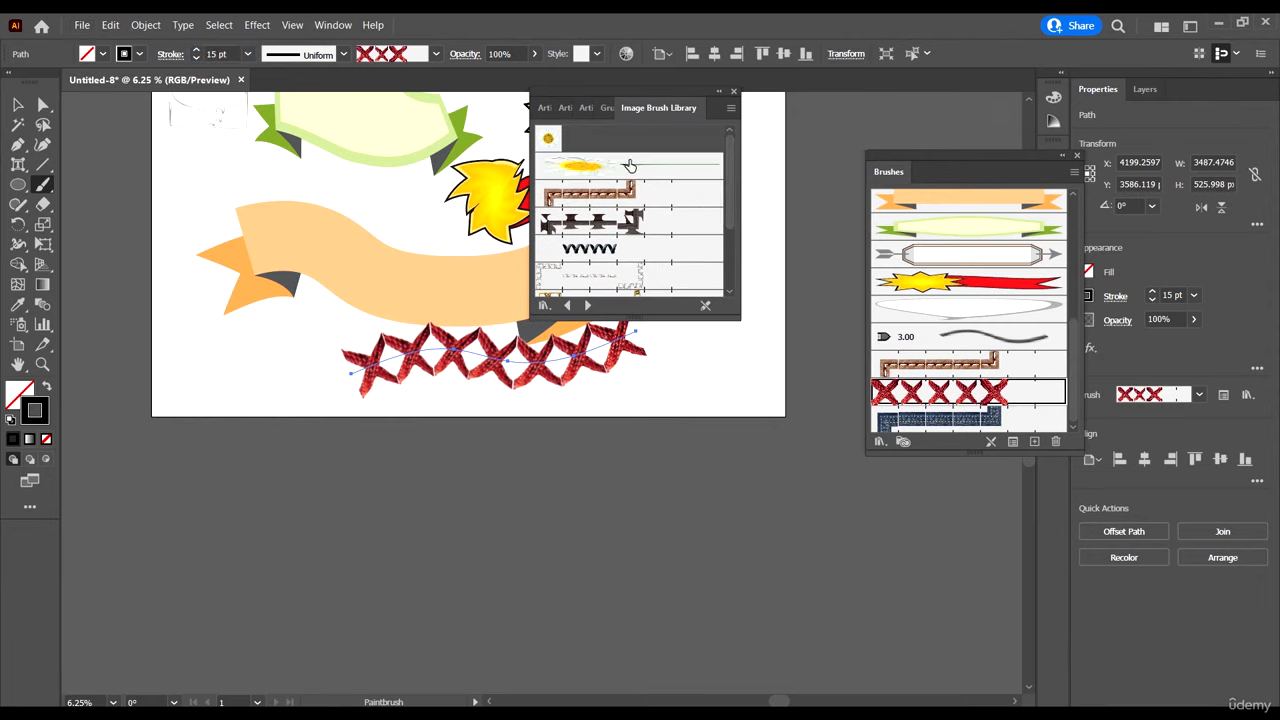
{"action": "left_click", "coordinate": [629, 165]}
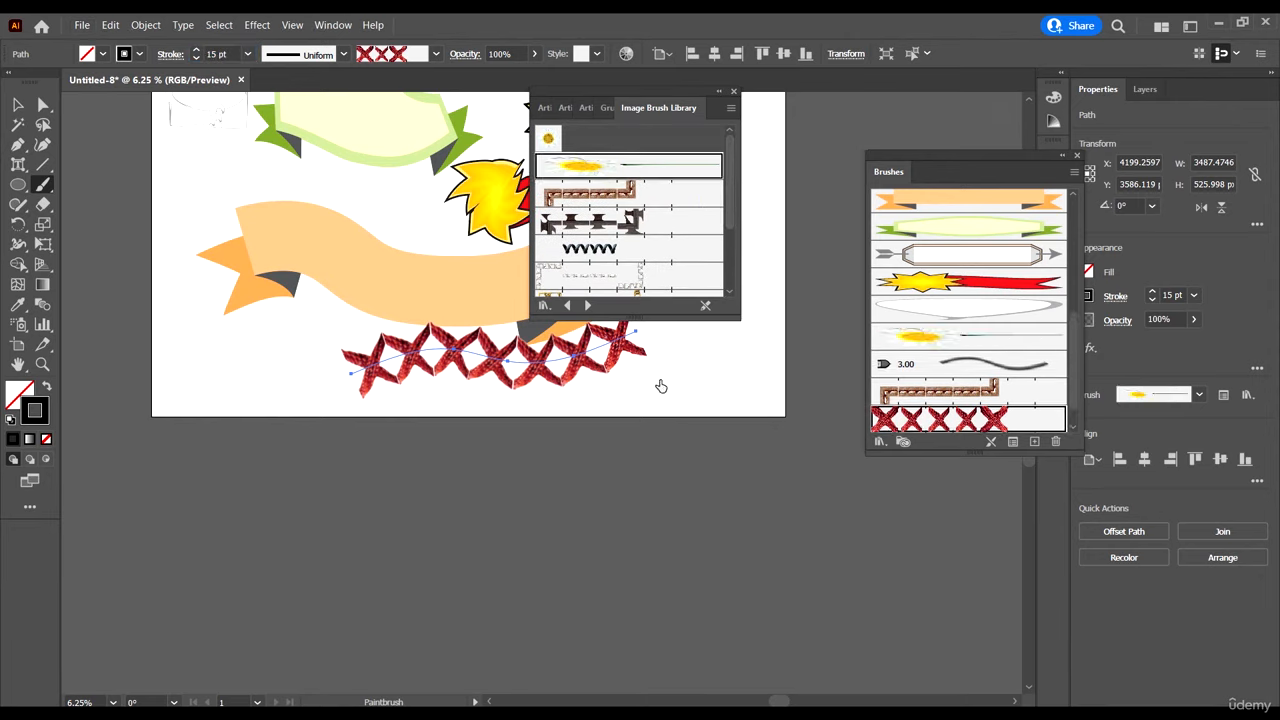
{"action": "scroll", "coordinate": [683, 316], "scroll_direction": "up", "scroll_amount": 3}
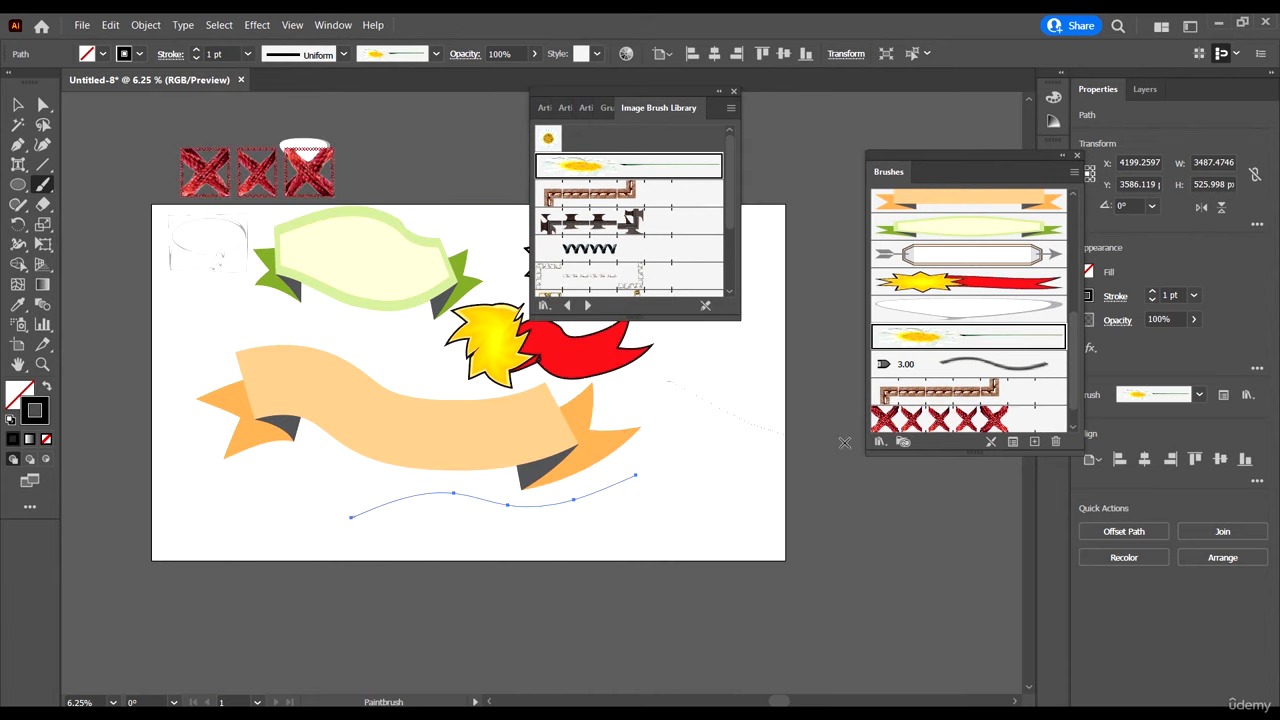
{"action": "key", "text": "ctrl+z"}
Step: Set the short daisy stroke's weight to 4 pt and move it off the artboard's right side
{"action": "left_click", "coordinate": [15, 104]}
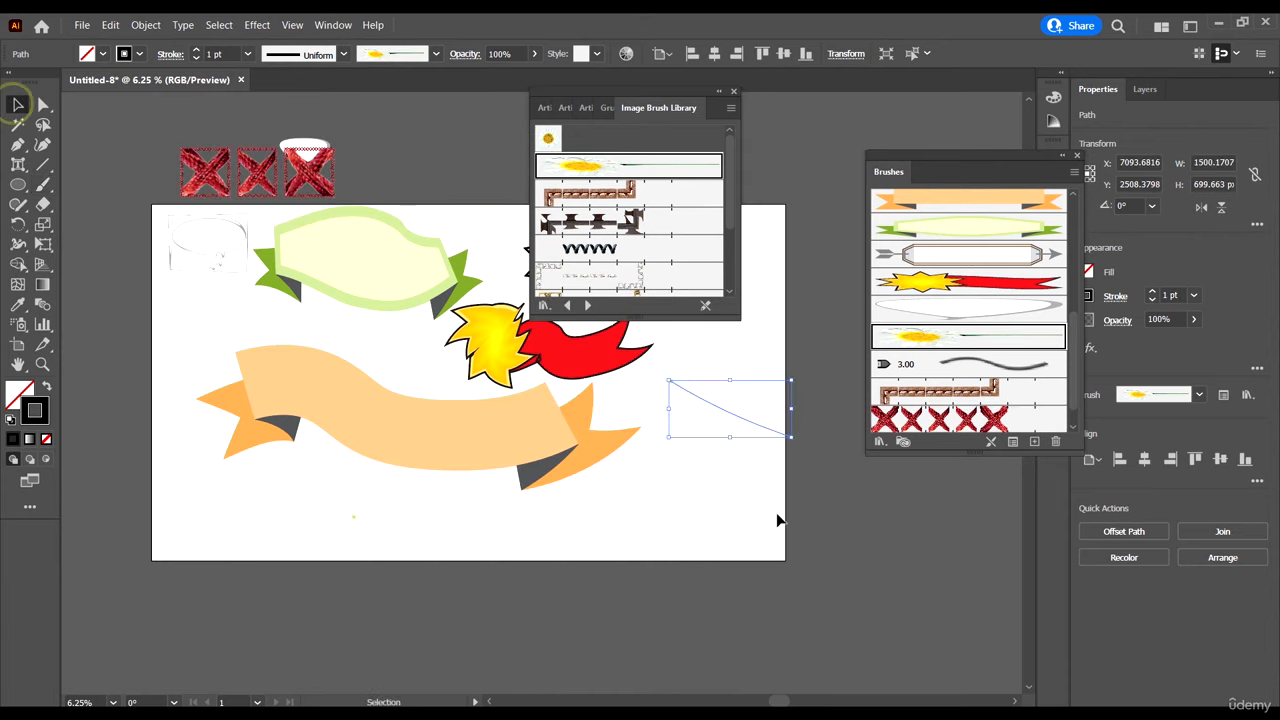
{"action": "left_click", "coordinate": [247, 53]}
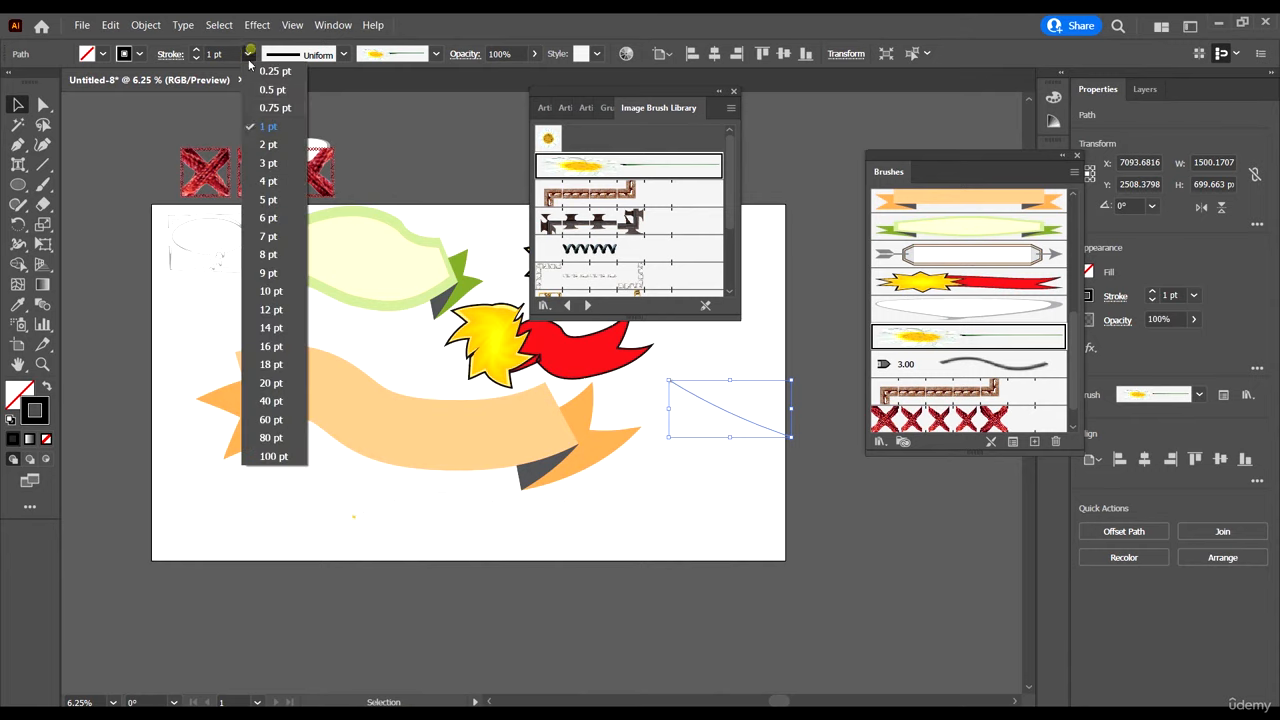
{"action": "left_click", "coordinate": [265, 180]}
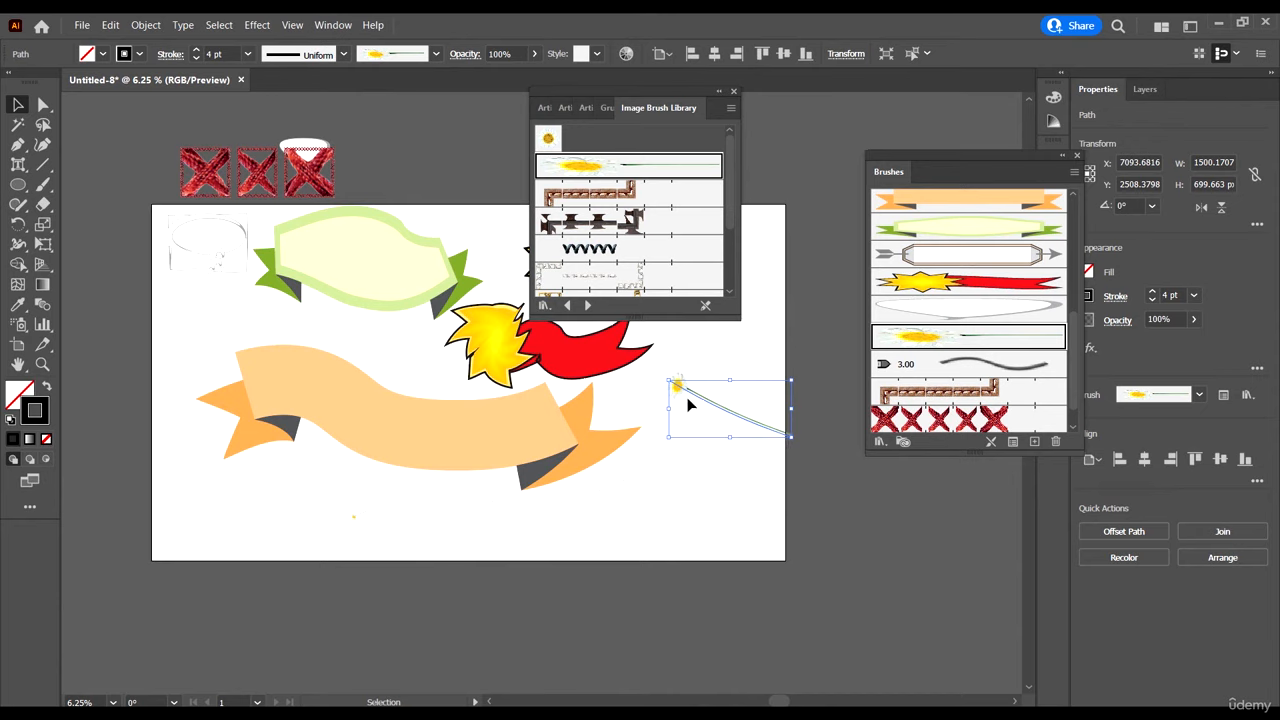
{"action": "left_click_drag", "start_coordinate": [688, 404], "coordinate": [836, 478]}
{"action": "left_click", "coordinate": [882, 559]}
{"action": "scroll", "coordinate": [903, 477], "scroll_direction": "up", "scroll_amount": 6}
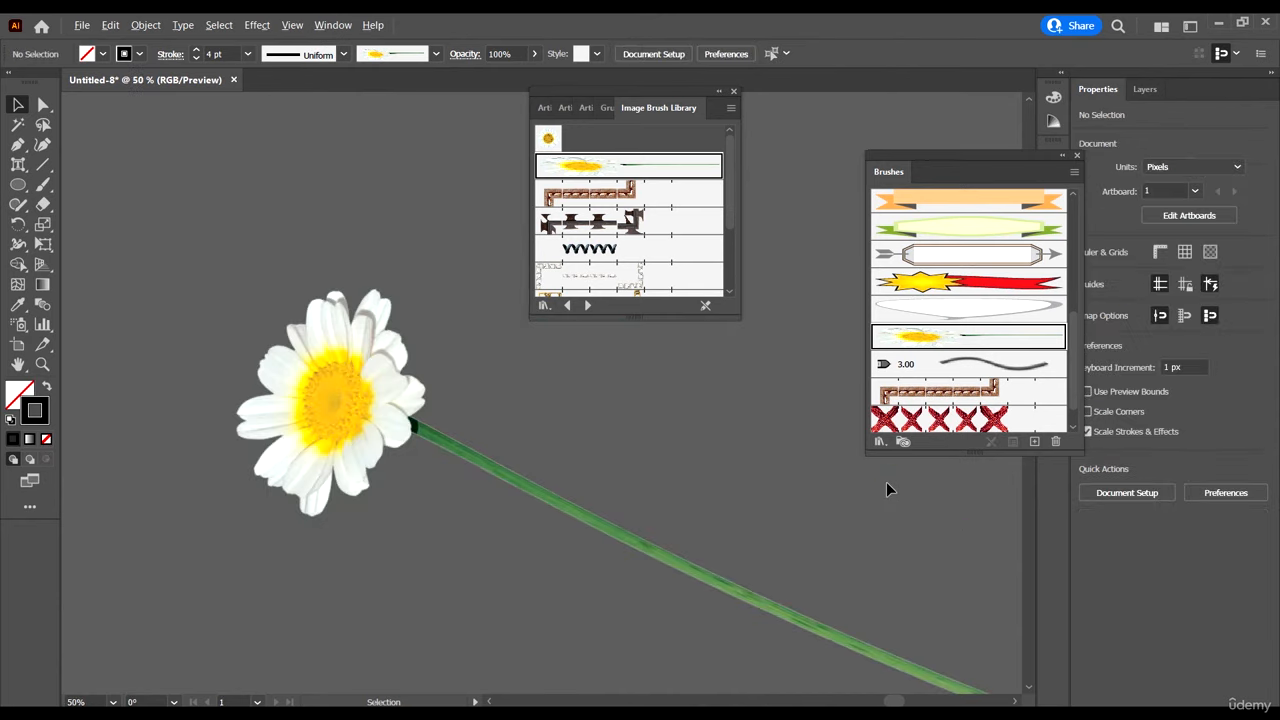
Step: Move the daisy stroke back to the artboard's right edge and delete it
{"action": "scroll", "coordinate": [330, 413], "scroll_direction": "down", "scroll_amount": 3}
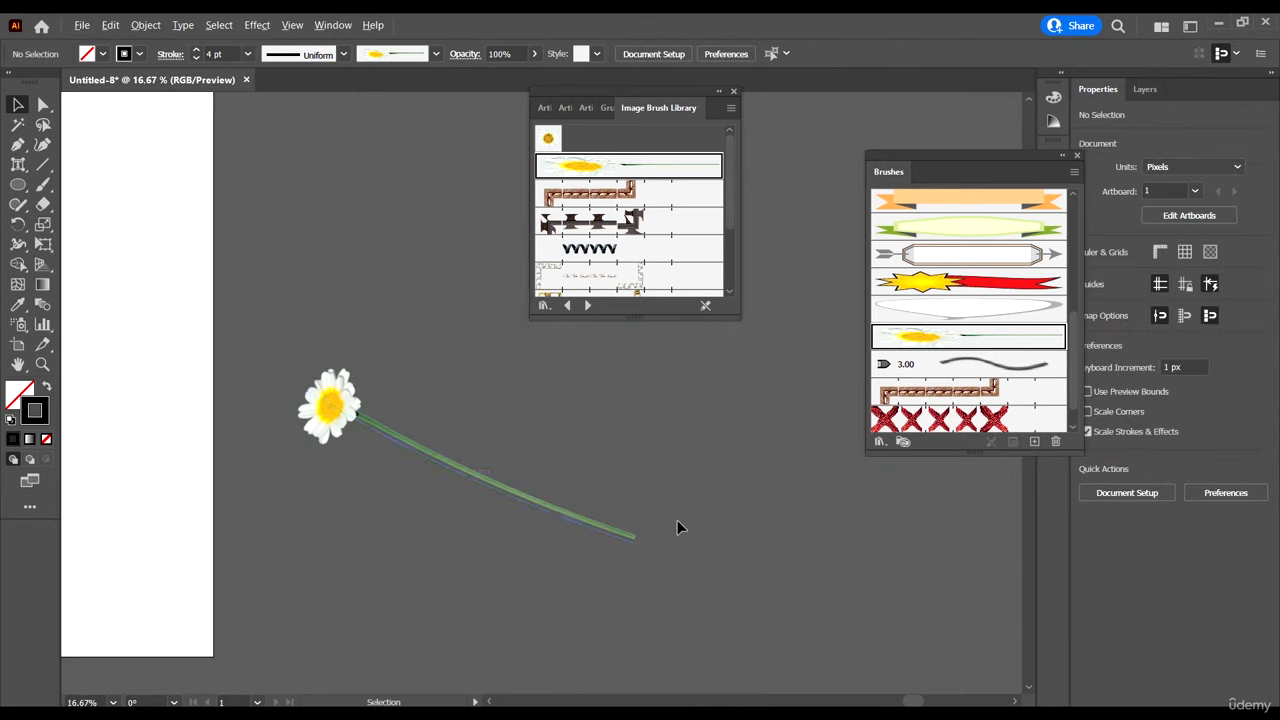
{"action": "scroll", "coordinate": [787, 575], "scroll_direction": "down", "scroll_amount": 4}
{"action": "scroll", "coordinate": [862, 484], "scroll_direction": "up", "scroll_amount": 2}
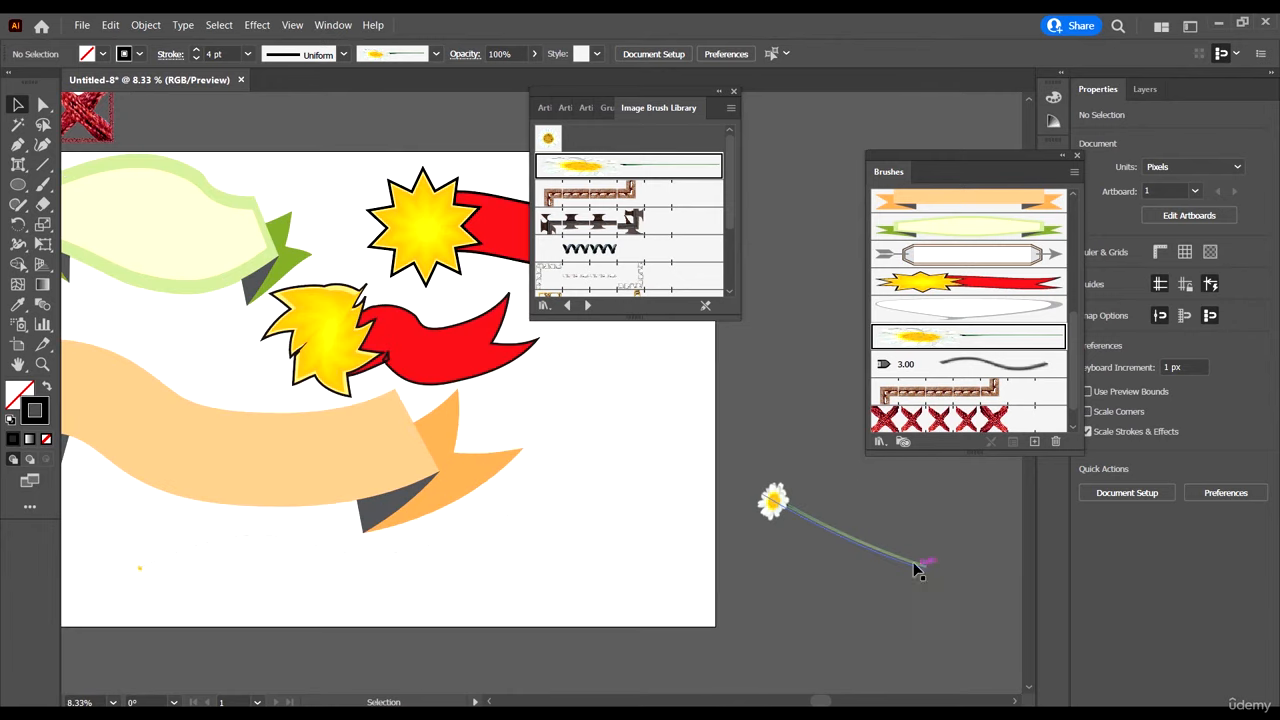
{"action": "left_click_drag", "start_coordinate": [917, 565], "coordinate": [798, 484]}
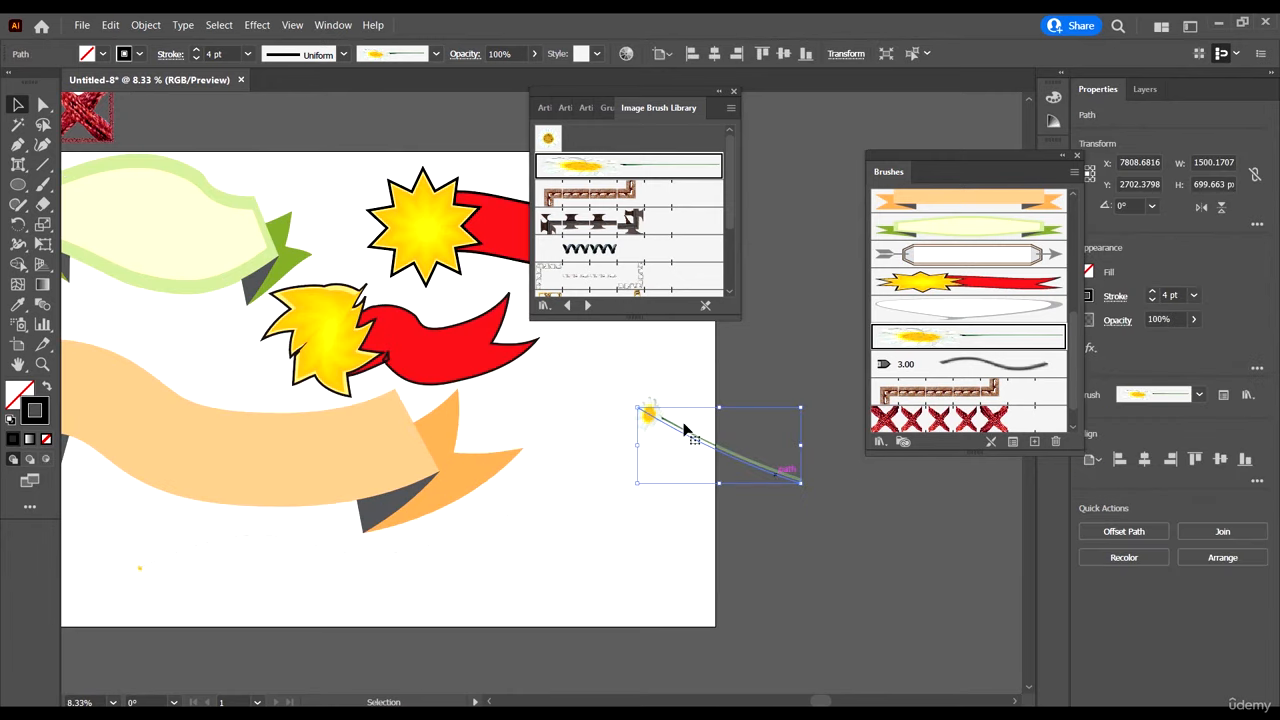
{"action": "key", "text": "Delete"}
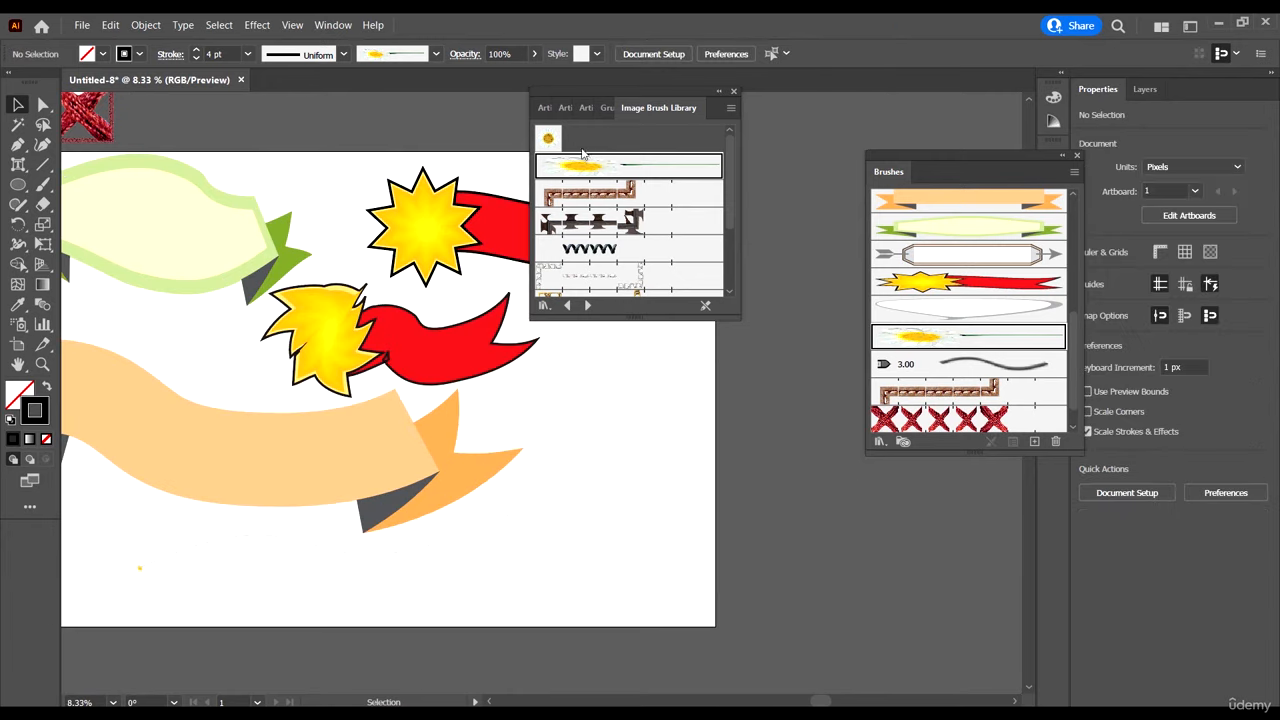
Step: Examine the brushes in the Image Brush Library and the Grunge brushes vector pack
{"action": "scroll", "coordinate": [628, 238], "scroll_direction": "down", "scroll_amount": 3}
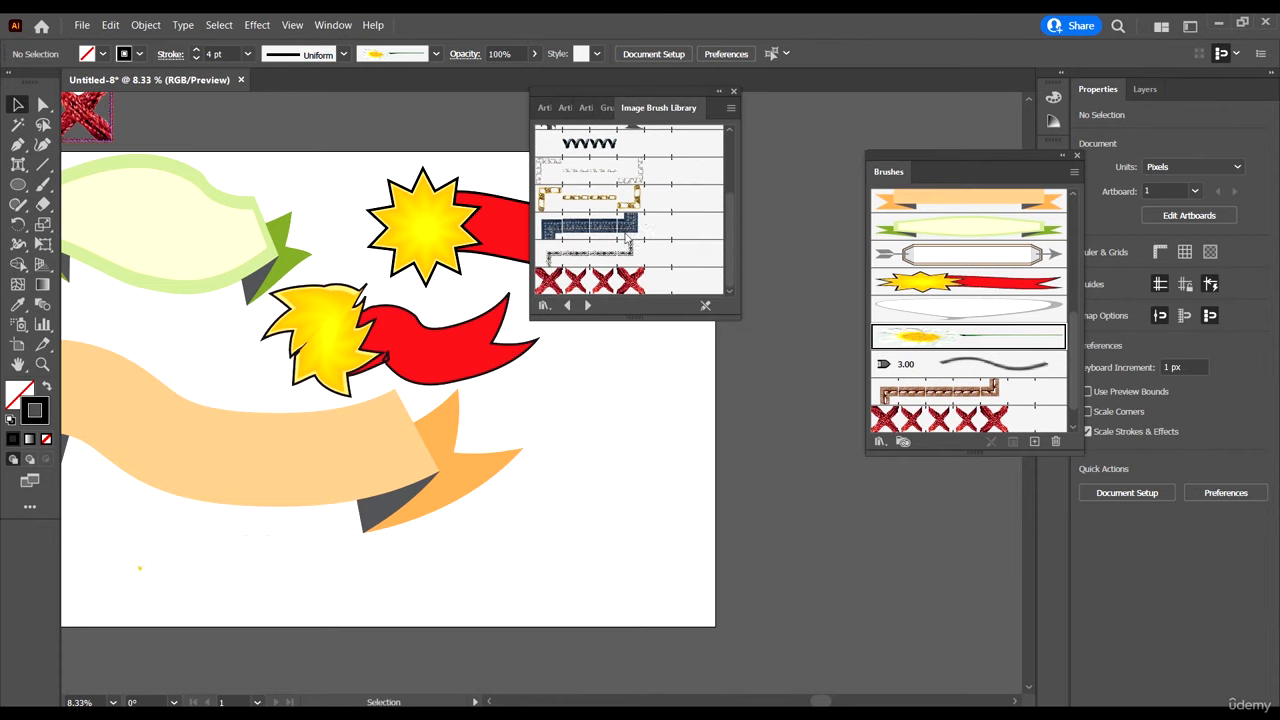
{"action": "scroll", "coordinate": [576, 220], "scroll_direction": "up", "scroll_amount": 3}
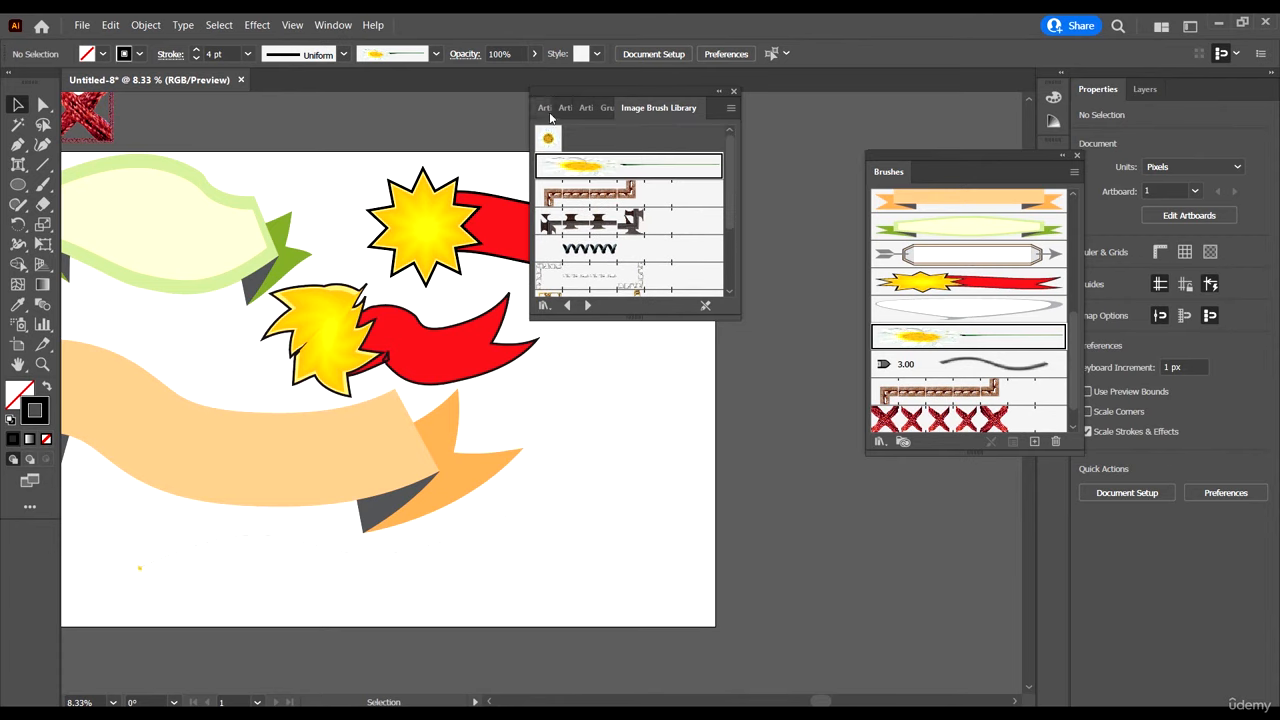
{"action": "scroll", "coordinate": [646, 238], "scroll_direction": "down", "scroll_amount": 3}
{"action": "left_click", "coordinate": [543, 305]}
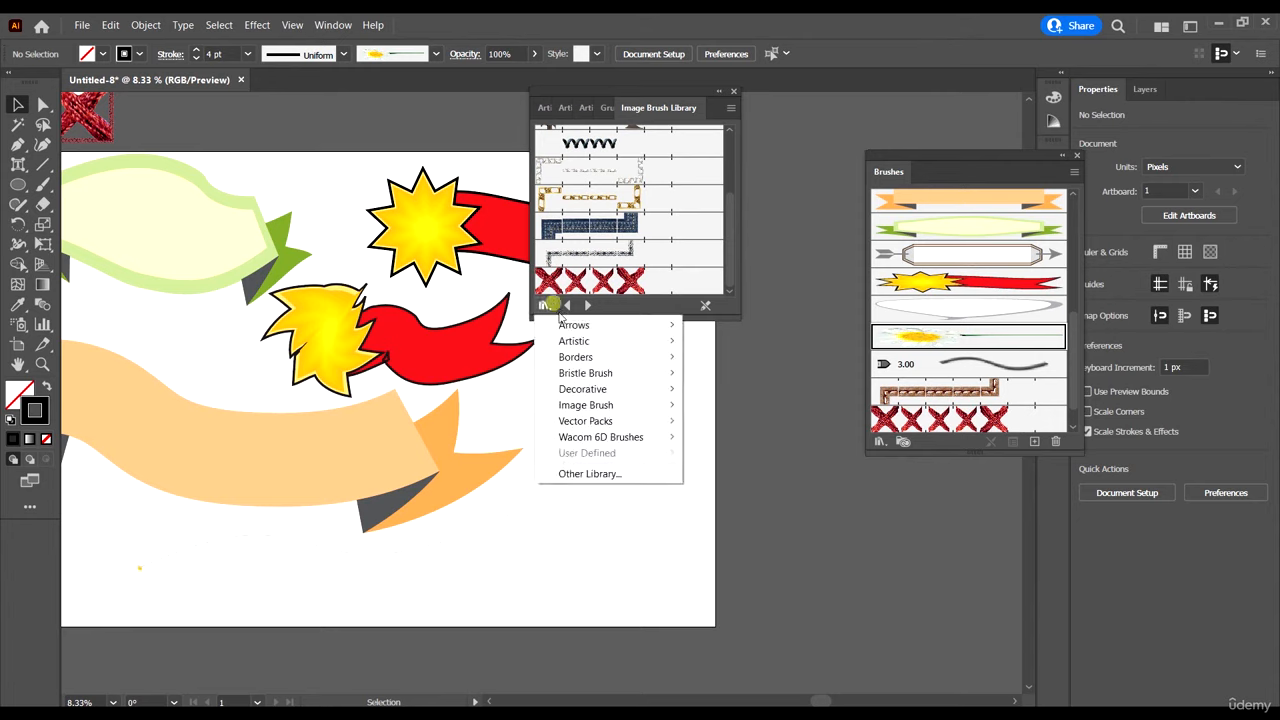
{"action": "left_click", "coordinate": [610, 308]}
{"action": "left_click", "coordinate": [587, 305]}
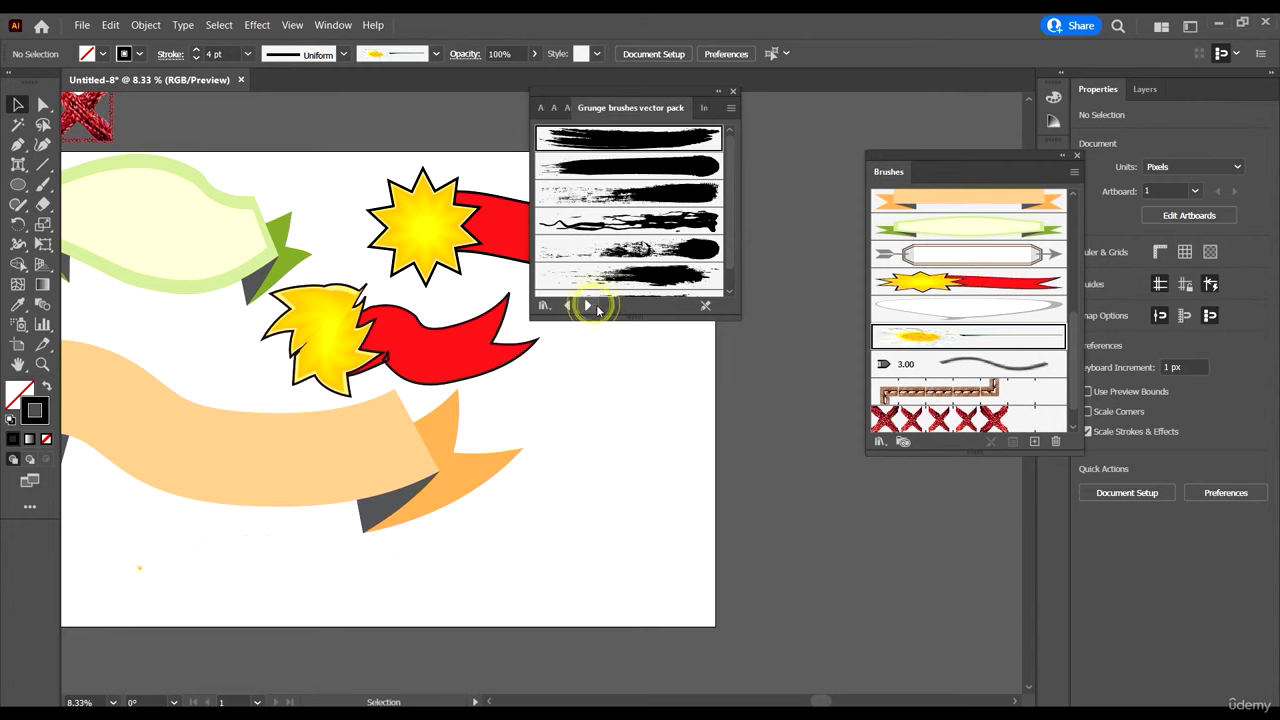
{"action": "left_click", "coordinate": [587, 305]}
{"action": "left_click", "coordinate": [568, 306]}
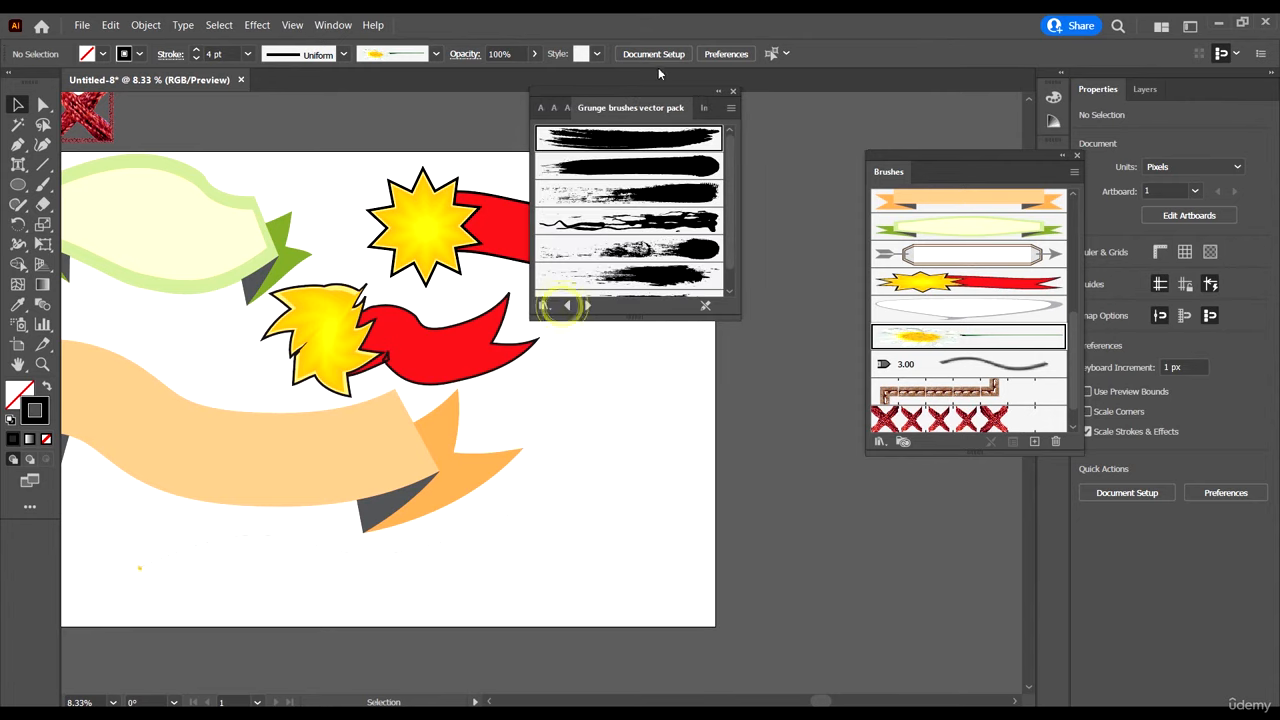
{"action": "left_click", "coordinate": [568, 305]}
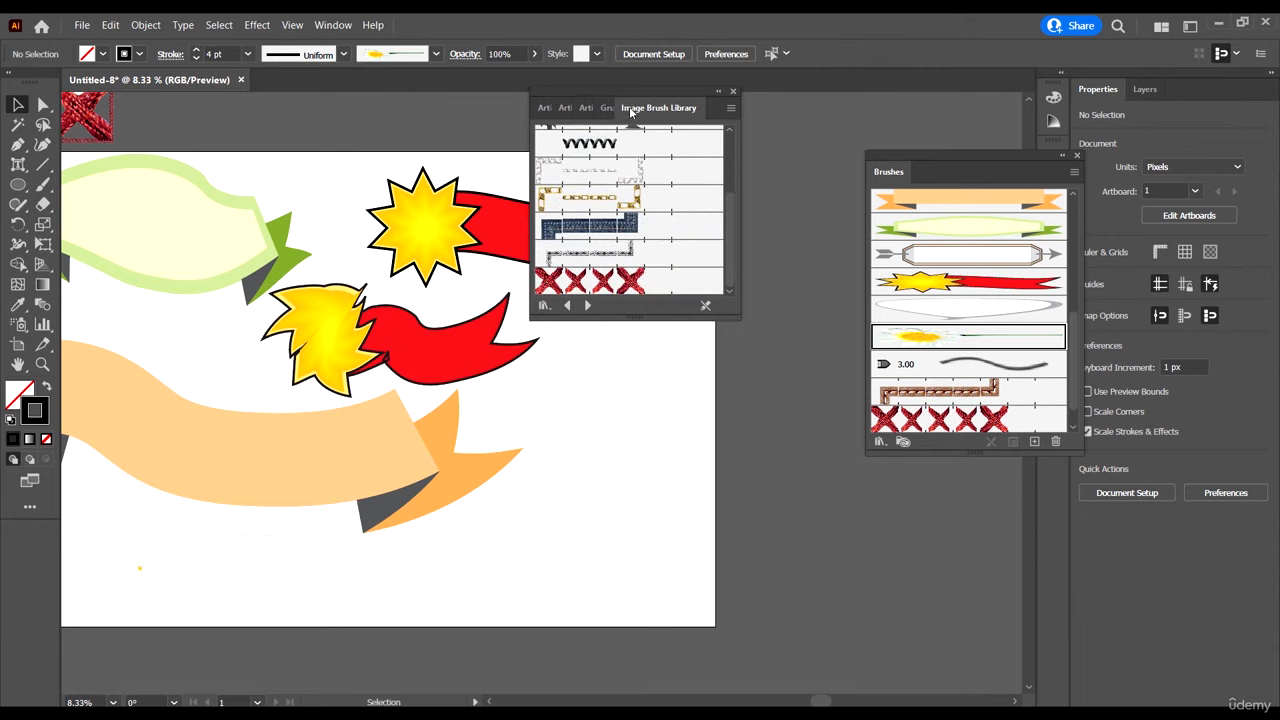
Step: Switch to the Elegant Curl & Floral Brush Set and make its panel taller to show more brushes
{"action": "left_click", "coordinate": [568, 305]}
{"action": "left_click", "coordinate": [587, 305]}
{"action": "left_click", "coordinate": [568, 305]}
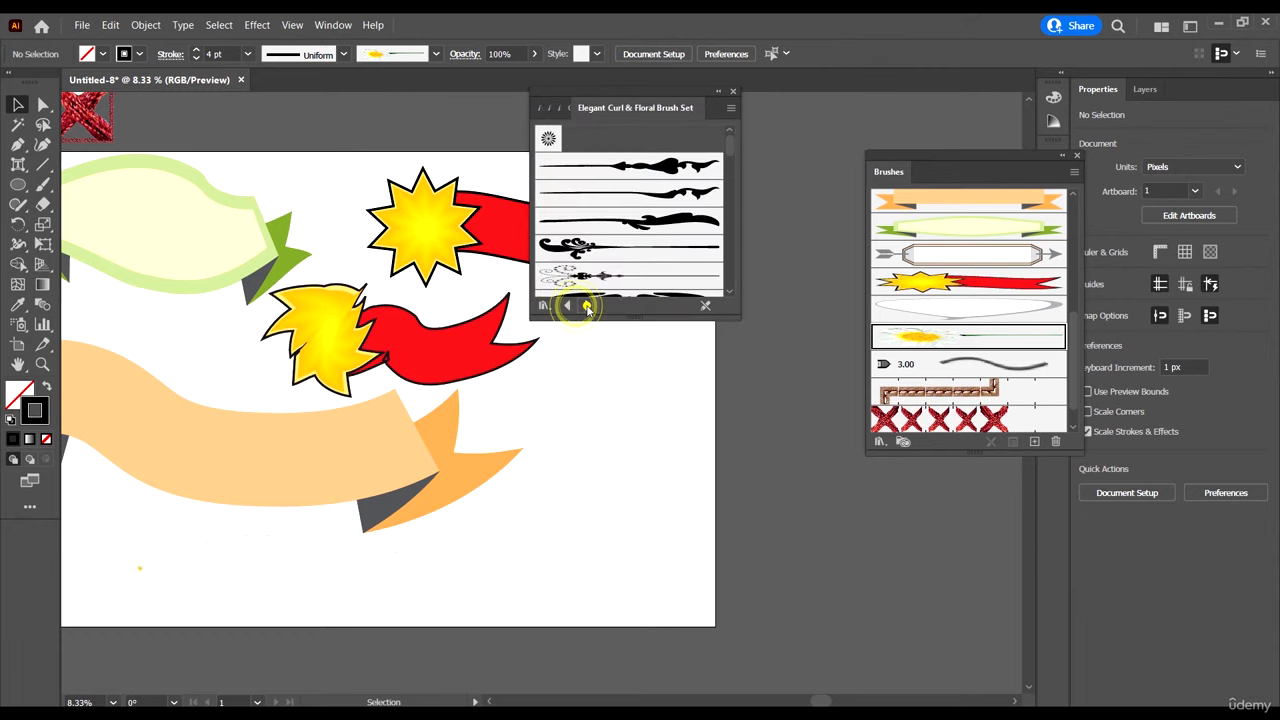
{"action": "left_click", "coordinate": [587, 305]}
{"action": "left_click", "coordinate": [587, 305]}
{"action": "left_click", "coordinate": [568, 305]}
{"action": "left_click", "coordinate": [568, 305]}
{"action": "left_click_drag", "start_coordinate": [655, 320], "coordinate": [655, 378]}
{"action": "scroll", "coordinate": [647, 258], "scroll_direction": "down", "scroll_amount": 5}
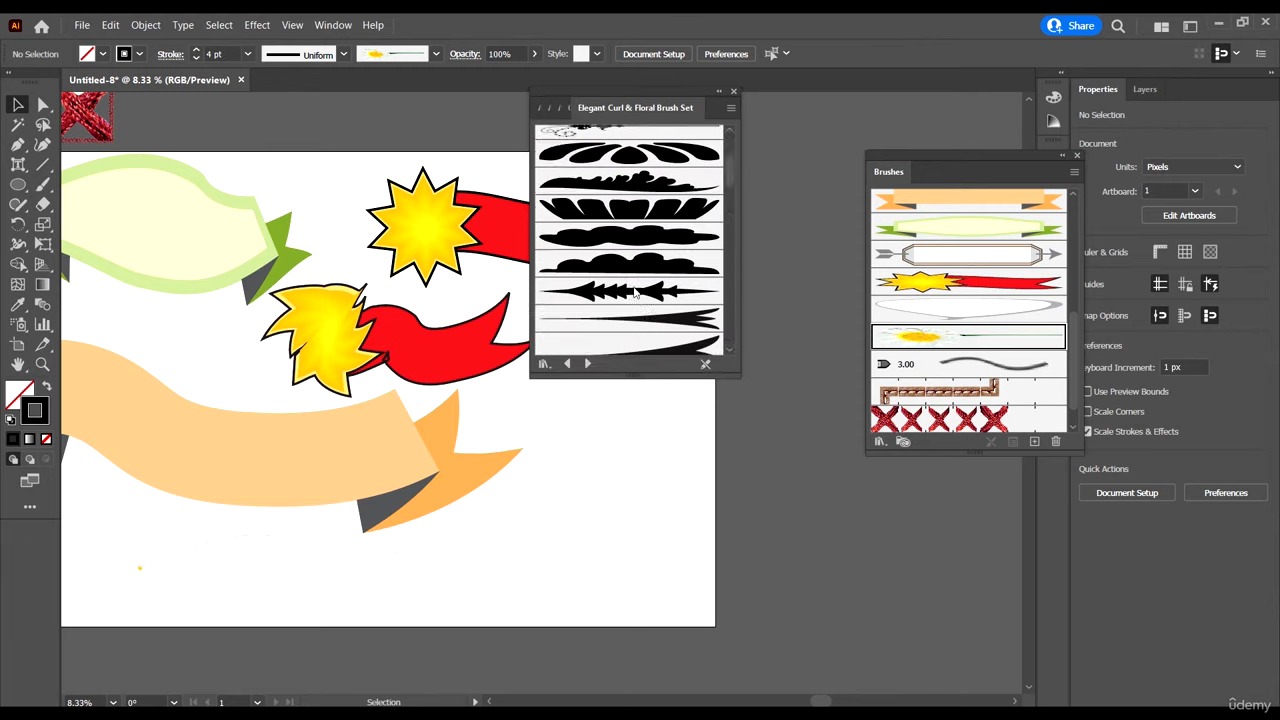
{"action": "scroll", "coordinate": [628, 230], "scroll_direction": "up", "scroll_amount": 3}
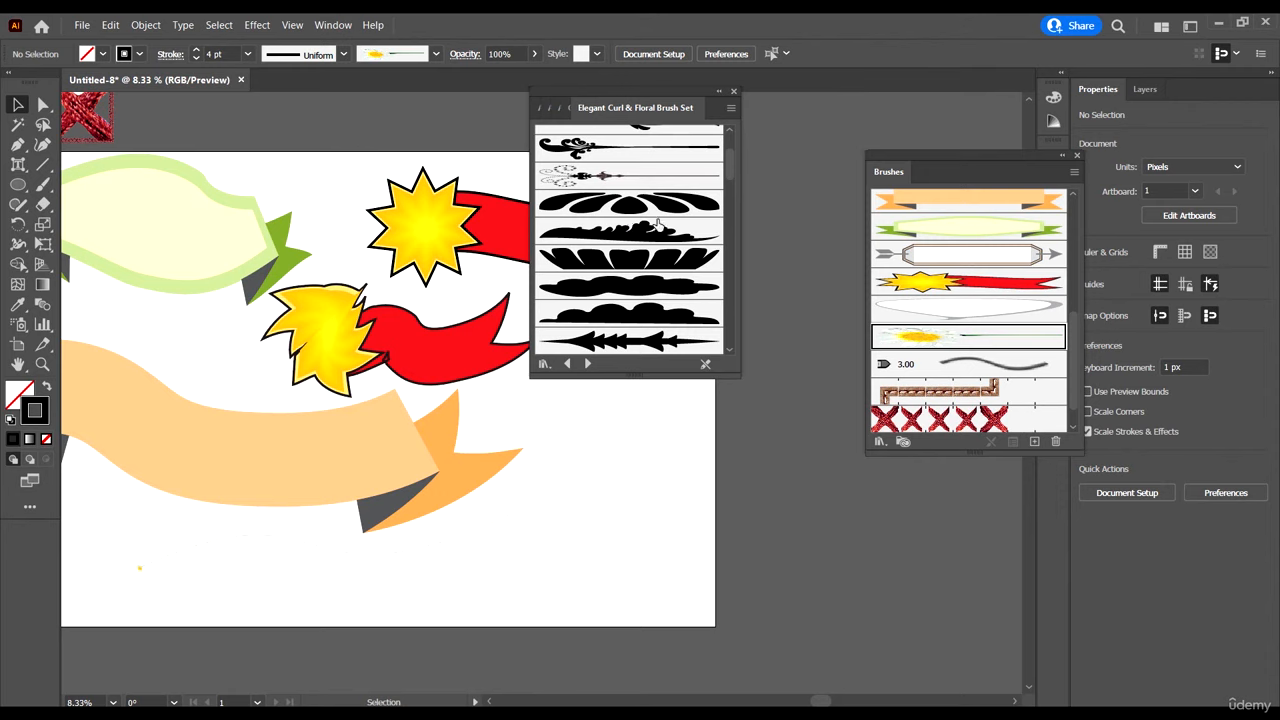
Step: Place the fan-shaped petal brush artwork beside the orange banner's right tail and enlarge it
{"action": "left_click", "coordinate": [655, 205]}
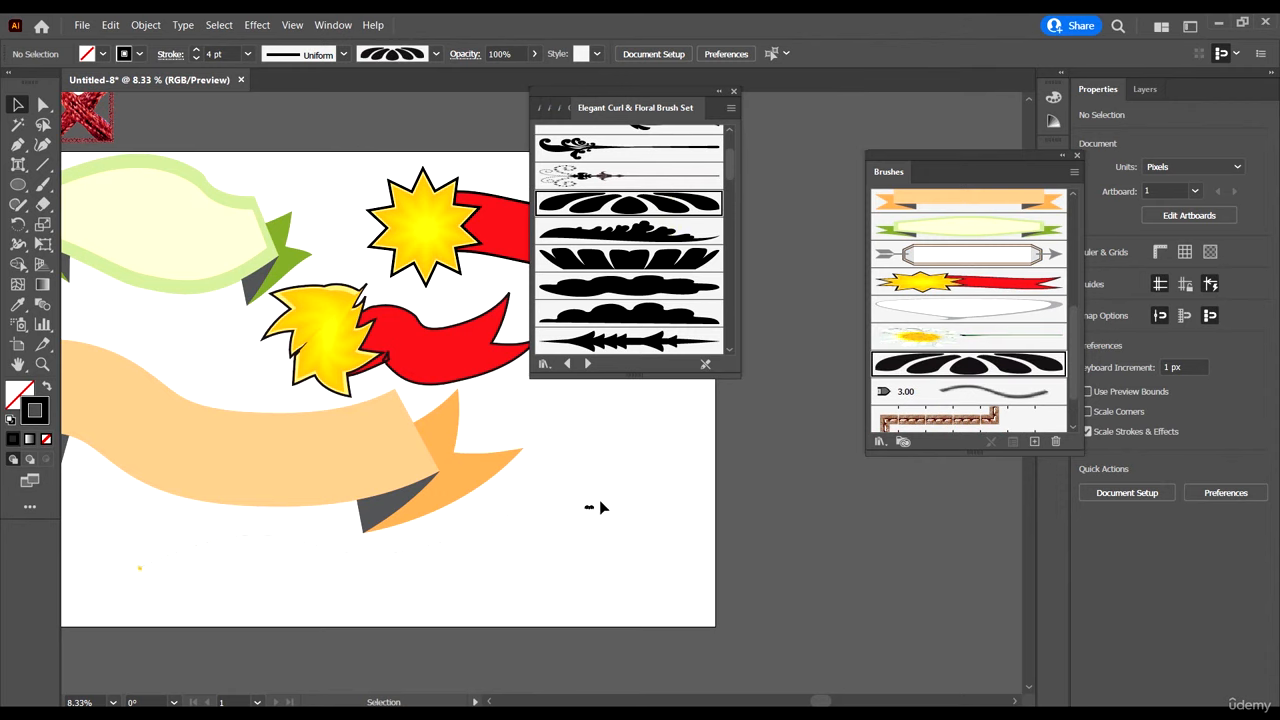
{"action": "mouse_move", "coordinate": [600, 507]}
{"action": "left_mouse_down"}
{"action": "mouse_move", "coordinate": [686, 600]}
{"action": "mouse_move", "coordinate": [657, 508]}
{"action": "mouse_move", "coordinate": [608, 440]}
{"action": "left_mouse_up"}
{"action": "left_click", "coordinate": [652, 536]}
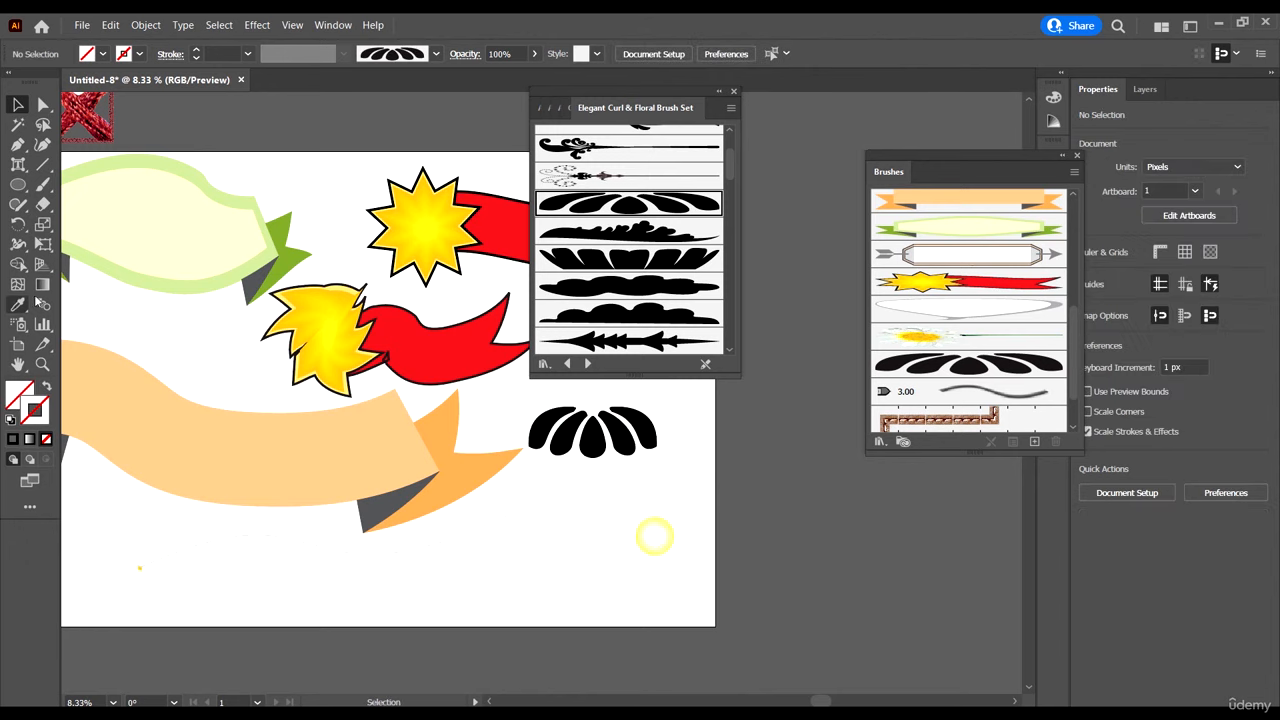
Step: Paint two wavy petal-brush strokes, about 2053 by 728 px and 1828 by 616 px, at the artboard's lower right
{"action": "left_click", "coordinate": [45, 185]}
{"action": "left_click_drag", "start_coordinate": [535, 531], "coordinate": [758, 578]}
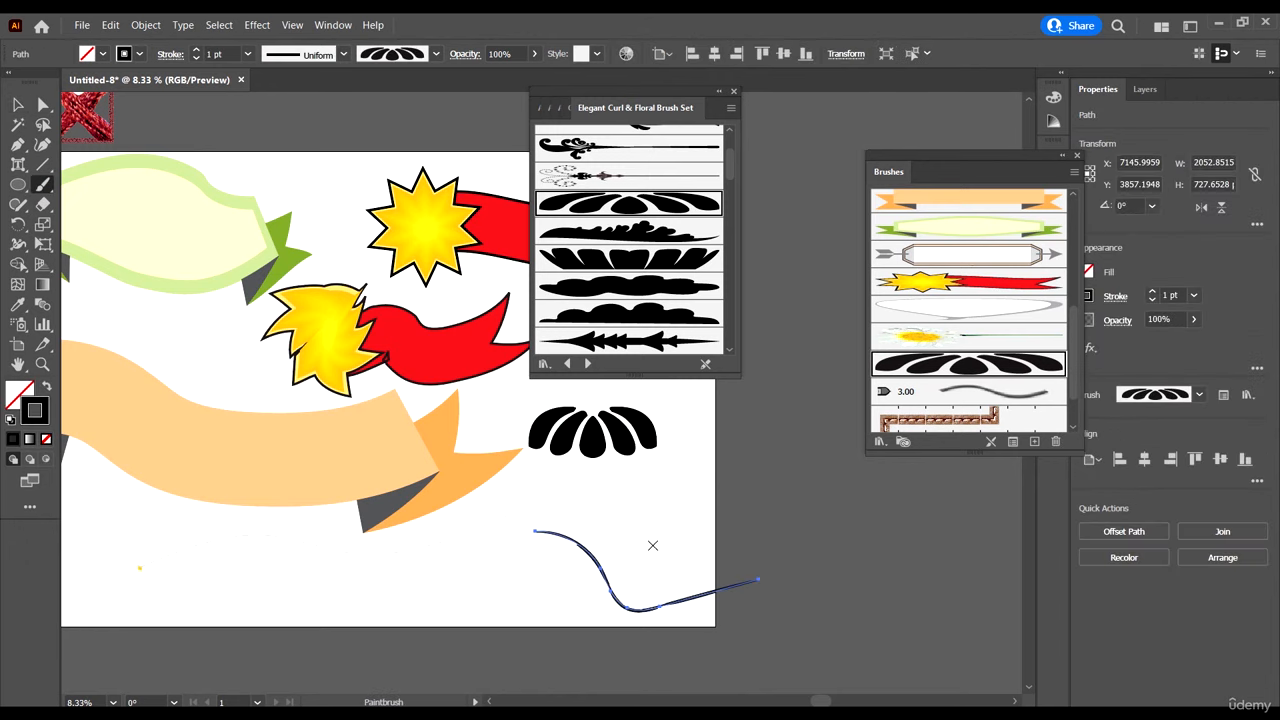
{"action": "left_click_drag", "start_coordinate": [644, 519], "coordinate": [843, 484]}
Step: Apply the leafy floral brush to the last stroke and paint another one about 1686 by 877 px below the orange banner
{"action": "left_click", "coordinate": [676, 236]}
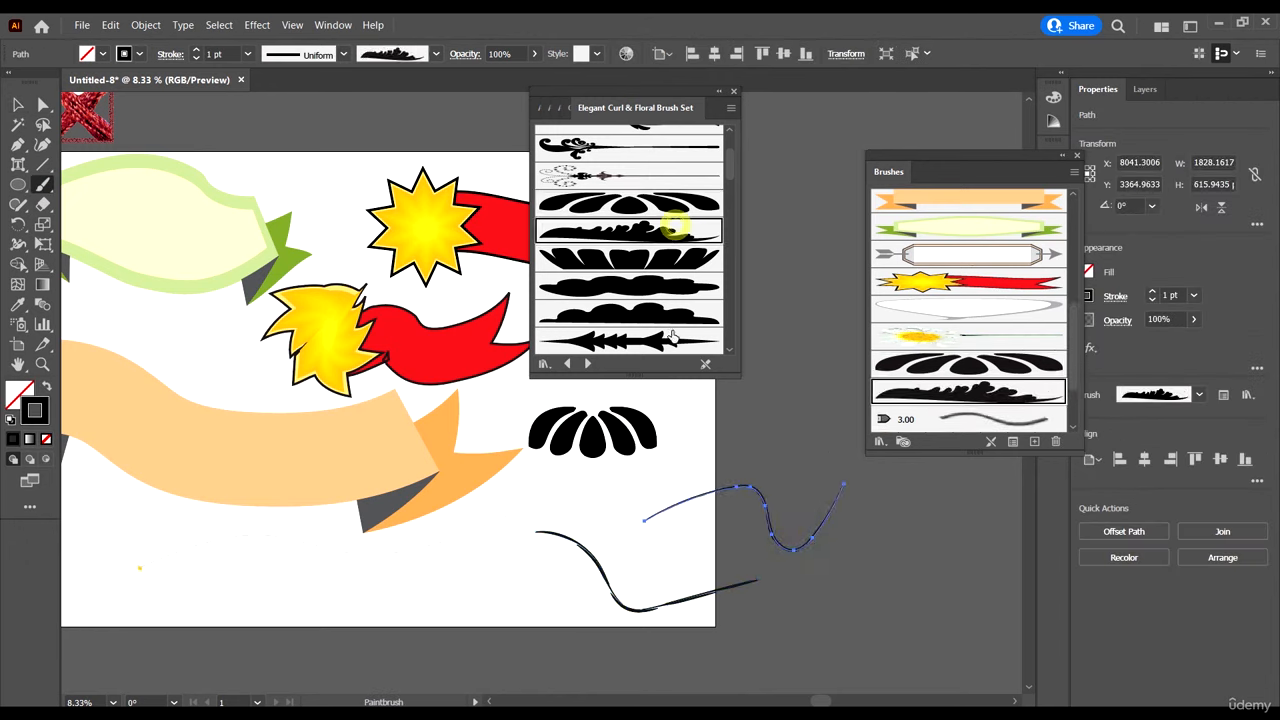
{"action": "scroll", "coordinate": [461, 477], "scroll_direction": "down", "scroll_amount": 2}
{"action": "left_click_drag", "start_coordinate": [409, 488], "coordinate": [592, 576]}
{"action": "scroll", "coordinate": [461, 332], "scroll_direction": "down", "scroll_amount": 2}
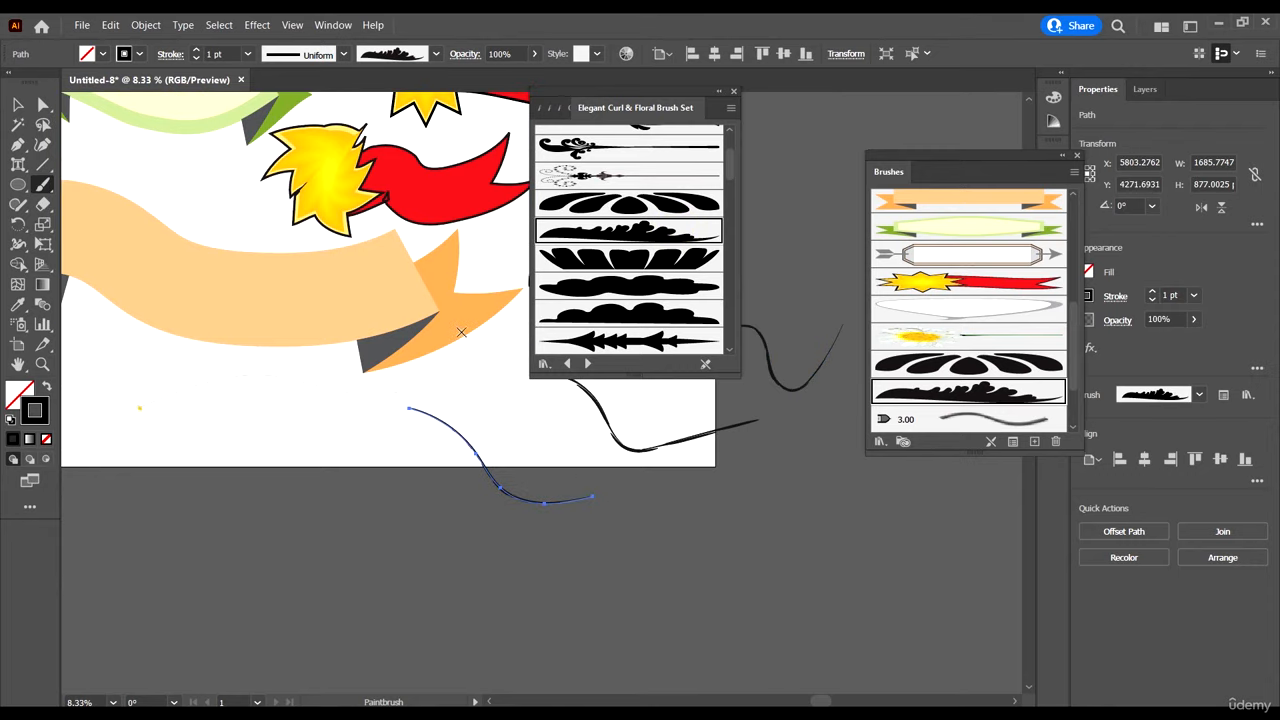
Step: Set the new leafy floral stroke's weight to 14 pt
{"action": "left_click", "coordinate": [16, 102]}
{"action": "left_click", "coordinate": [227, 54]}
{"action": "scroll", "coordinate": [230, 54], "scroll_direction": "up", "scroll_amount": 11}
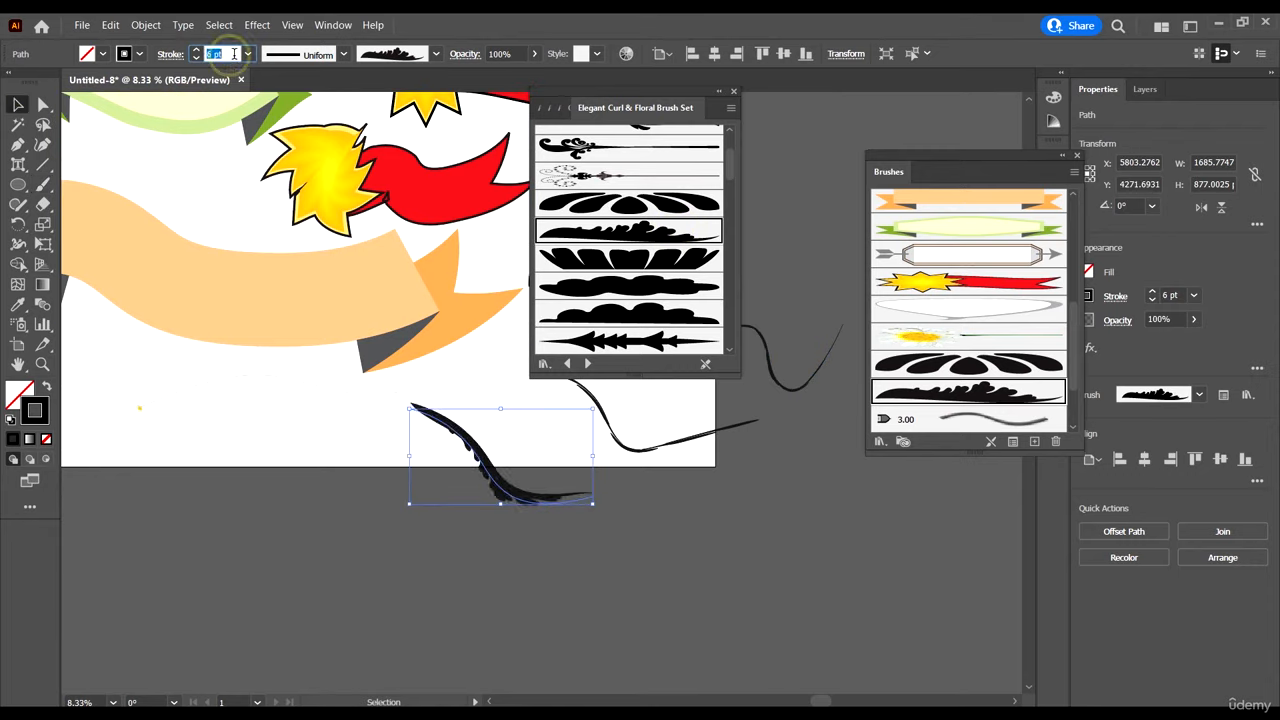
{"action": "scroll", "coordinate": [235, 54], "scroll_direction": "up", "scroll_amount": 2}
{"action": "left_click", "coordinate": [686, 532]}
{"action": "scroll", "coordinate": [686, 531], "scroll_direction": "up", "scroll_amount": 2}
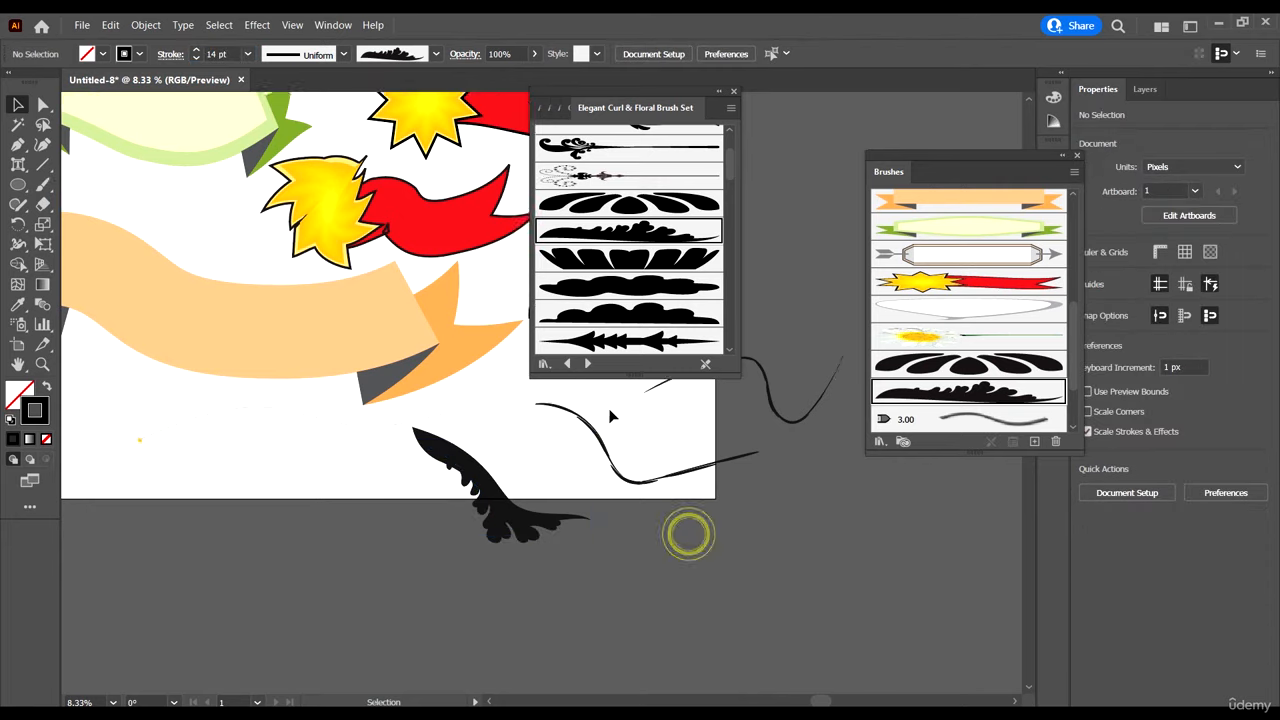
Step: Delete all the brush artwork on and around the artboard
{"action": "scroll", "coordinate": [688, 530], "scroll_direction": "down", "scroll_amount": 3}
{"action": "left_click_drag", "start_coordinate": [679, 537], "coordinate": [629, 540]}
{"action": "scroll", "coordinate": [628, 539], "scroll_direction": "up", "scroll_amount": 2}
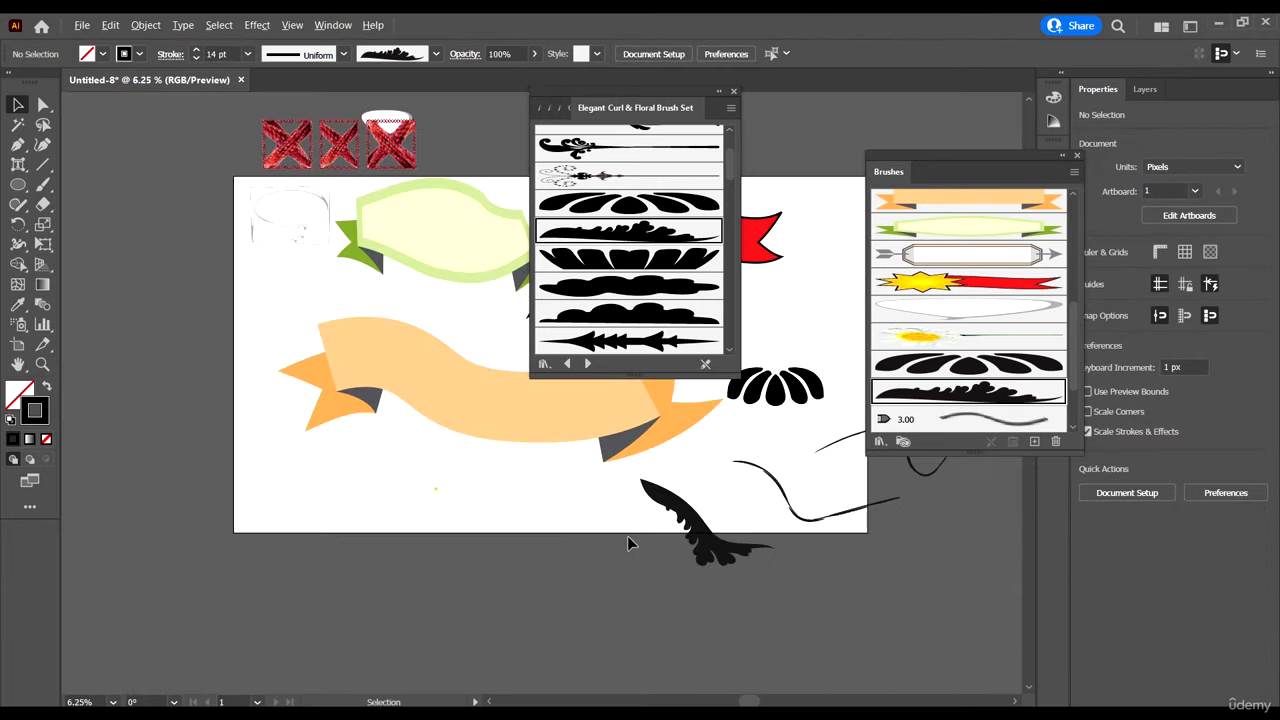
{"action": "left_click_drag", "start_coordinate": [901, 574], "coordinate": [97, 97]}
{"action": "key", "text": "Delete"}
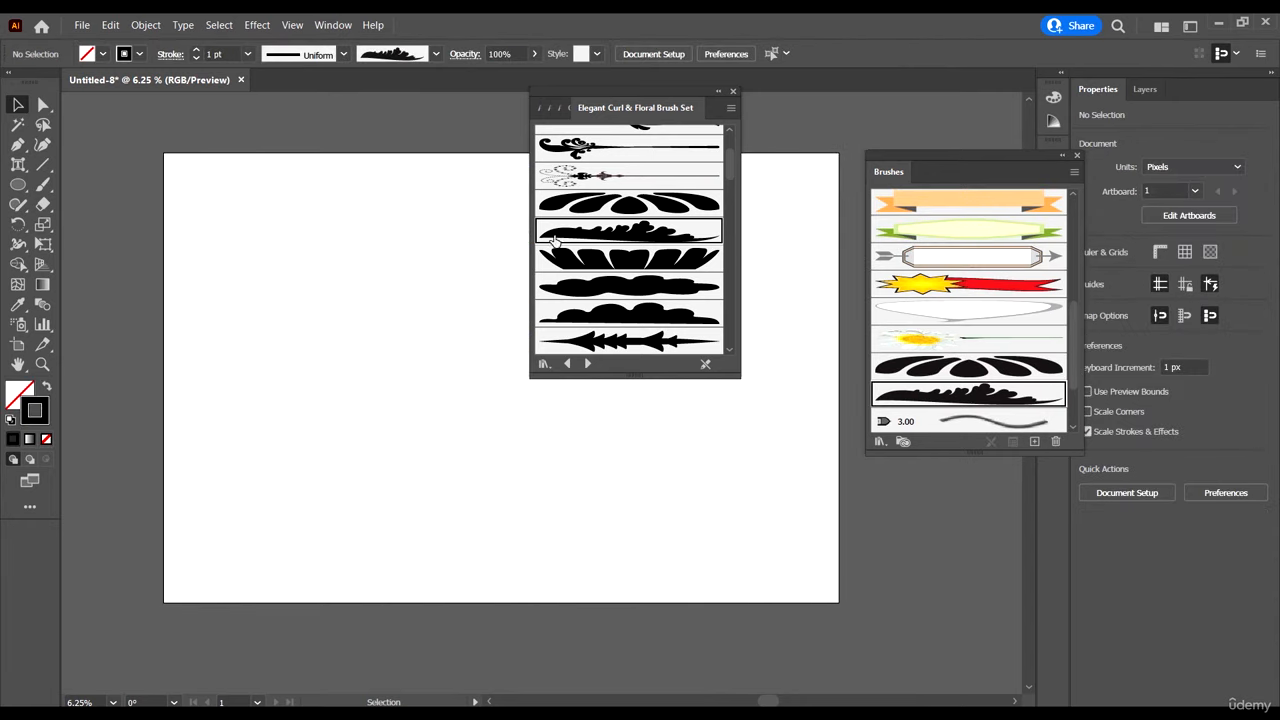
{"action": "scroll", "coordinate": [465, 258], "scroll_direction": "up", "scroll_amount": 1}
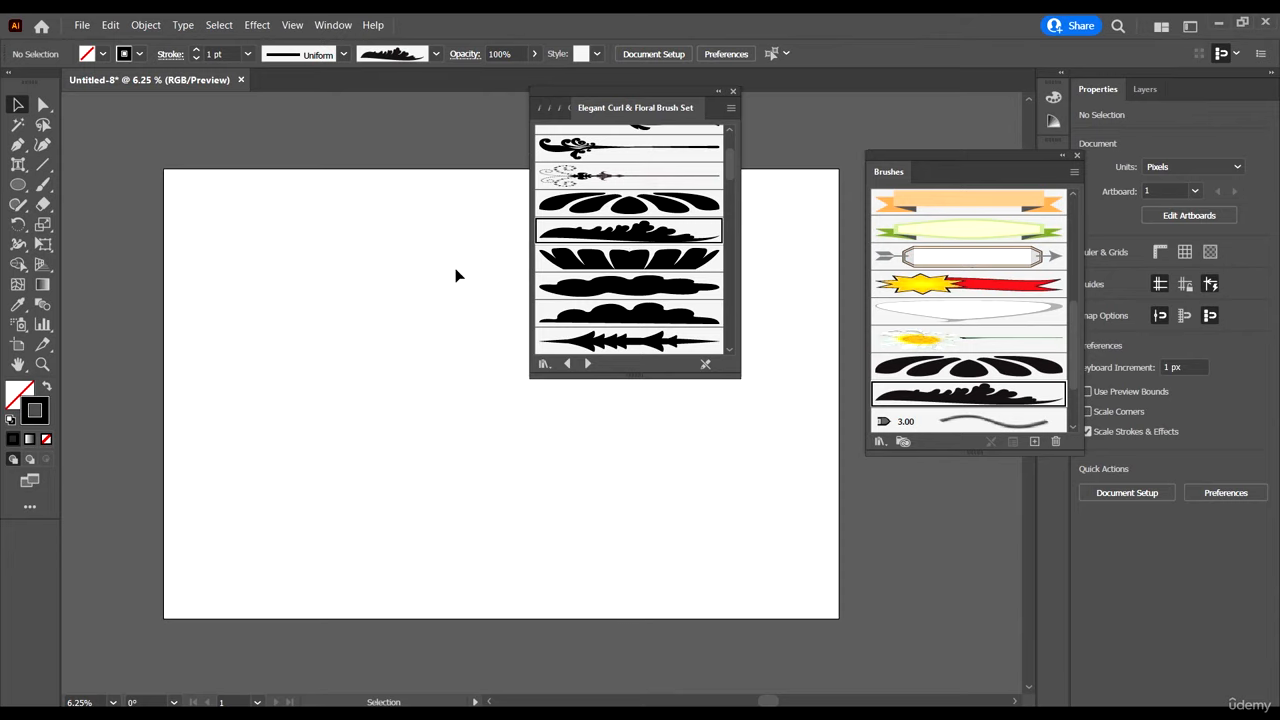
{"action": "scroll", "coordinate": [470, 370], "scroll_direction": "down", "scroll_amount": 2}
{"action": "scroll", "coordinate": [492, 377], "scroll_direction": "up", "scroll_amount": 1}
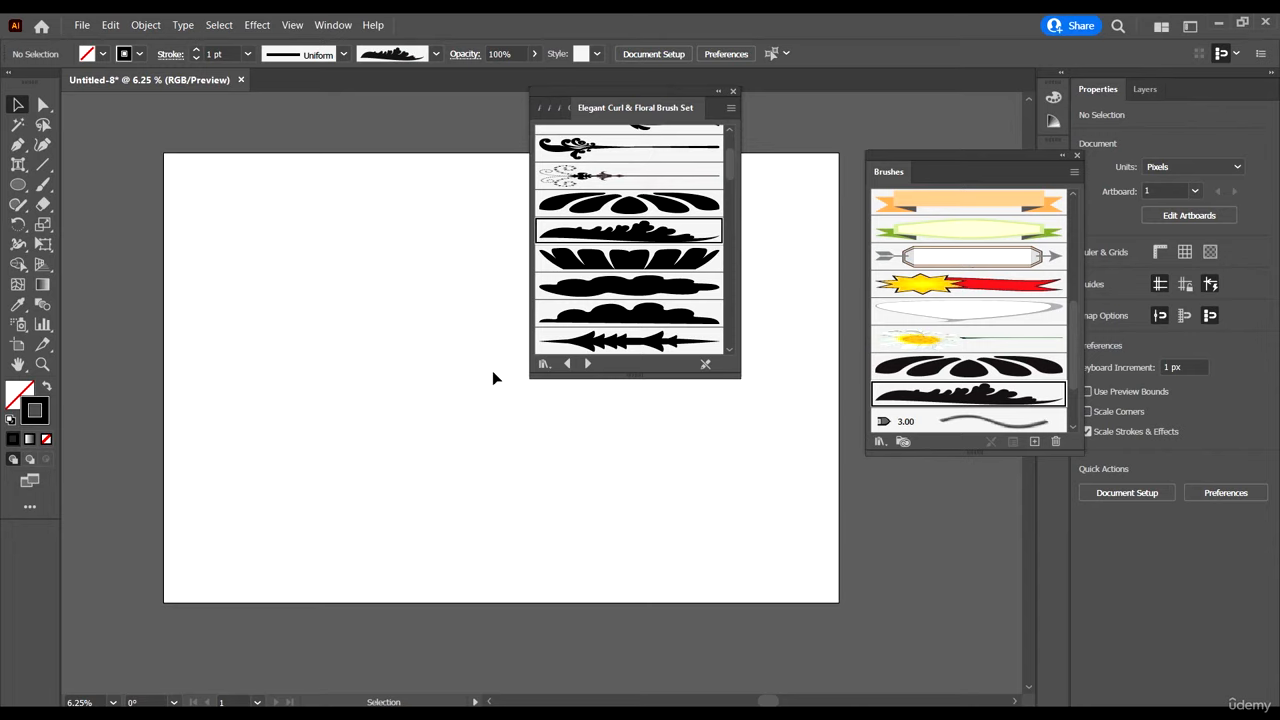